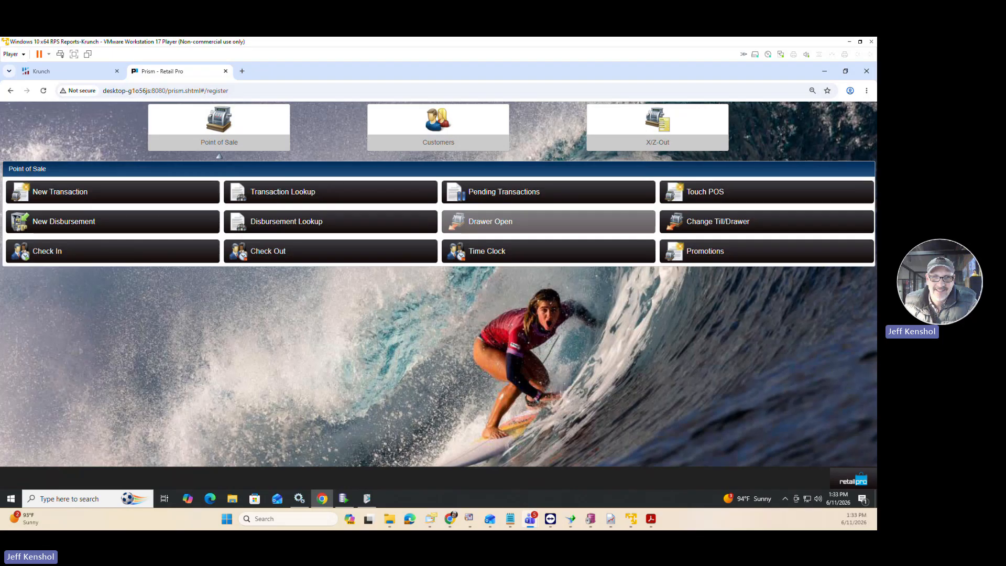
Look up the installed Retail Pro Prism version in the About information and close it.
click(837, 487)
click(818, 235)
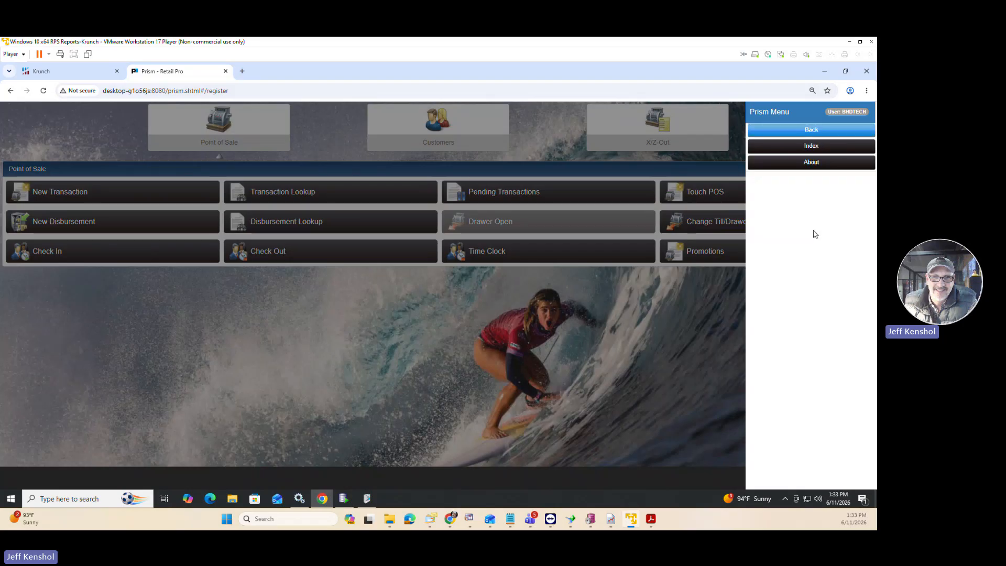
click(800, 163)
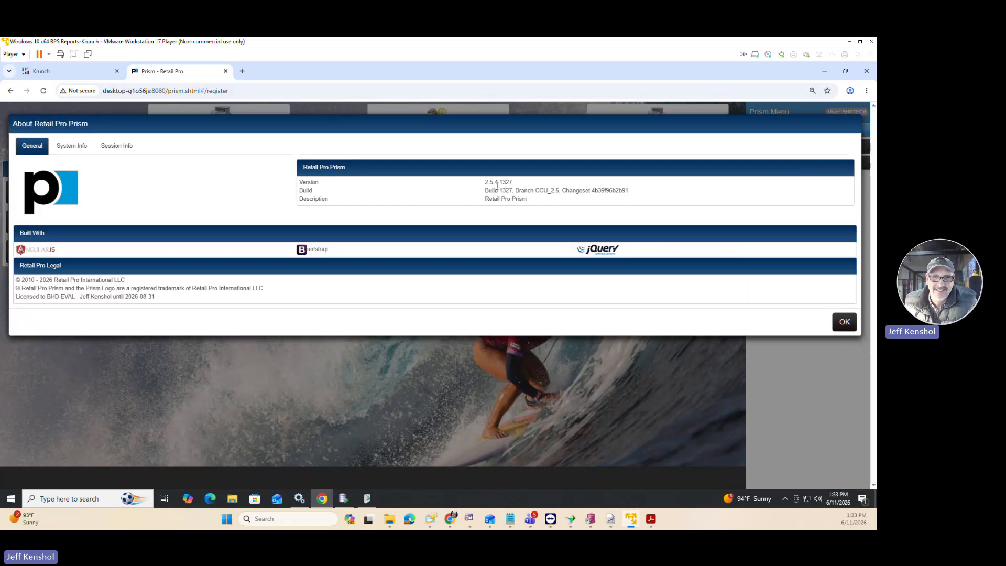
drag(514, 182, 488, 182)
click(745, 316)
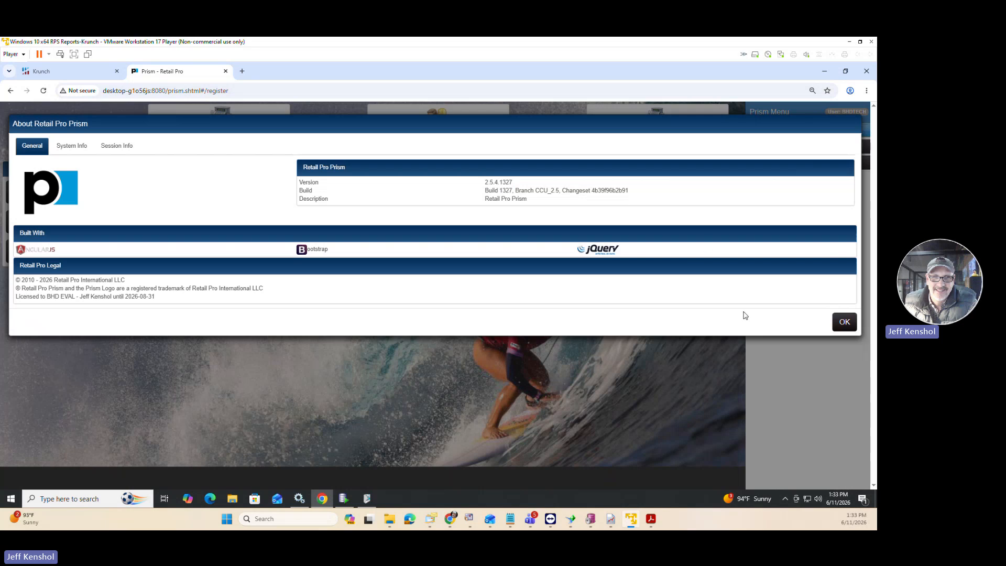
click(838, 325)
click(683, 370)
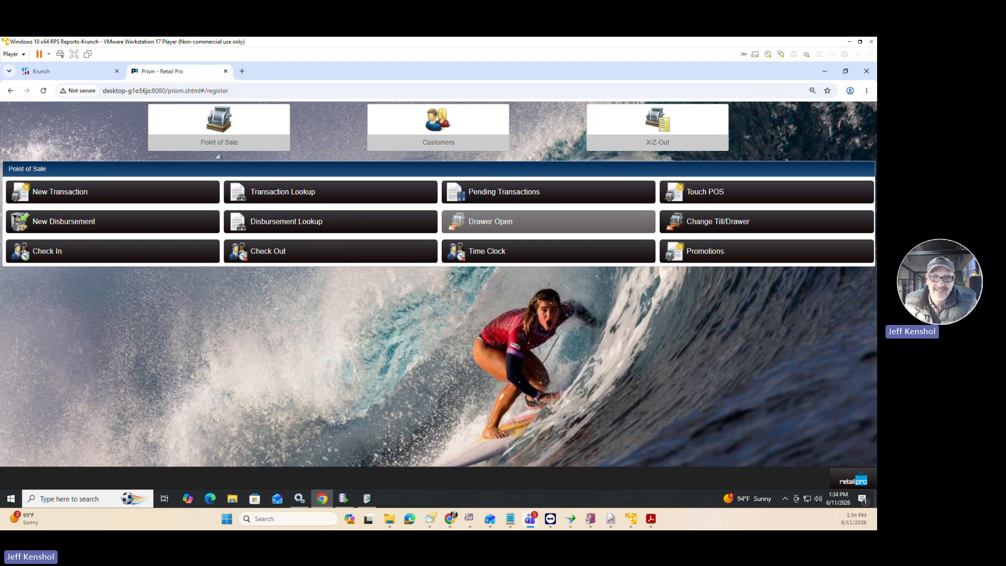
Review the Start, Count, Discrepancies and Update phases in the PI StepsPrism.txt notes, and return to Prism.
drag(0, 74, 301, 65)
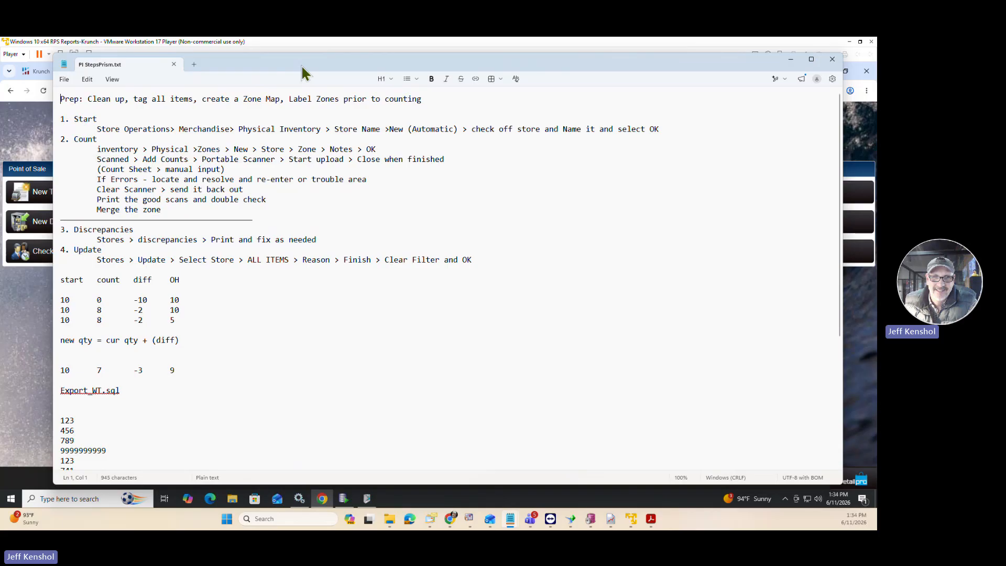
drag(97, 119, 71, 139)
drag(135, 230, 69, 246)
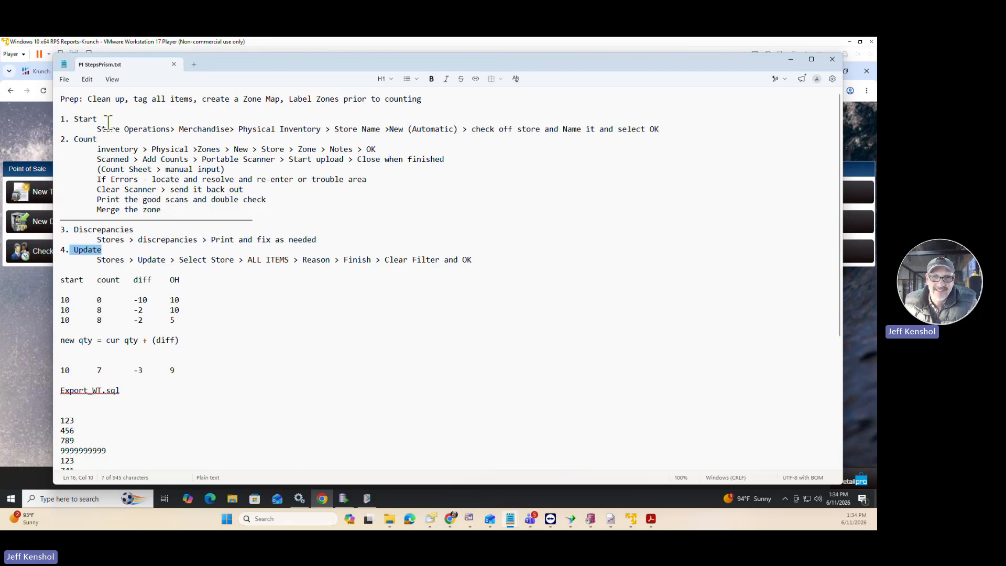
drag(108, 123, 88, 122)
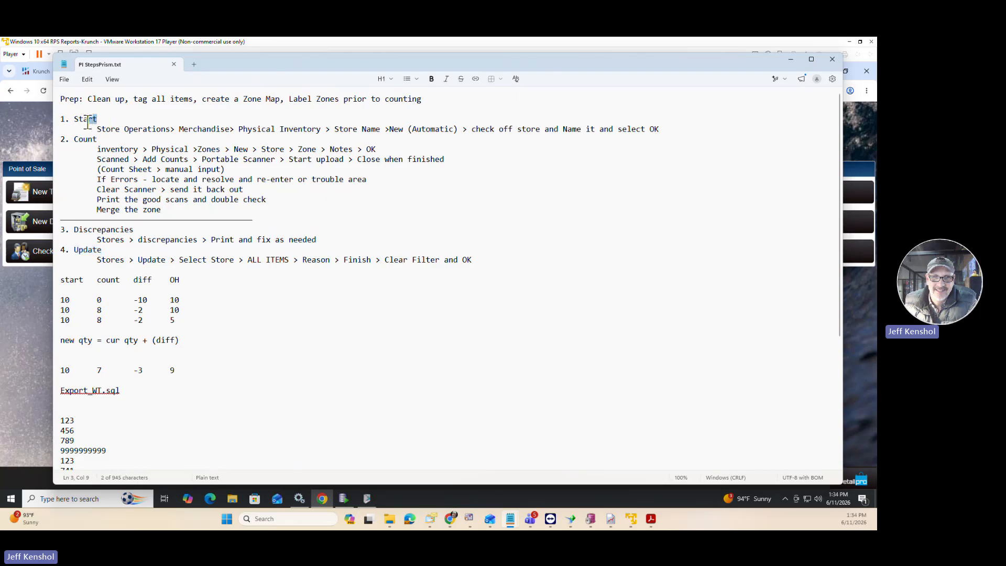
click(122, 119)
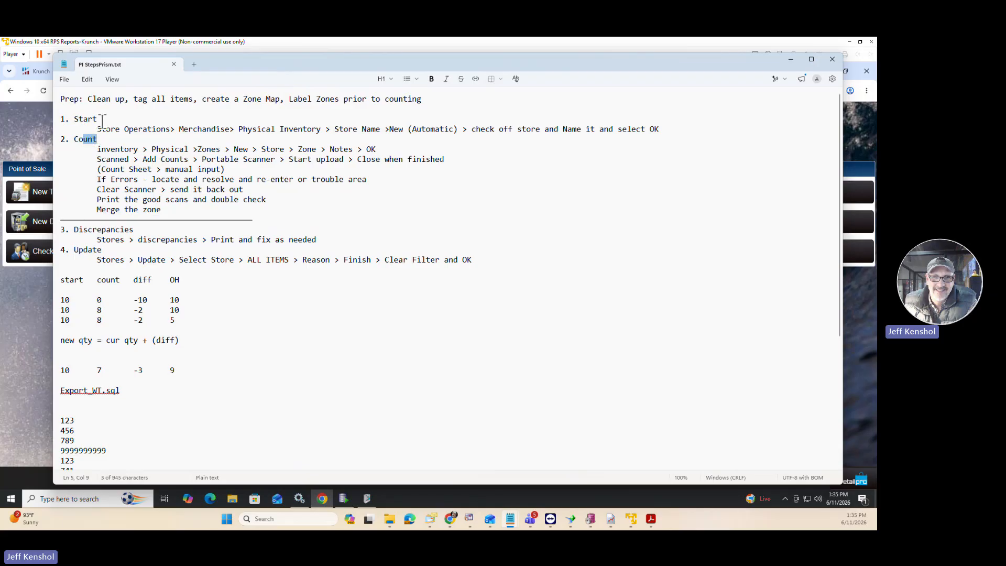
double_click(84, 120)
drag(102, 139, 69, 140)
drag(134, 227, 82, 230)
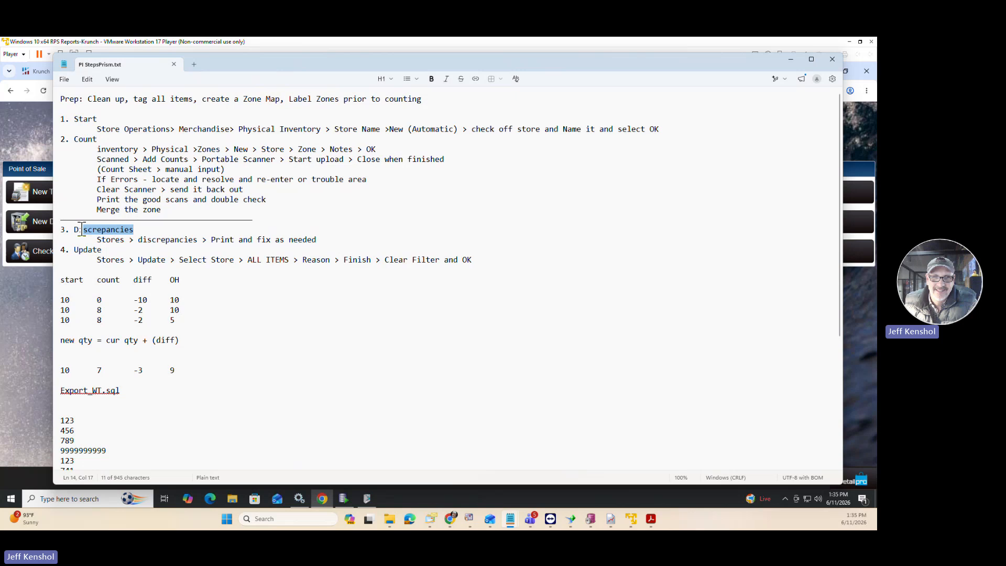
click(108, 252)
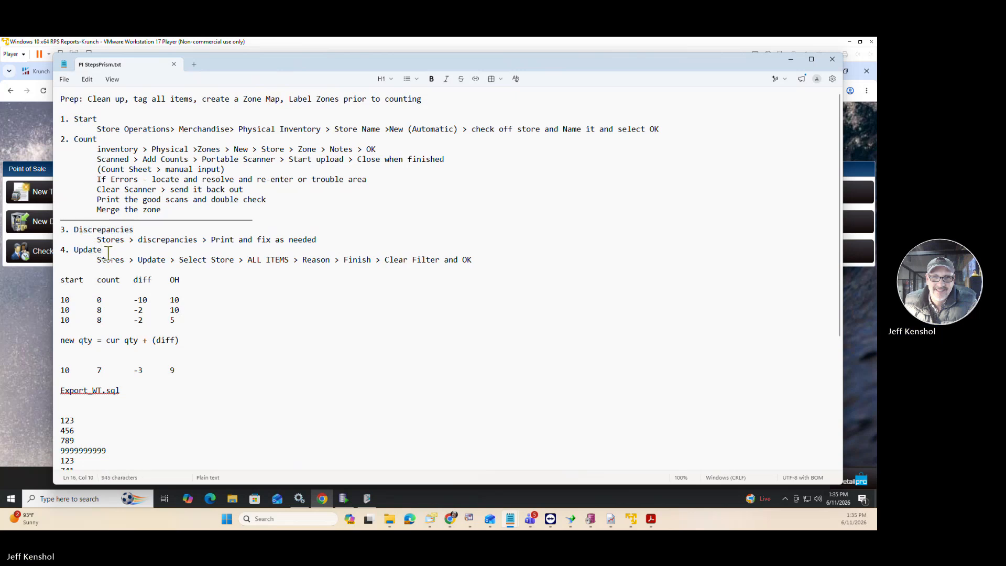
drag(108, 252, 80, 250)
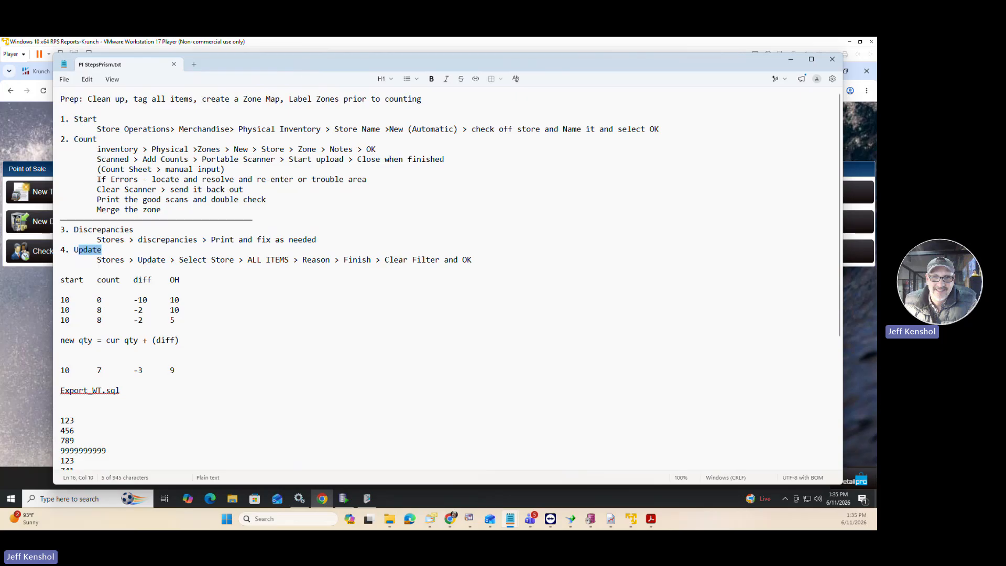
click(29, 362)
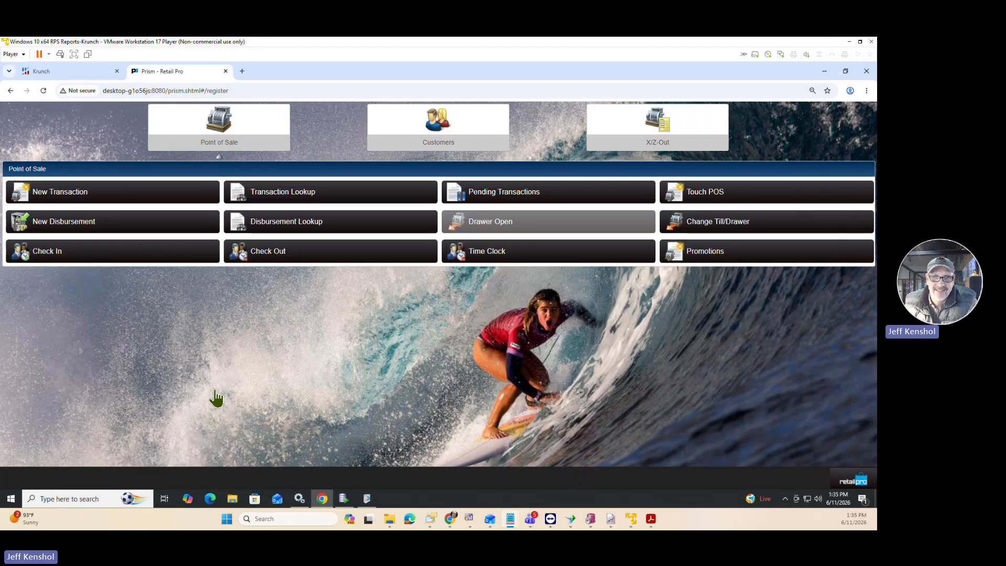
Go to Physical Inventory under the Merchandise section of Store Operations.
click(847, 482)
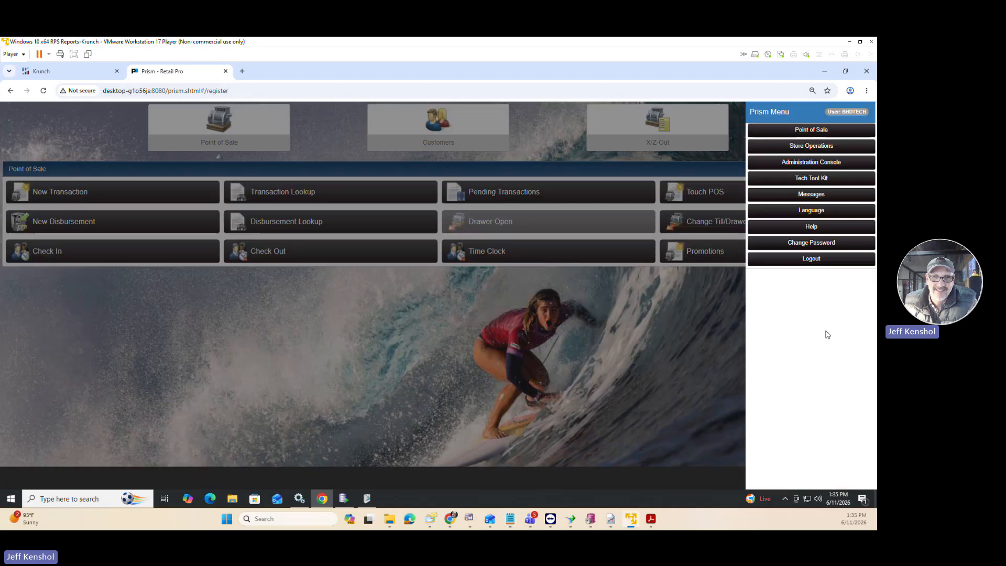
click(798, 150)
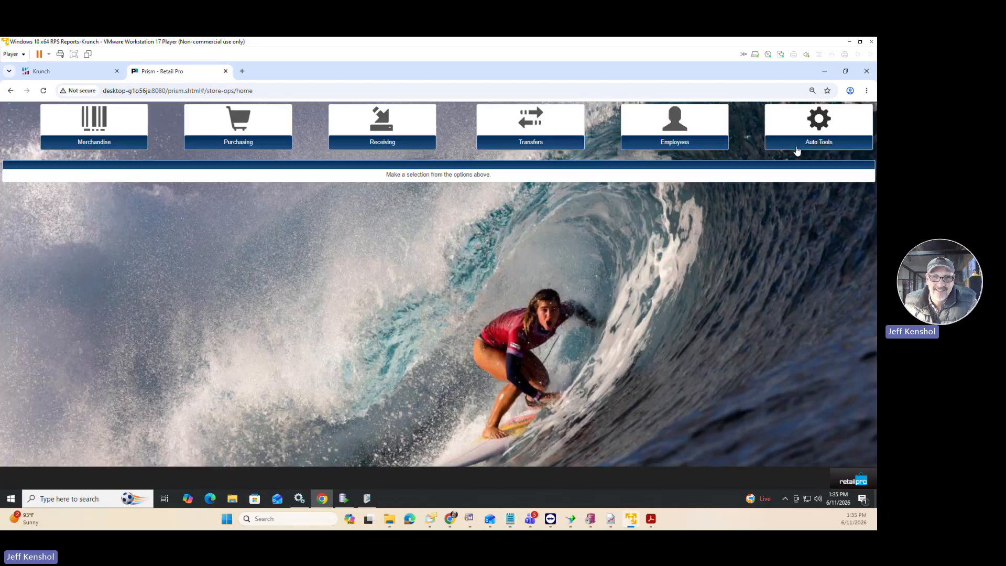
click(80, 135)
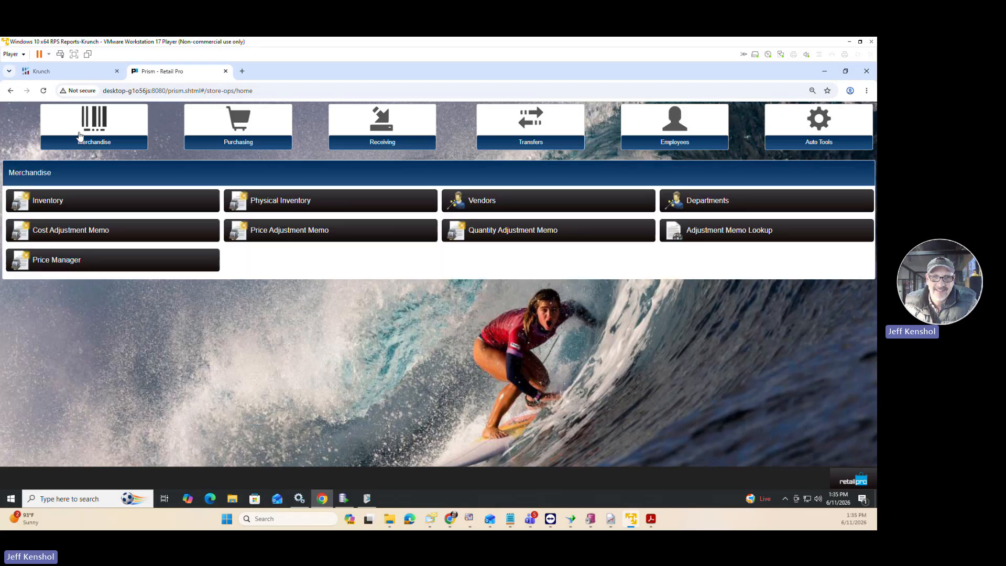
click(261, 201)
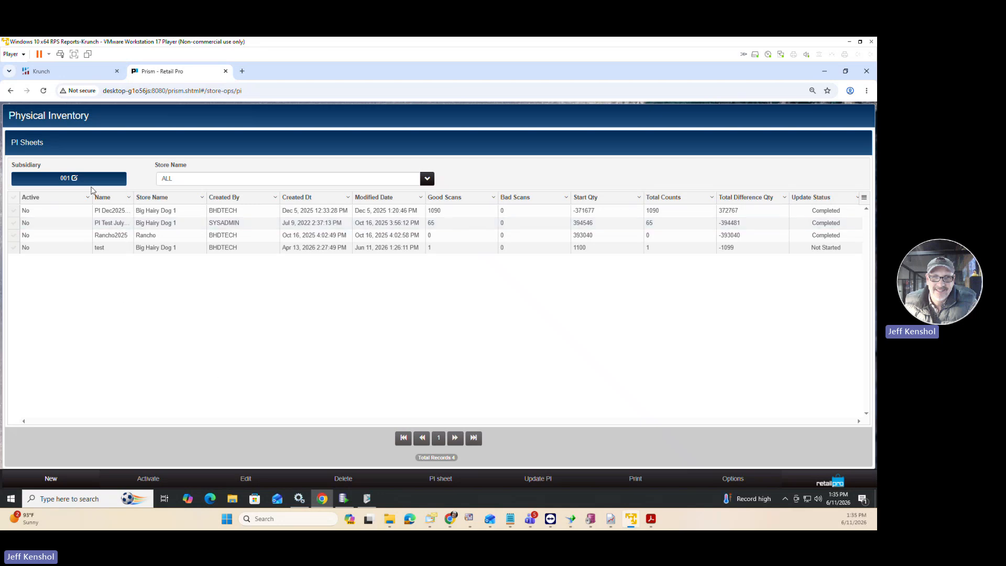
Create an unfiltered physical inventory sheet named "PI June 2026" for the store Big Hairy Dog 1, leaving the notes empty.
click(50, 478)
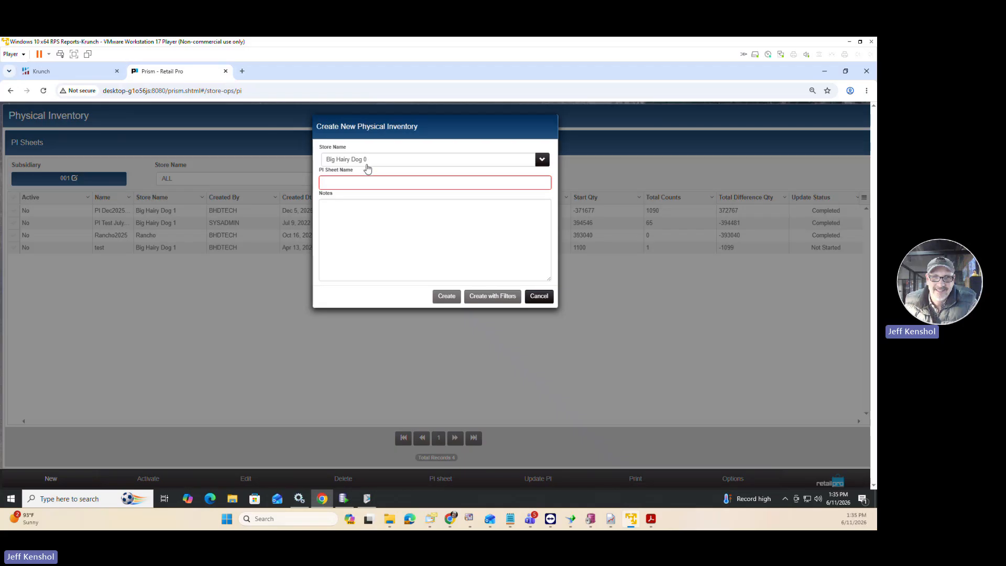
click(370, 164)
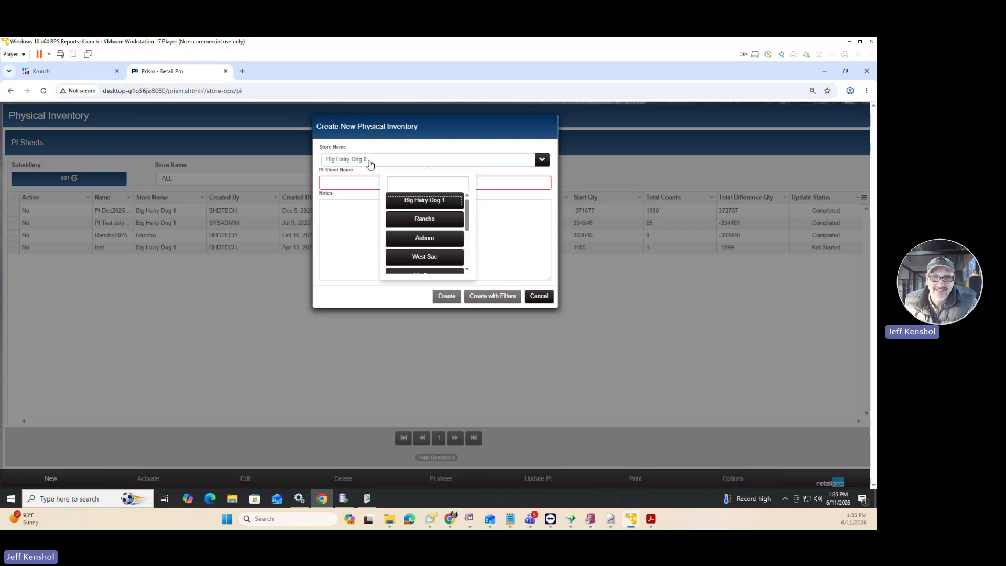
click(418, 204)
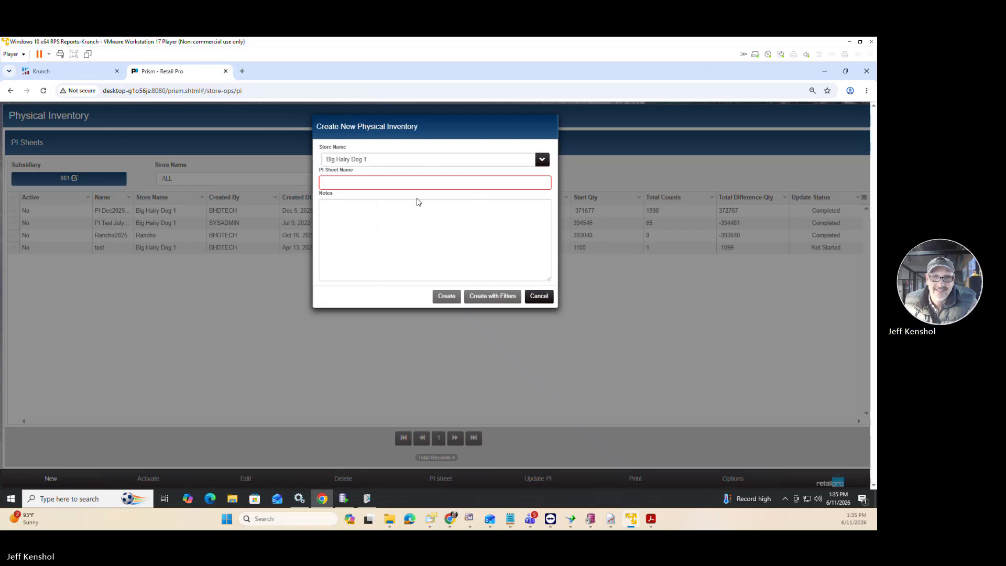
click(351, 184)
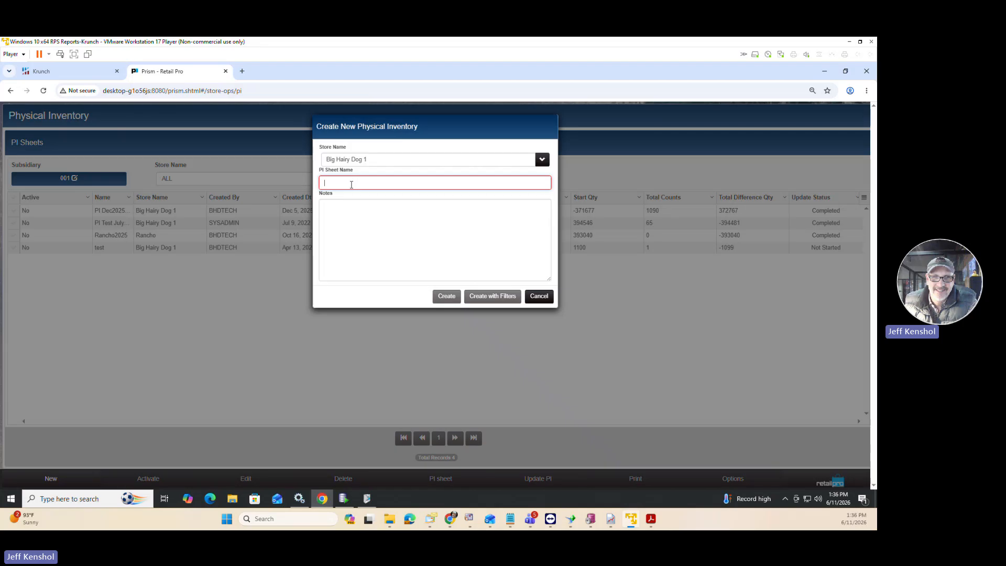
text(PI)
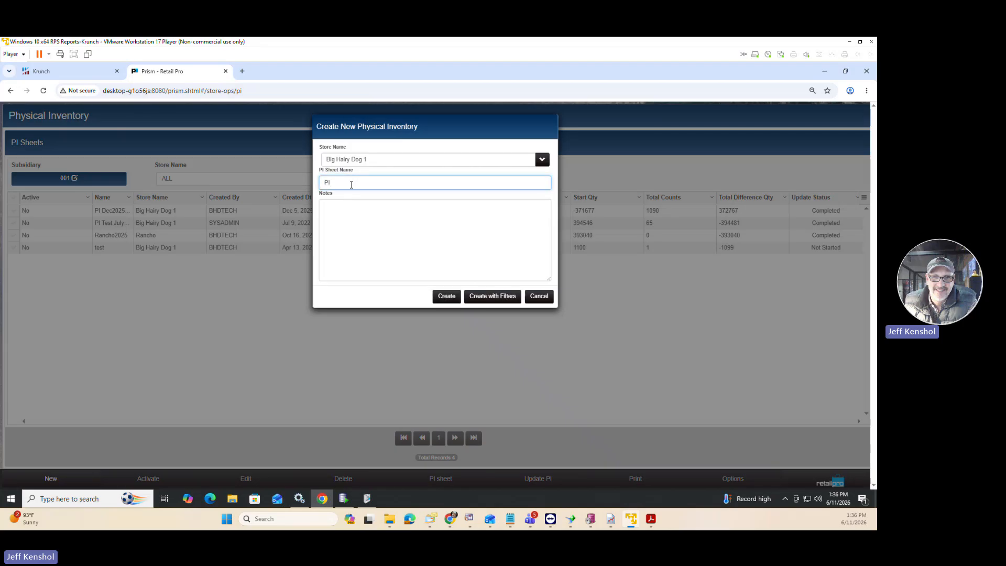
text( June 2026)
click(396, 207)
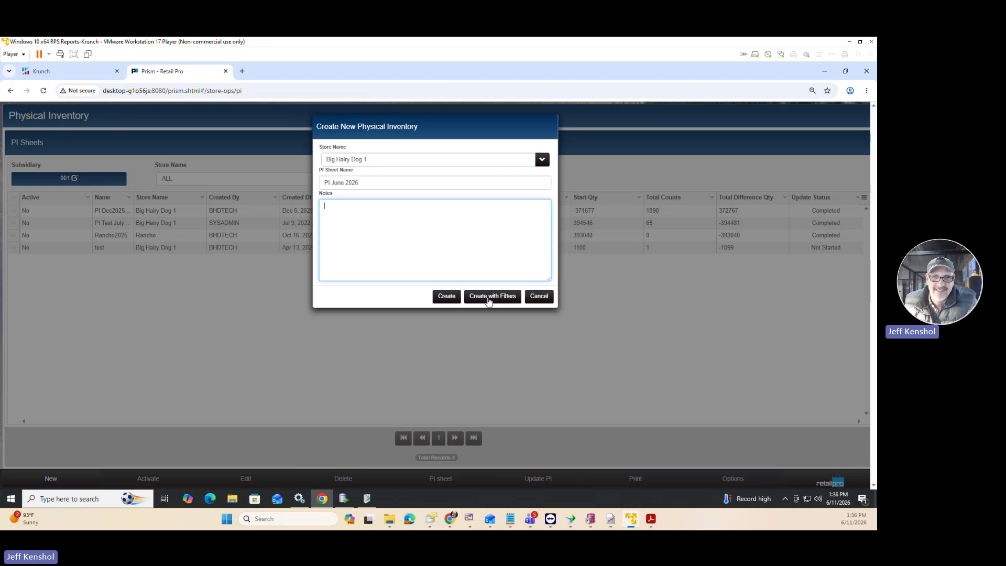
click(445, 297)
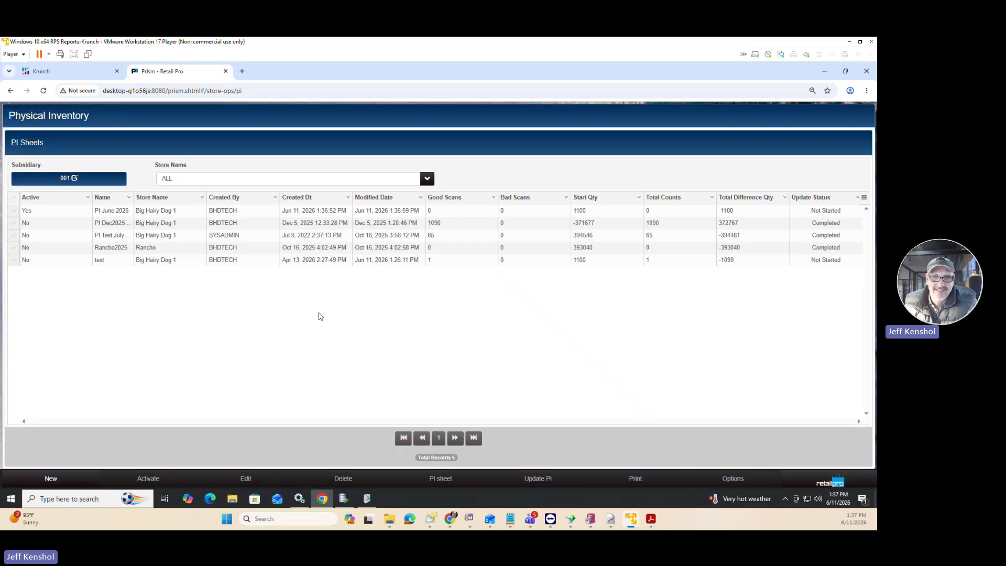
Open the PI June 2026 sheet and inspect the start, scan and discrepancy quantities of the LEVIS item.
click(13, 213)
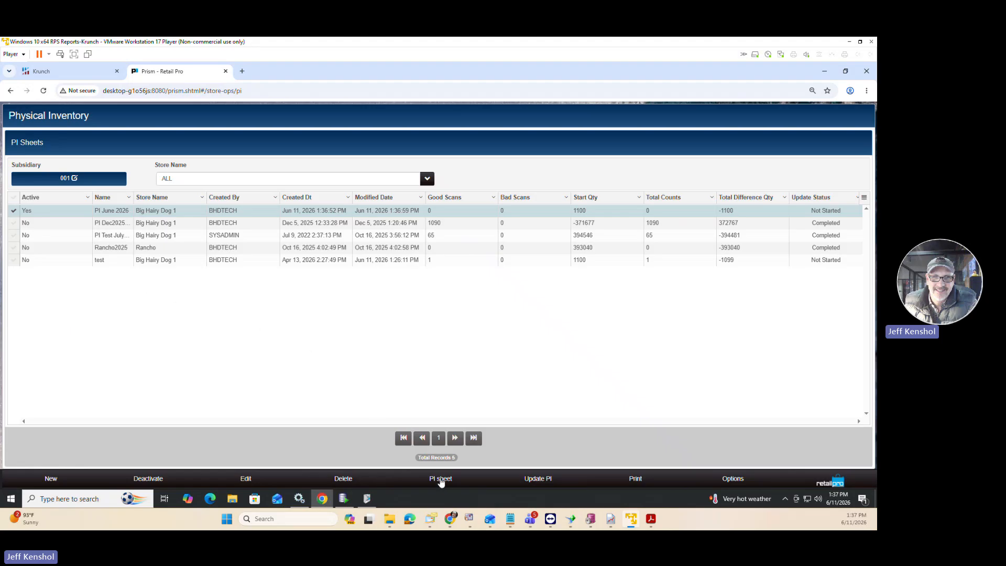
click(441, 479)
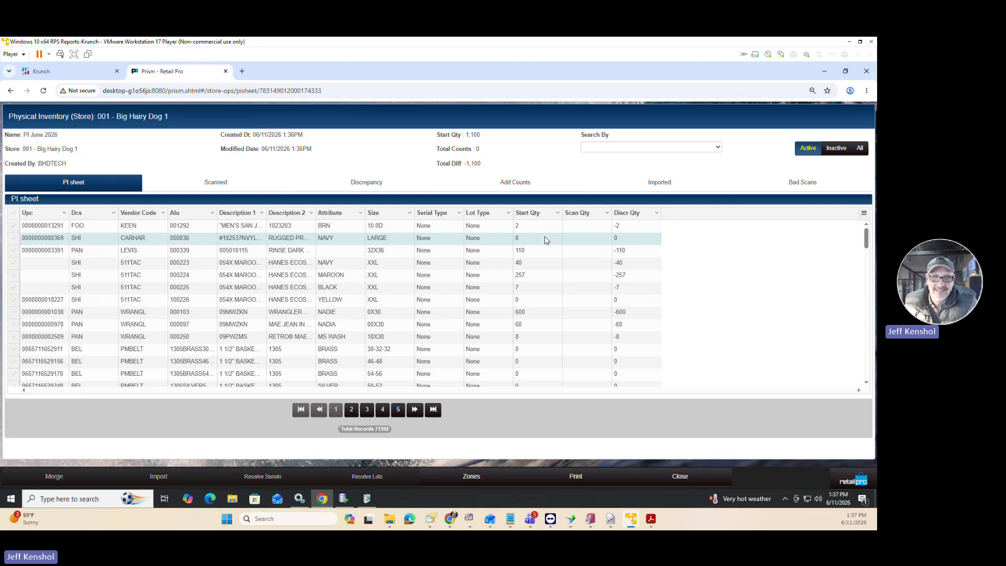
click(522, 251)
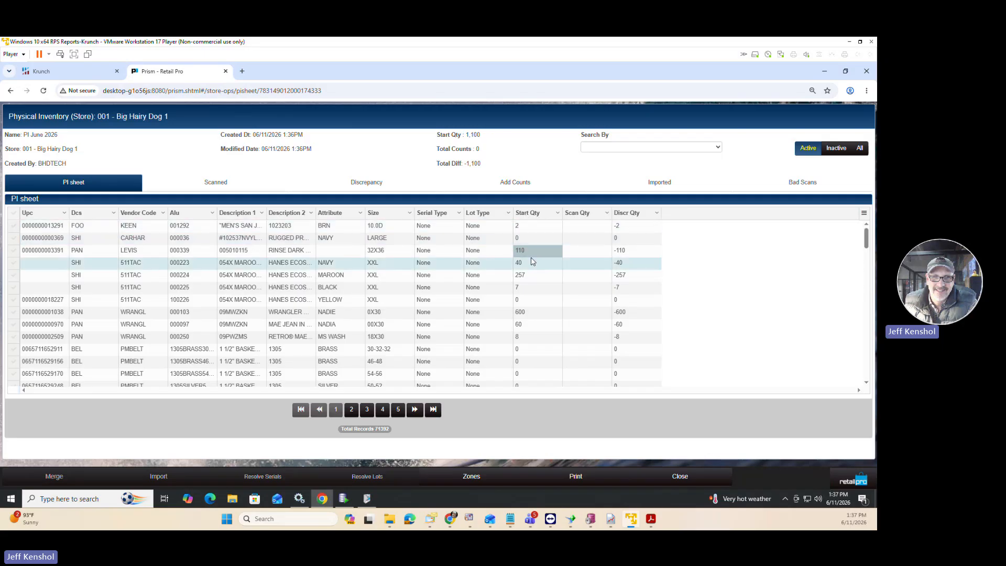
click(573, 255)
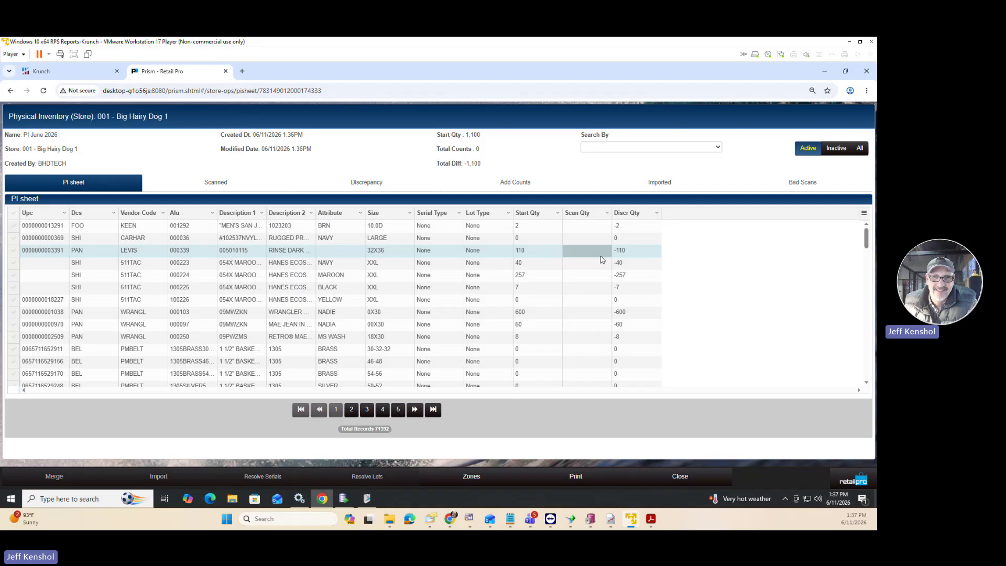
click(618, 254)
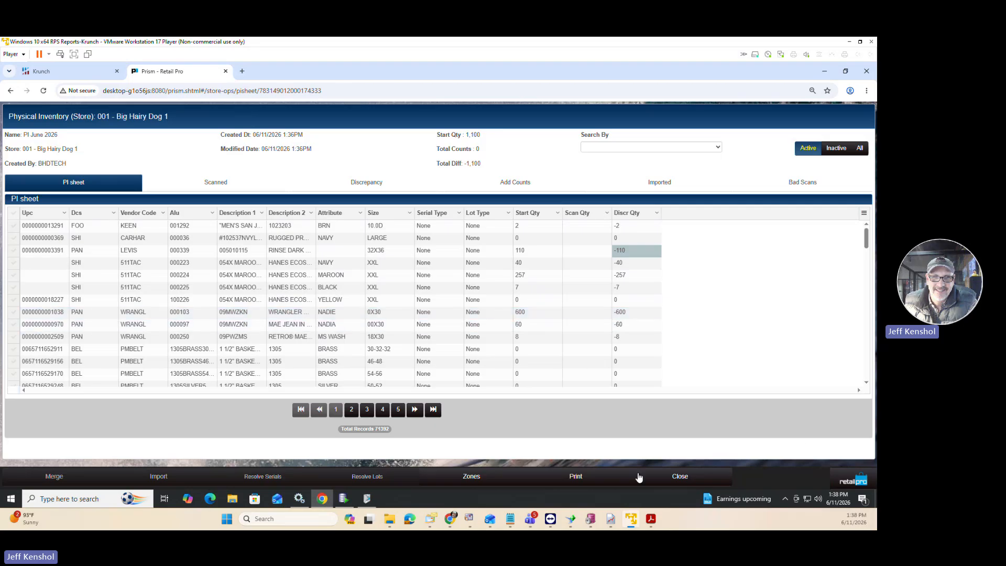
Search Windows for "paint" and open the Paint app with a blank canvas.
click(99, 499)
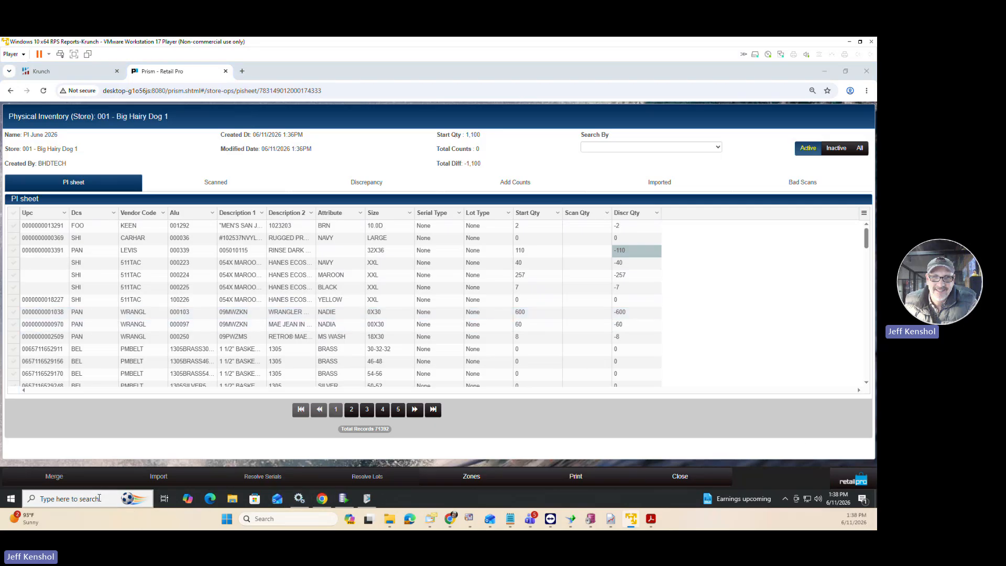
click(72, 499)
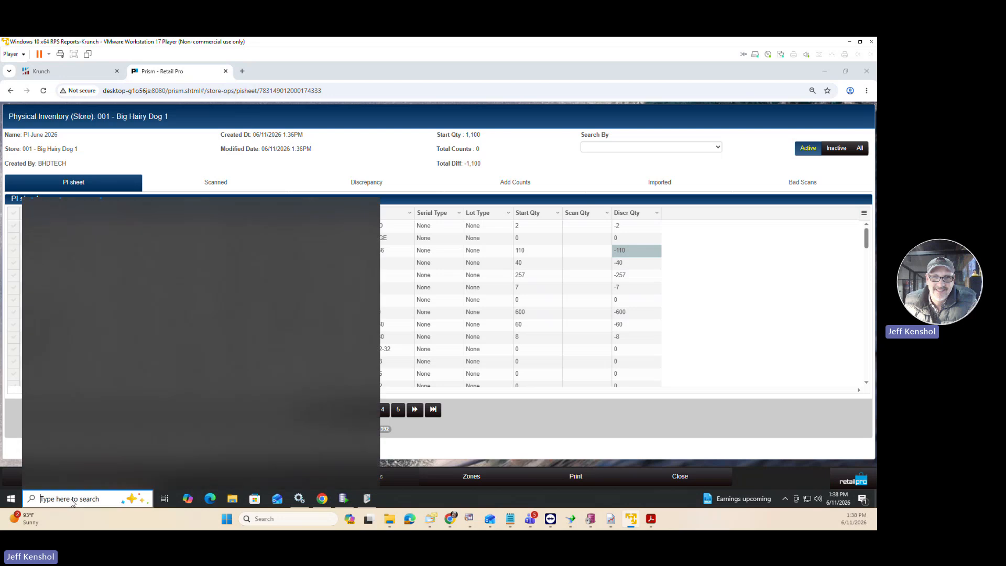
text(pa)
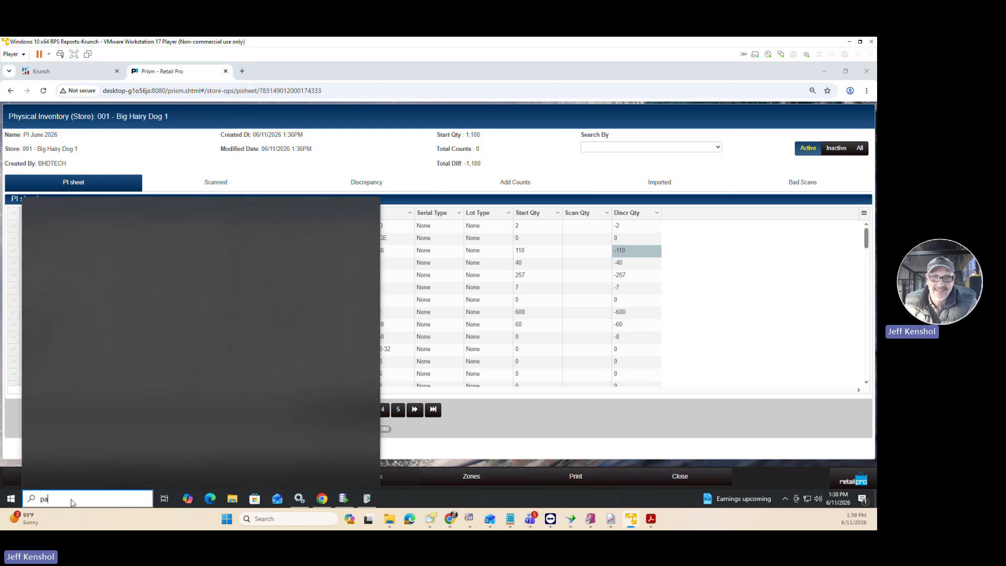
text(int)
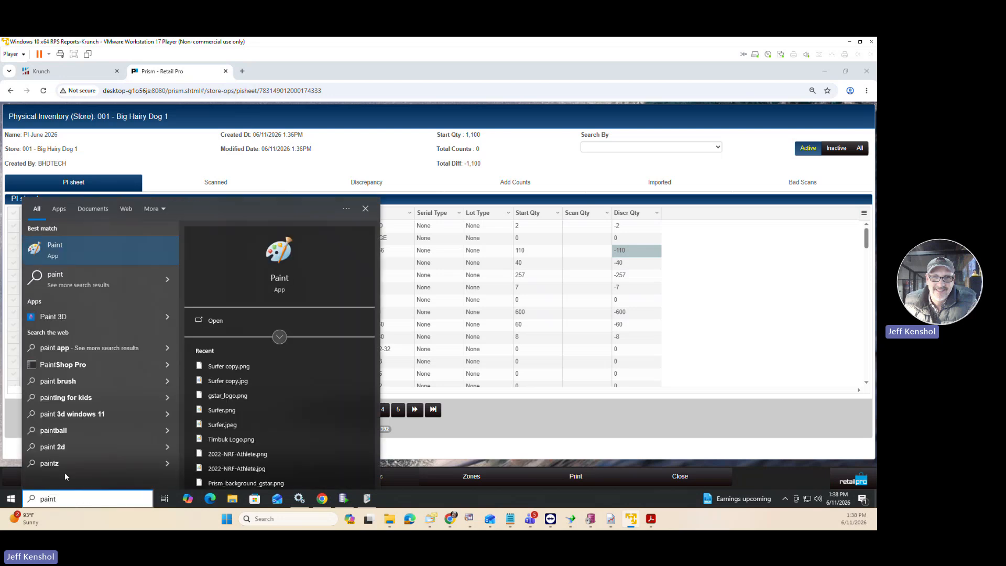
click(106, 253)
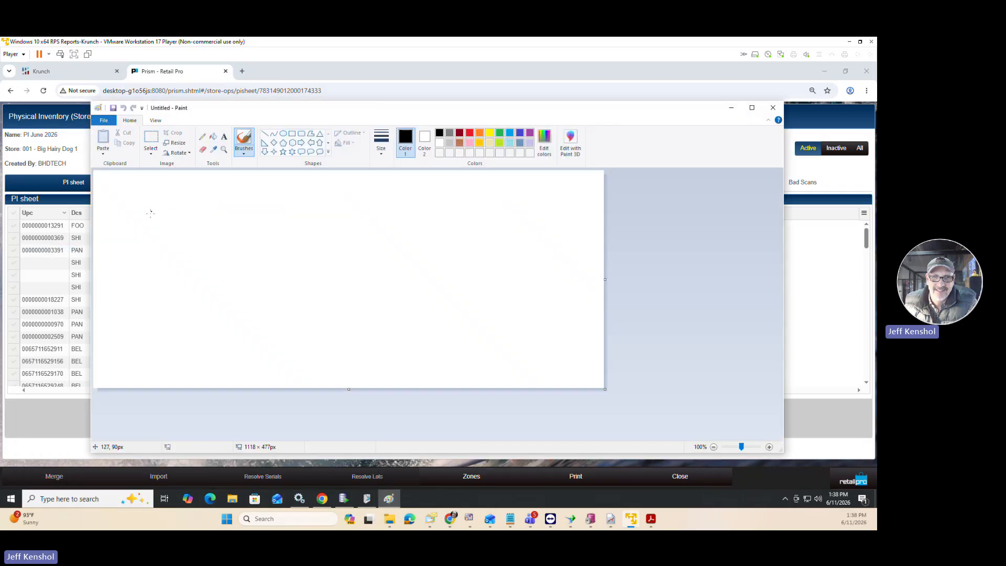
Brush a black store floor plan with outer walls, an entrance gap and an L-shaped counter, dividing the wall areas into zones.
drag(141, 213, 424, 213)
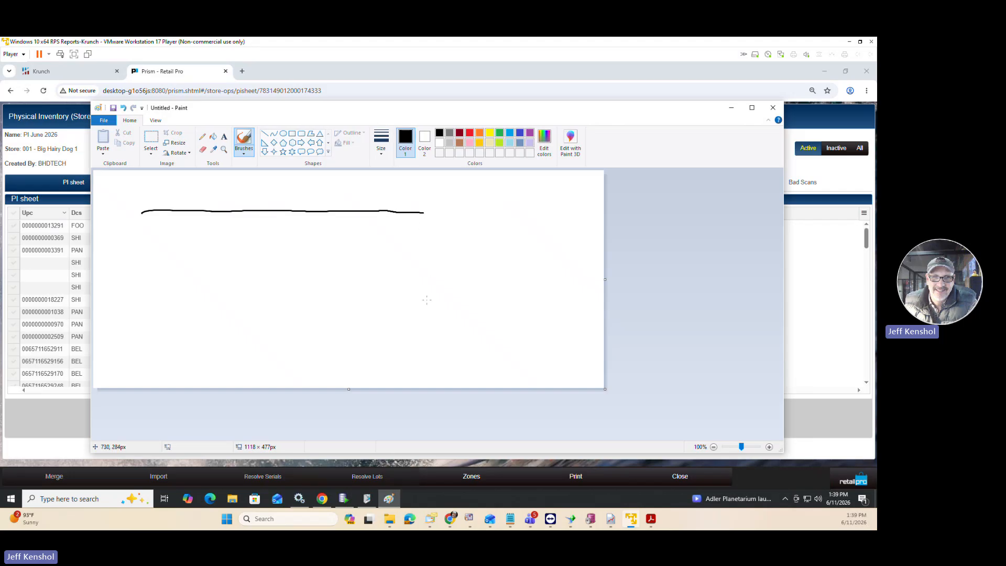
mouse_move(427, 254)
mouse_down()
mouse_move(431, 302)
mouse_move(347, 332)
mouse_move(141, 329)
mouse_move(137, 238)
mouse_move(173, 250)
mouse_move(263, 252)
mouse_move(253, 233)
mouse_move(209, 235)
mouse_move(186, 214)
mouse_up()
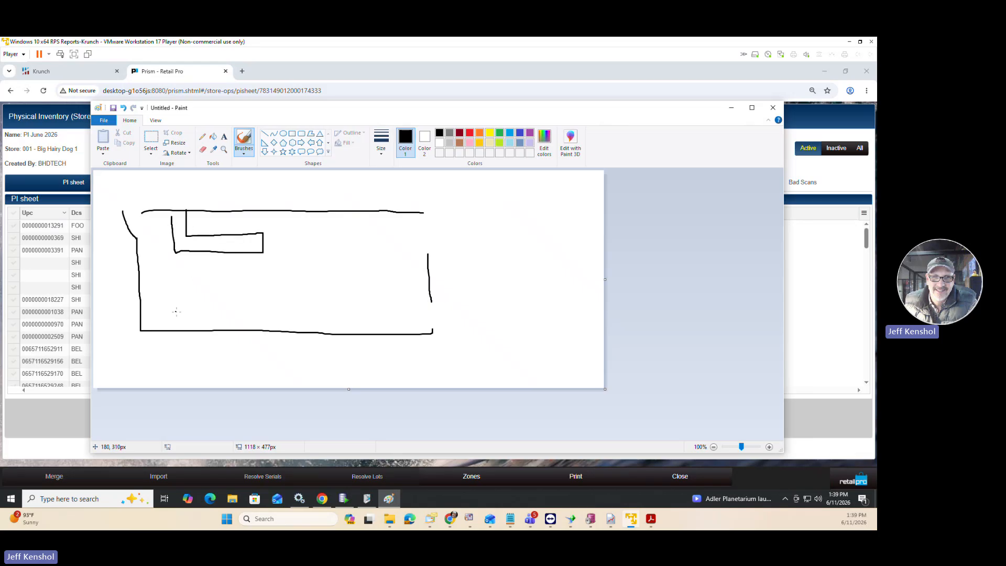
drag(268, 206, 270, 225)
drag(330, 203, 332, 221)
drag(381, 200, 381, 224)
drag(425, 201, 412, 251)
drag(434, 301, 408, 302)
mouse_move(431, 334)
mouse_down()
mouse_move(318, 317)
mouse_move(318, 333)
mouse_move(241, 309)
mouse_move(239, 325)
mouse_move(231, 308)
mouse_move(171, 308)
mouse_move(167, 338)
mouse_move(158, 240)
mouse_move(132, 241)
mouse_up()
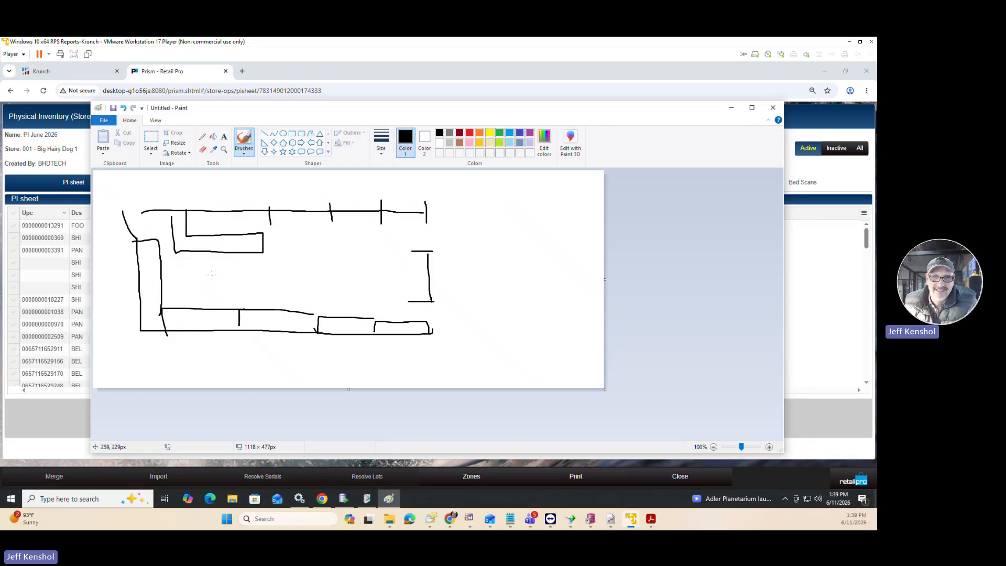
Brush eight small fixtures inside the store plan, divide the counter in two and number the first zones 1 to 6.
mouse_move(199, 284)
mouse_down()
mouse_move(180, 287)
mouse_move(206, 294)
mouse_move(203, 283)
mouse_move(230, 283)
mouse_move(255, 294)
mouse_move(255, 282)
mouse_move(281, 282)
mouse_move(296, 296)
mouse_move(295, 277)
mouse_move(340, 302)
mouse_move(351, 282)
mouse_move(373, 278)
mouse_move(386, 299)
mouse_move(364, 244)
mouse_move(353, 263)
mouse_move(369, 255)
mouse_move(314, 244)
mouse_move(330, 261)
mouse_move(302, 240)
mouse_move(282, 247)
mouse_move(299, 262)
mouse_up()
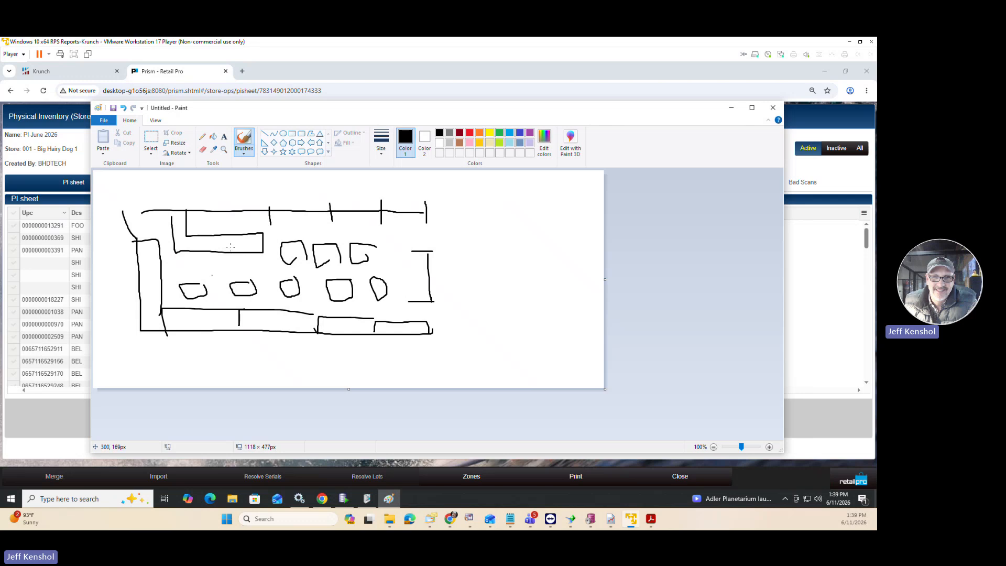
mouse_move(217, 233)
mouse_down()
mouse_move(217, 246)
mouse_move(189, 254)
mouse_move(179, 235)
mouse_move(207, 252)
mouse_move(243, 244)
mouse_move(244, 255)
mouse_up()
drag(287, 218, 311, 237)
drag(359, 213, 352, 230)
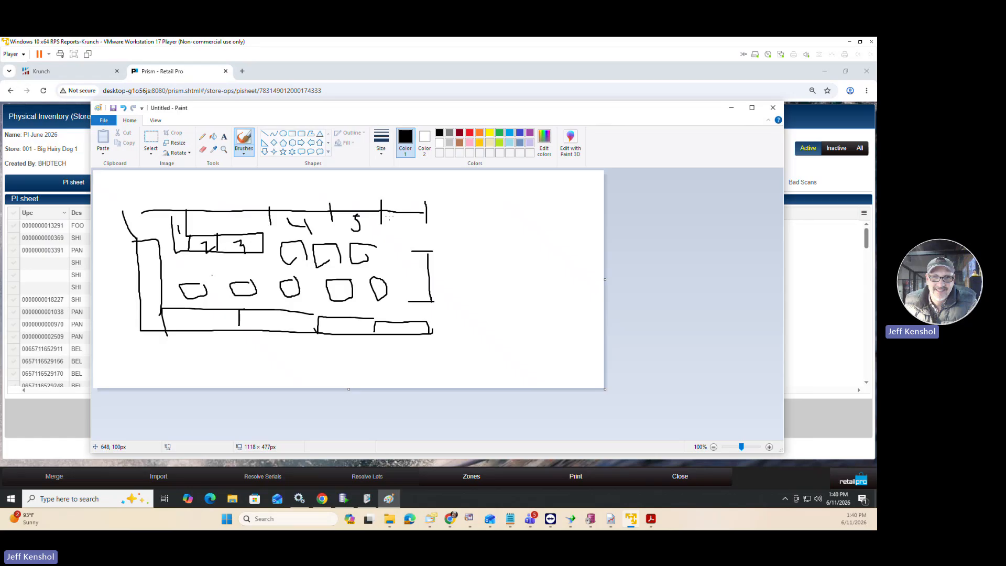
drag(391, 216, 392, 221)
Extend the floor plan with a rectangular room and a narrow corridor to its right, plus a detached box above them.
mouse_move(434, 332)
mouse_down()
mouse_move(519, 330)
mouse_move(511, 277)
mouse_move(440, 278)
mouse_up()
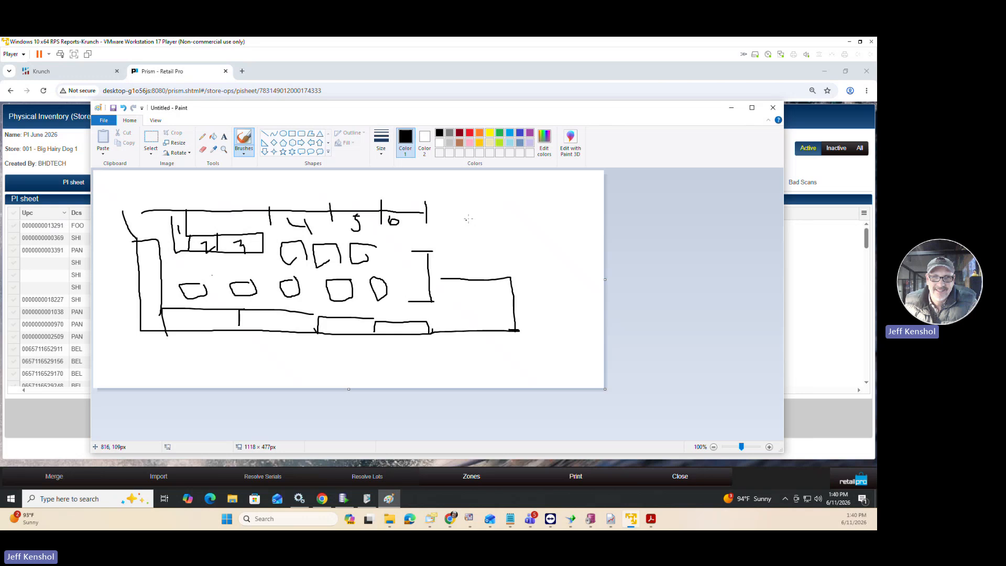
mouse_move(524, 184)
mouse_down()
mouse_move(532, 220)
mouse_move(567, 179)
mouse_move(594, 223)
mouse_move(536, 224)
mouse_up()
click(512, 215)
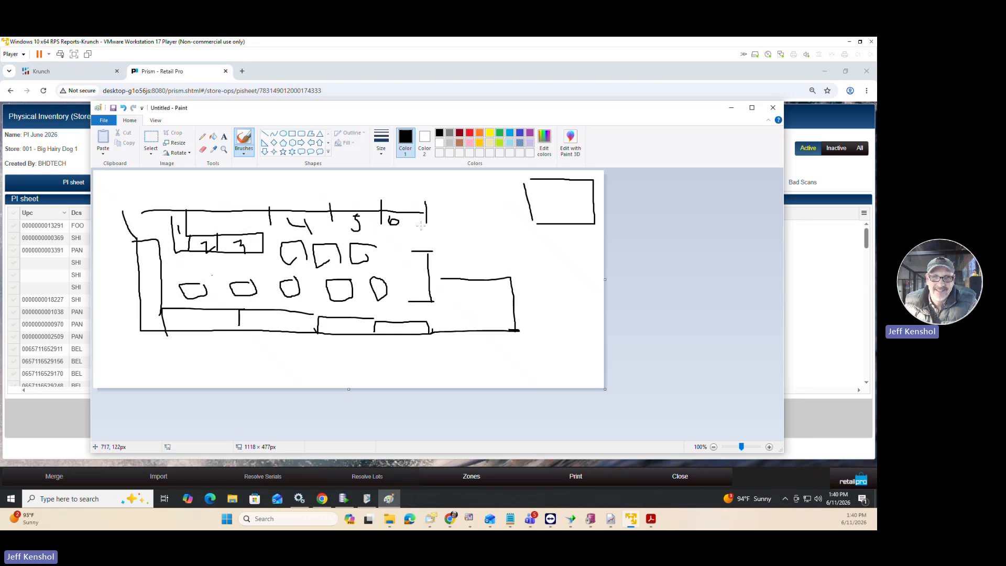
drag(420, 226, 489, 221)
drag(438, 249, 504, 242)
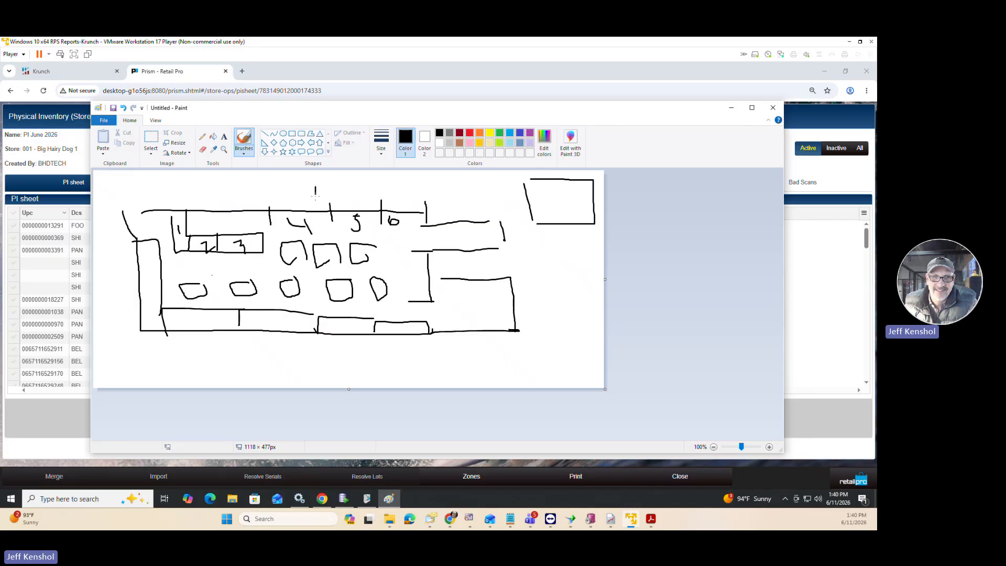
Brush an arrow pointing at zone 4 and a list of short lines with check marks and one line circled, then minimize Paint.
mouse_move(308, 188)
mouse_down()
mouse_move(314, 200)
mouse_move(330, 190)
mouse_up()
mouse_move(537, 257)
mouse_down()
mouse_move(570, 258)
mouse_move(570, 266)
mouse_up()
mouse_move(521, 286)
mouse_down()
mouse_move(560, 282)
mouse_move(581, 296)
mouse_up()
mouse_move(531, 316)
mouse_down()
mouse_move(568, 315)
mouse_move(573, 331)
mouse_move(562, 342)
mouse_up()
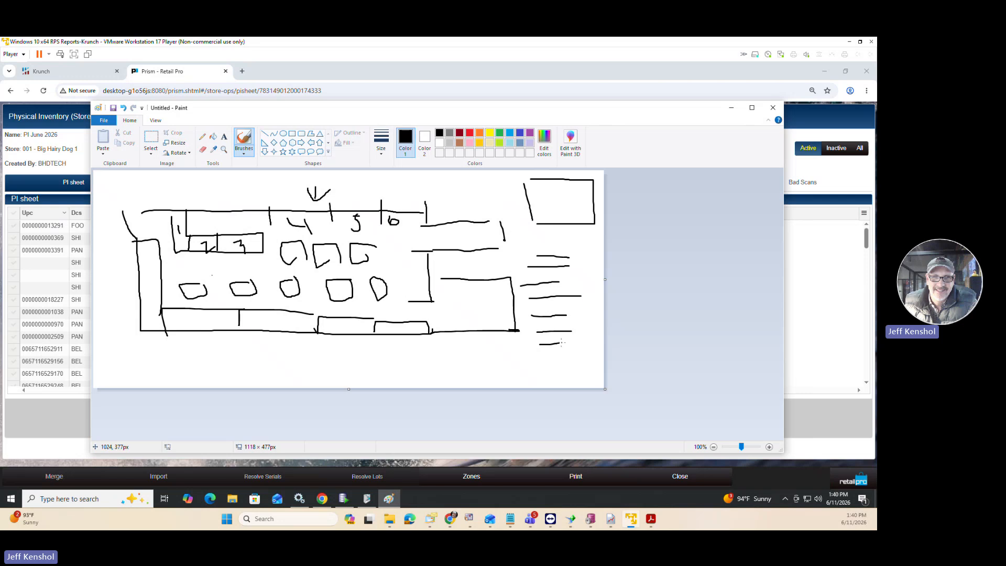
drag(566, 254, 581, 265)
mouse_move(575, 312)
mouse_down()
mouse_move(586, 323)
mouse_move(592, 299)
mouse_move(566, 288)
mouse_move(516, 301)
mouse_move(551, 307)
mouse_up()
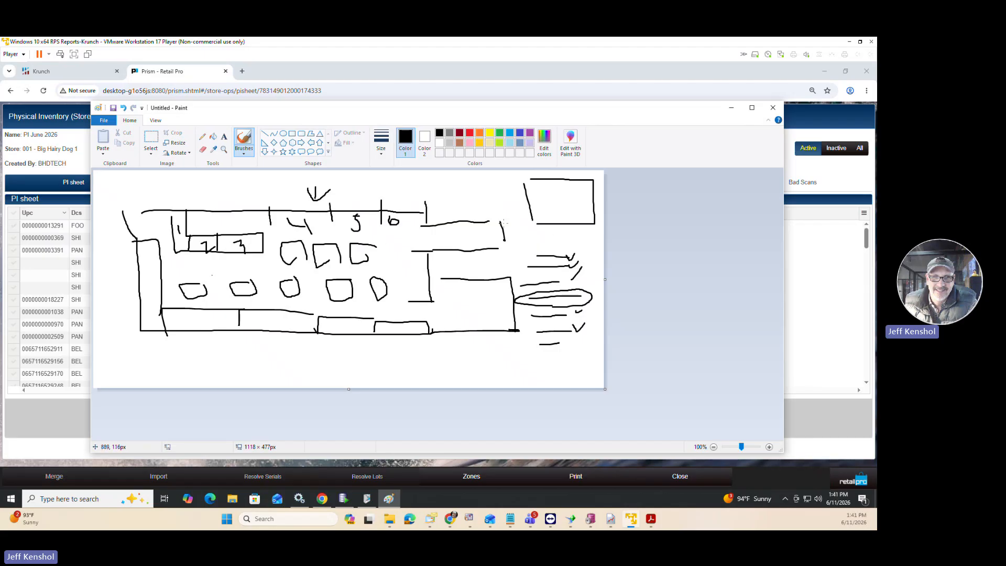
click(731, 108)
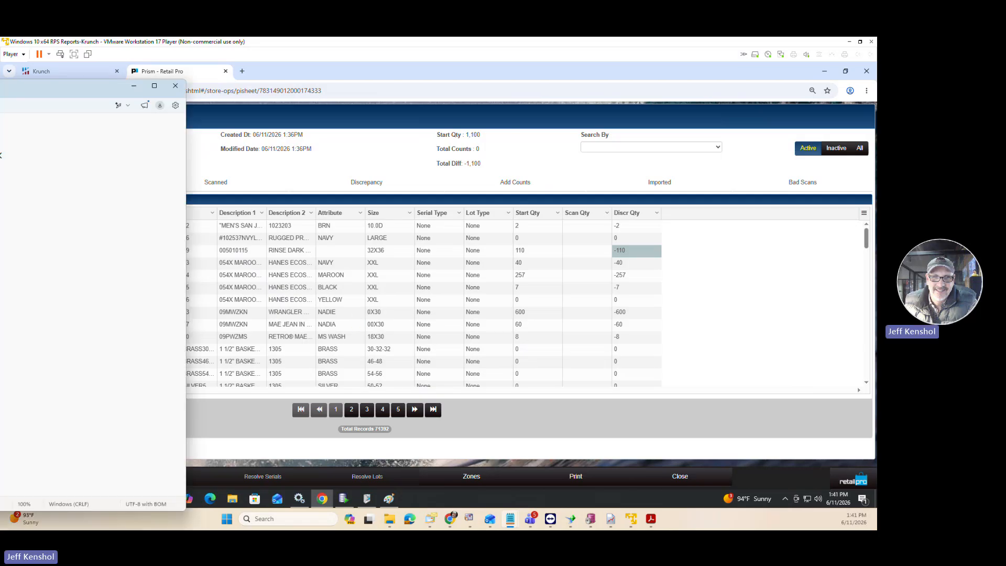
Review the Count instructions in the PI StepsPrism.txt notes.
drag(0, 84, 258, 80)
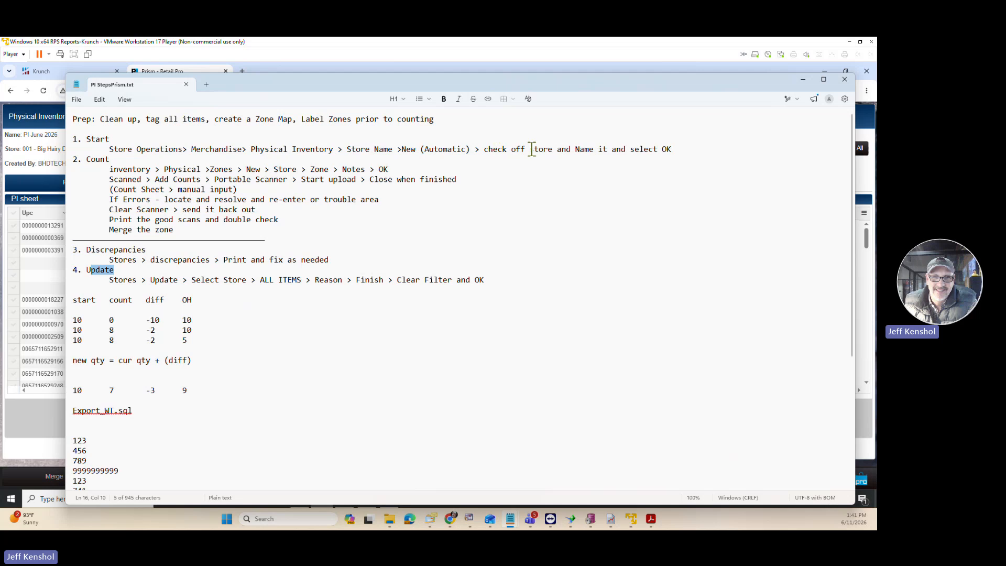
drag(109, 159, 90, 159)
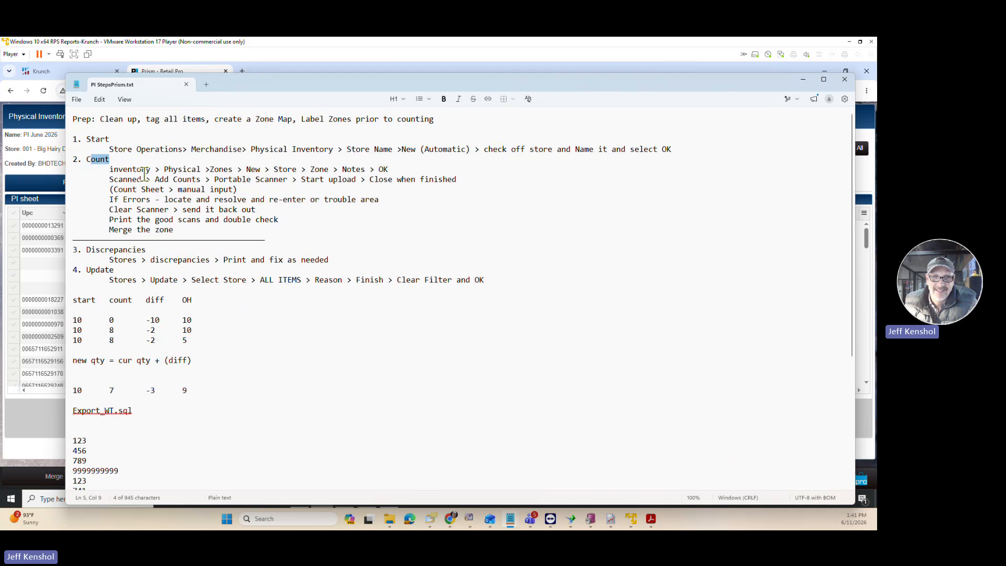
drag(339, 86, 0, 128)
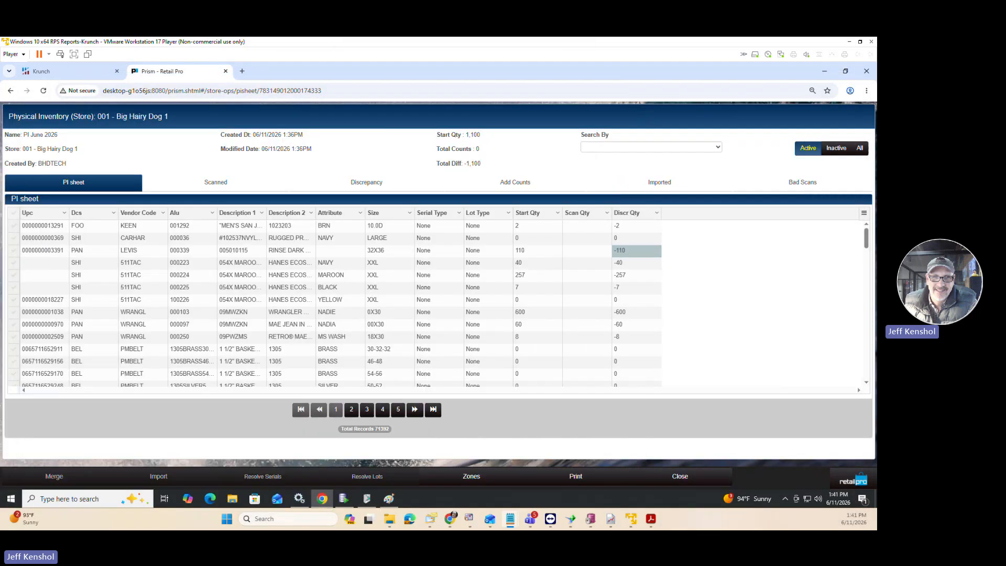
Open the zones list of the PI June 2026 sheet and start a new zone.
click(473, 478)
click(473, 478)
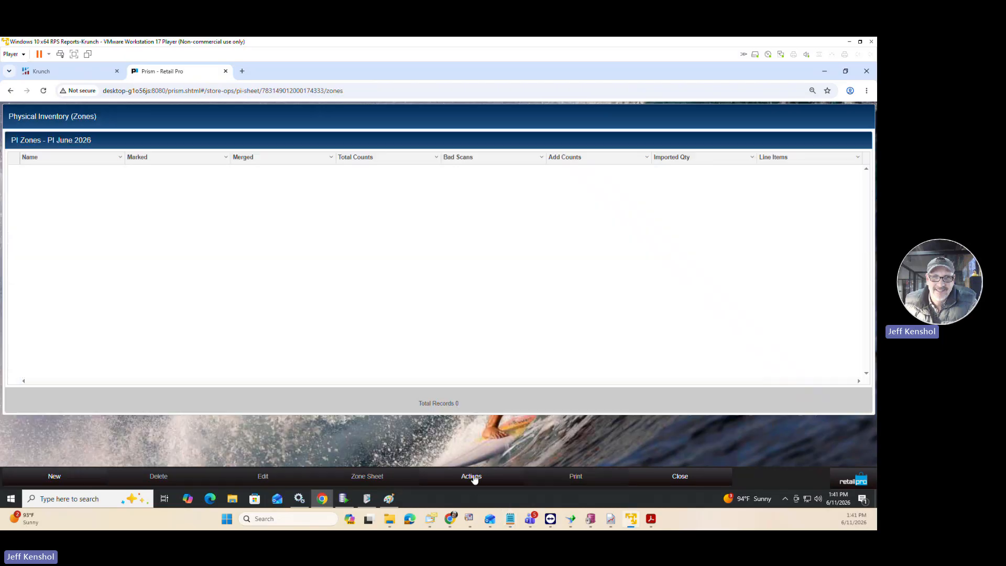
click(73, 476)
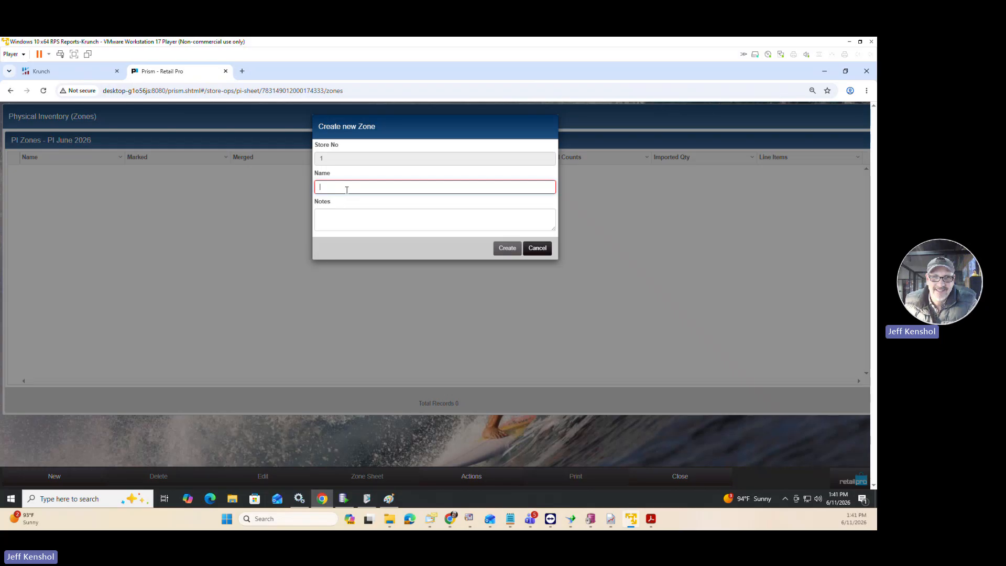
click(347, 190)
text(12)
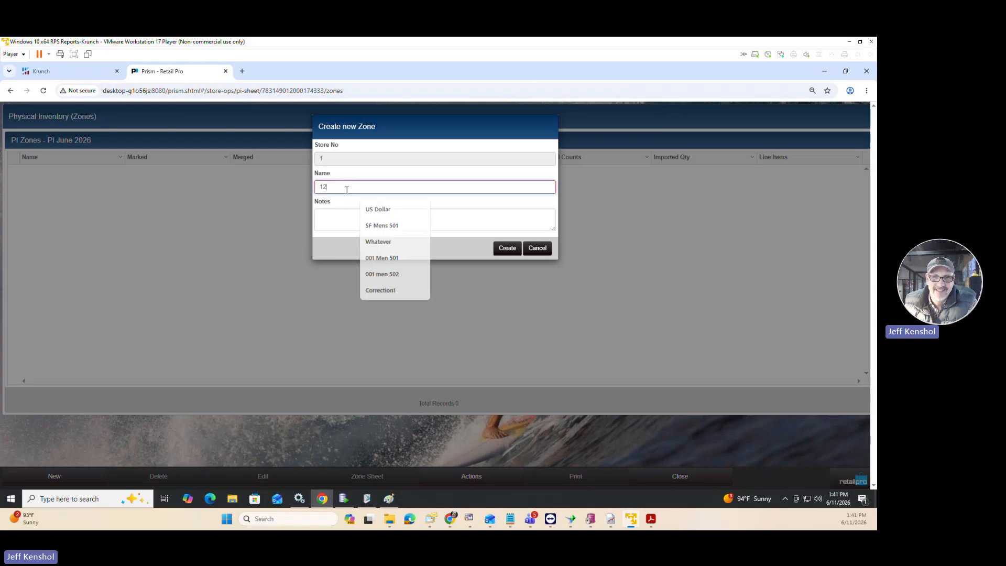
text(346578901234657890123)
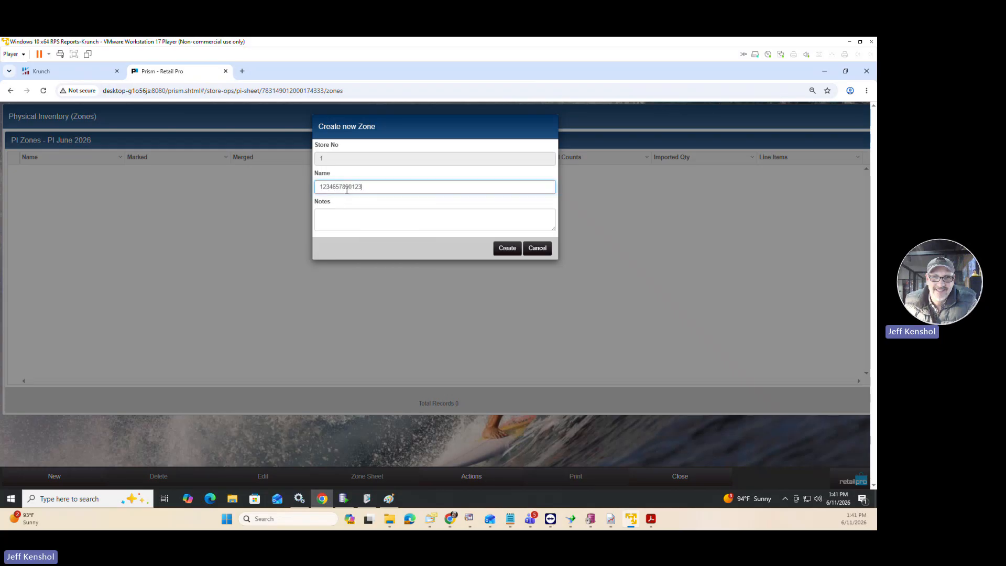
text(0)
key(BackSpace)
key(BackSpace)
key(BackSpace)
key(BackSpace)
key(BackSpace)
key(BackSpace)
key(BackSpace)
key(BackSpace)
key(BackSpace)
key(BackSpace)
key(BackSpace)
key(BackSpace)
key(BackSpace)
key(BackSpace)
key(BackSpace)
key(BackSpace)
key(BackSpace)
key(BackSpace)
key(BackSpace)
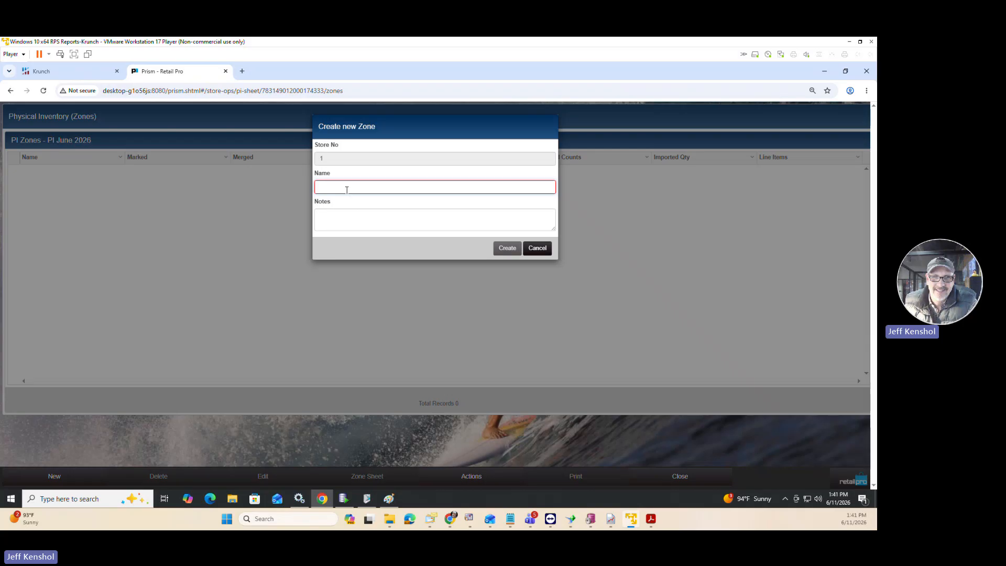
Name the new zone "Floor-1" and create it.
text(Floor)
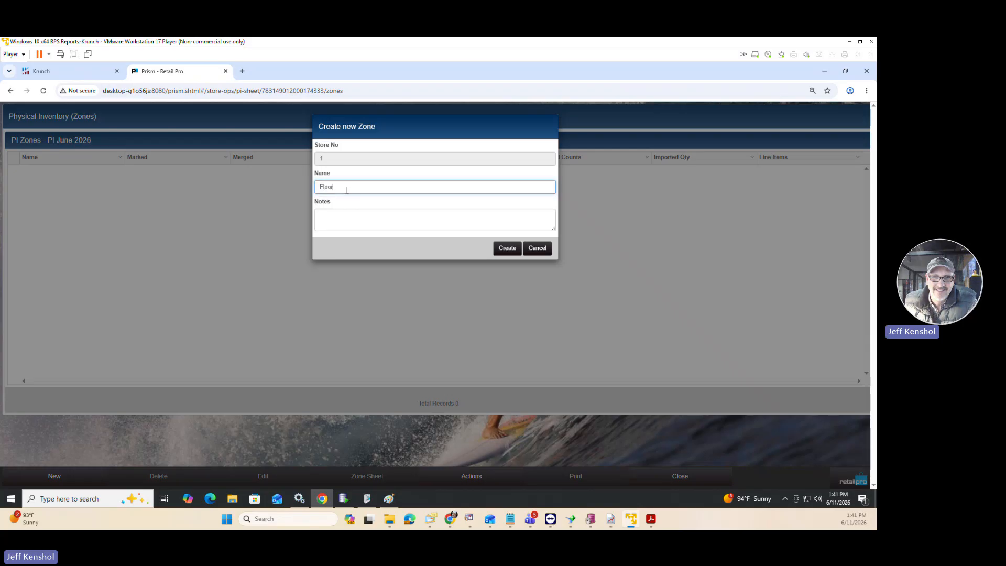
text(-1)
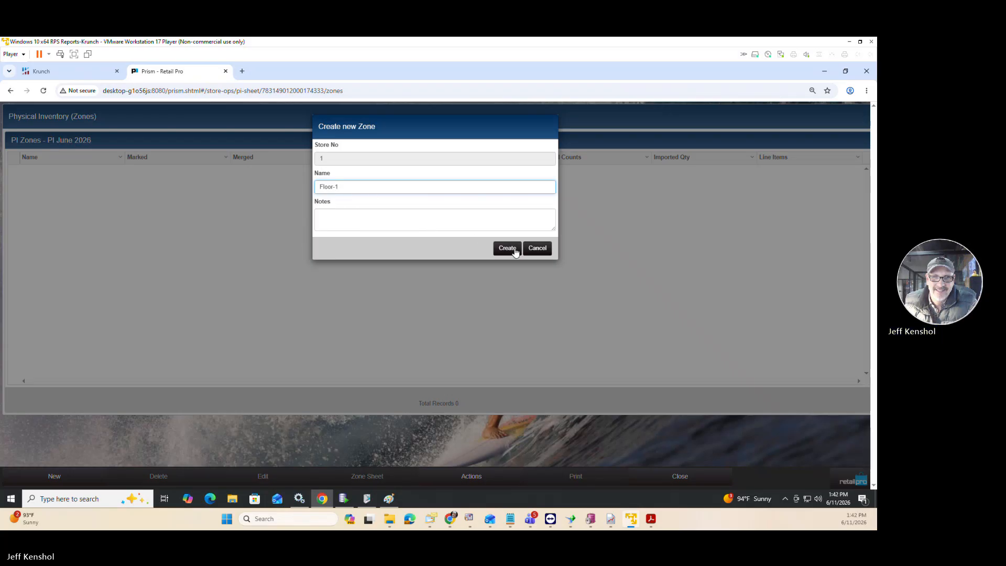
click(354, 213)
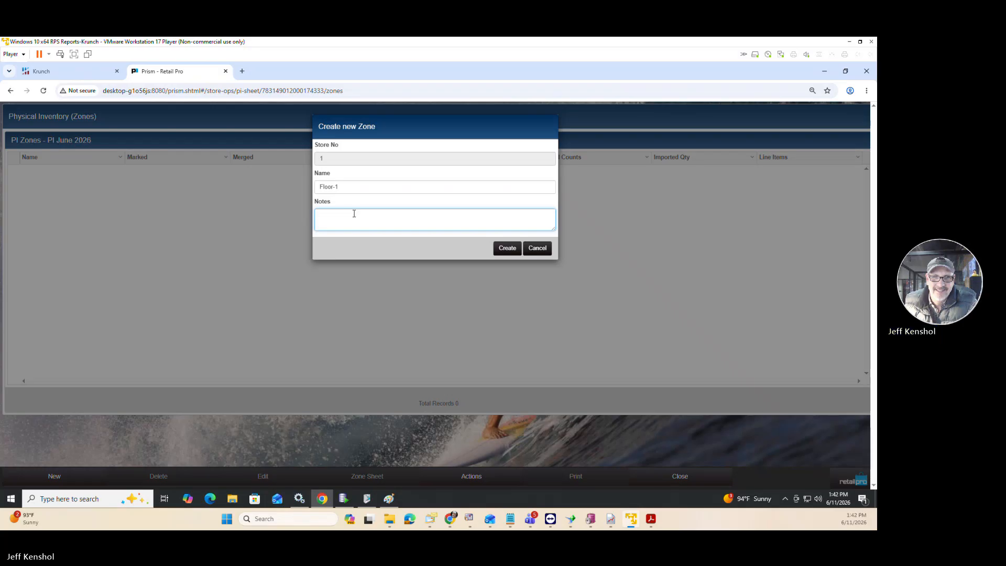
text(Je)
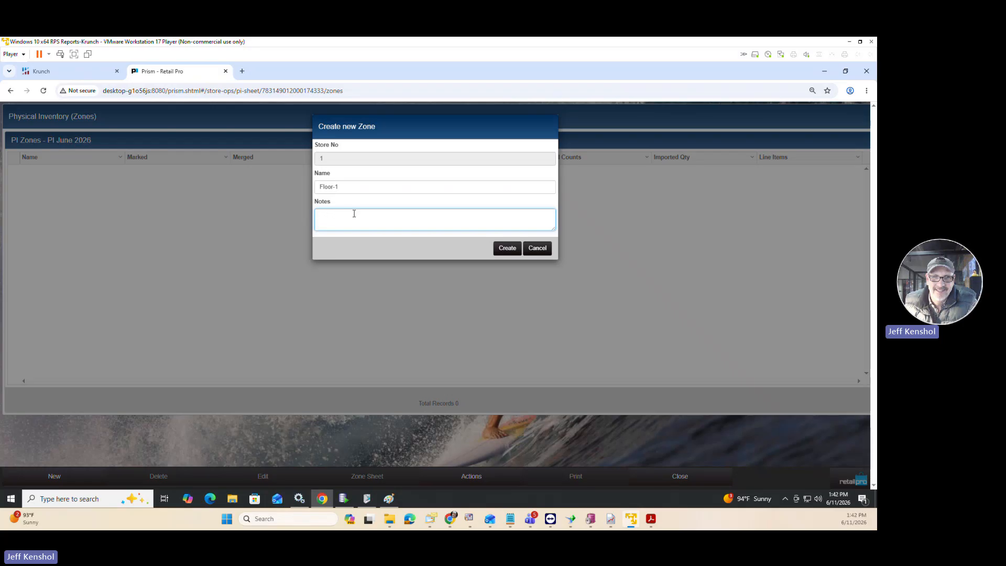
click(505, 248)
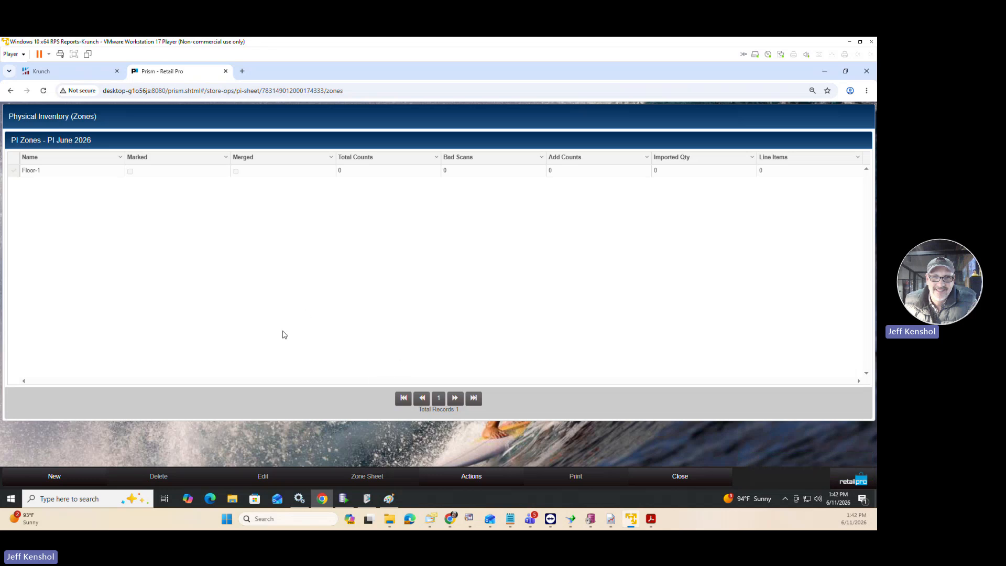
Create a second zone named "Floor -2" with empty notes.
click(50, 478)
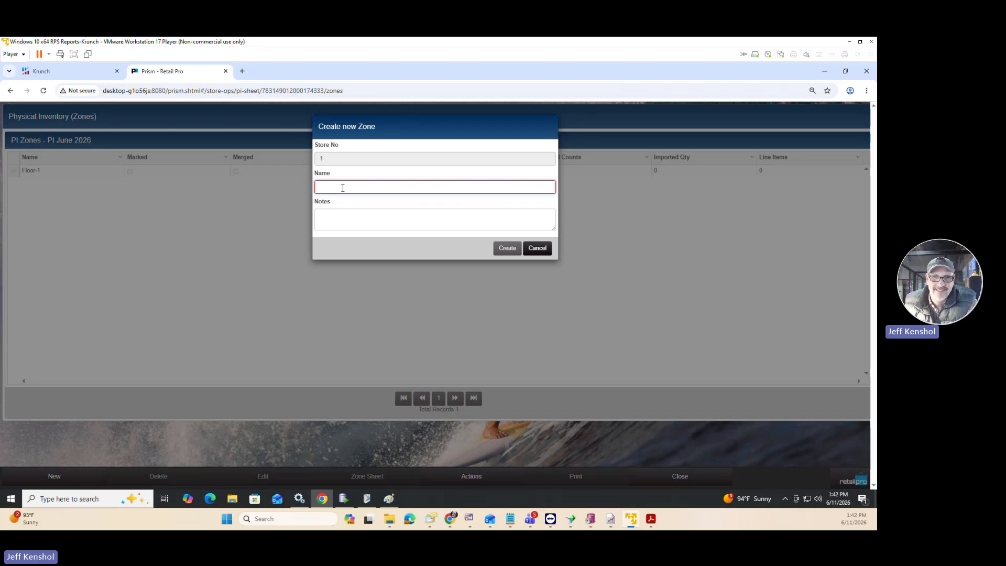
text(Flo)
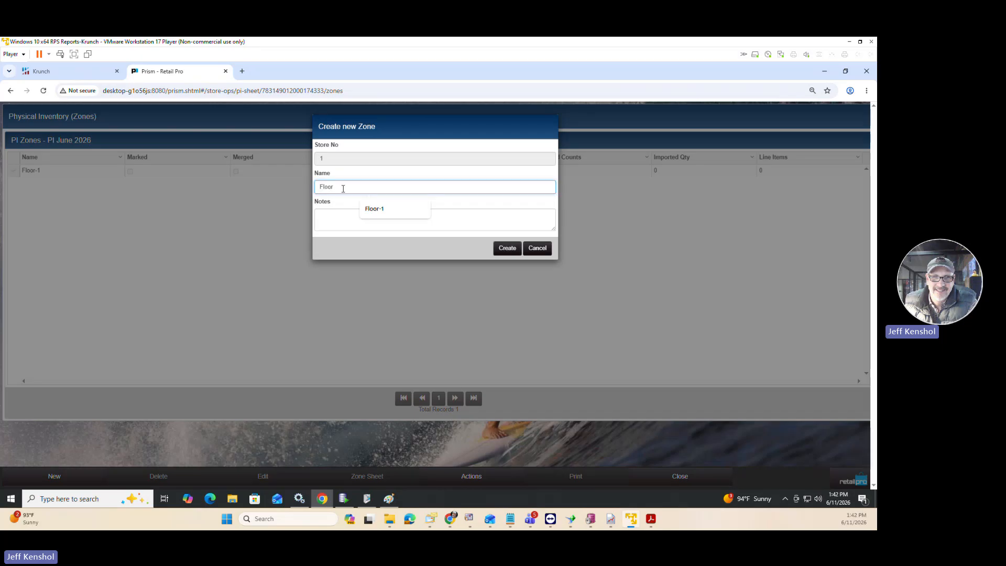
text(or -1)
key(BackSpace)
text(2)
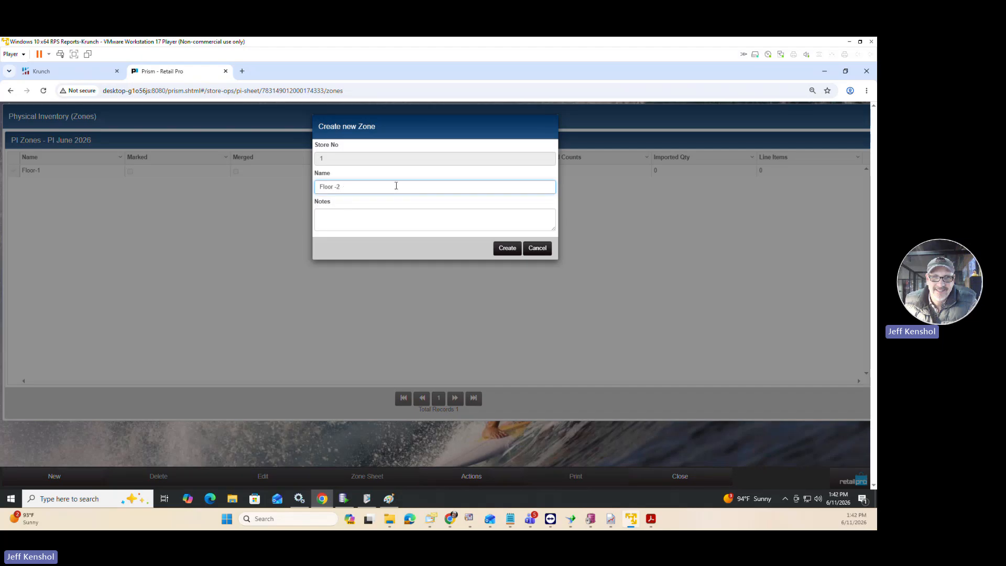
click(505, 251)
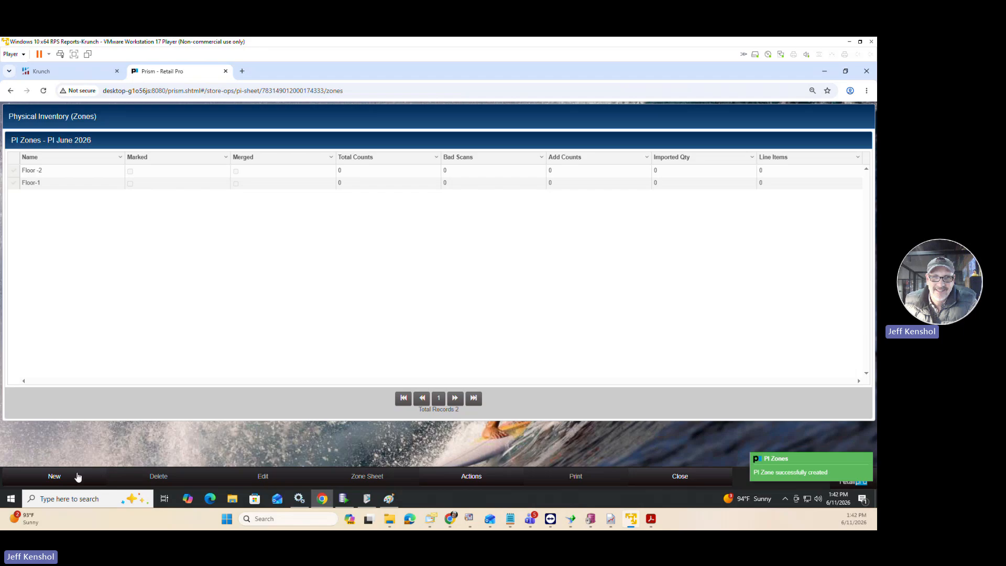
Create a third zone named "Floor - 3" and select the Floor-1 zone in the list.
click(76, 476)
click(335, 185)
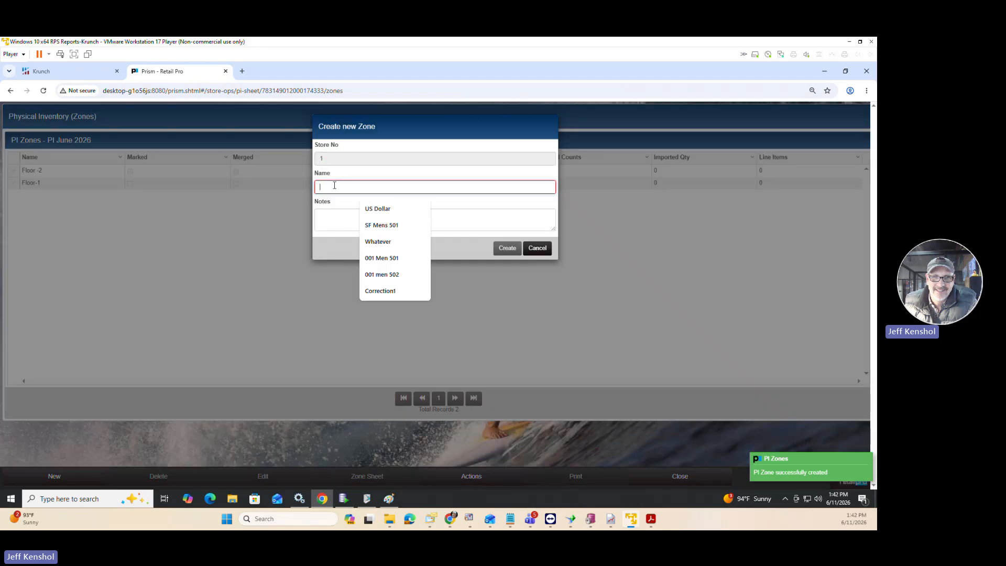
text(Floor)
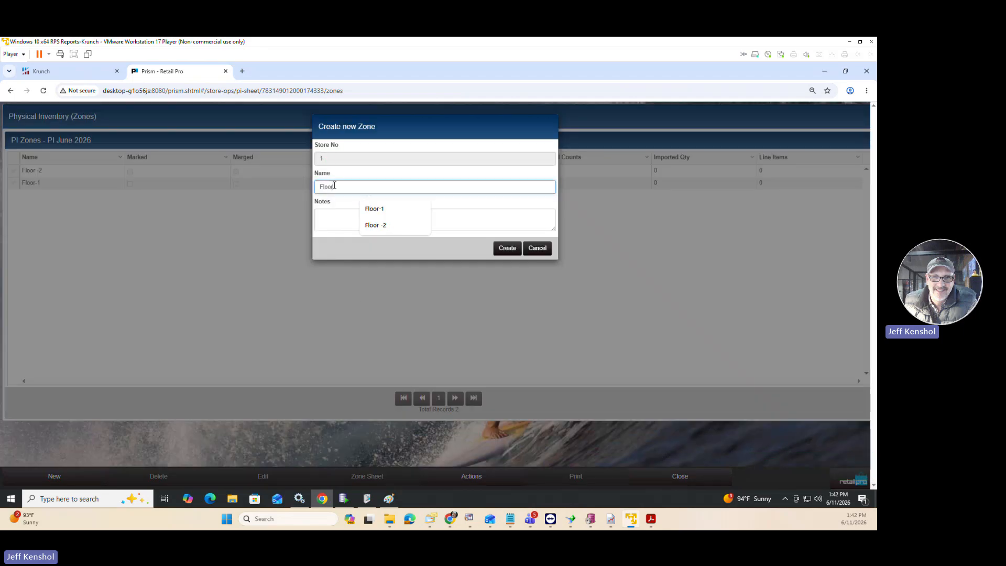
text( 3)
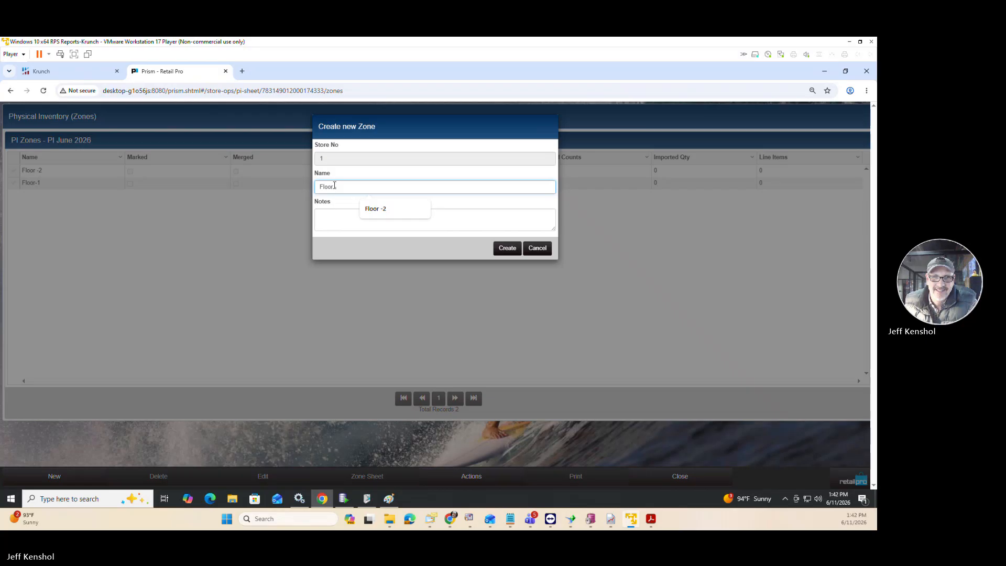
click(500, 249)
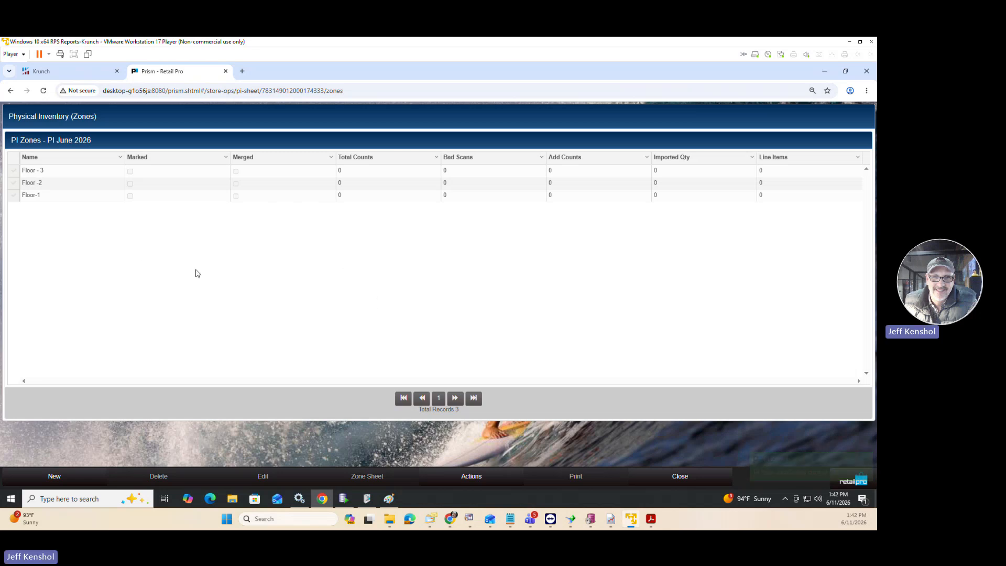
click(14, 197)
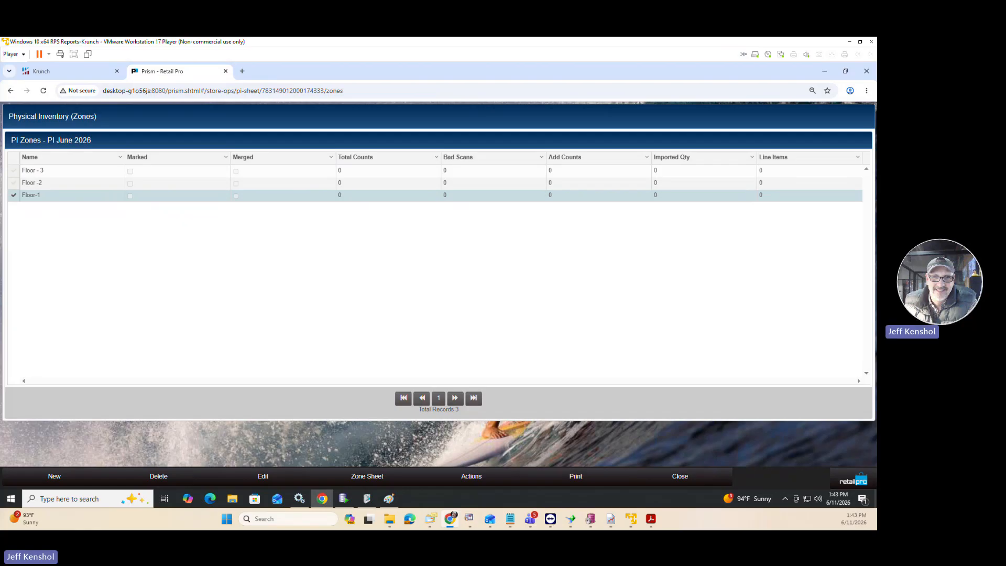
Switch to the Chrome image results for "tc21 zebra scanner" and view a handheld model and one with a pistol grip.
drag(0, 53, 503, 48)
scroll(310, 353, down, 4)
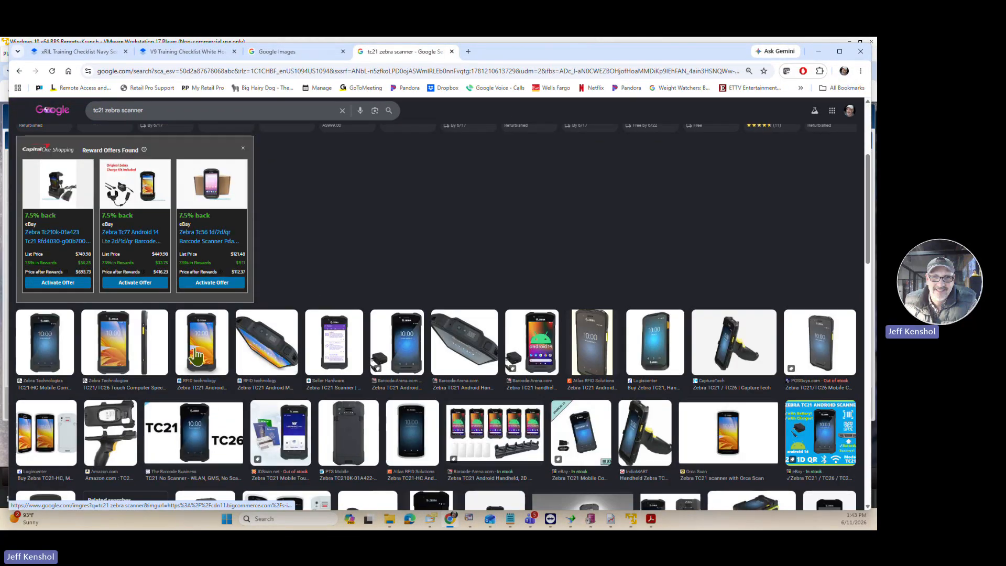
click(197, 356)
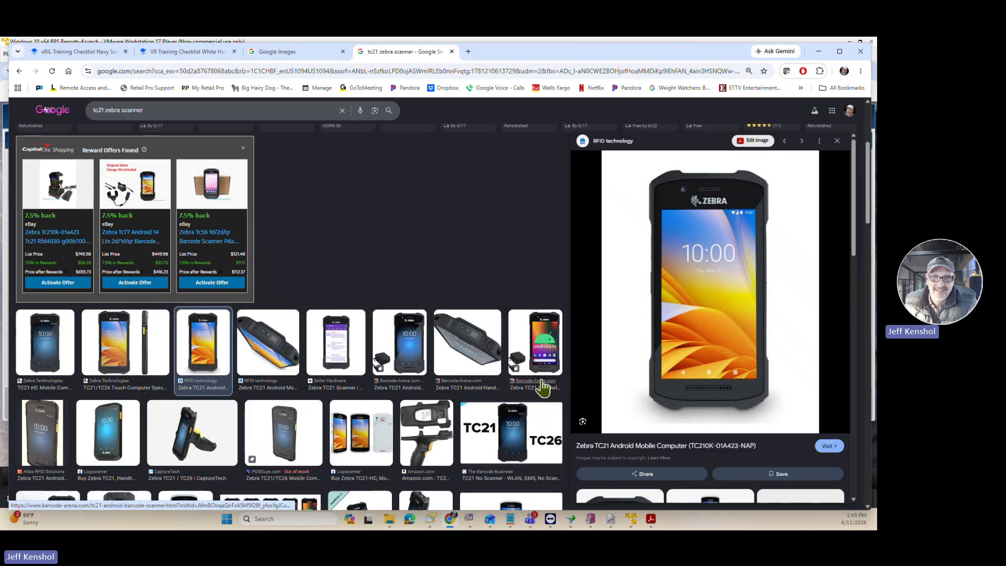
click(209, 445)
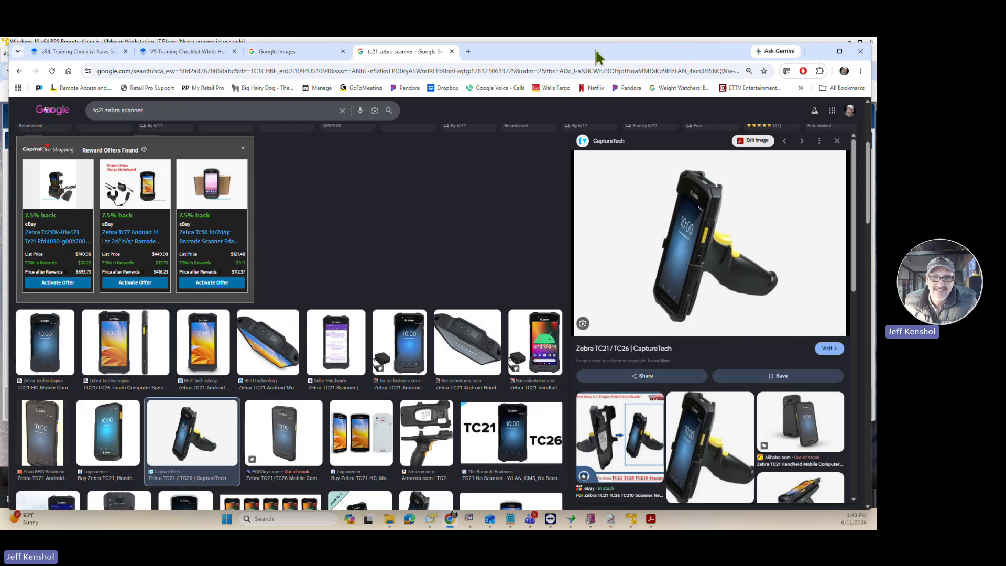
drag(596, 51, 0, 76)
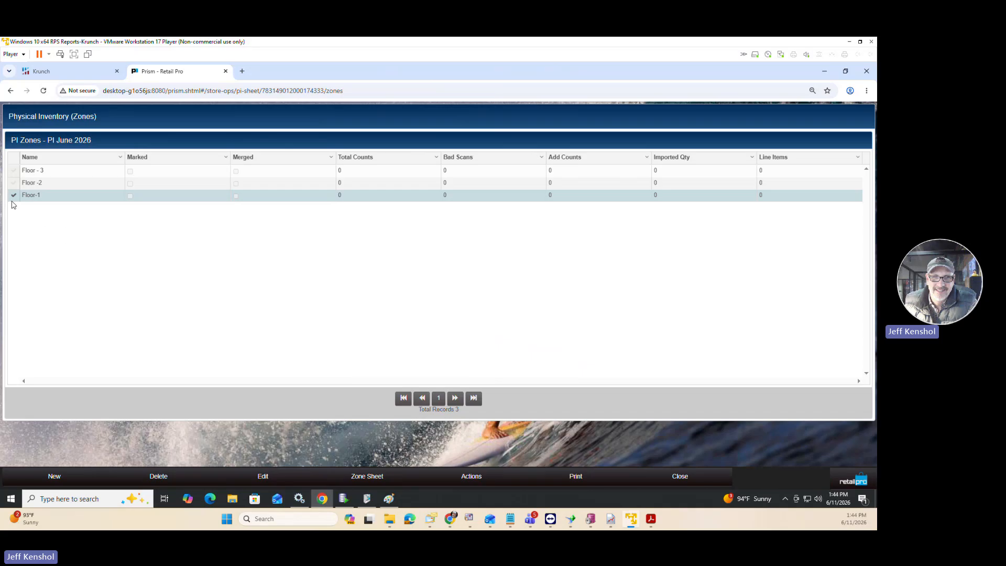
Open the zone sheet of Floor-1.
click(376, 475)
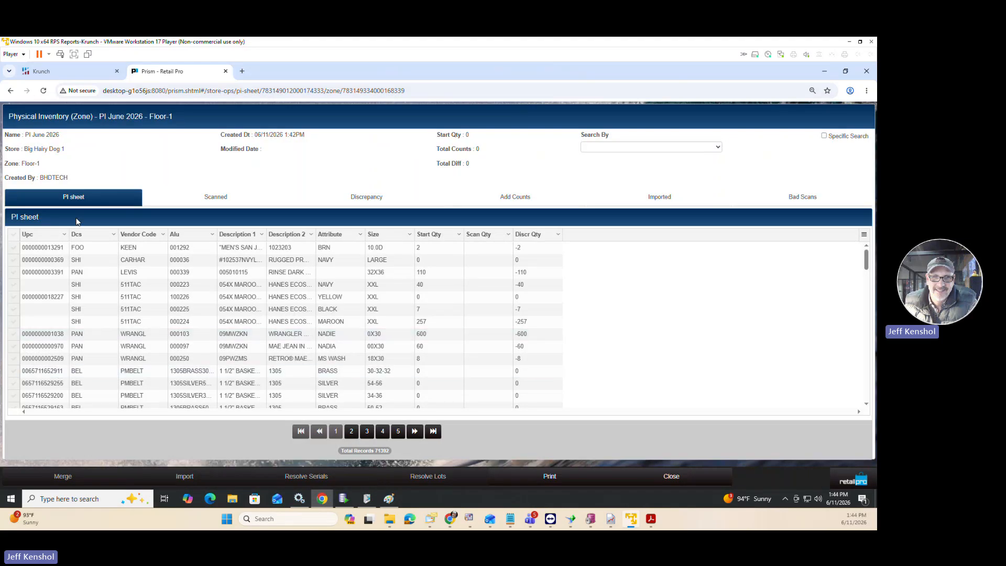
Look through the Scanned, Add Counts and Imported lists of the Floor-1 zone sheet.
click(212, 203)
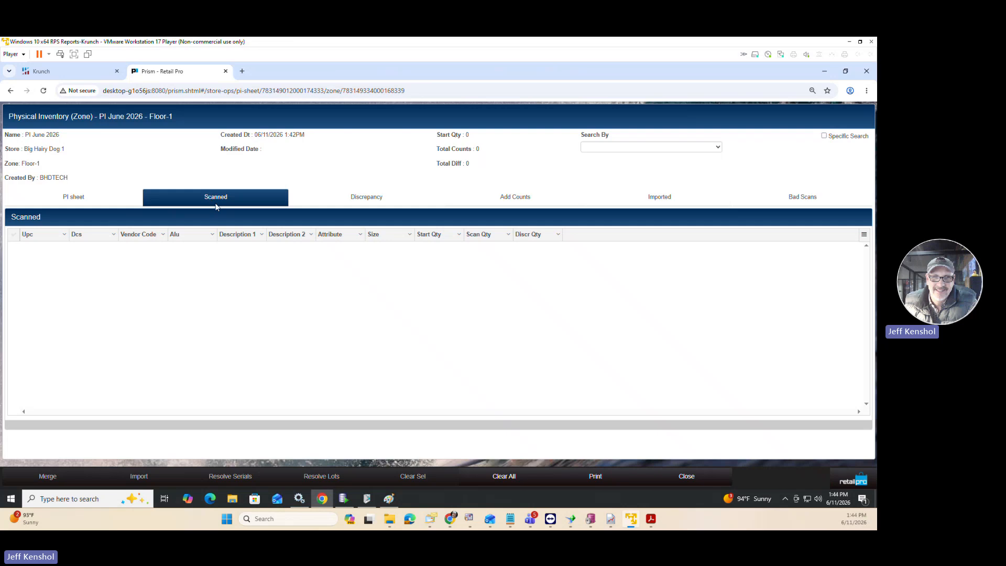
click(513, 205)
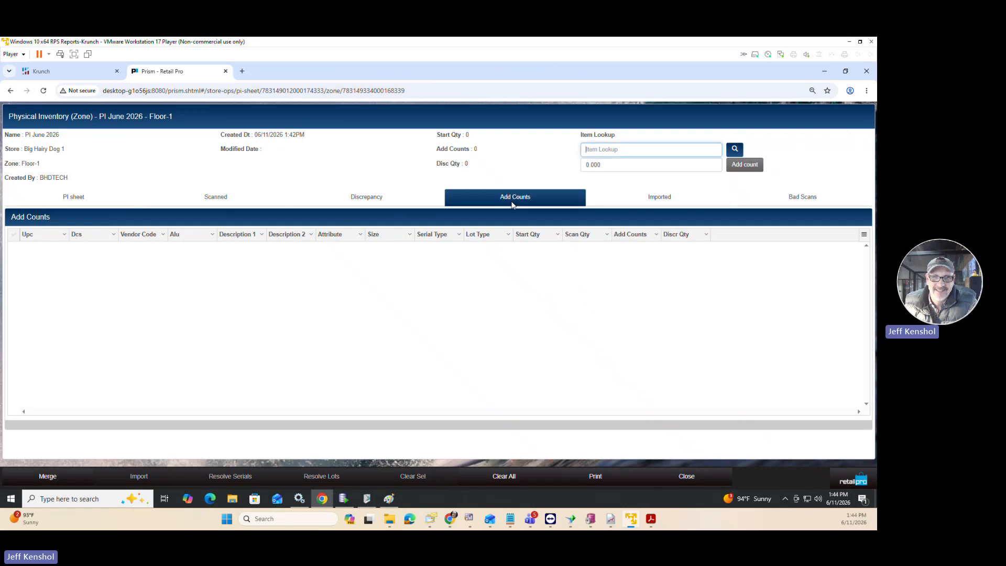
click(632, 150)
click(663, 198)
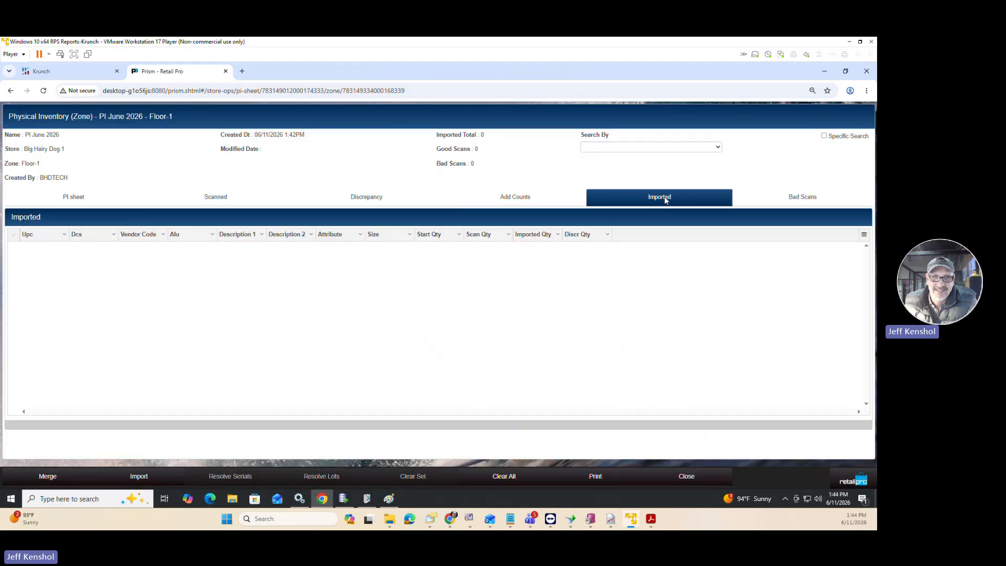
click(845, 484)
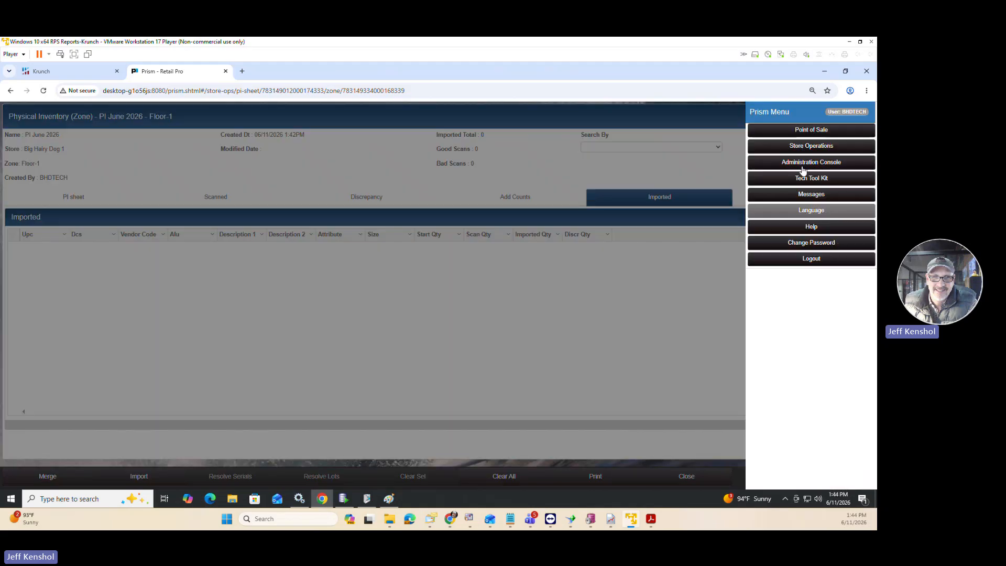
click(672, 315)
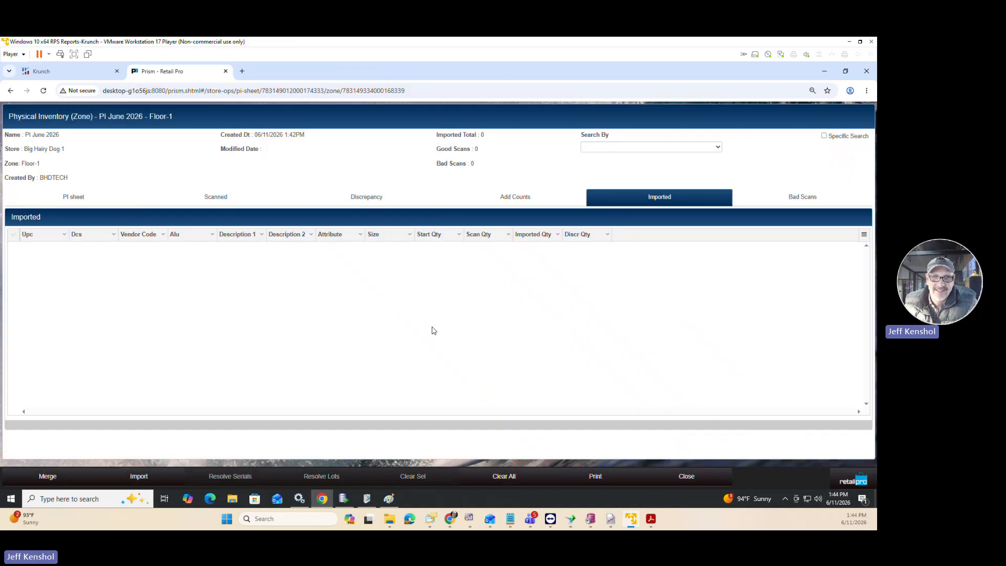
Start an import into the Floor-1 zone using the PI Item Import mapping schema.
click(140, 478)
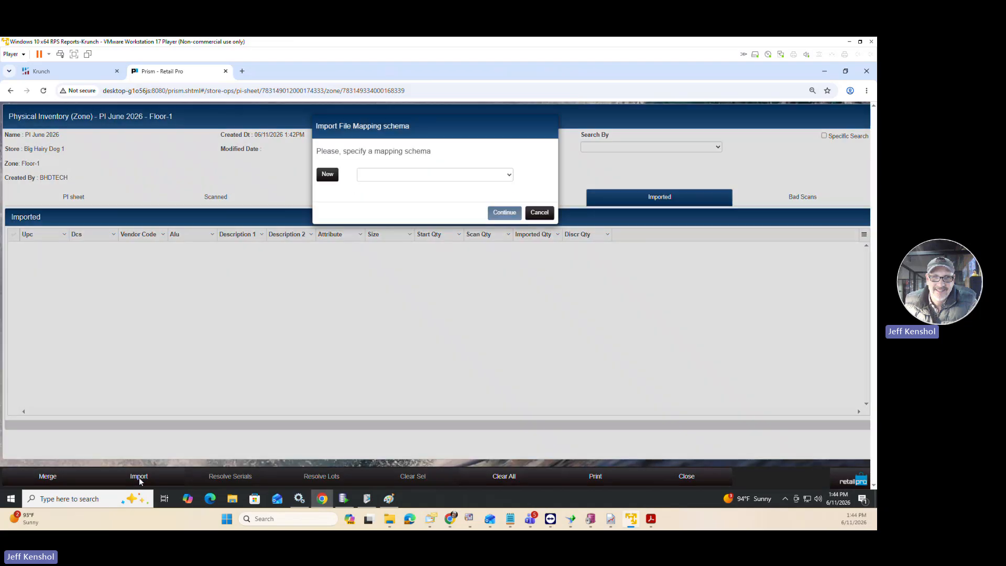
click(411, 173)
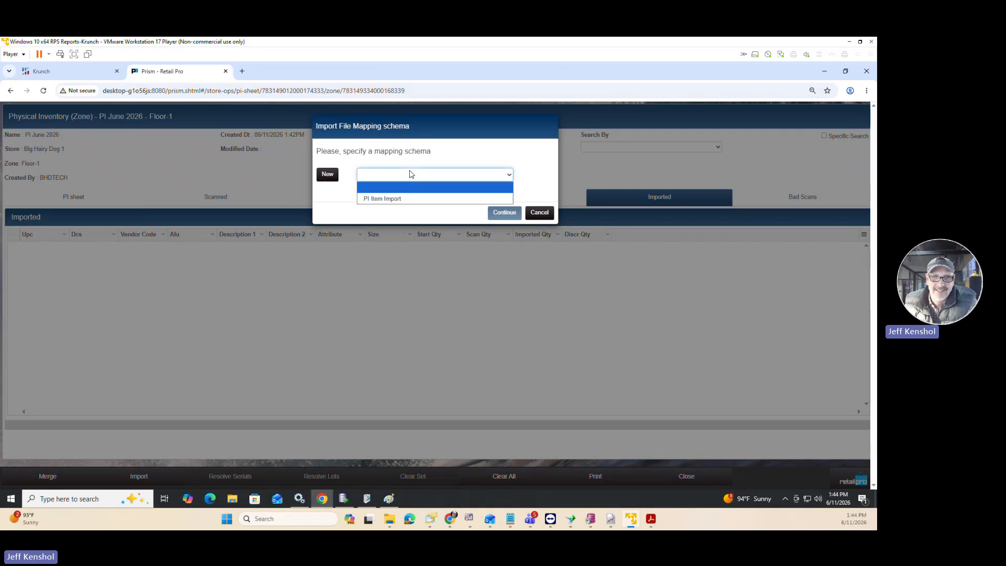
click(397, 199)
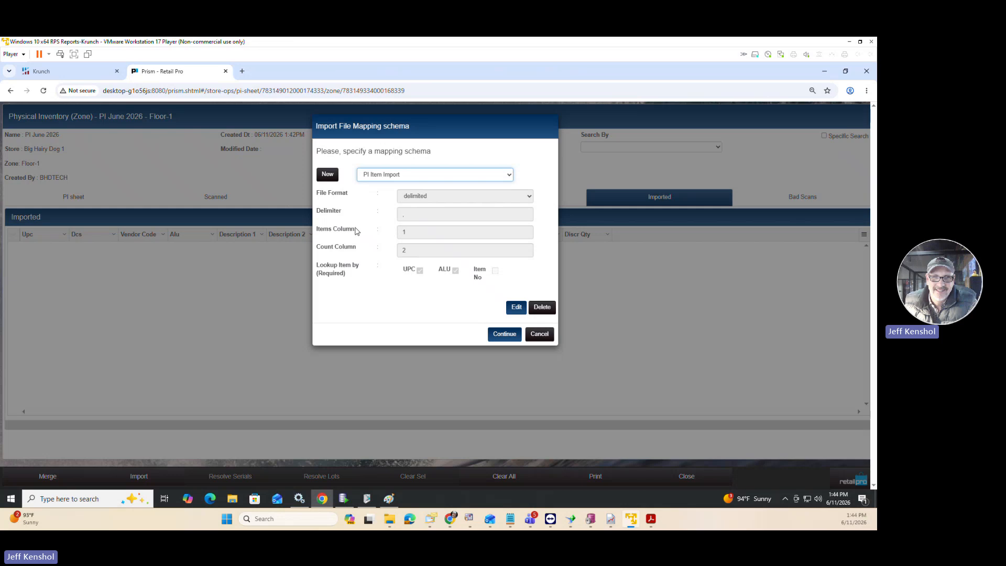
drag(357, 230, 312, 248)
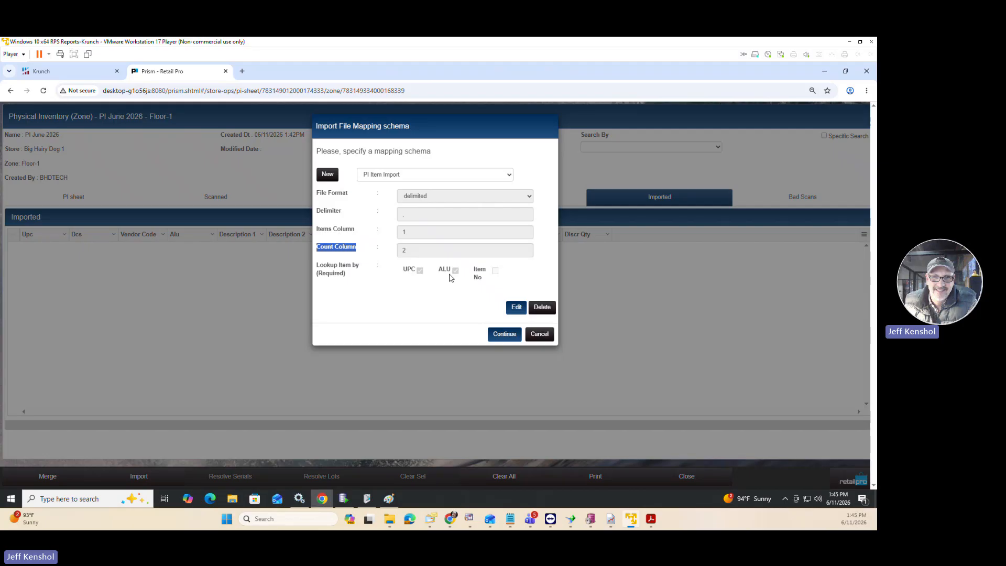
click(501, 335)
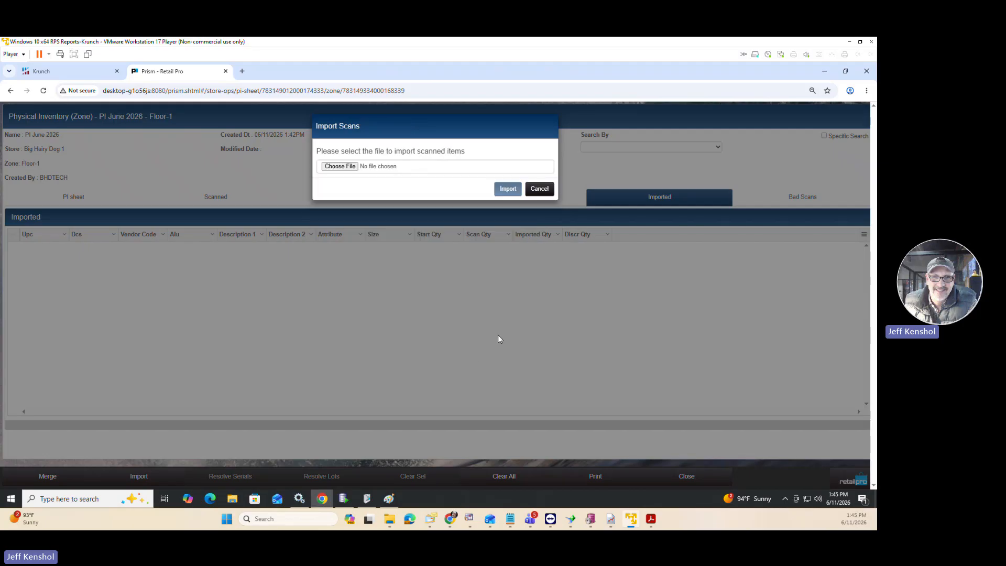
Choose Zone Import.txt from the Desktop as the scan file and import it into the zone.
click(340, 167)
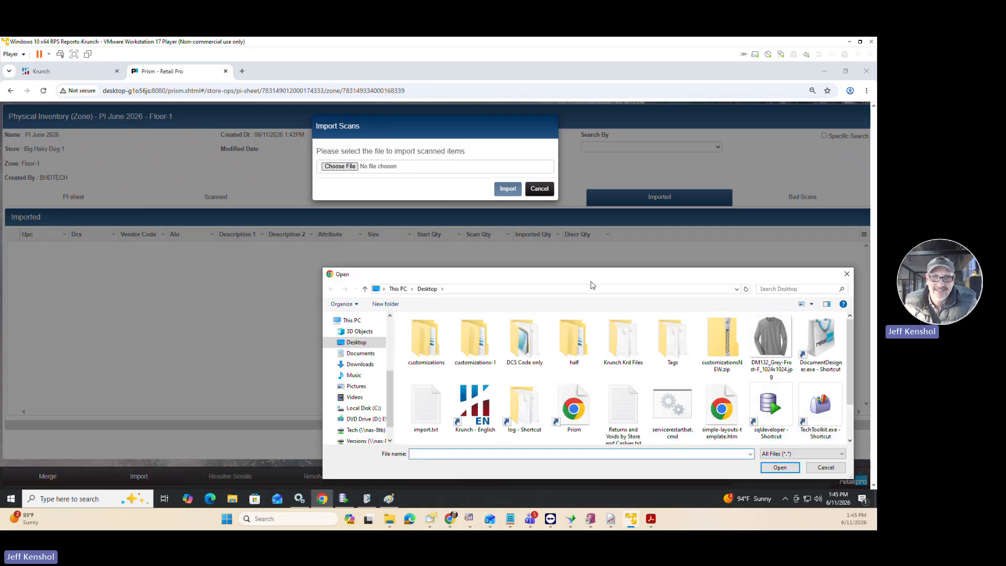
drag(591, 278, 420, 182)
scroll(607, 346, down, 1)
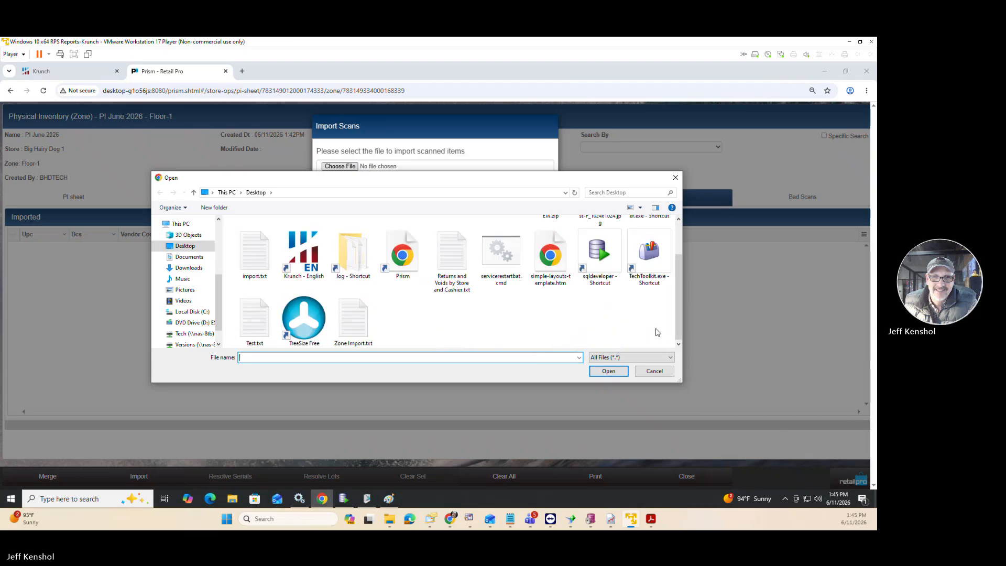
click(353, 328)
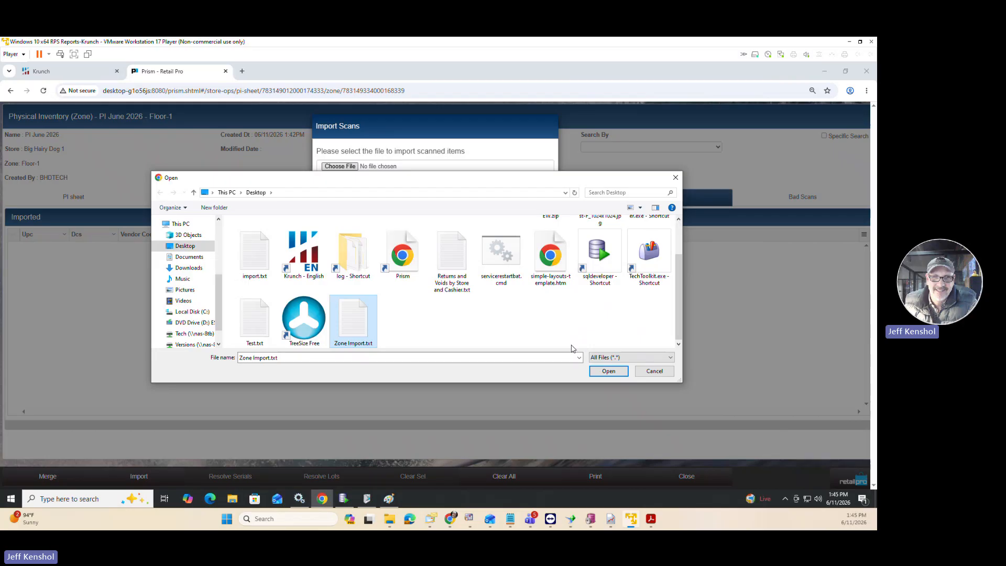
click(608, 372)
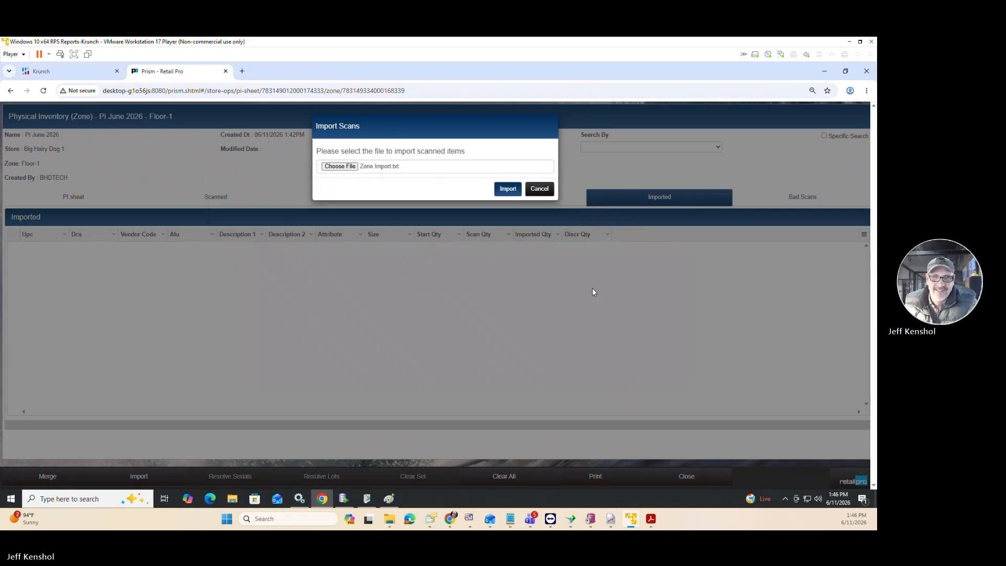
click(507, 189)
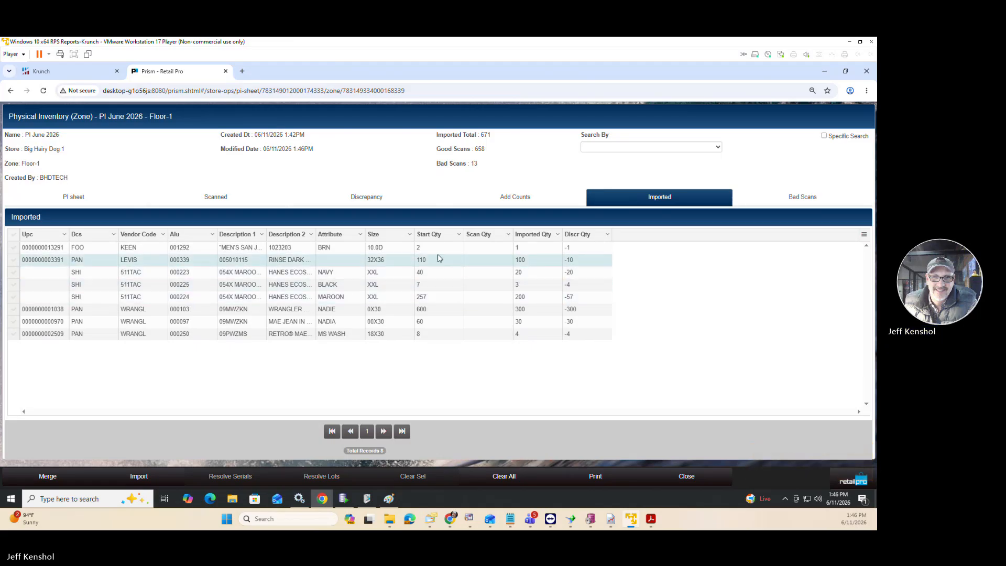
Review the zone's bad scans, widening the Notes column to read the reason for each one.
click(797, 203)
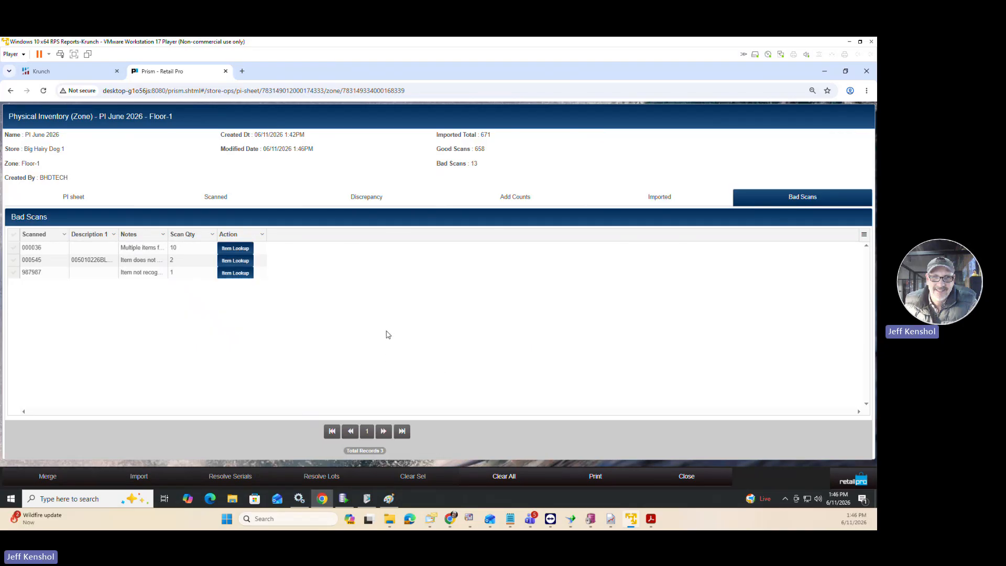
drag(166, 237, 219, 237)
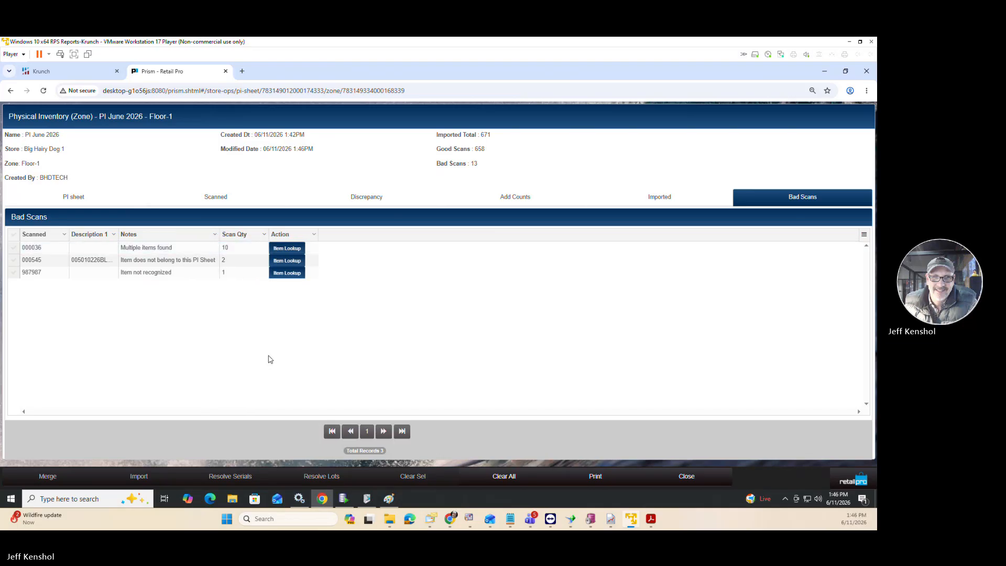
click(156, 274)
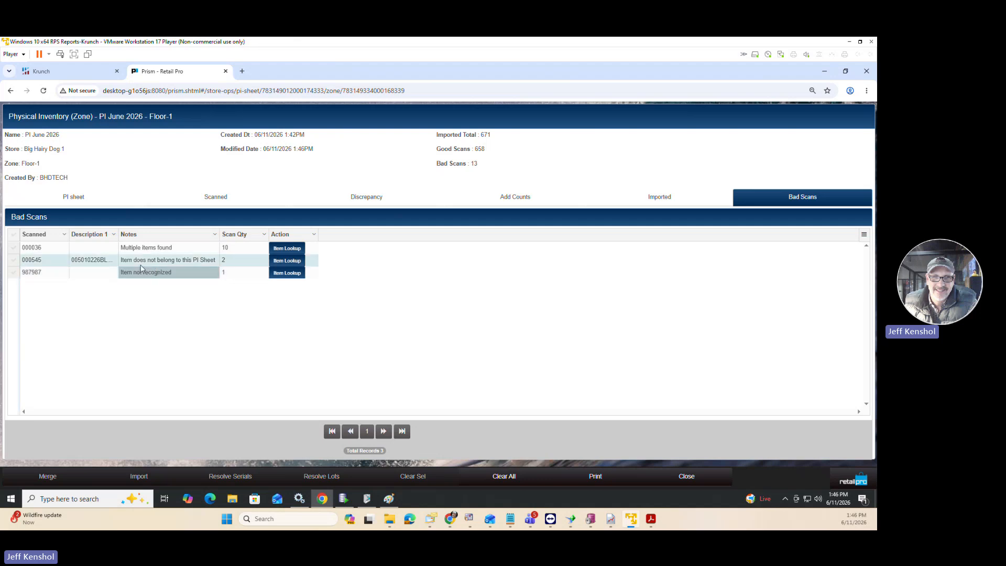
click(206, 263)
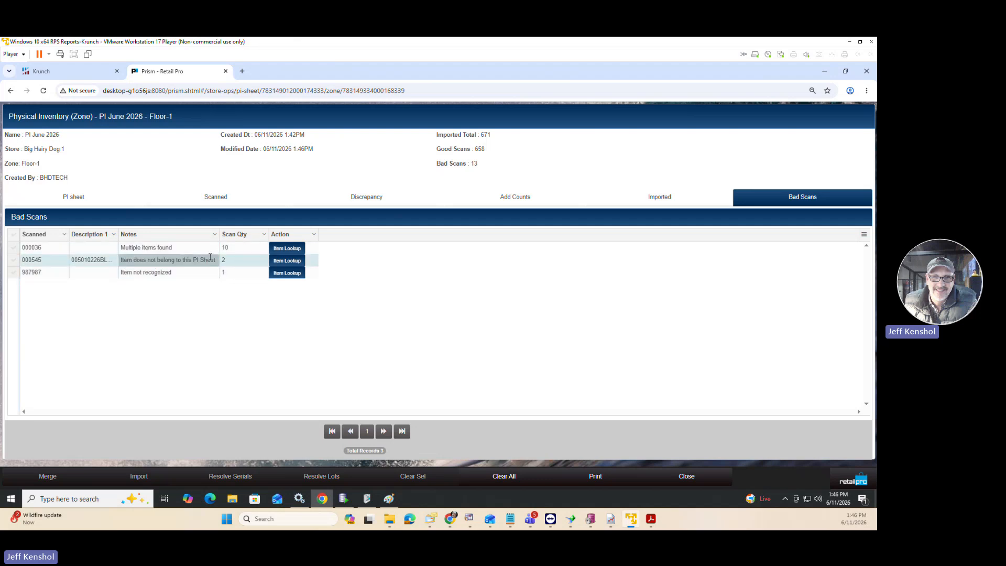
drag(220, 234, 250, 232)
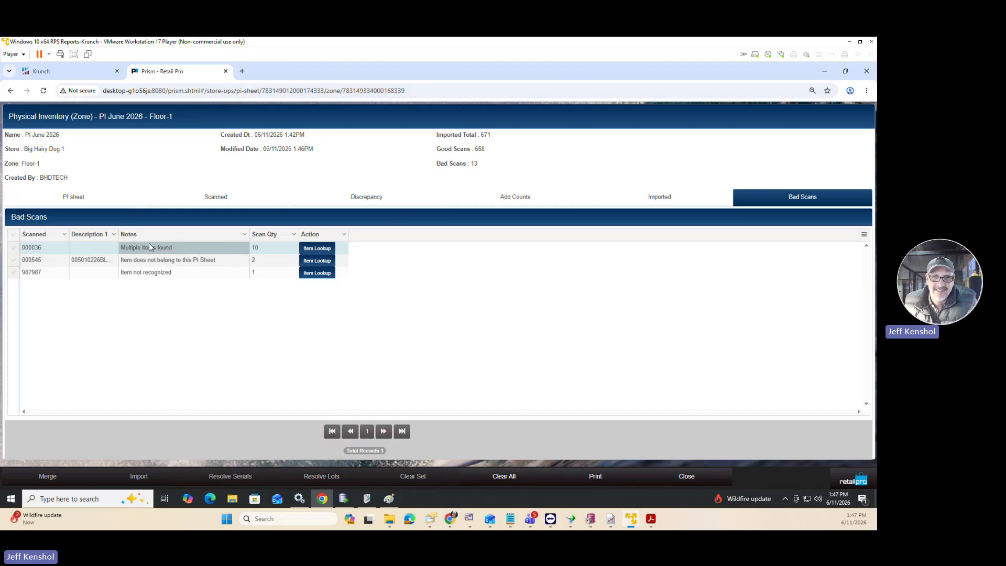
Resolve the "Multiple items found" bad scan by looking up and assigning the black XXL 054X MAROON D1 item.
click(306, 250)
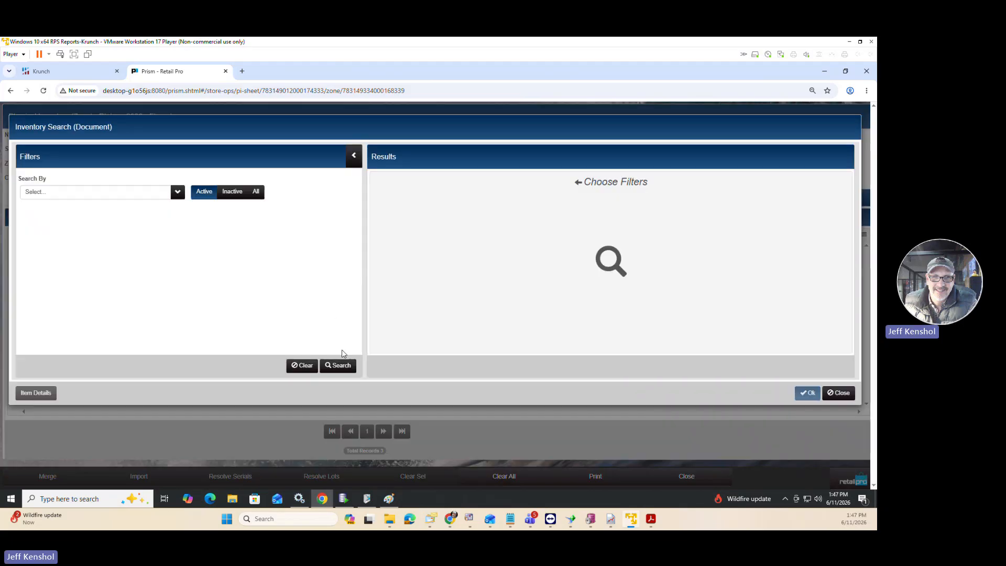
click(177, 195)
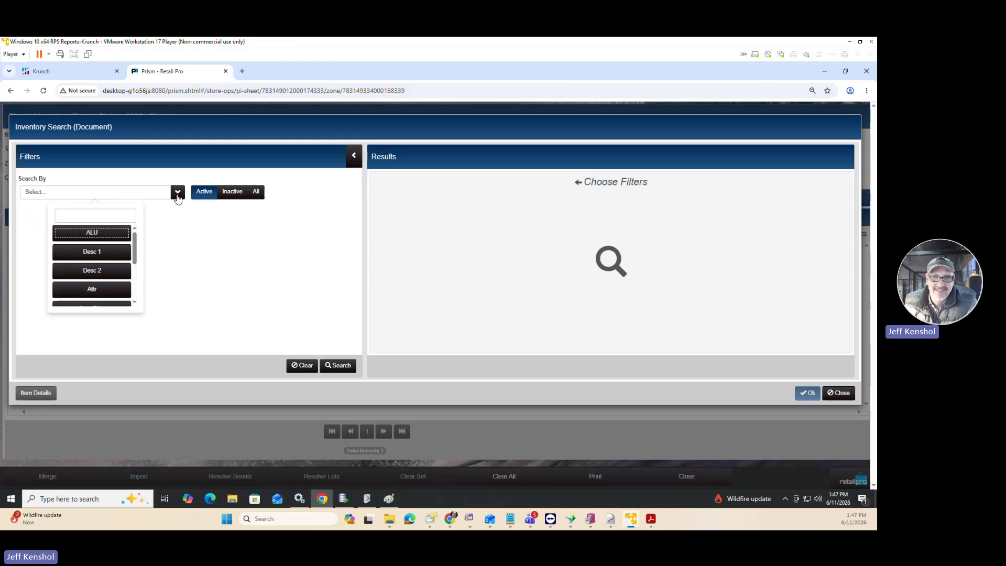
click(177, 195)
click(339, 368)
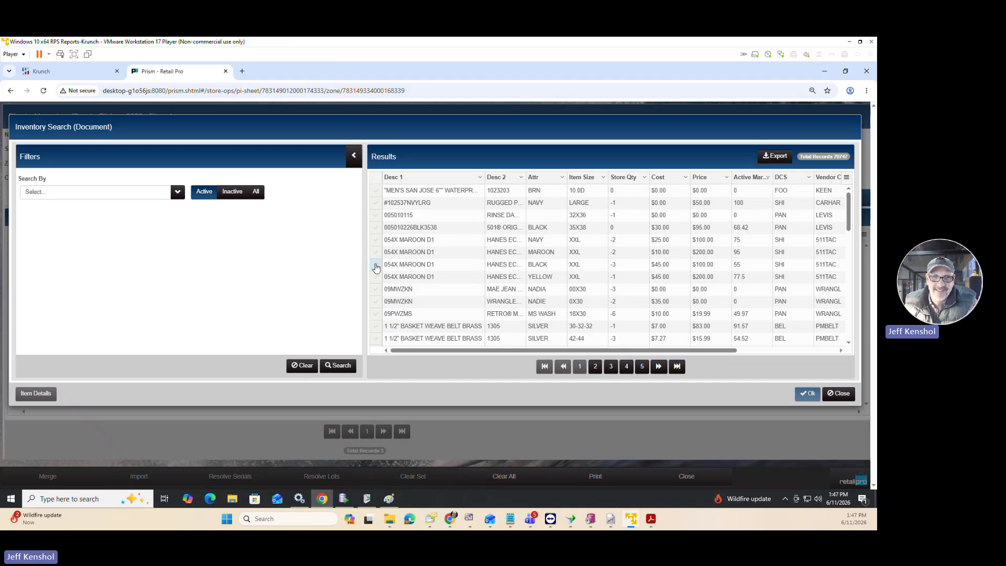
click(376, 268)
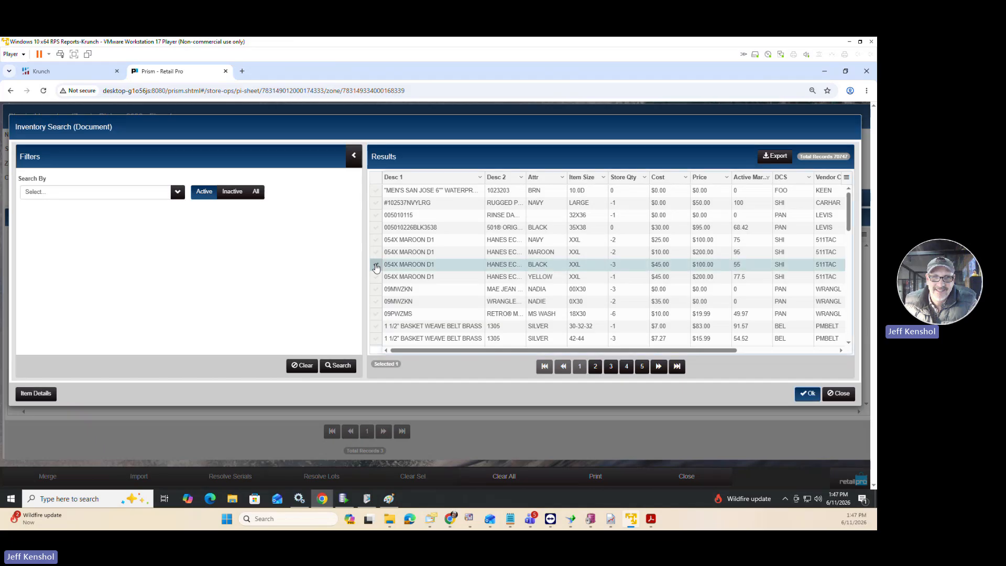
double_click(376, 268)
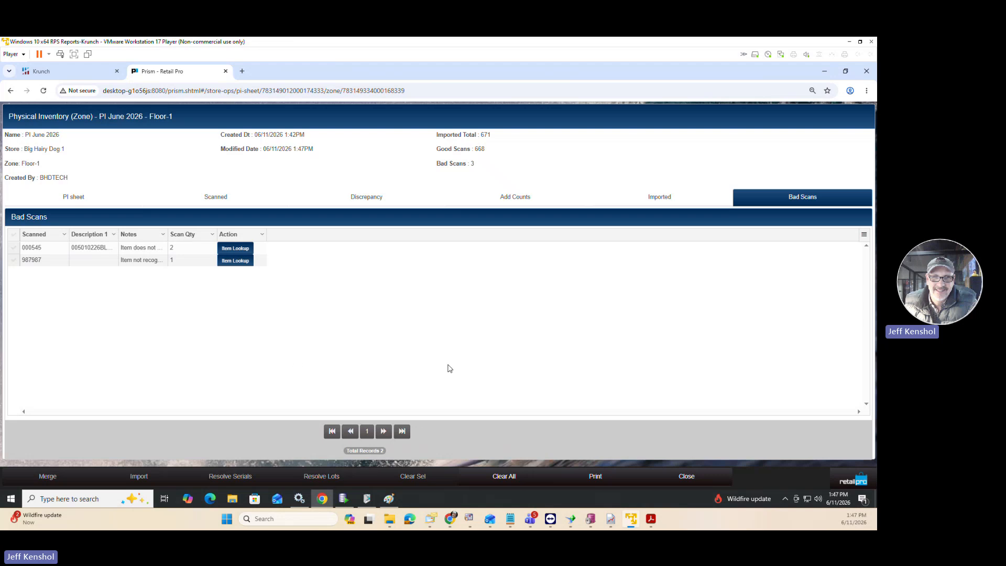
Reject all remaining bad scans and compare the zone's Imported and Scanned lists.
click(505, 475)
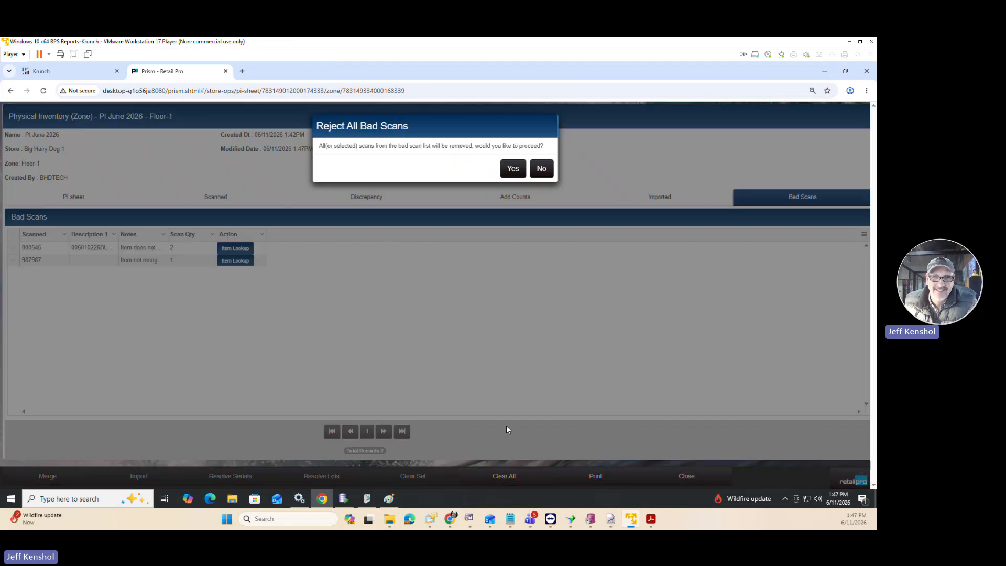
click(513, 169)
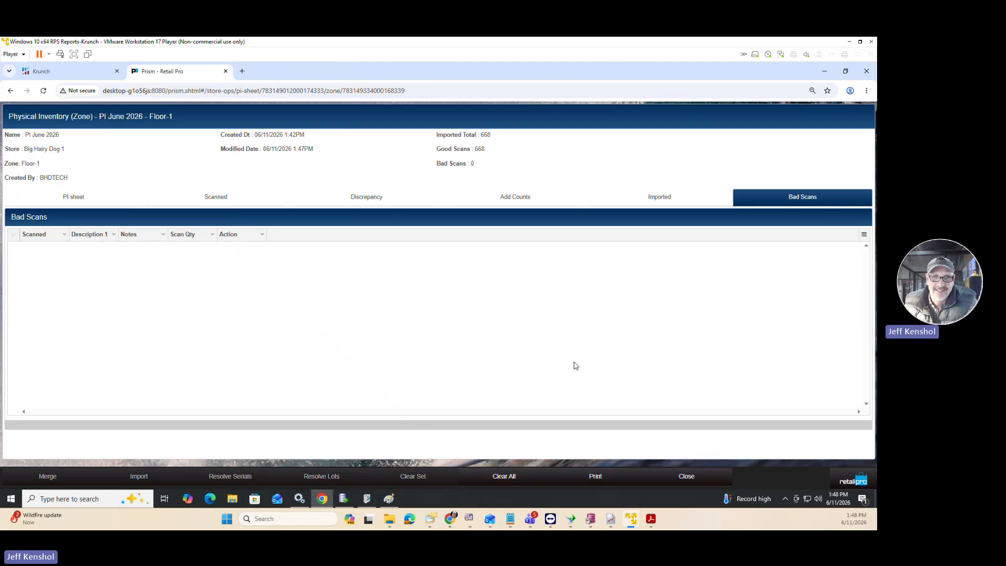
click(635, 201)
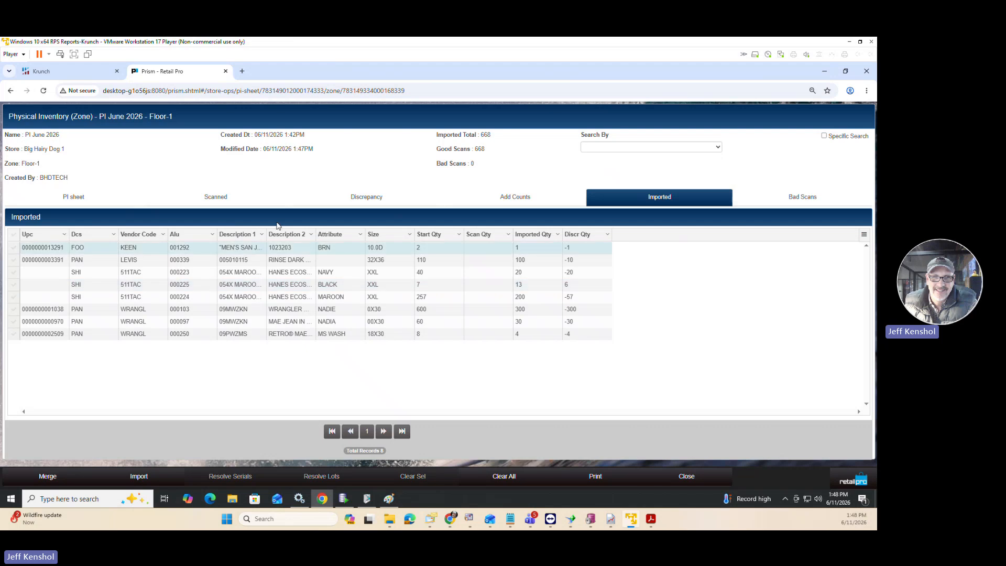
click(193, 202)
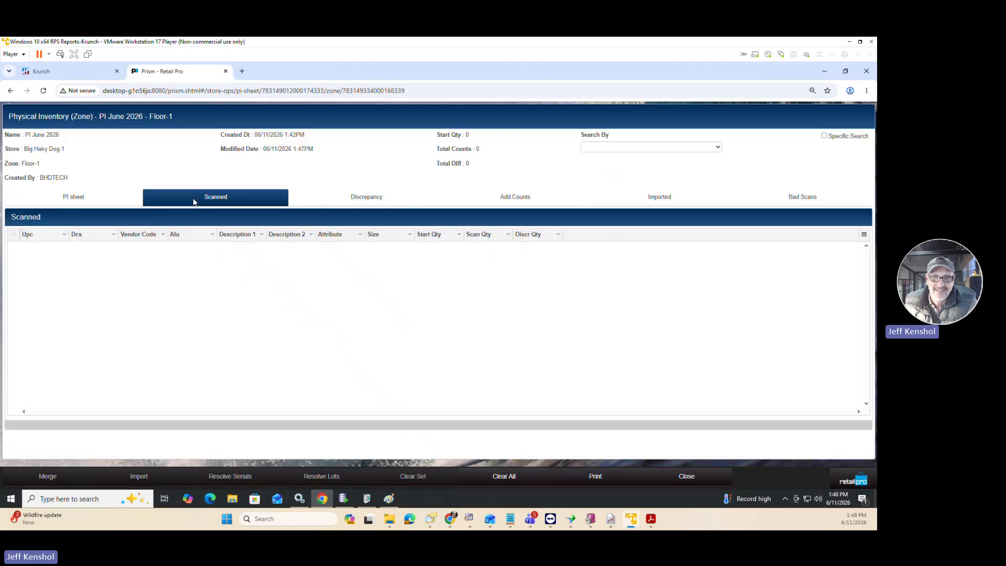
click(672, 200)
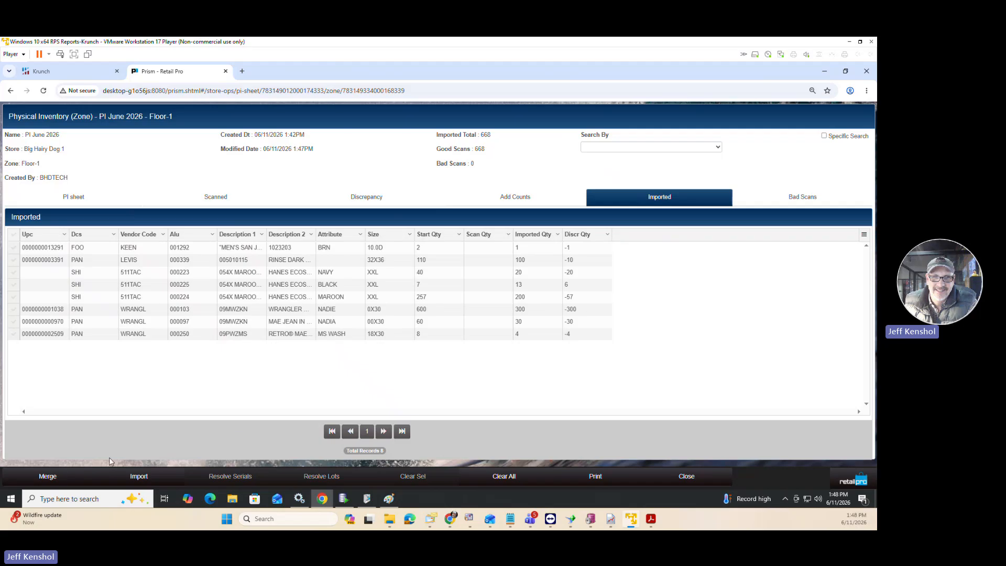
Merge the imported item counts into the Floor-1 zone and check them in the Add Counts, Imported and Scanned lists.
click(48, 477)
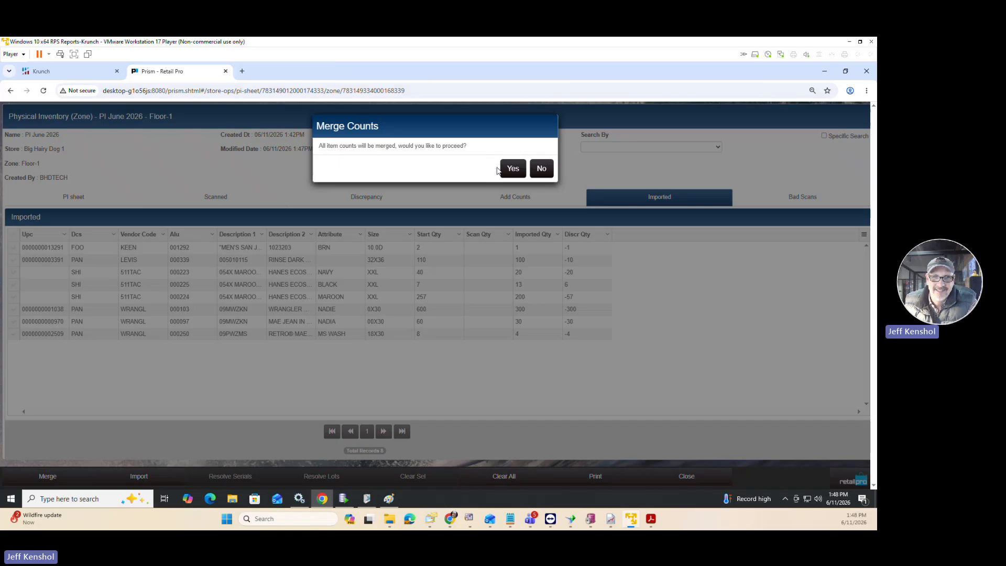
click(510, 168)
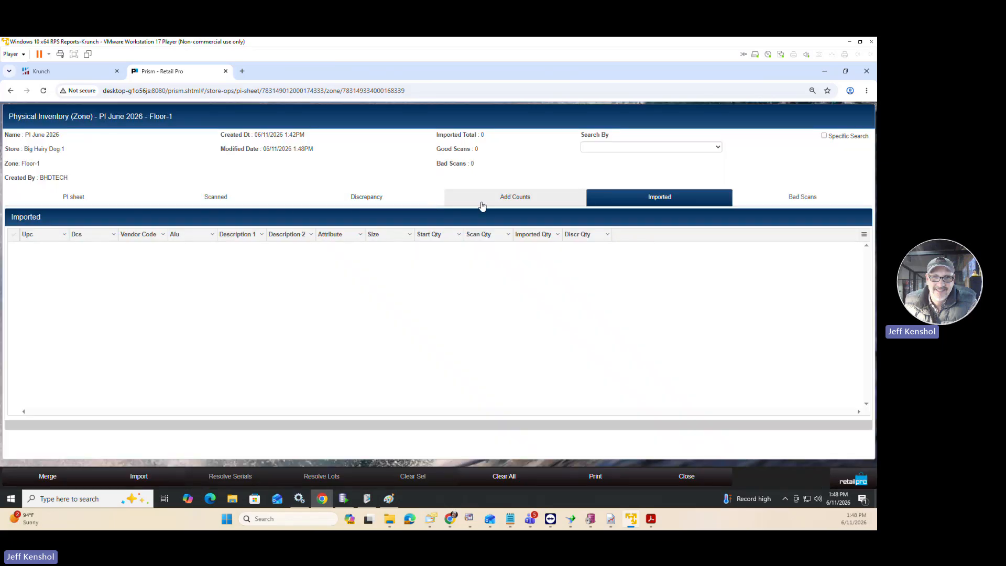
click(498, 198)
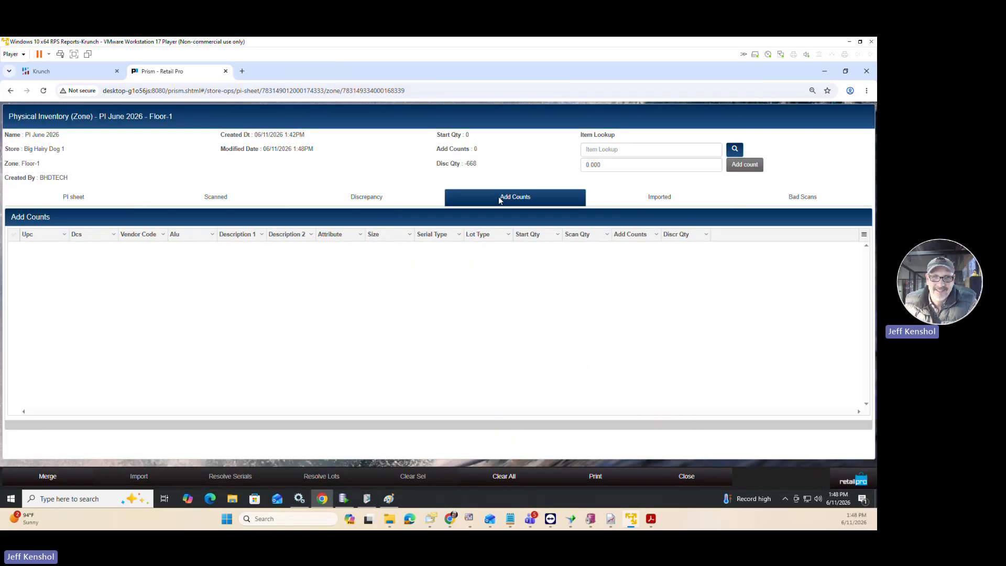
click(696, 201)
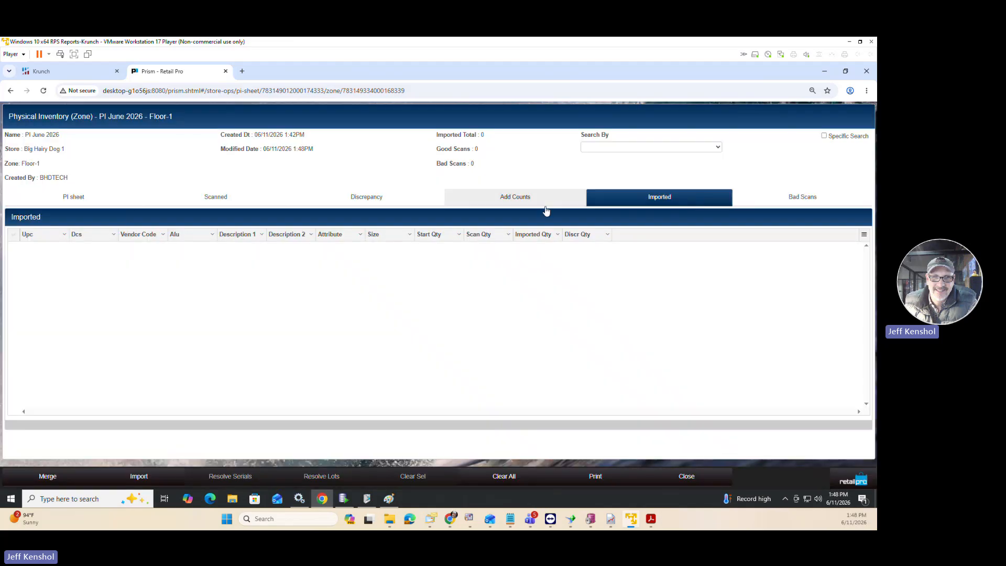
click(206, 198)
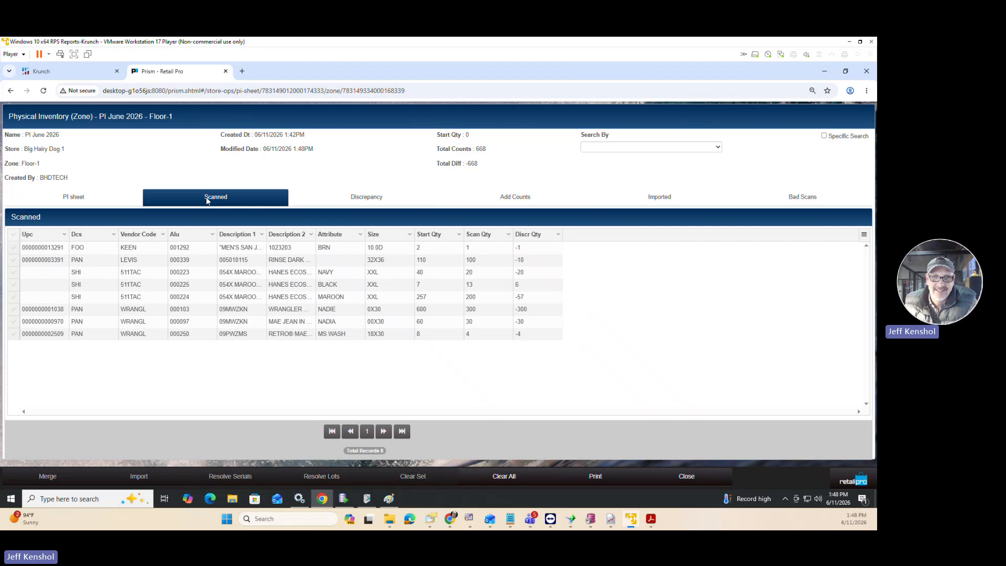
Preview the Floor-1 zone's scanned items using the Good Scans print design, then close the preview.
click(587, 477)
click(444, 152)
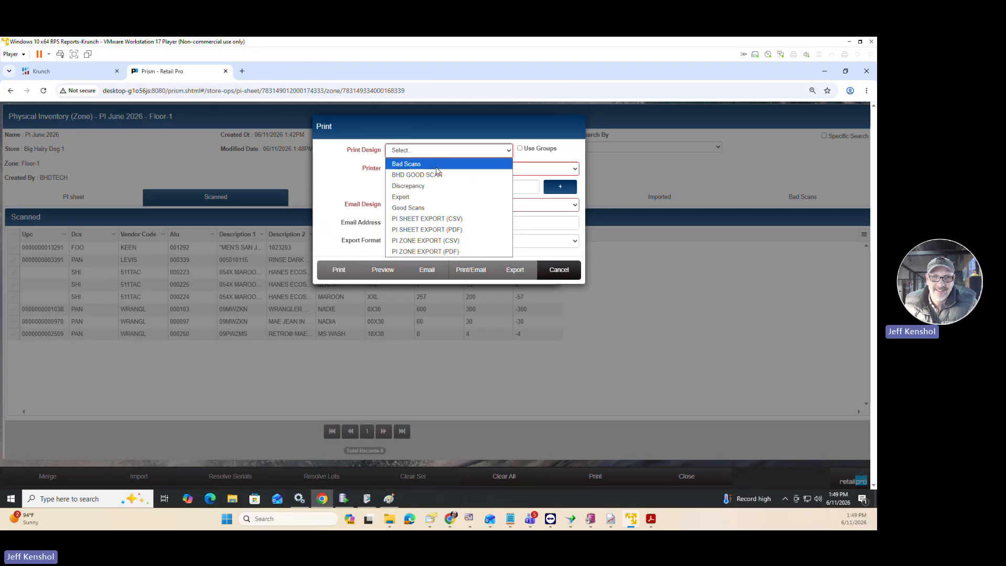
click(427, 209)
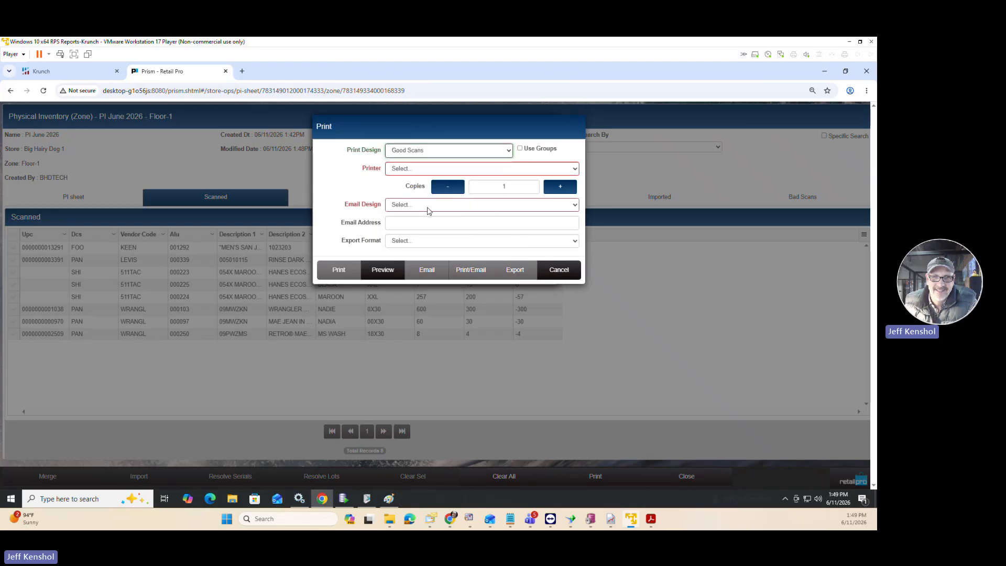
click(379, 272)
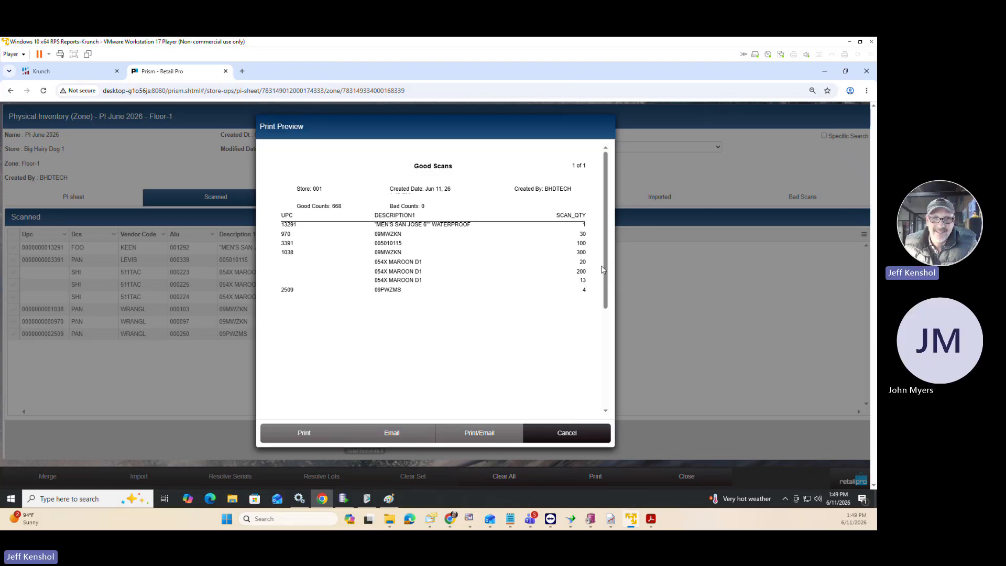
click(566, 433)
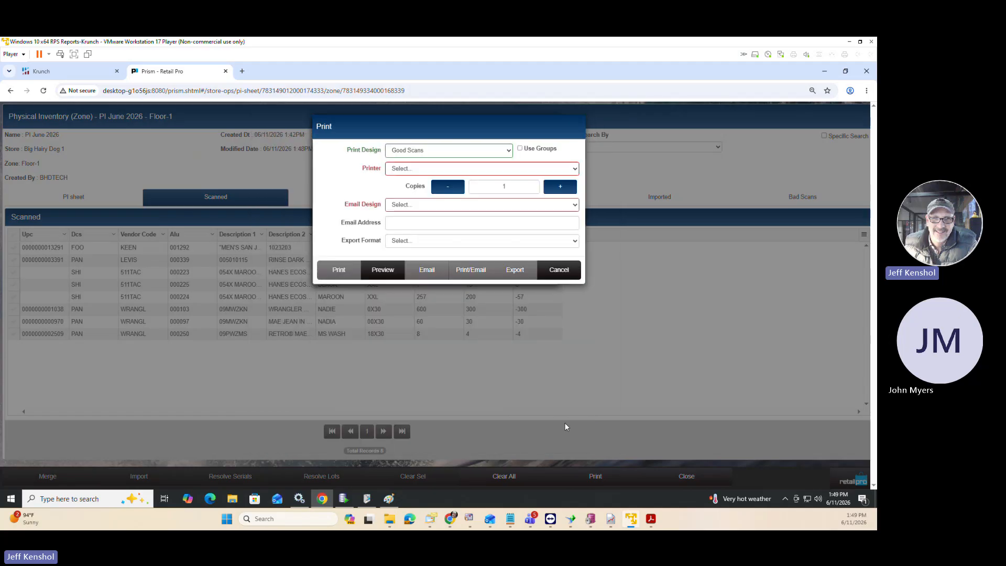
Preview the Floor-1 scanned items with the BHD GOOD SCAN print design, examine the scan quantities, and leave printing.
click(422, 152)
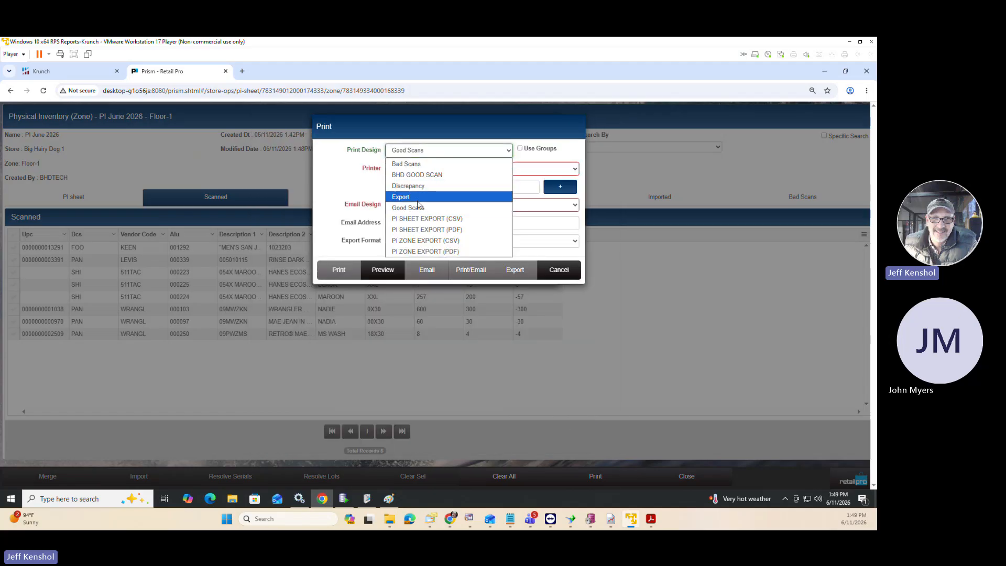
click(425, 175)
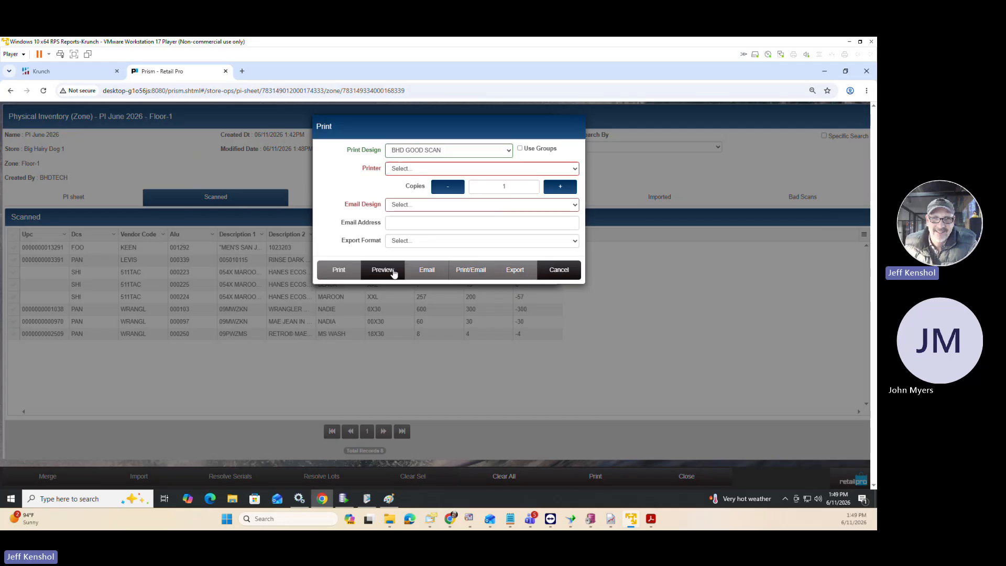
click(394, 271)
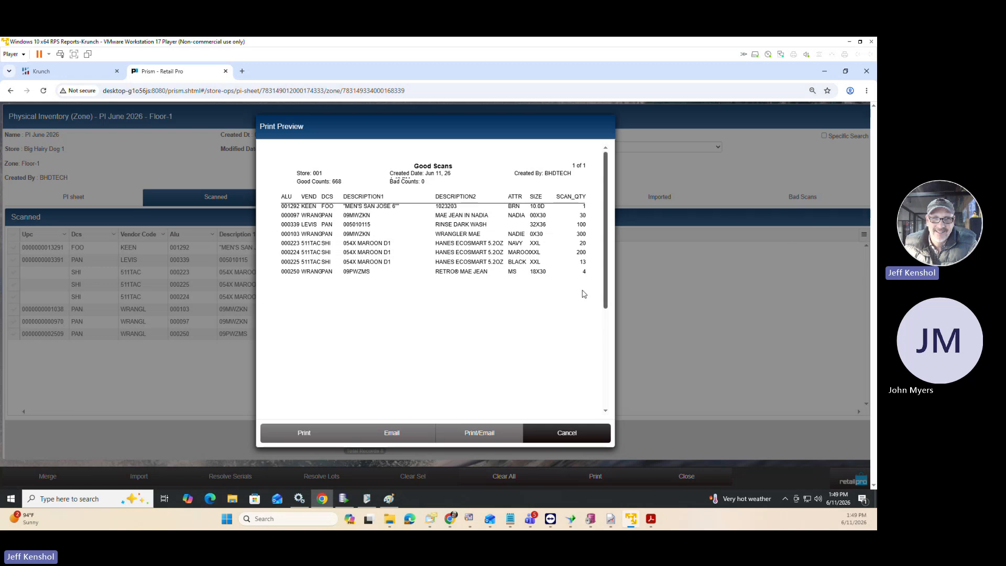
key(ctrl+plus)
key(ctrl+plus)
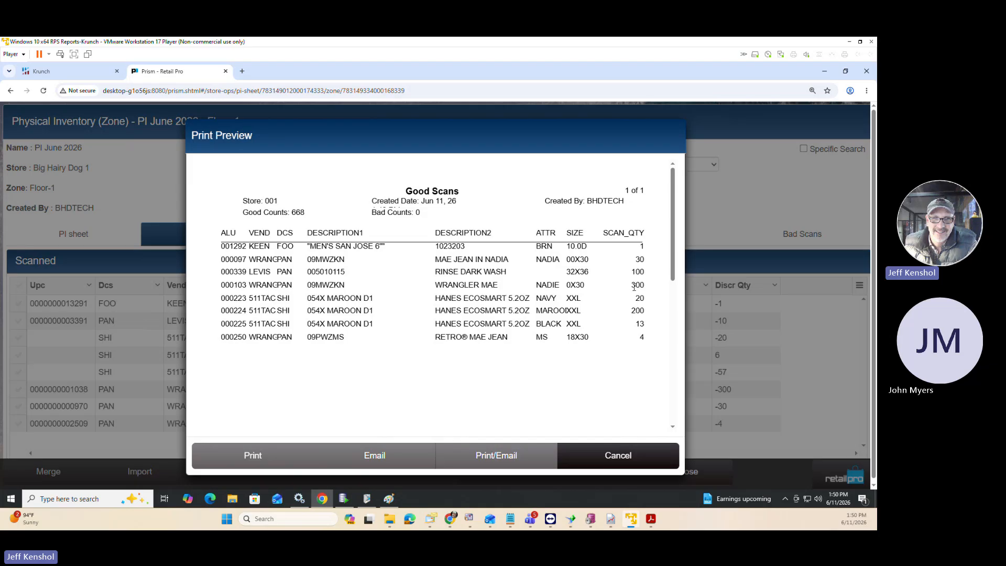
drag(632, 286, 646, 286)
click(646, 454)
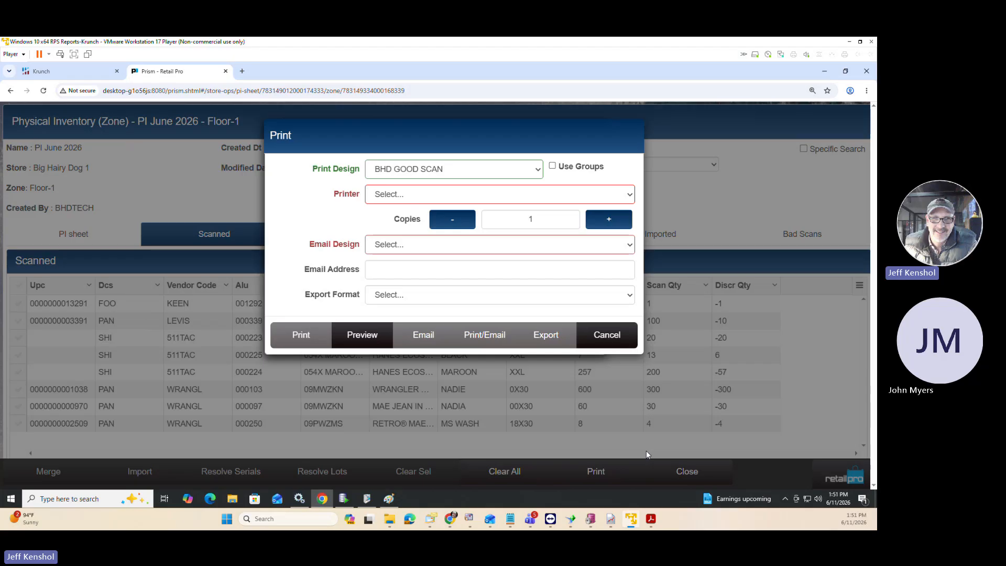
key(ctrl+0)
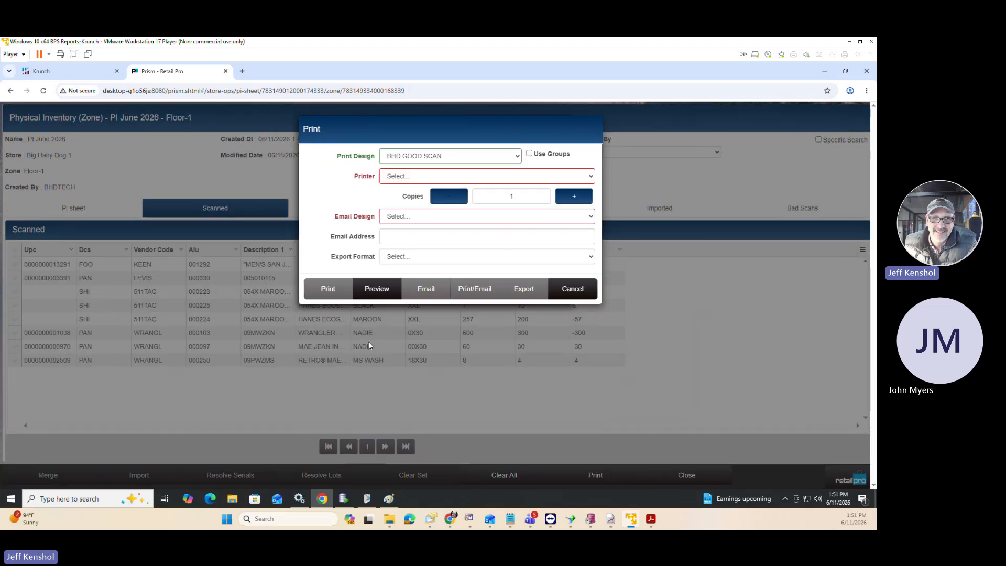
click(576, 290)
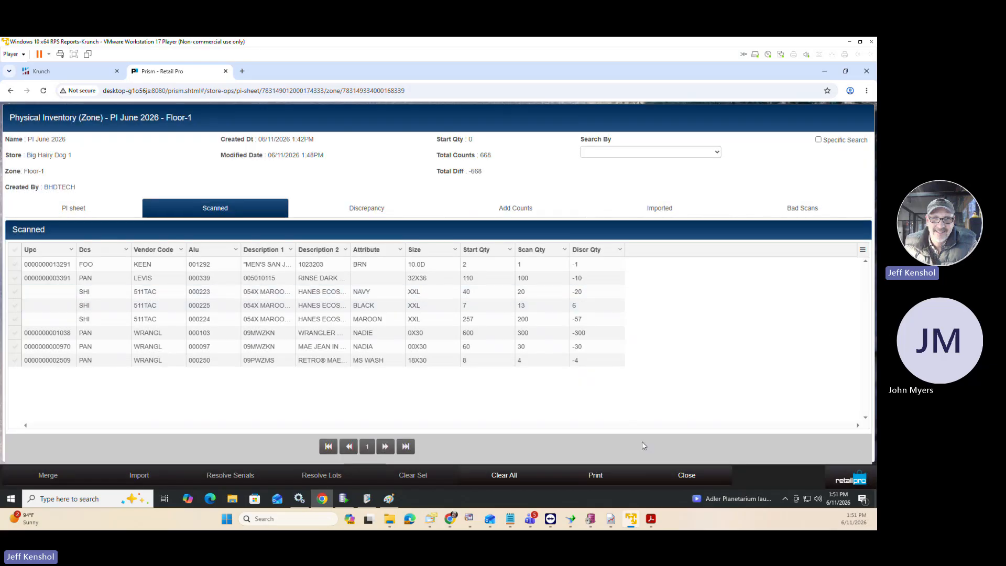
Return to the PI June 2026 zones list, mark the Floor-1 zone and merge the marked zone.
click(676, 479)
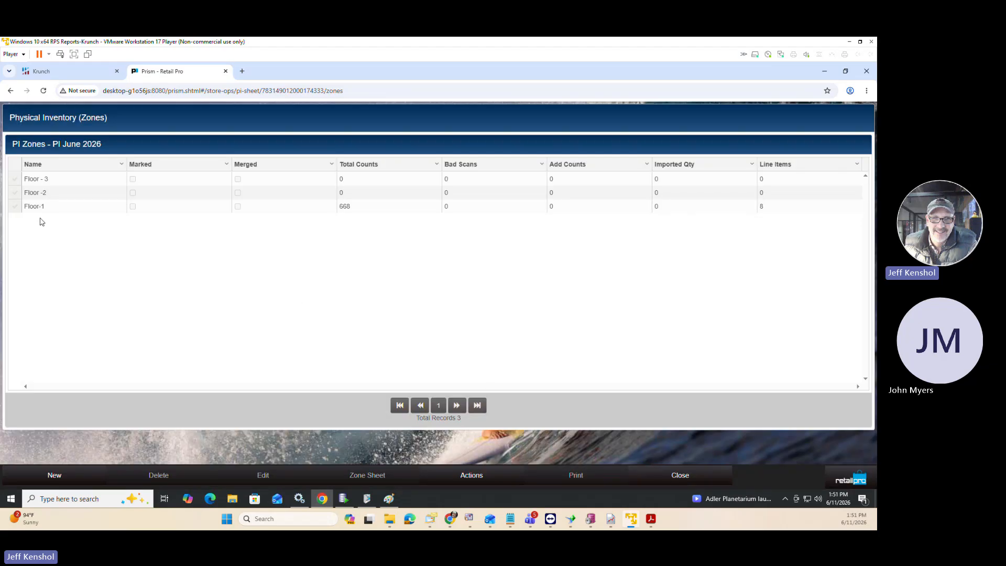
click(15, 207)
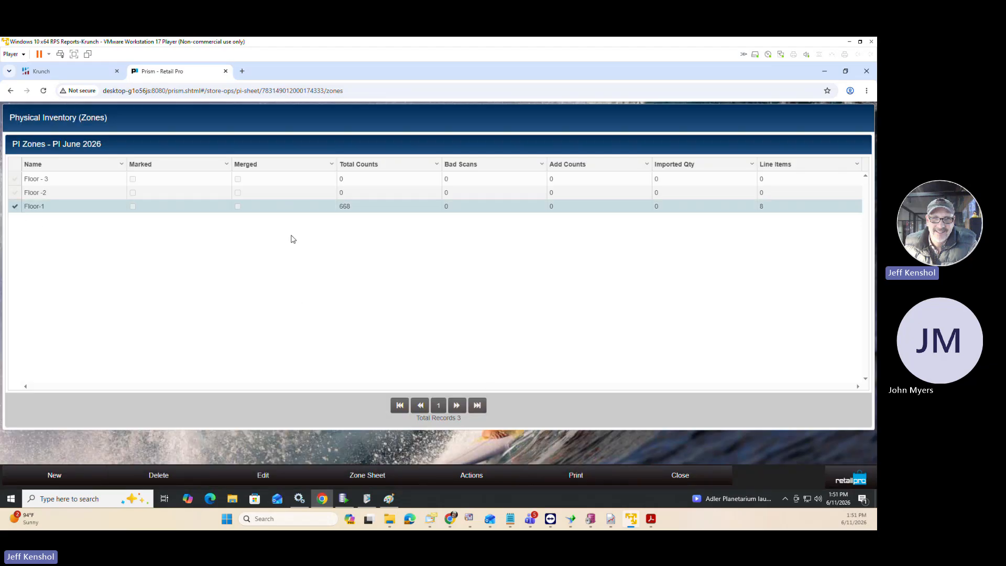
drag(355, 208, 338, 208)
click(474, 476)
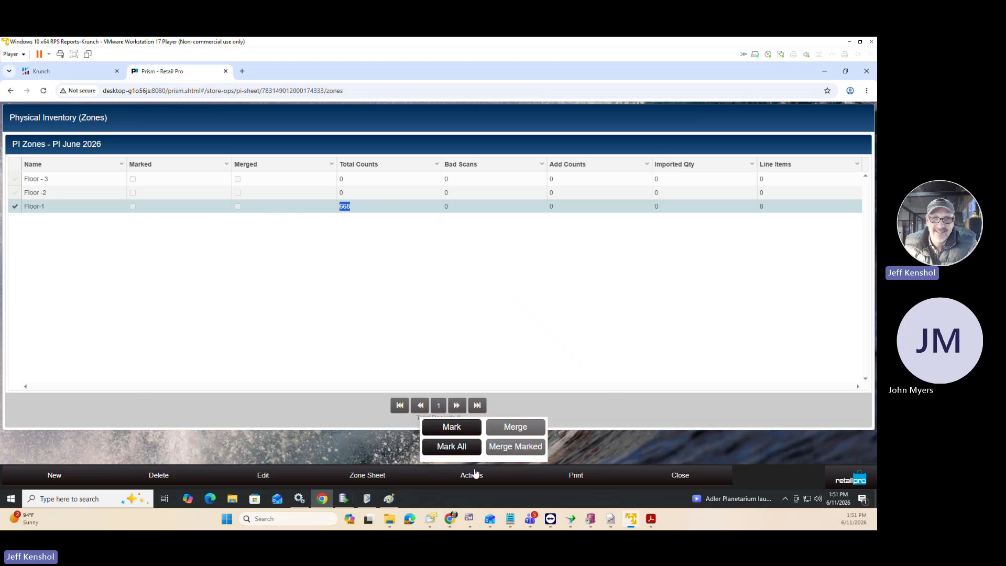
click(455, 433)
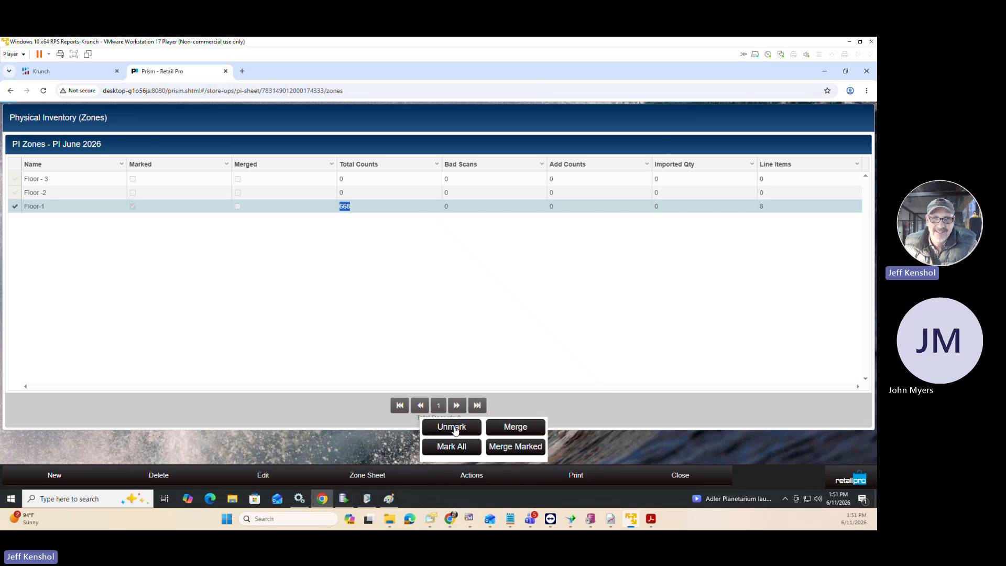
click(514, 448)
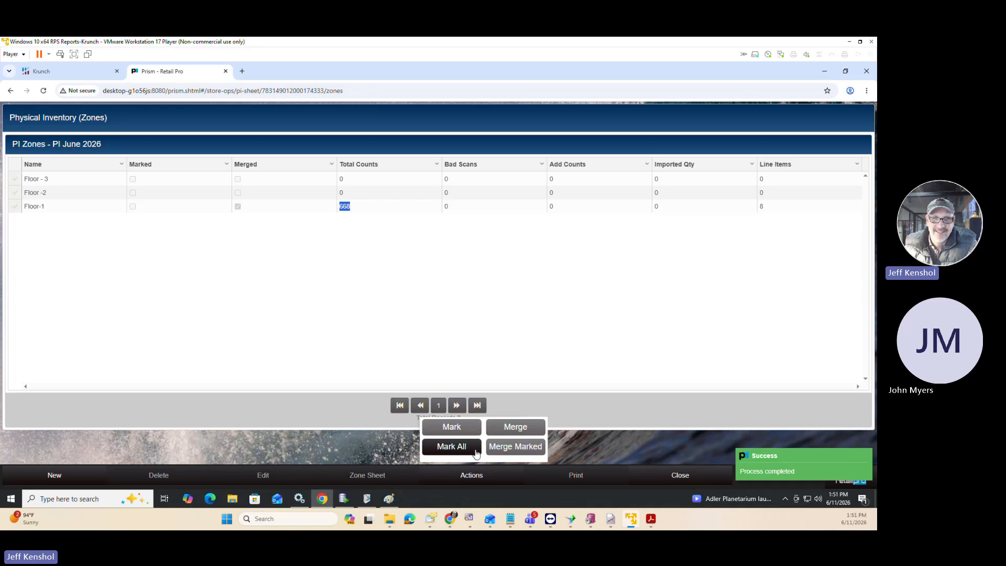
click(279, 263)
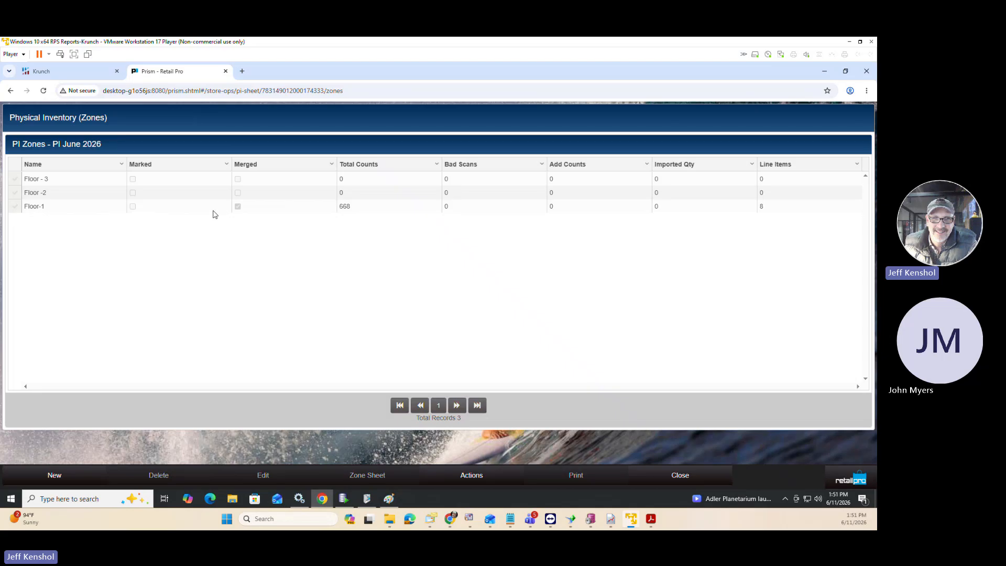
Open the Floor -2 zone sheet and start an import of scans using the PI Item Import mapping schema.
click(16, 193)
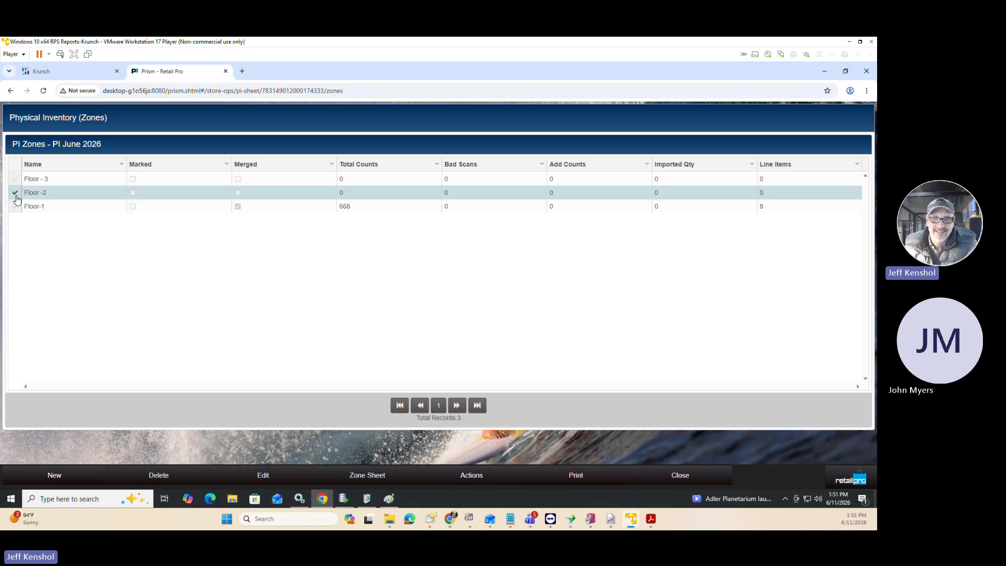
click(387, 481)
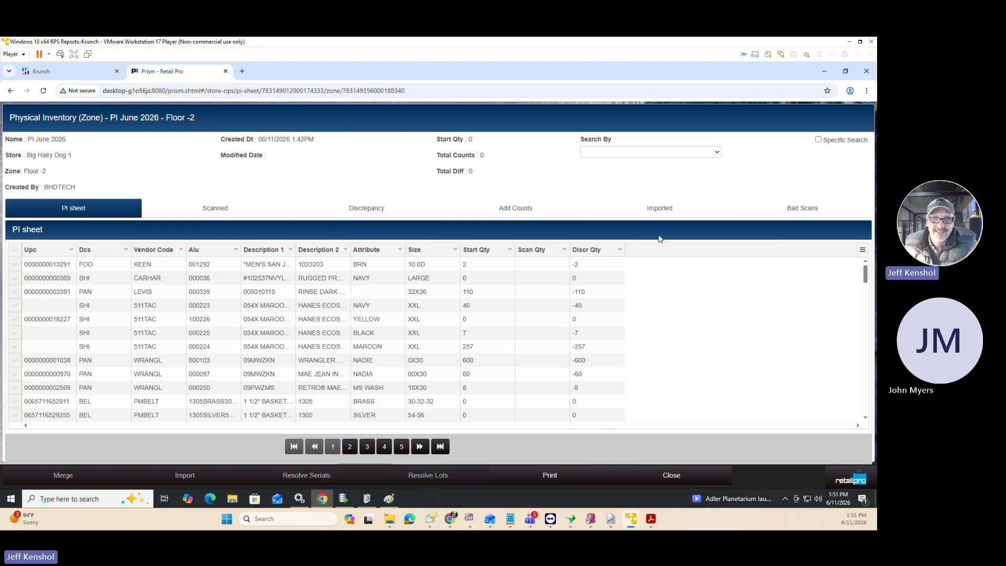
click(659, 207)
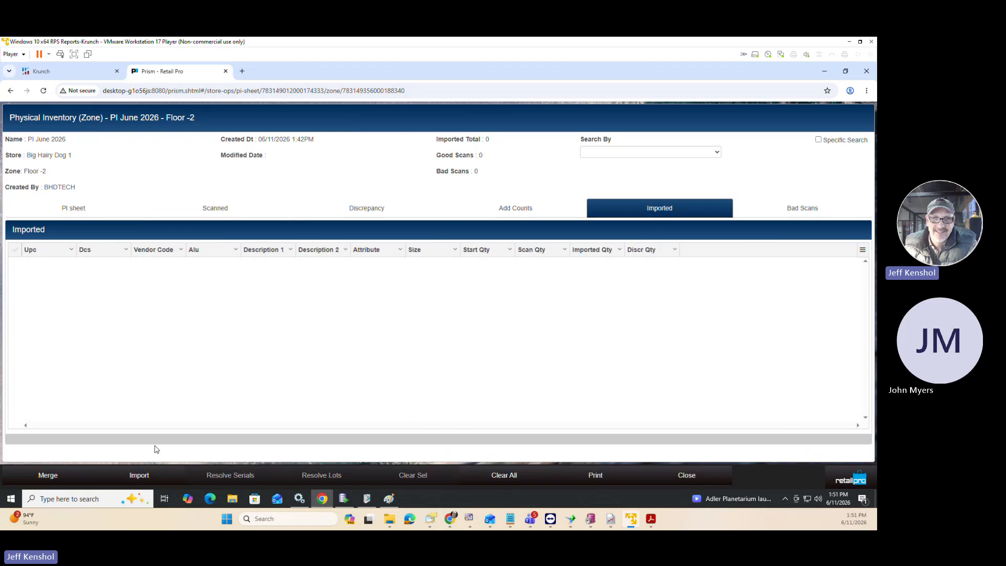
click(139, 475)
click(388, 182)
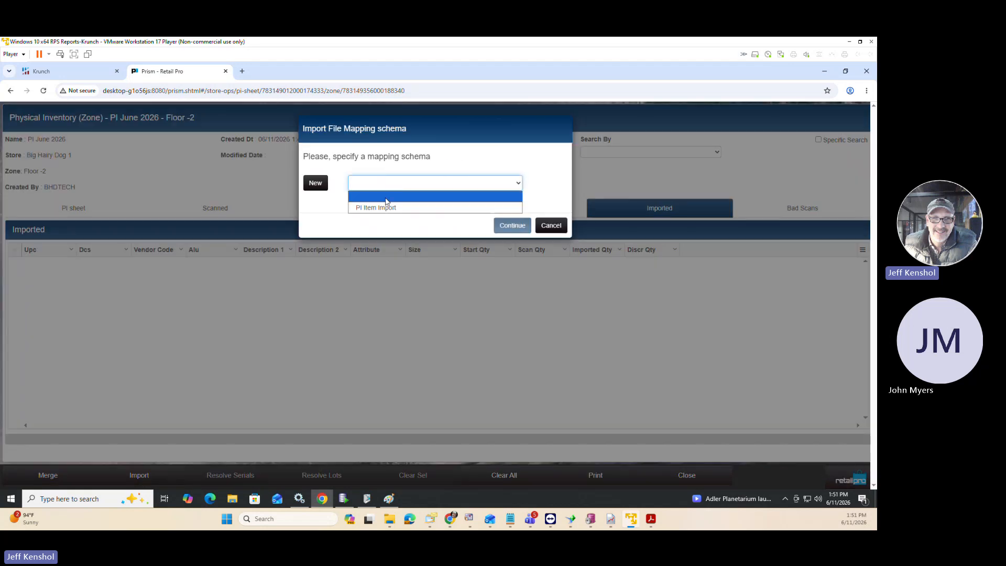
click(388, 207)
click(505, 361)
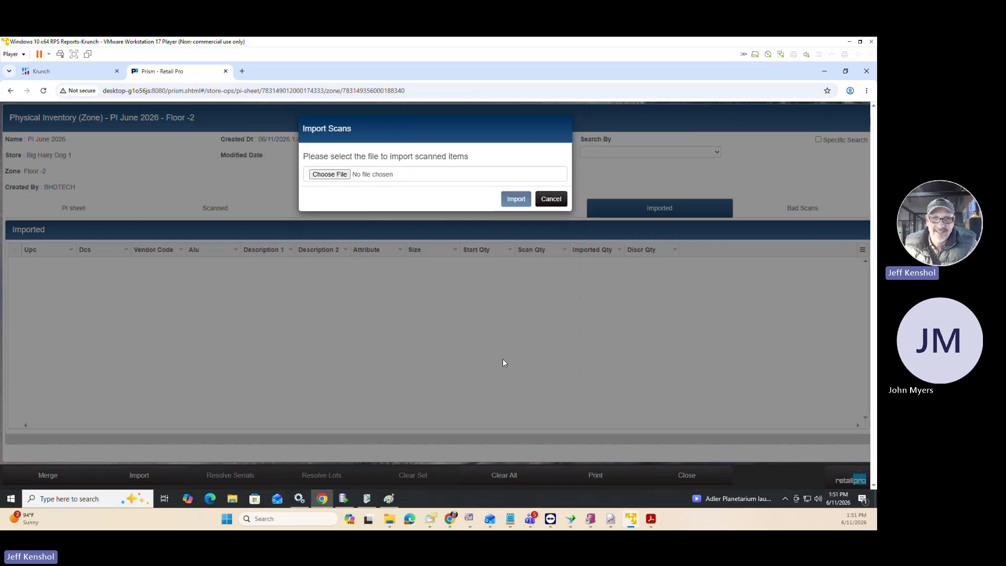
Import the scanned items from the desktop file Zone Import.txt into the Floor -2 zone.
click(369, 174)
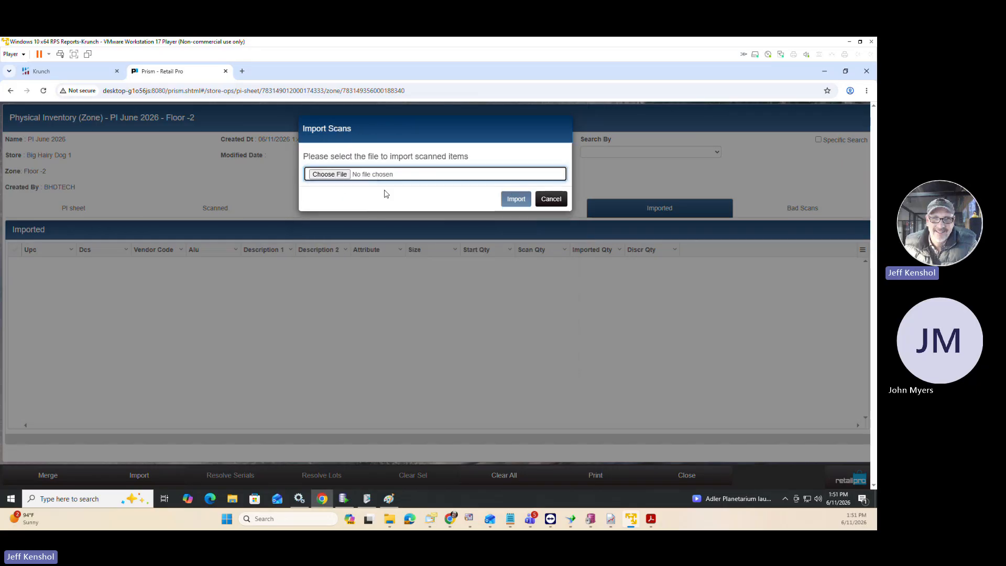
click(449, 176)
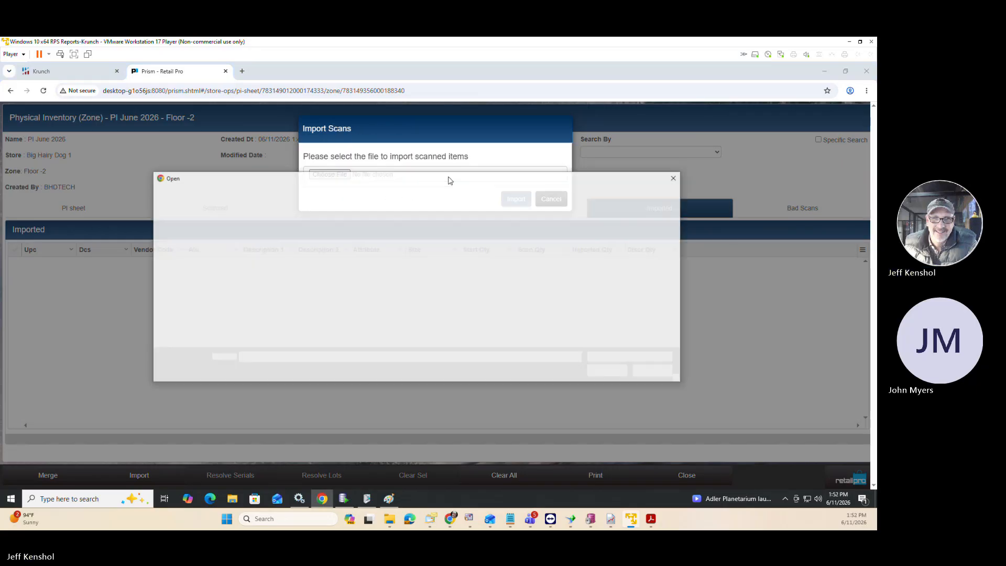
scroll(556, 309, down, 5)
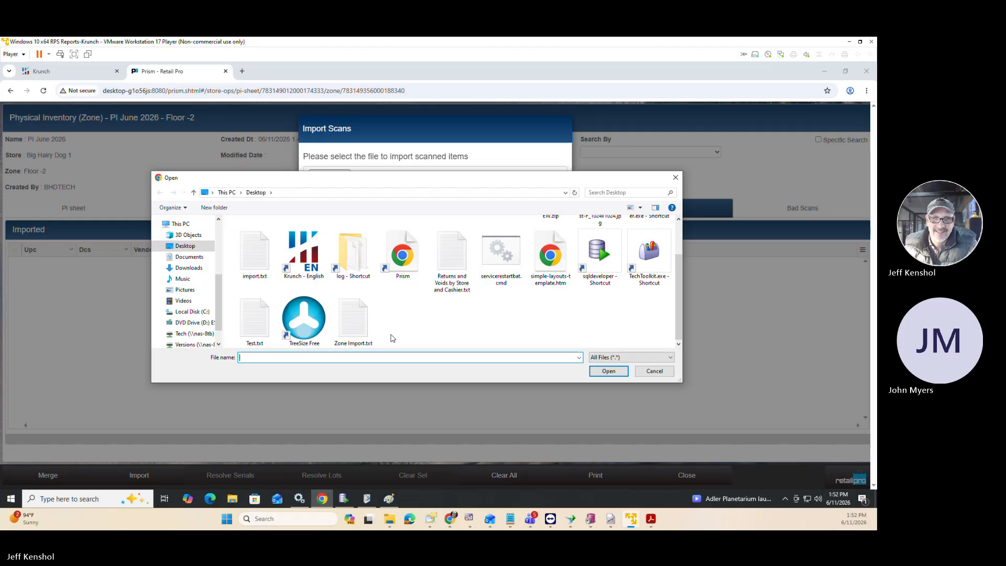
click(351, 326)
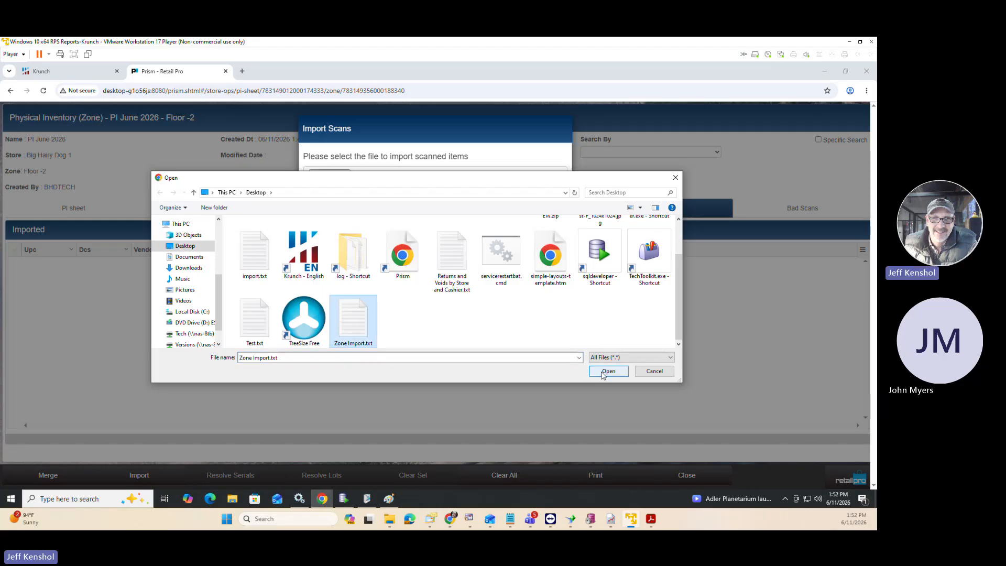
click(608, 371)
click(516, 199)
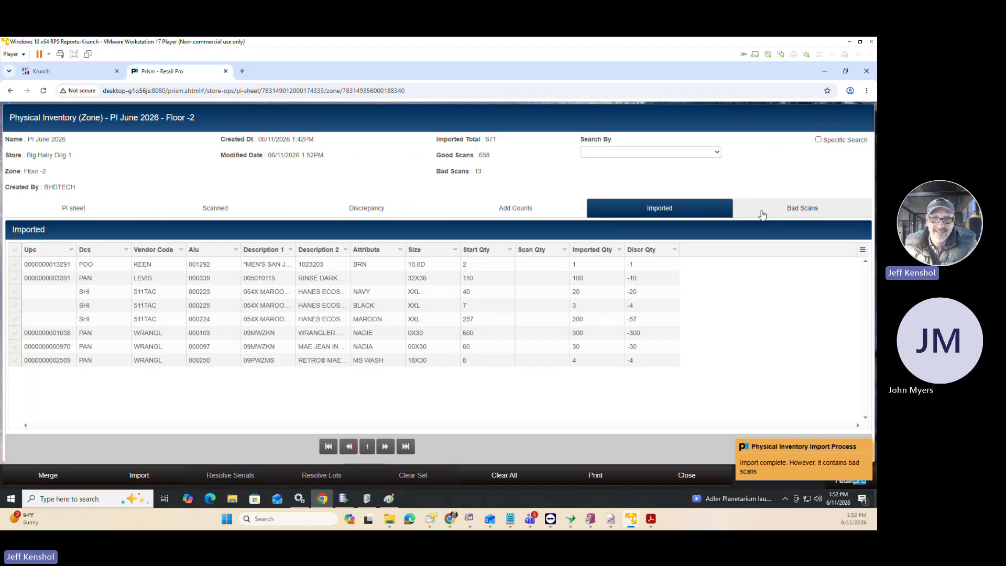
Reject all bad scans in the Floor -2 zone.
click(762, 213)
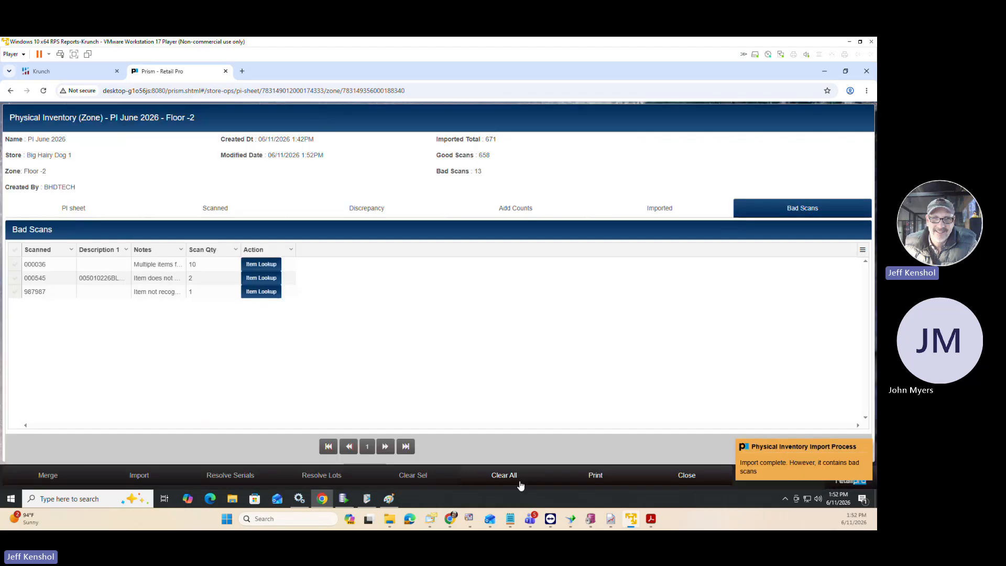
click(511, 478)
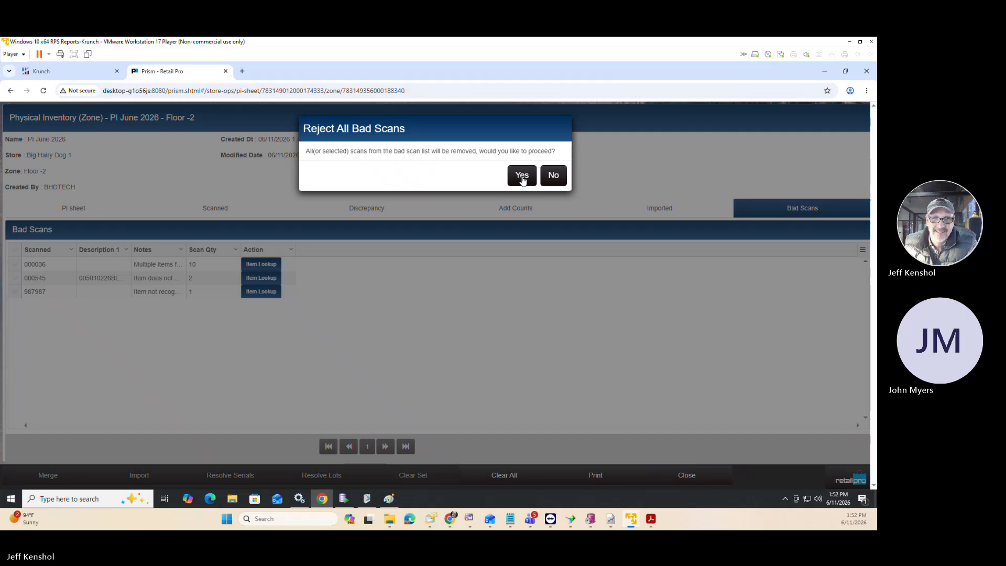
click(522, 177)
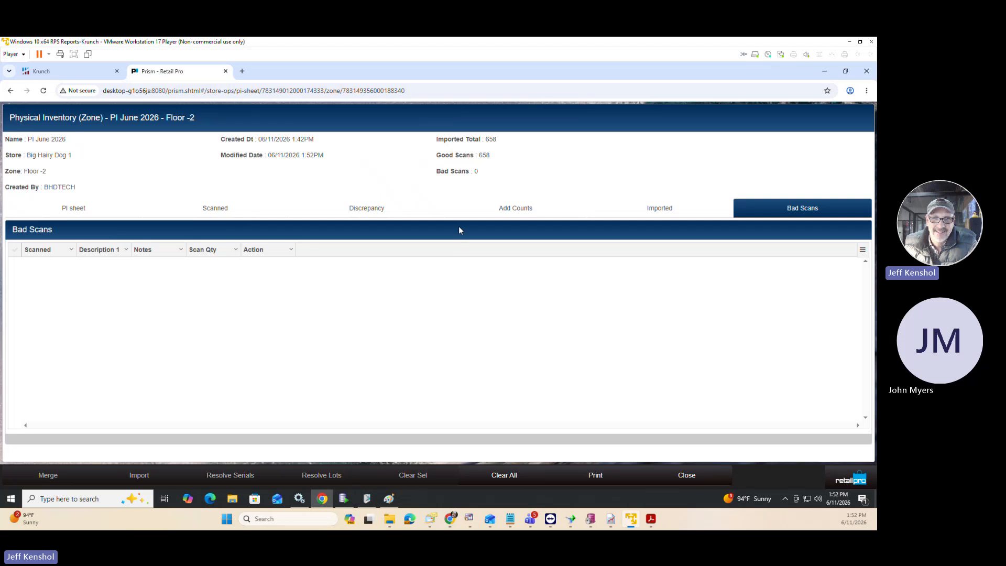
Merge all imported item counts into the Floor -2 zone and check its Scanned list.
click(641, 209)
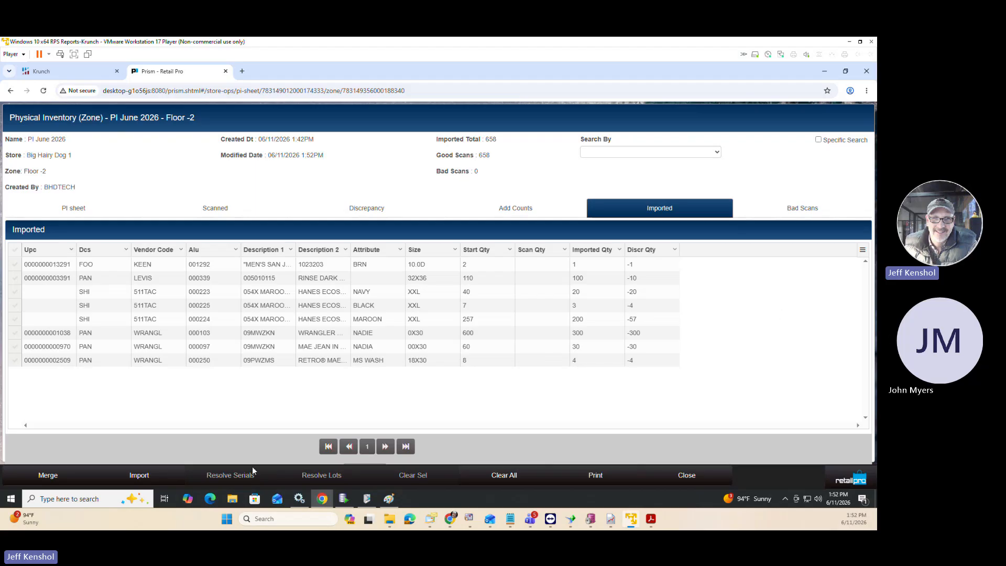
click(44, 483)
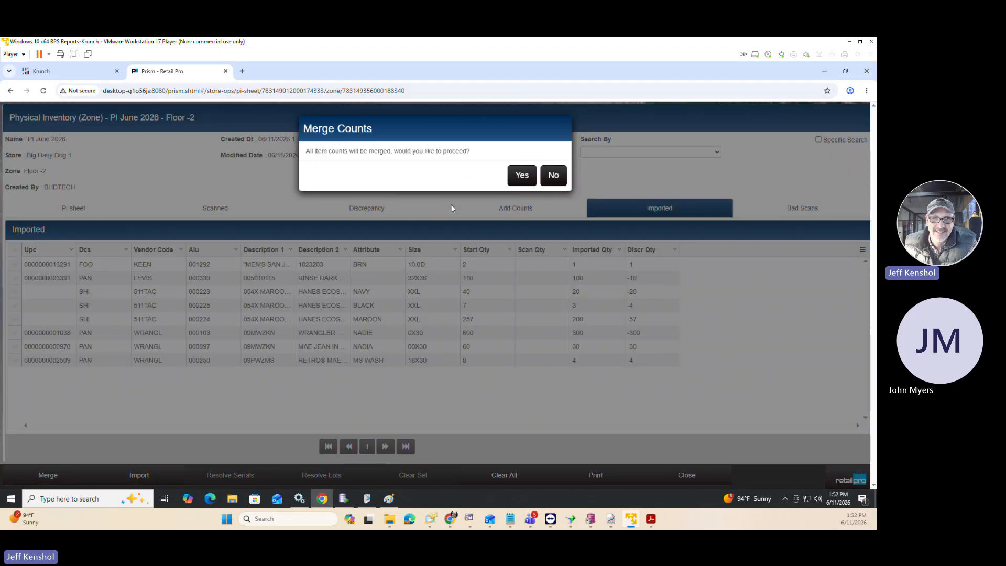
click(523, 175)
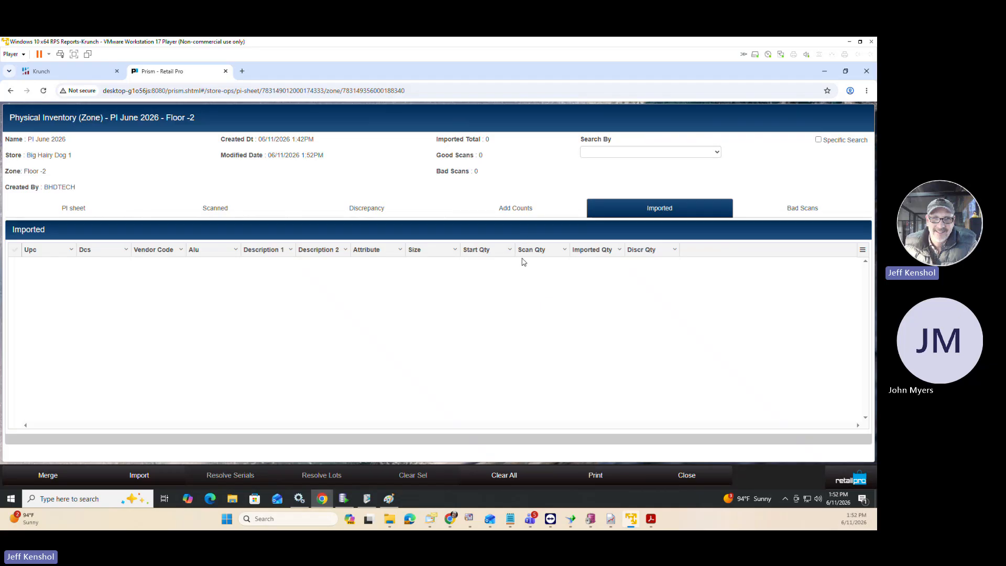
click(207, 212)
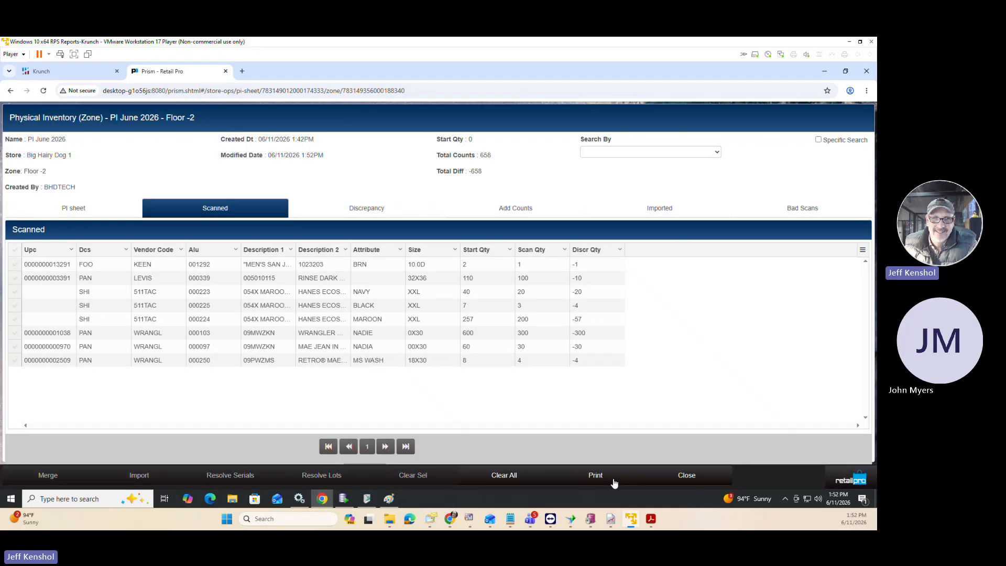
Check the print designs offered for the Floor -2 zone without printing, and return to the PI June 2026 zone list.
click(613, 477)
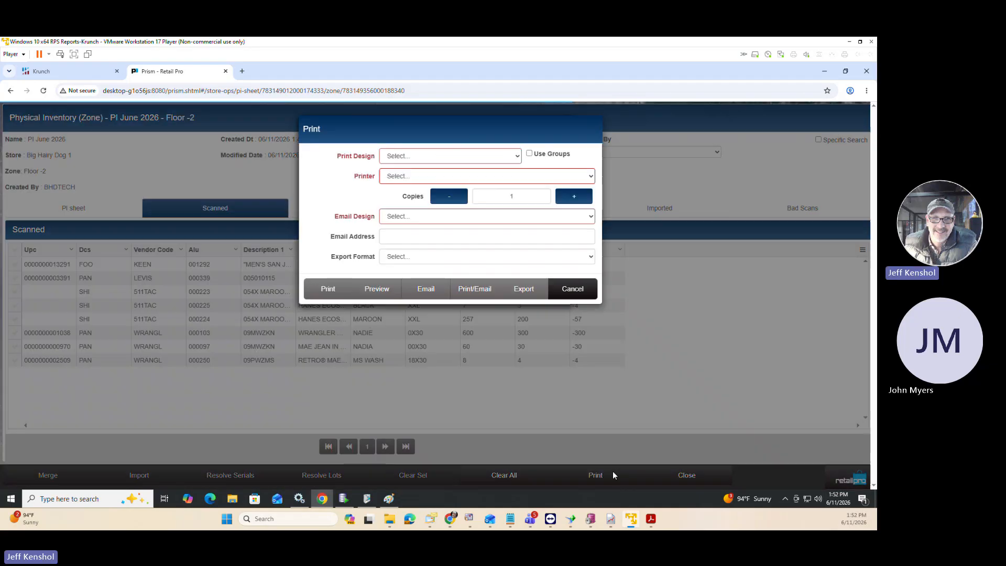
click(439, 156)
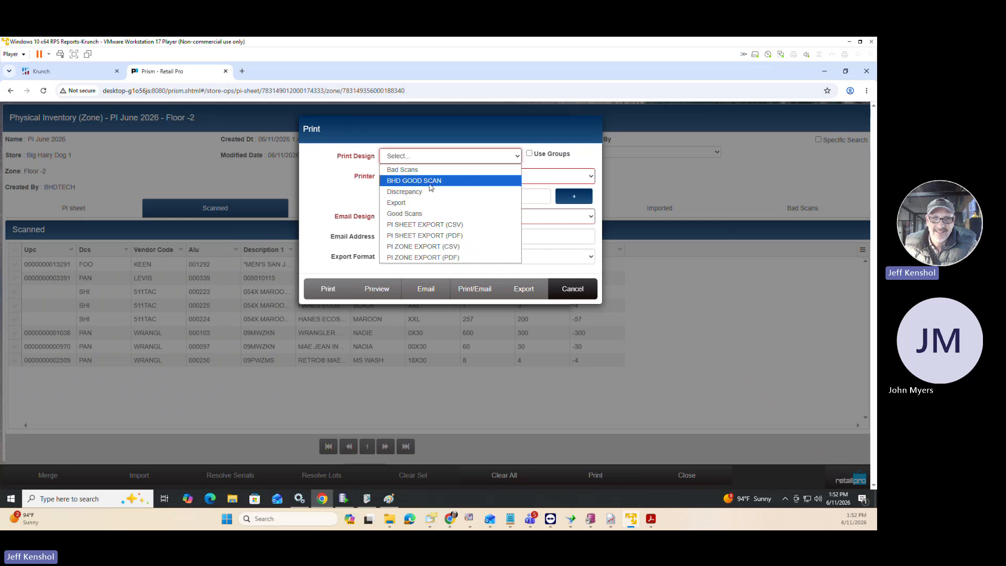
click(573, 289)
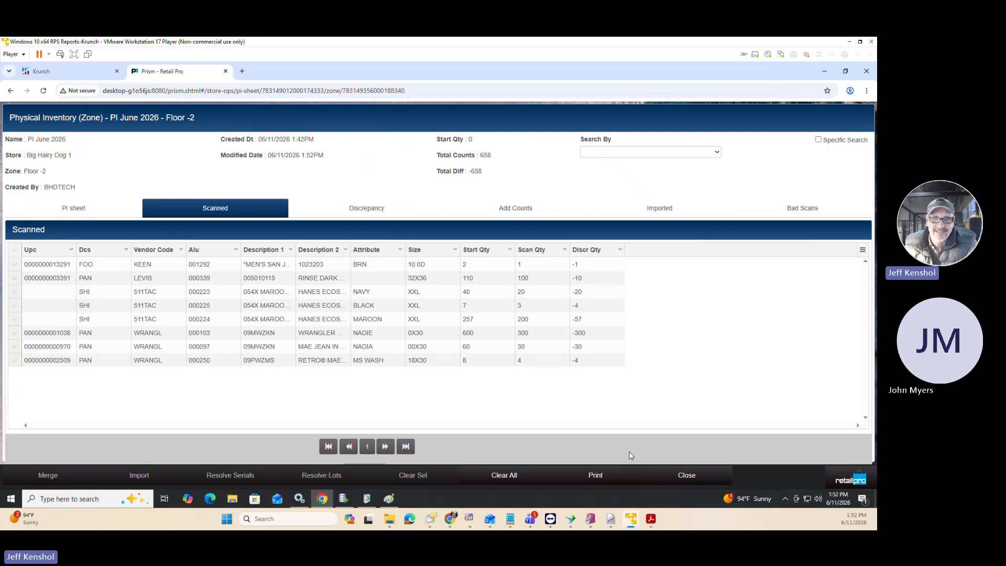
click(674, 478)
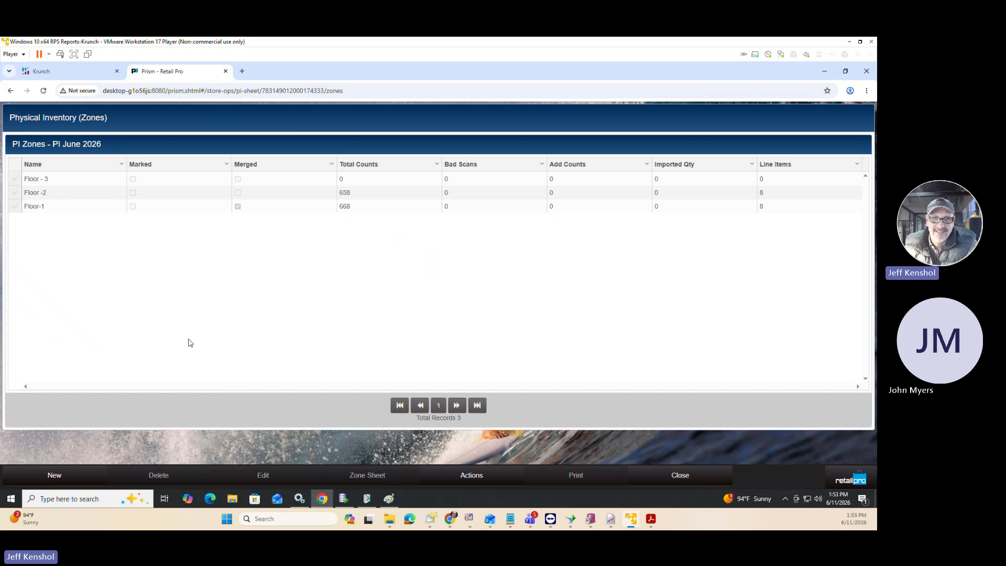
Mark the Floor -2 zone and merge the marked zone into the PI June 2026 sheet.
click(15, 194)
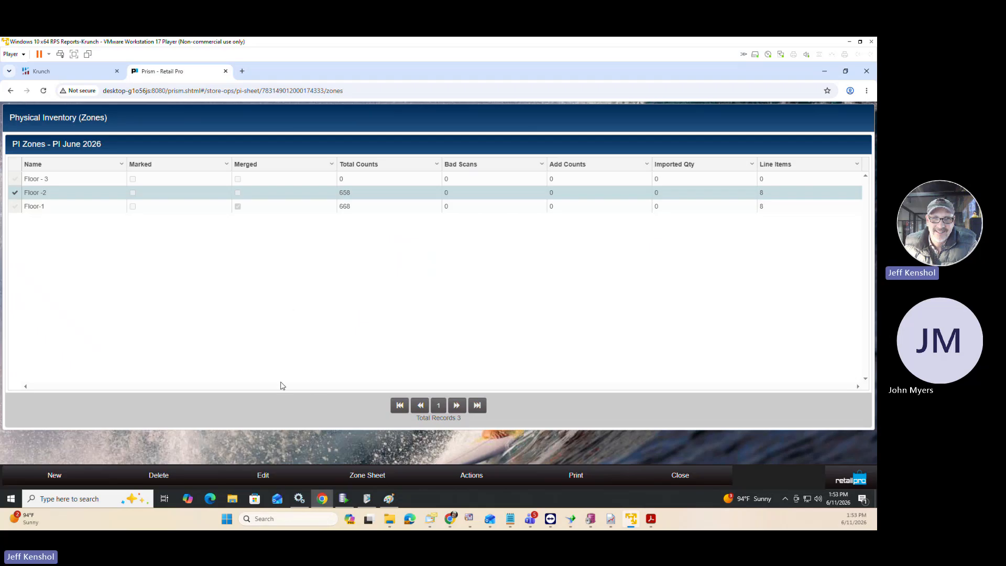
click(484, 481)
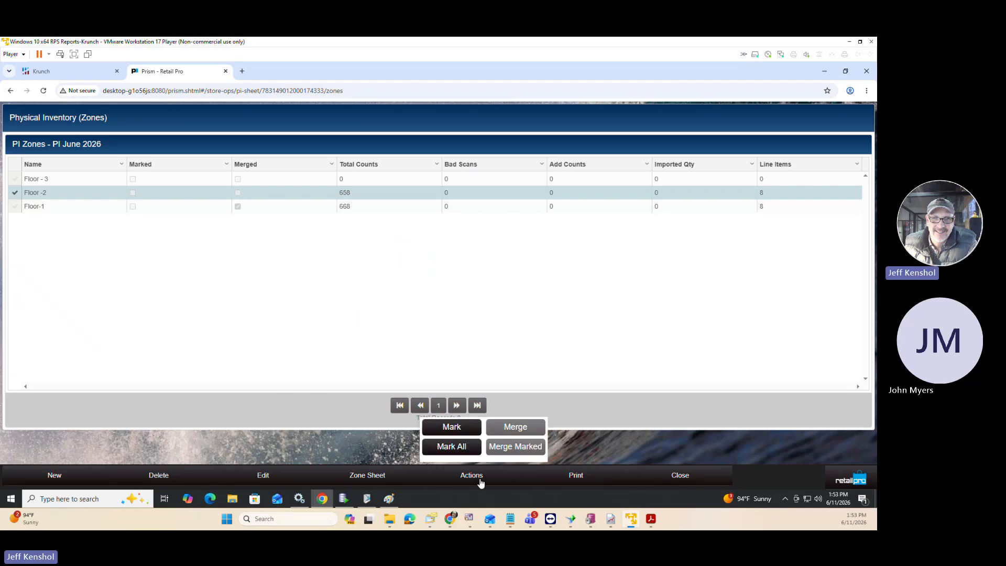
click(452, 431)
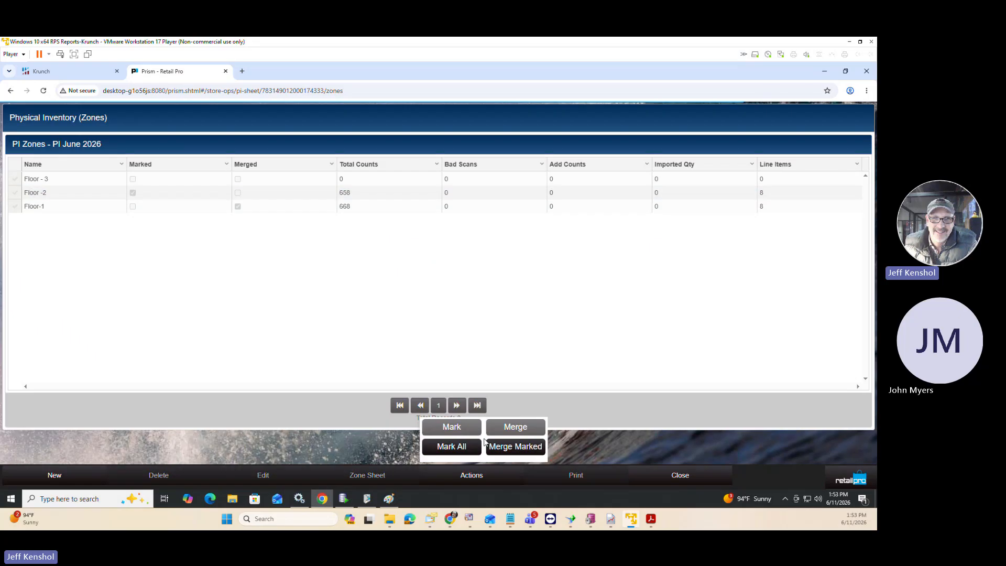
click(512, 446)
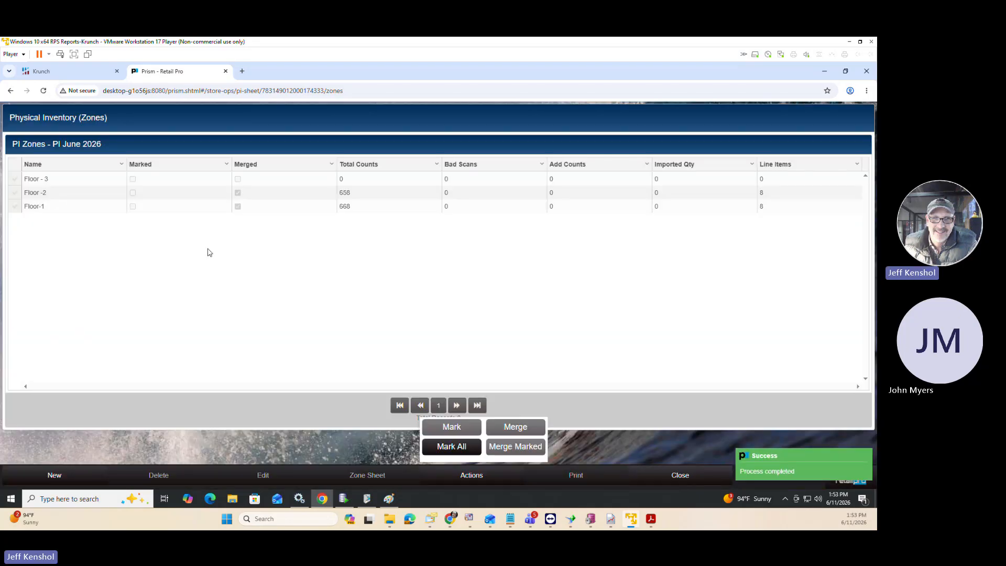
Select the Floor - 3 zone and review the preparation line in the PI StepsPrism.txt notes.
click(17, 186)
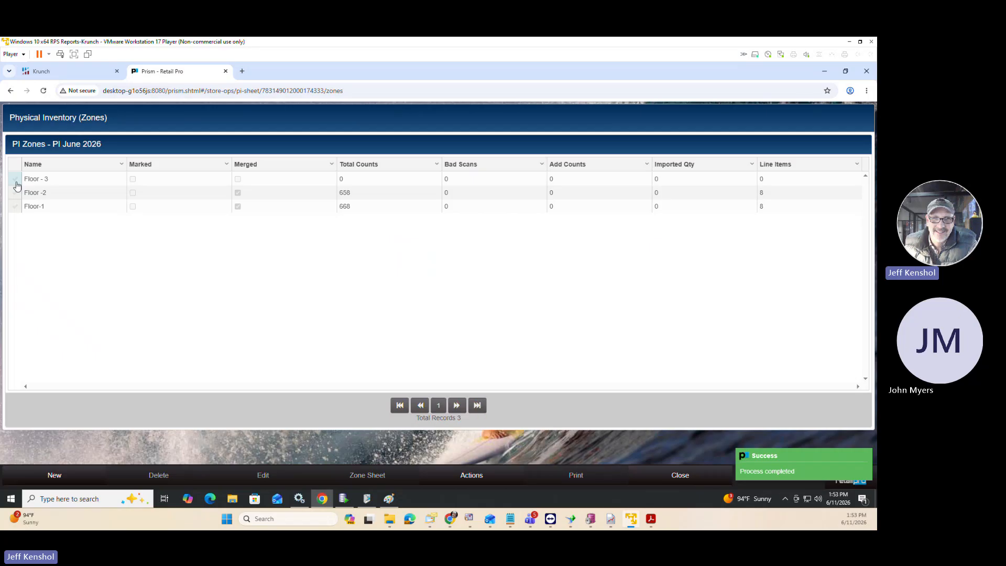
click(16, 183)
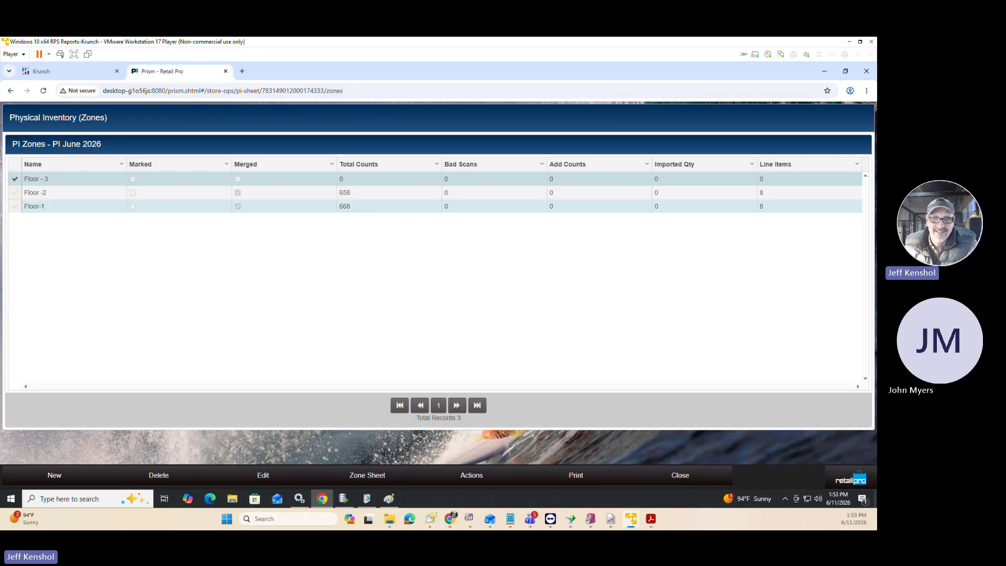
drag(1, 84, 382, 88)
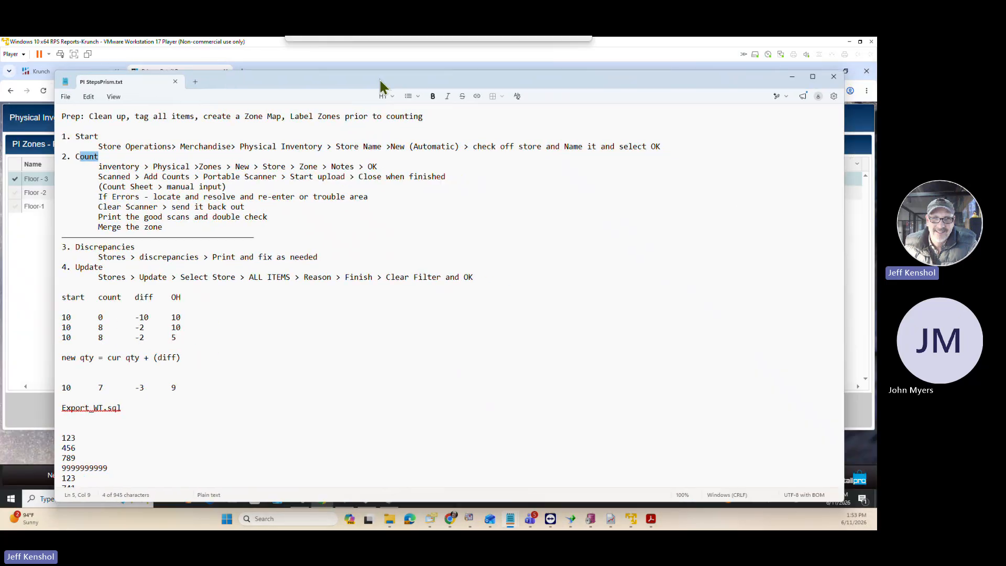
drag(445, 118, 61, 120)
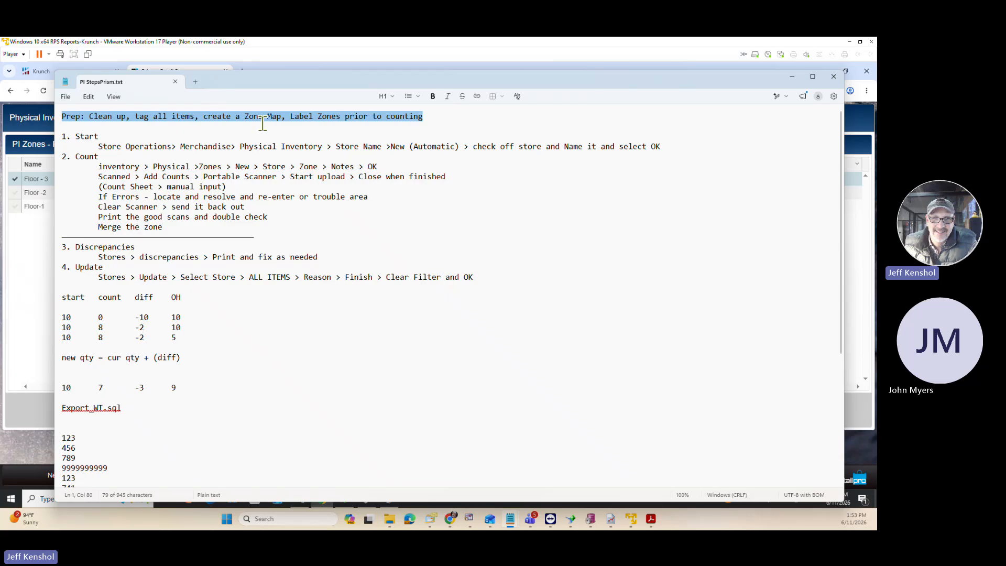
drag(372, 82, 0, 90)
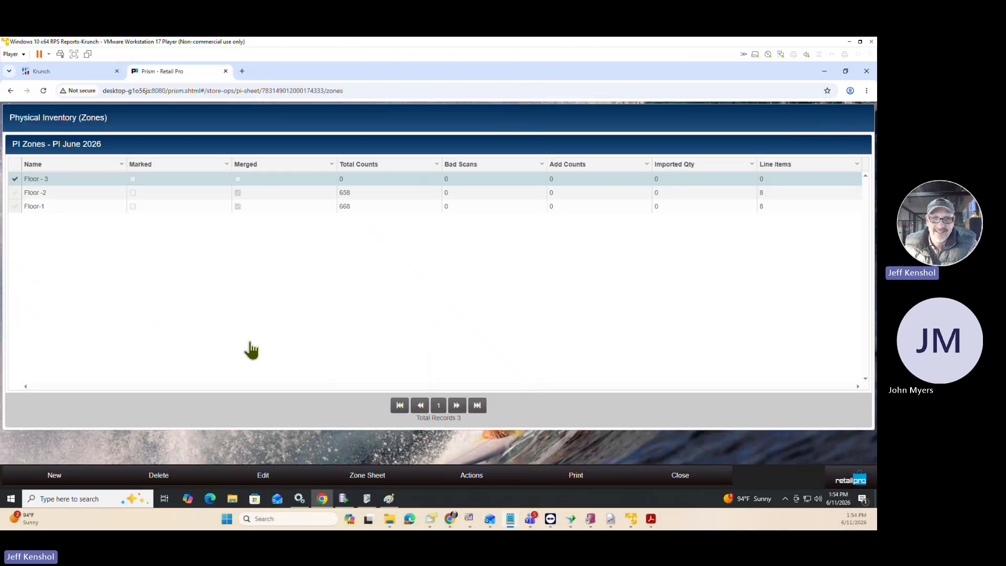
Leave the physical inventory sheets and list all active items in the Store Operations merchandise inventory lookup.
click(674, 477)
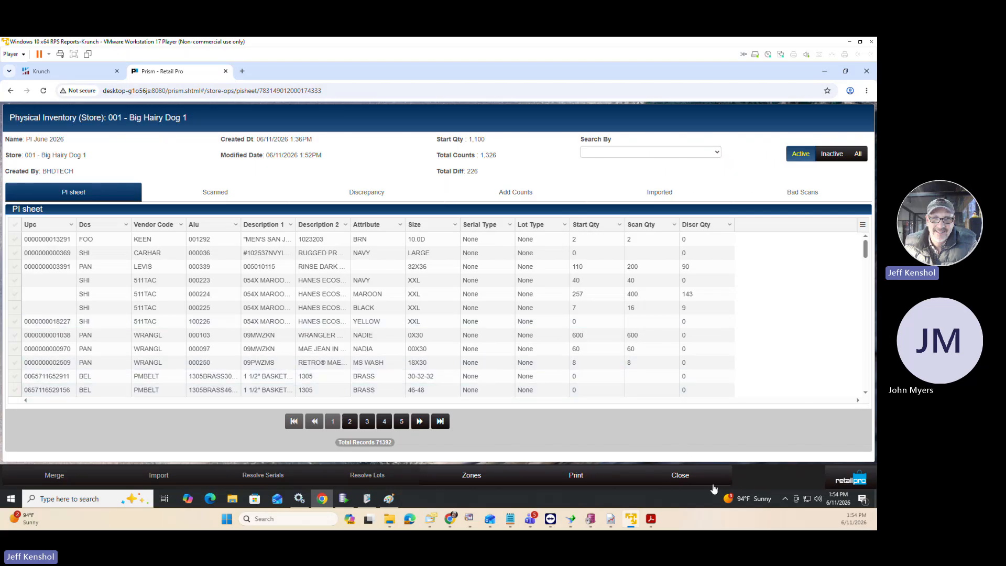
click(687, 479)
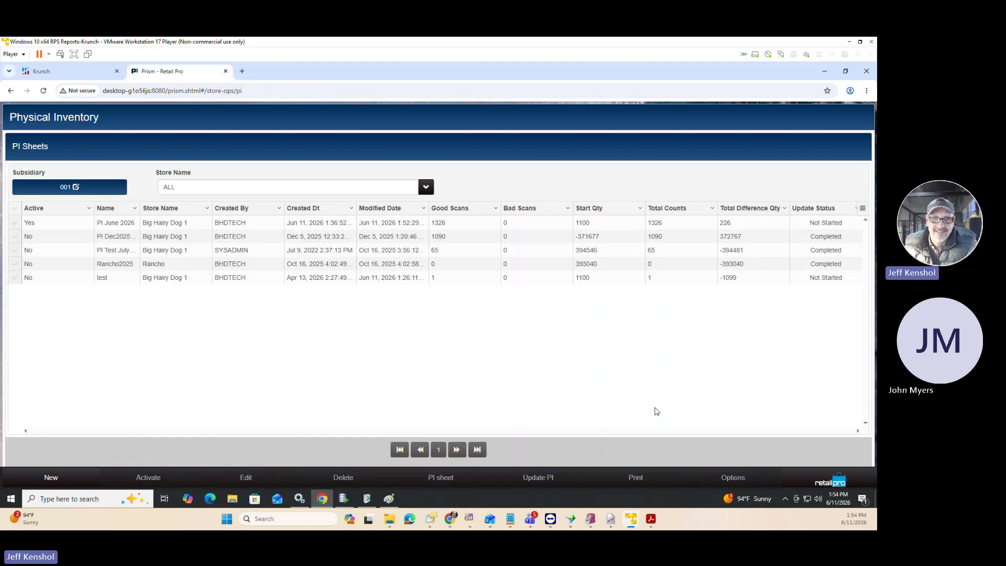
click(822, 483)
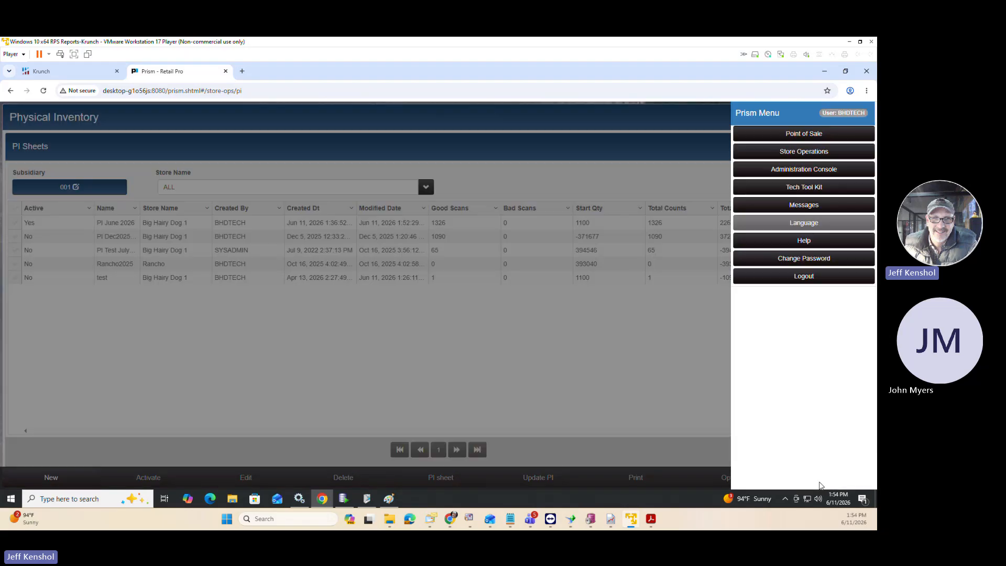
click(743, 154)
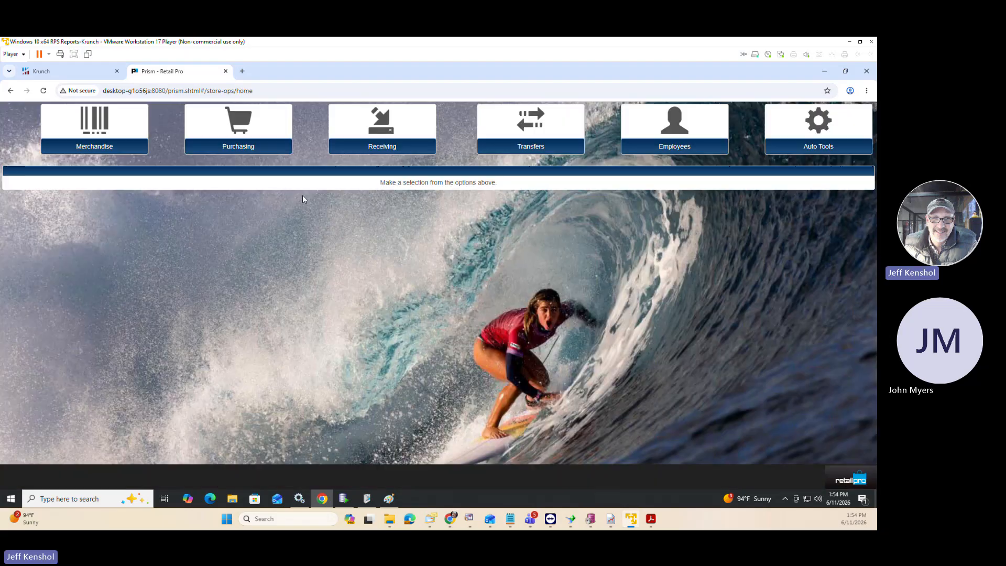
click(91, 133)
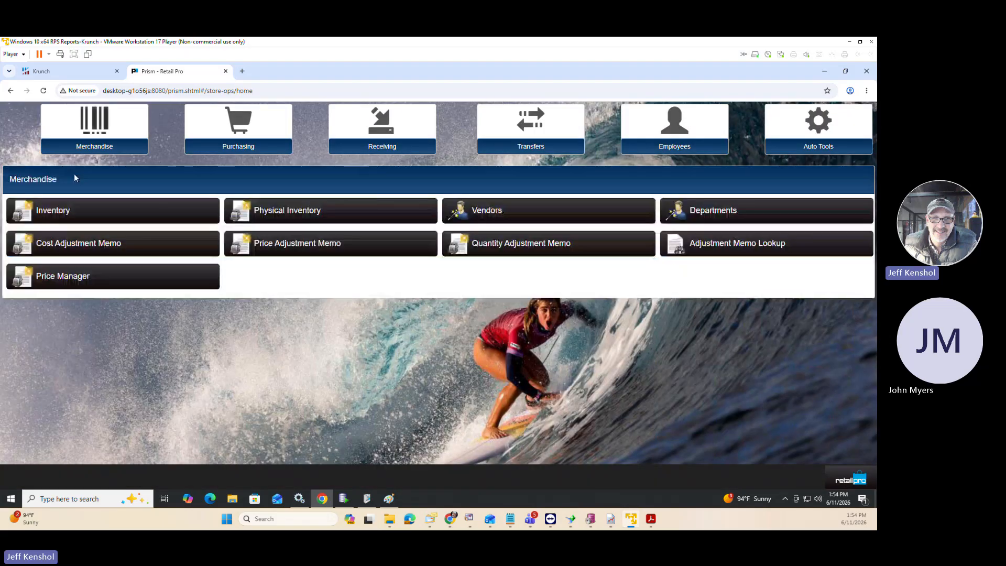
click(76, 209)
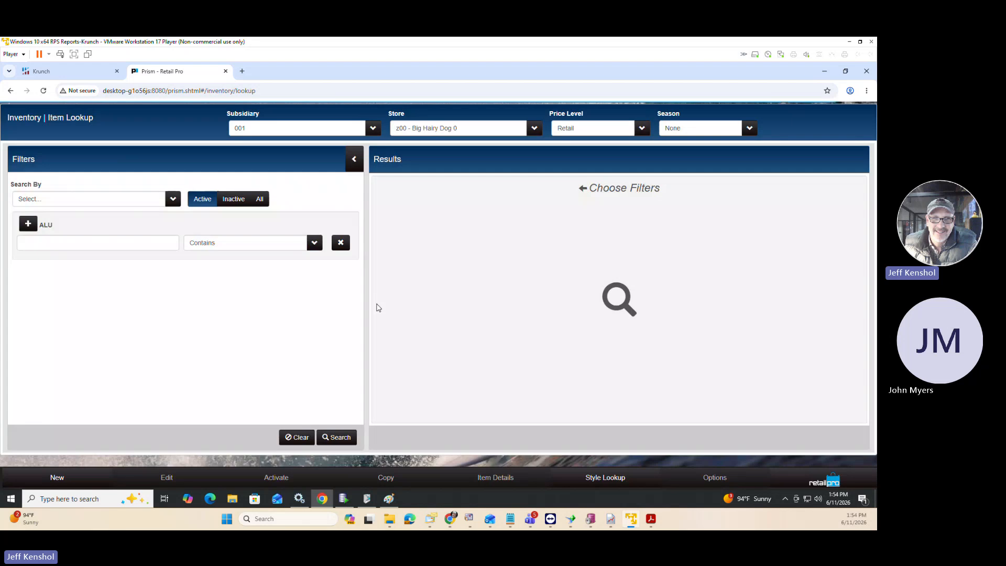
click(339, 437)
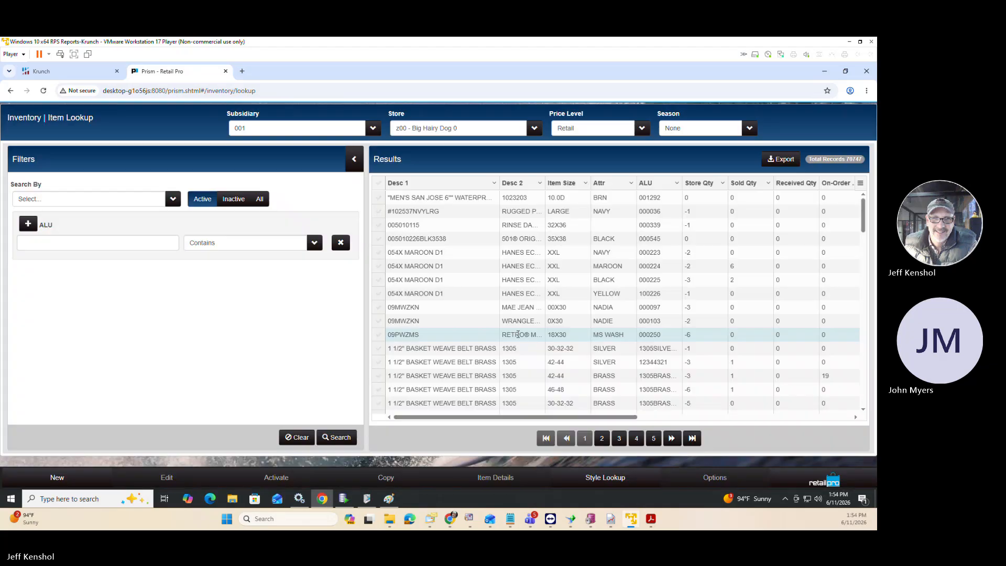
Select the four 054X MAROON D1 items and open tag printing for them.
click(380, 255)
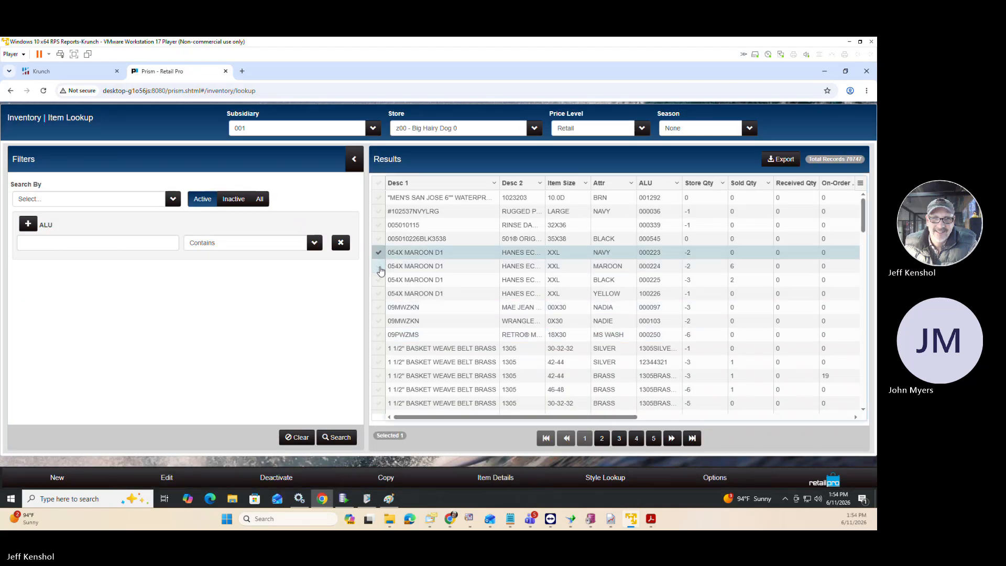
click(379, 265)
click(378, 279)
click(384, 298)
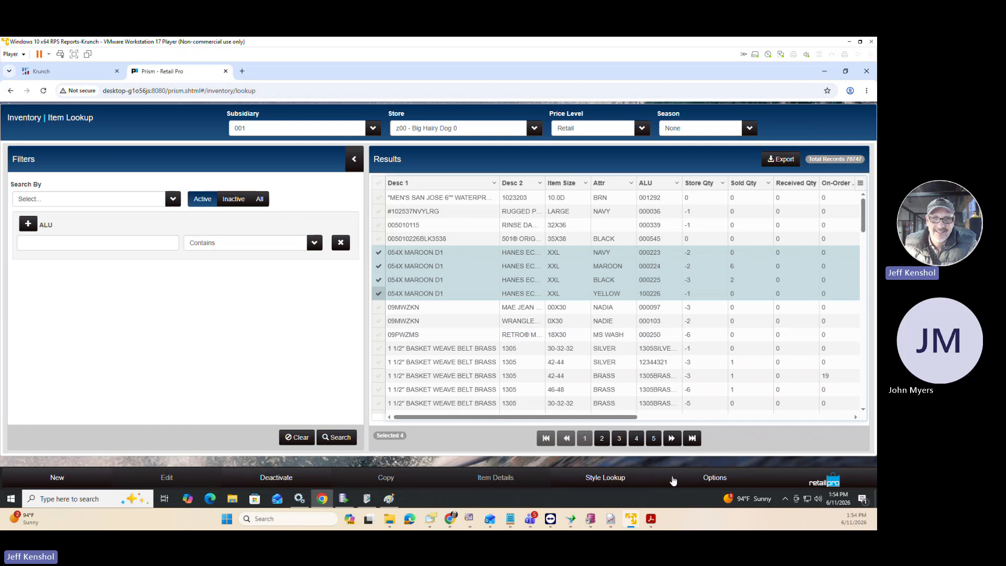
click(730, 480)
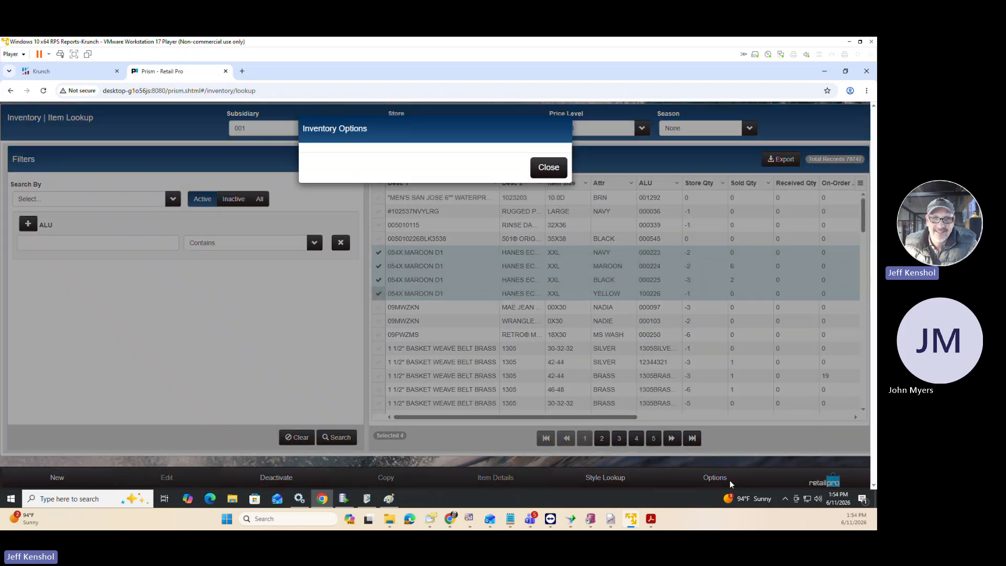
click(433, 158)
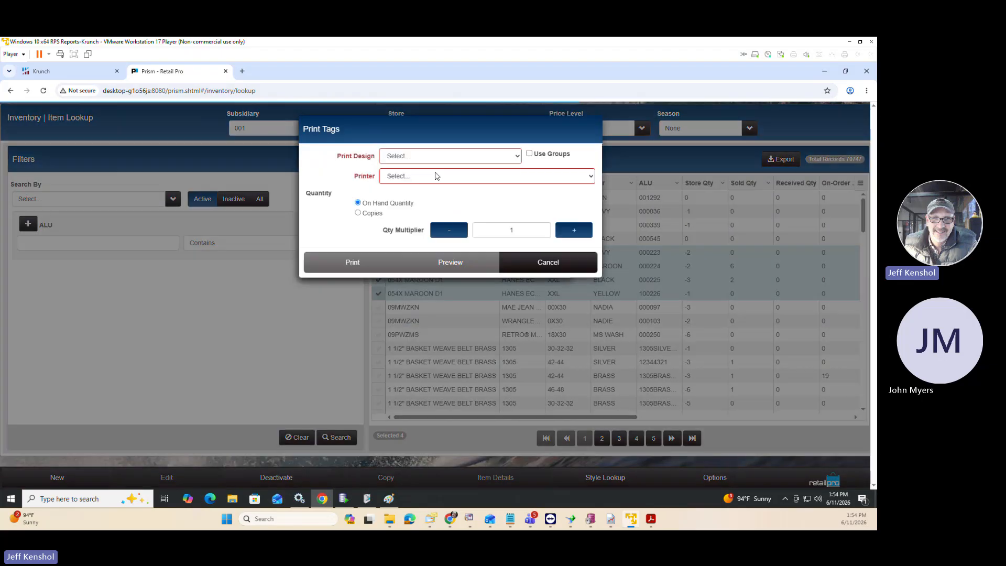
Preview the selected items with the BHD Count Sheet print design, basing the quantity on copies.
click(433, 156)
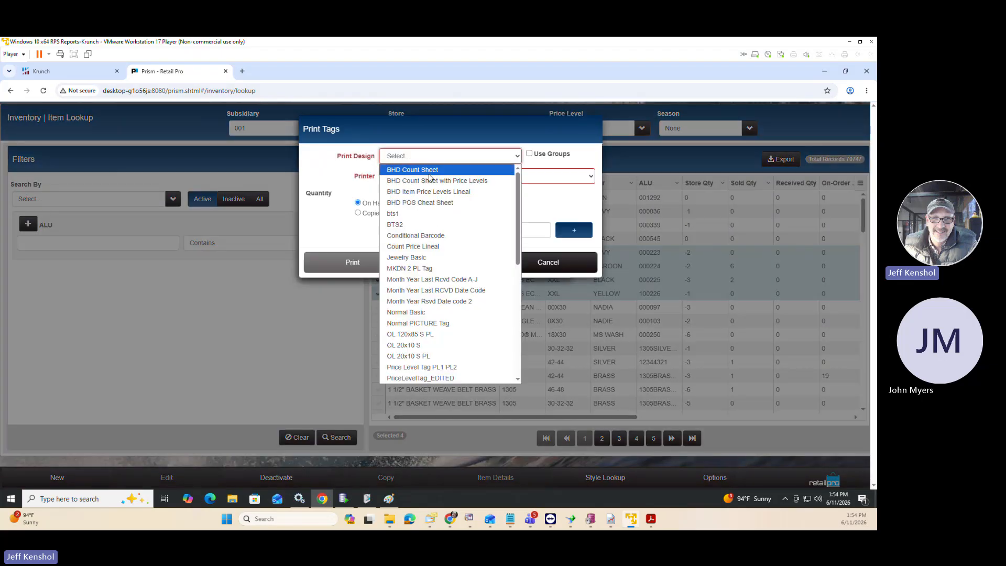
click(429, 173)
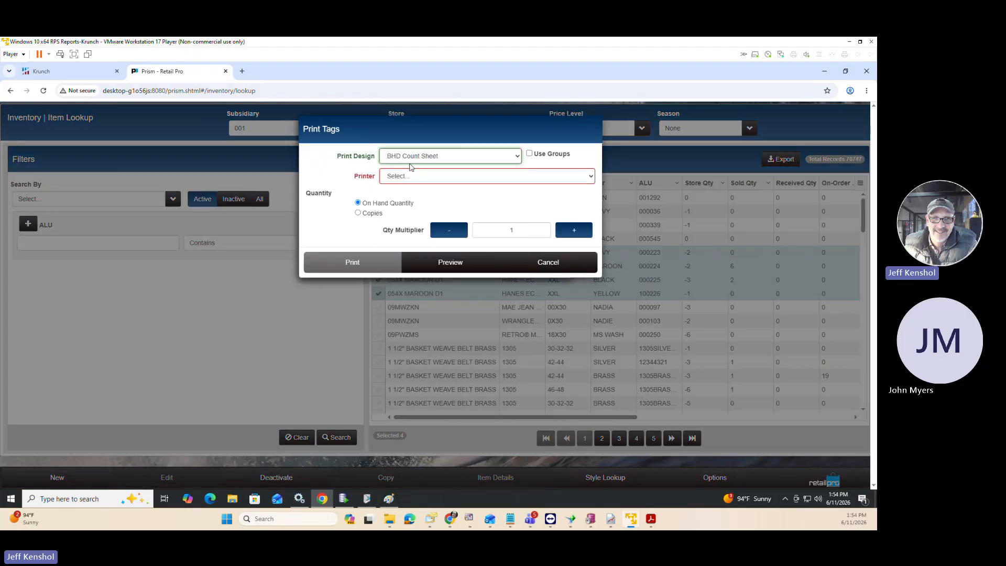
click(358, 213)
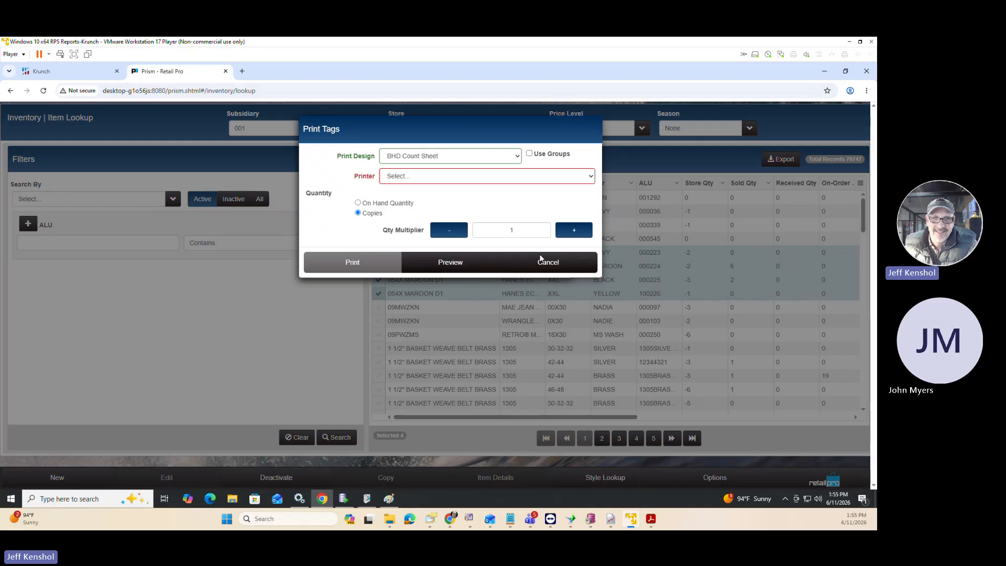
click(456, 264)
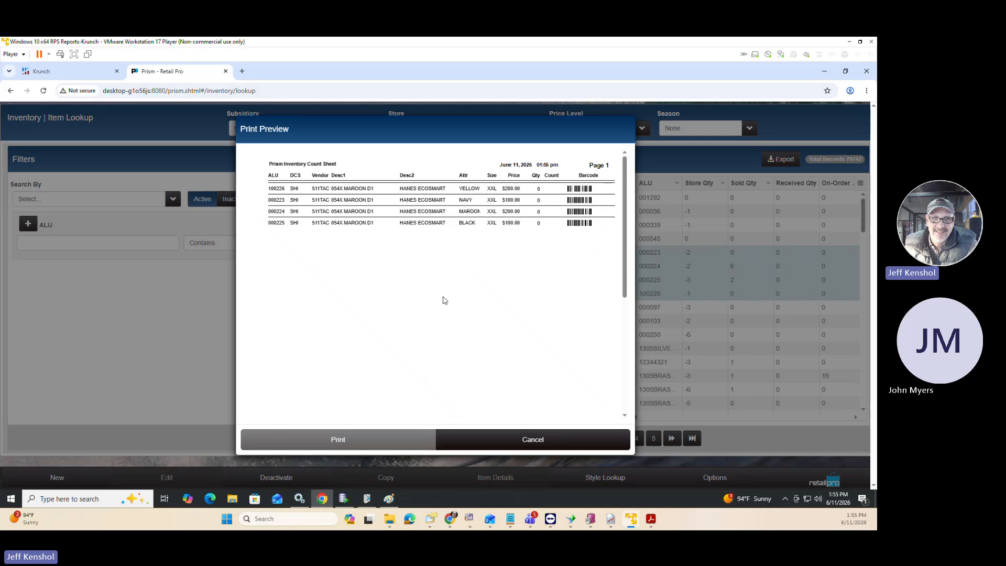
Examine the enlarged count sheet preview with its count column and barcodes, and leave tag printing without printing.
key(ctrl+plus)
key(ctrl+plus)
key(ctrl+plus)
key(ctrl+plus)
key(ctrl+plus)
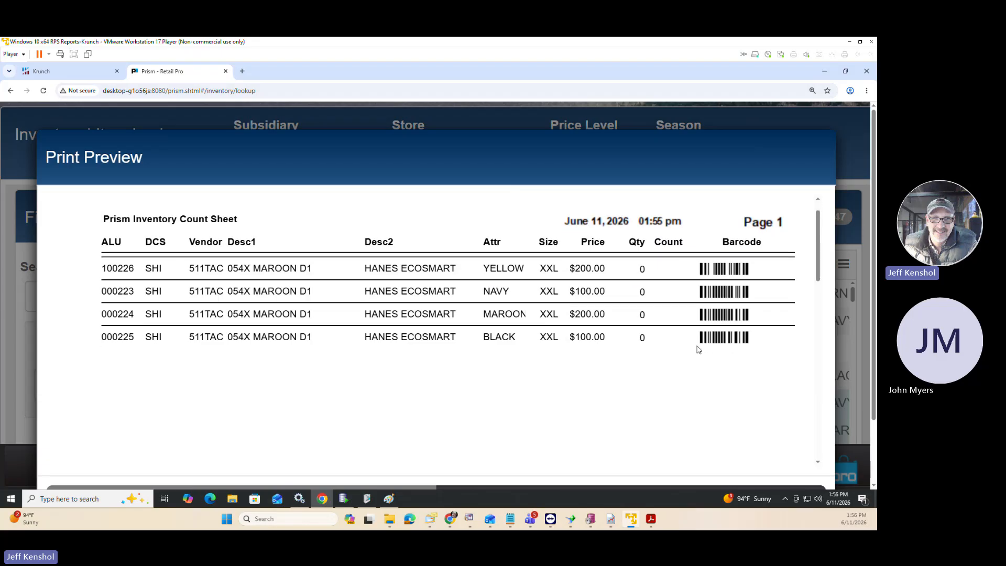
scroll(697, 349, down, 3)
scroll(699, 349, up, 3)
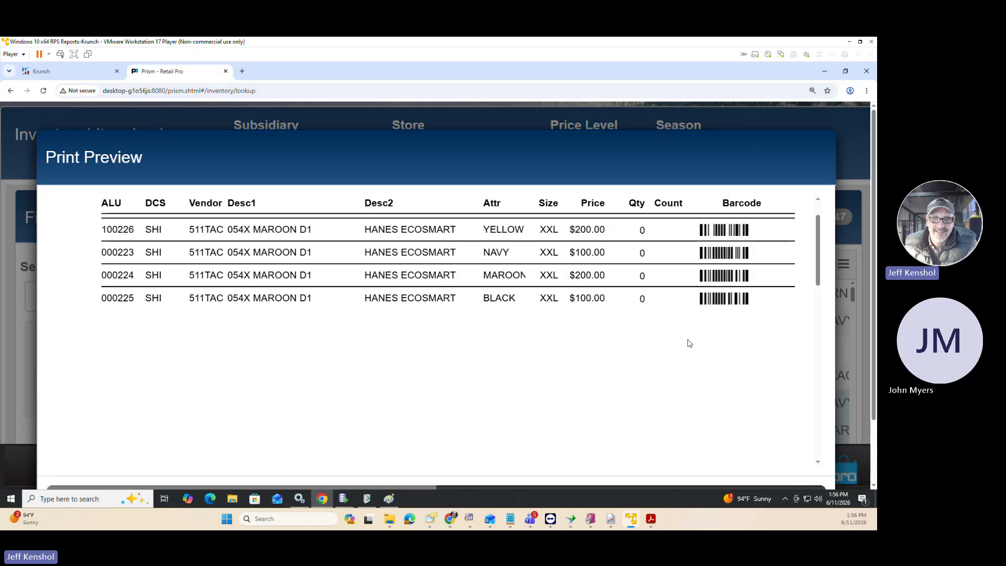
key(ctrl+minus)
key(ctrl+minus)
key(ctrl+minus)
key(ctrl+minus)
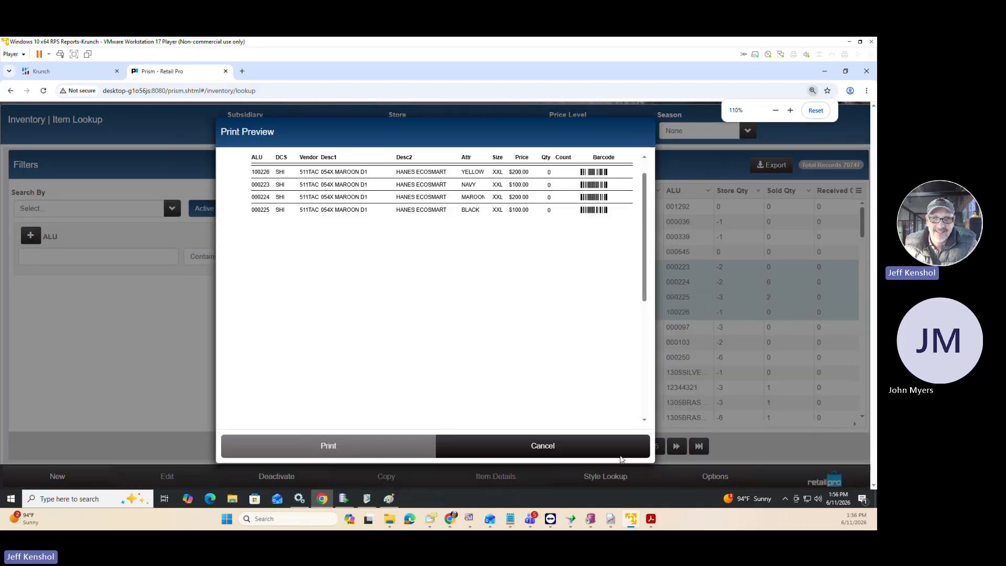
click(601, 443)
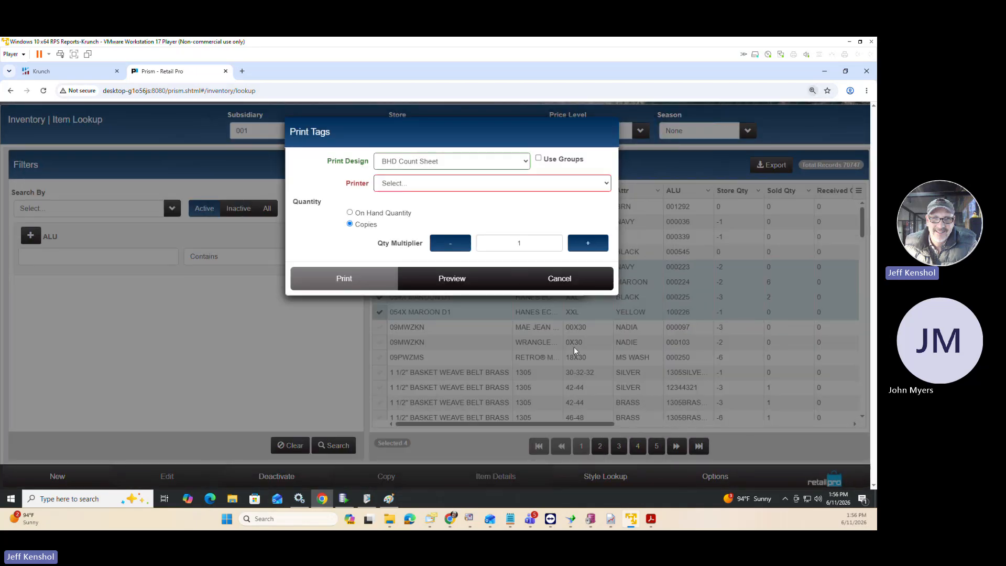
click(575, 283)
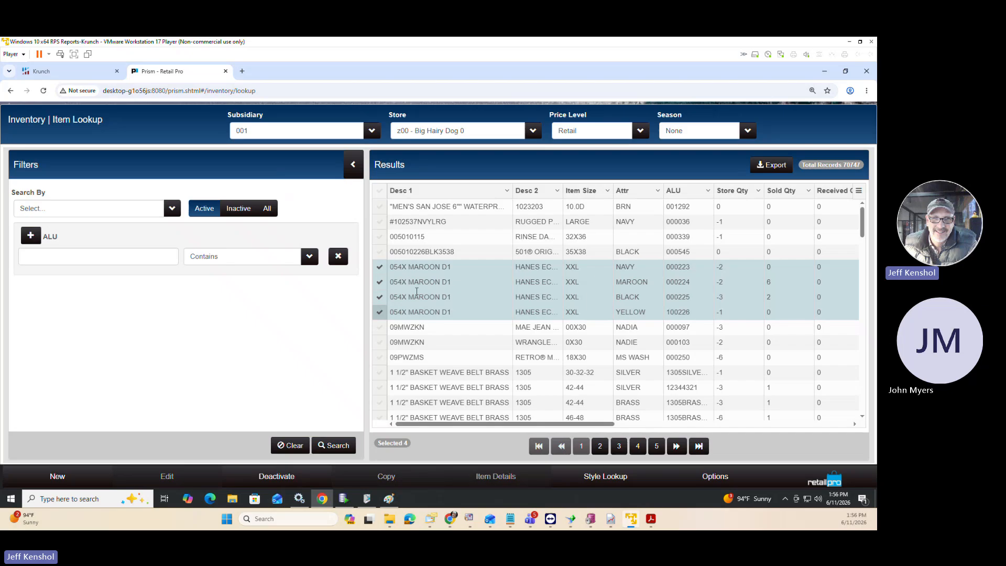
Clear the item selection and search for active items whose DCS equals BEL.
click(382, 191)
click(381, 190)
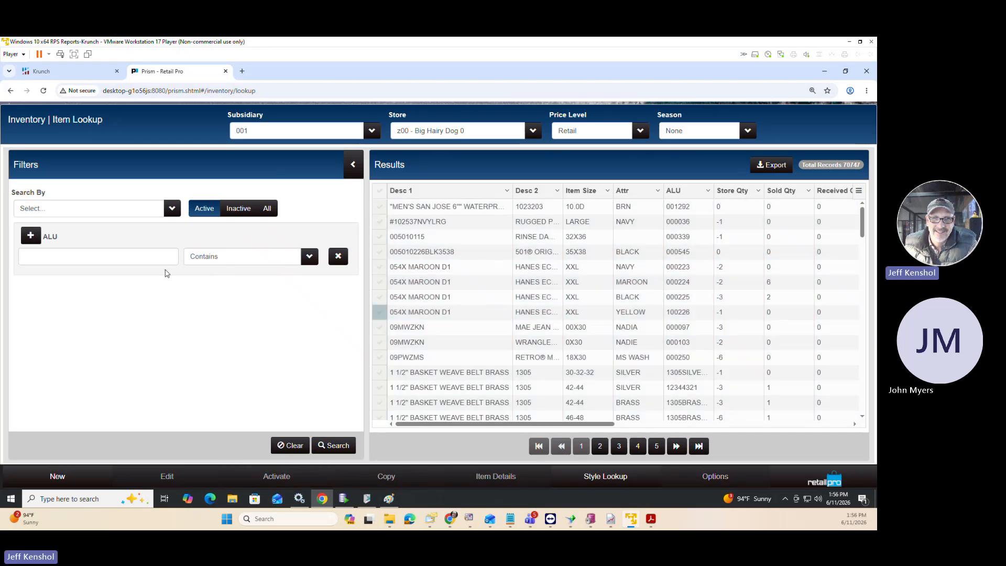
click(128, 213)
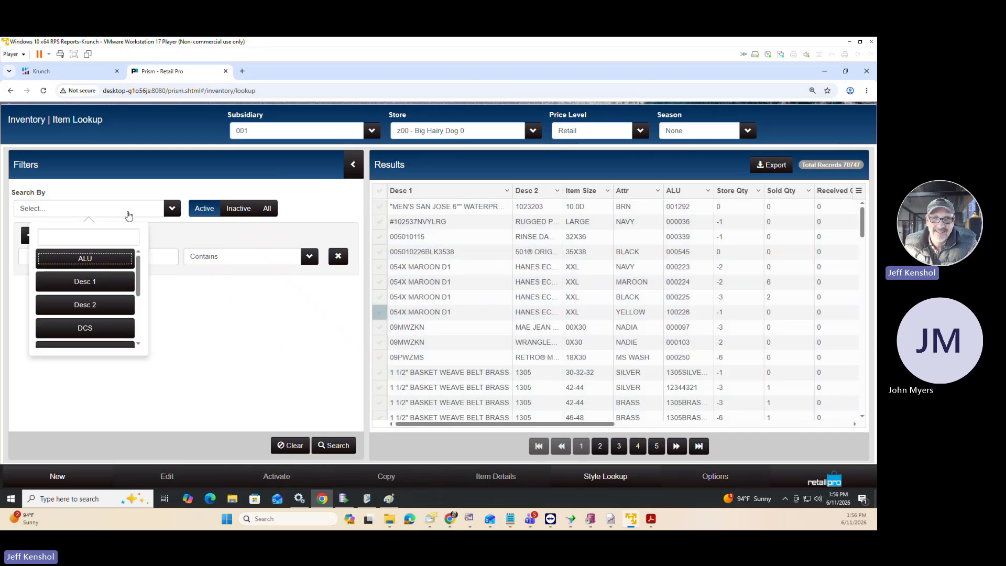
click(86, 328)
click(88, 333)
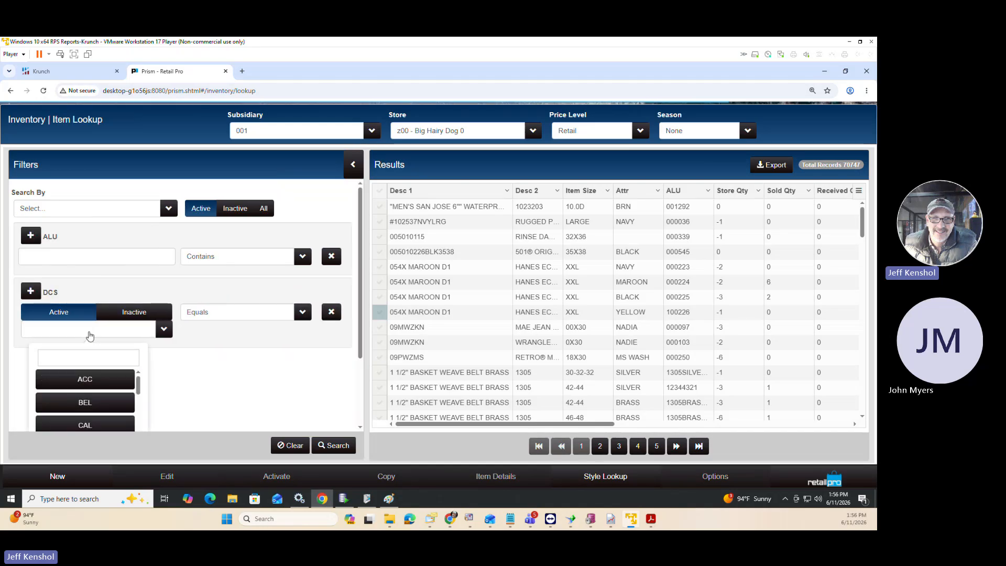
click(96, 399)
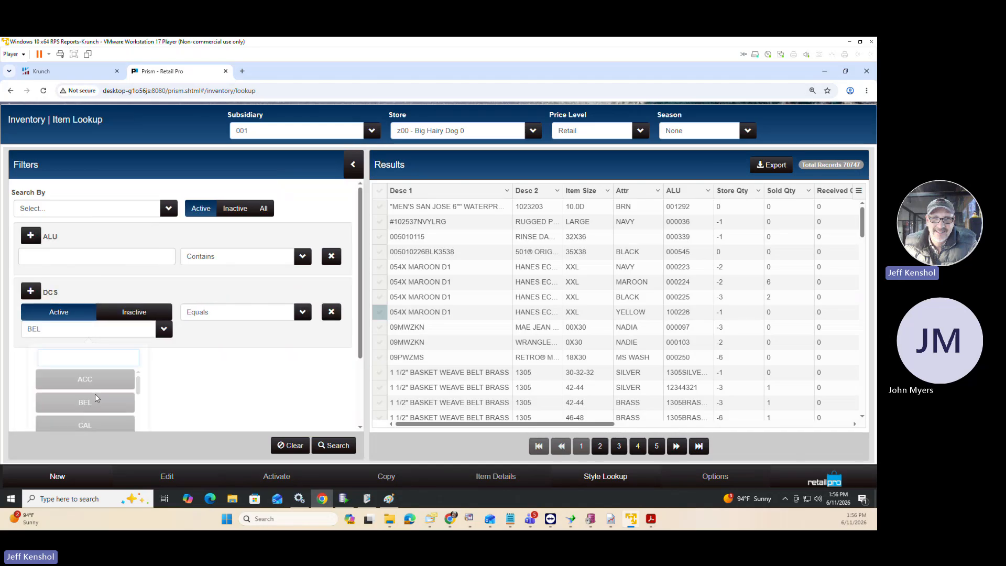
click(336, 445)
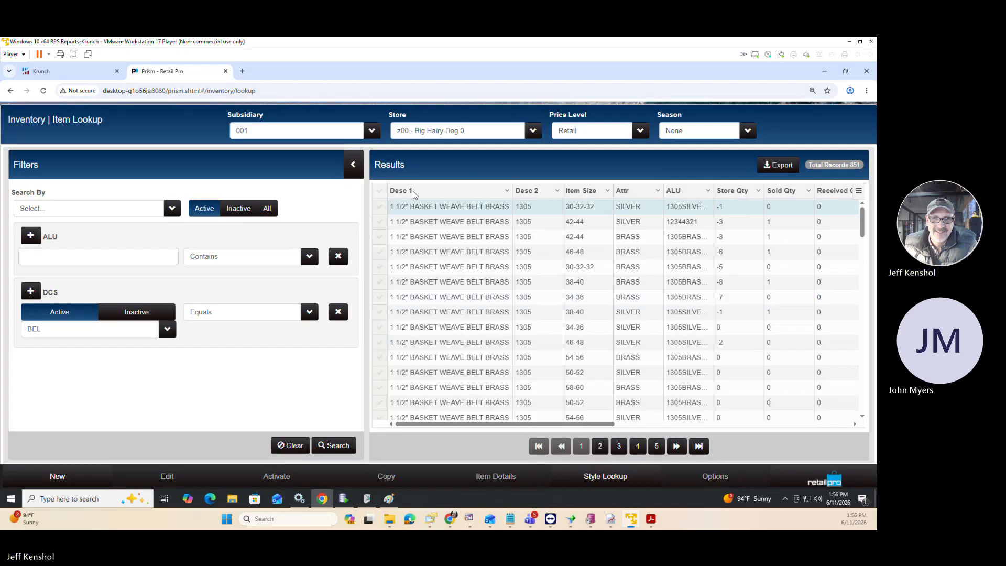
Export the current page of 100 belt records in CSV format, leaving no individual items selected.
click(379, 190)
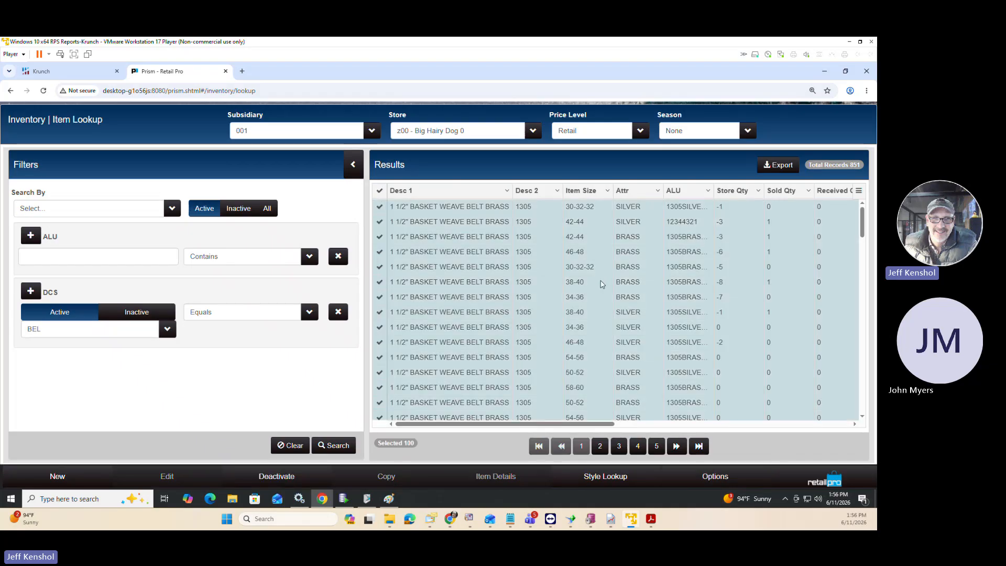
click(381, 193)
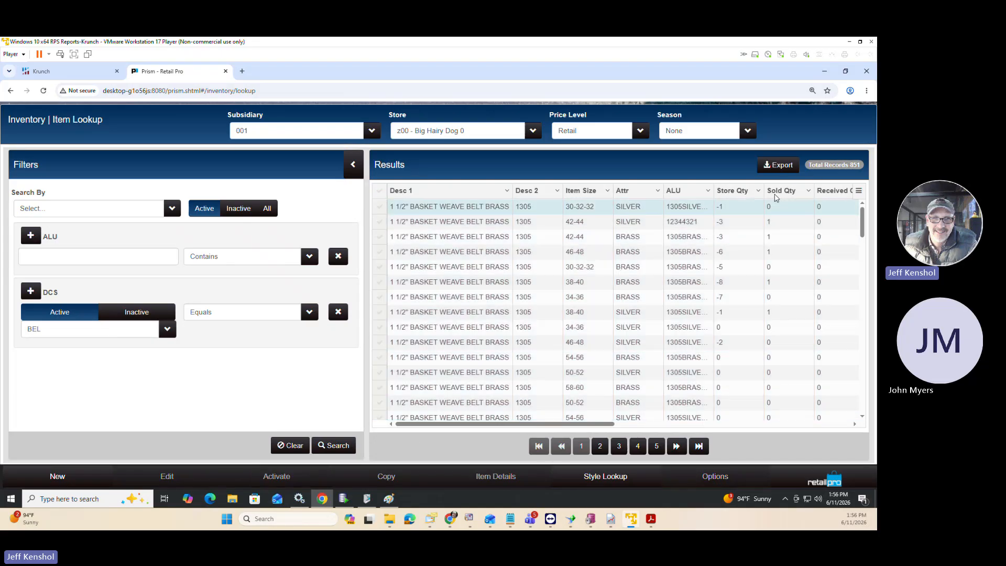
click(776, 166)
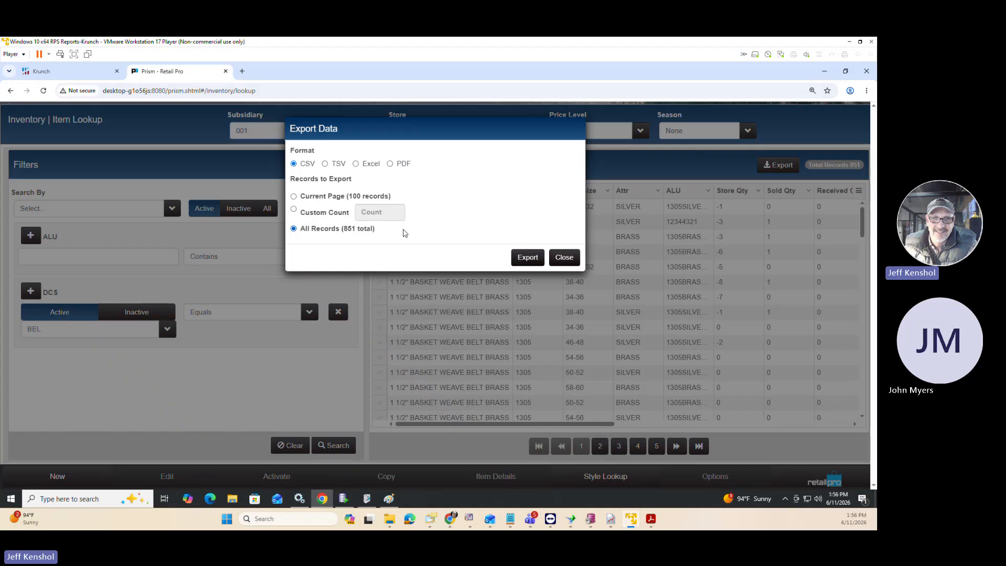
click(293, 196)
click(528, 258)
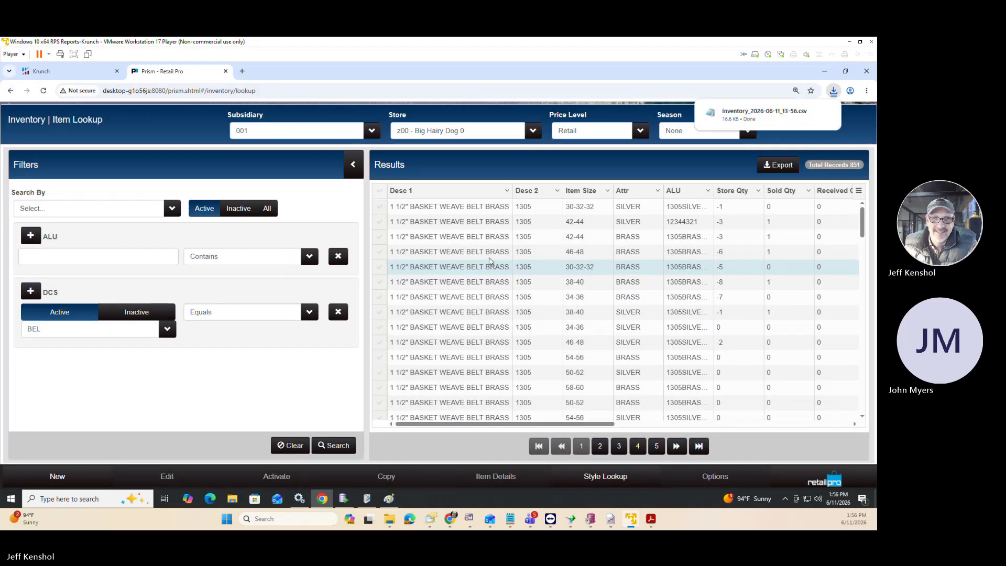
Open the exported inventory CSV from the downloads folder, examine its ALU column, and close it to return to Prism.
mouse_move(783, 119)
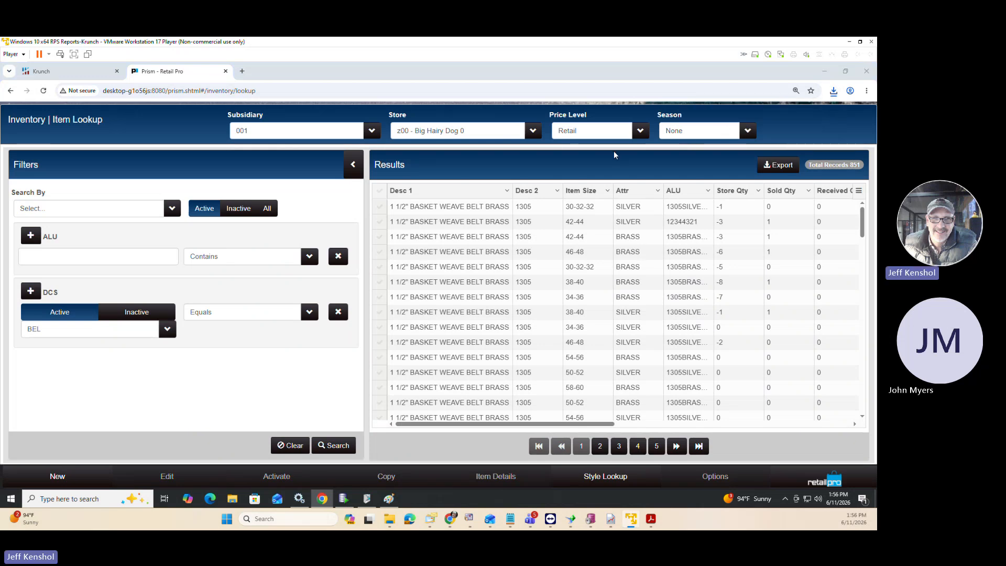
click(831, 90)
click(828, 130)
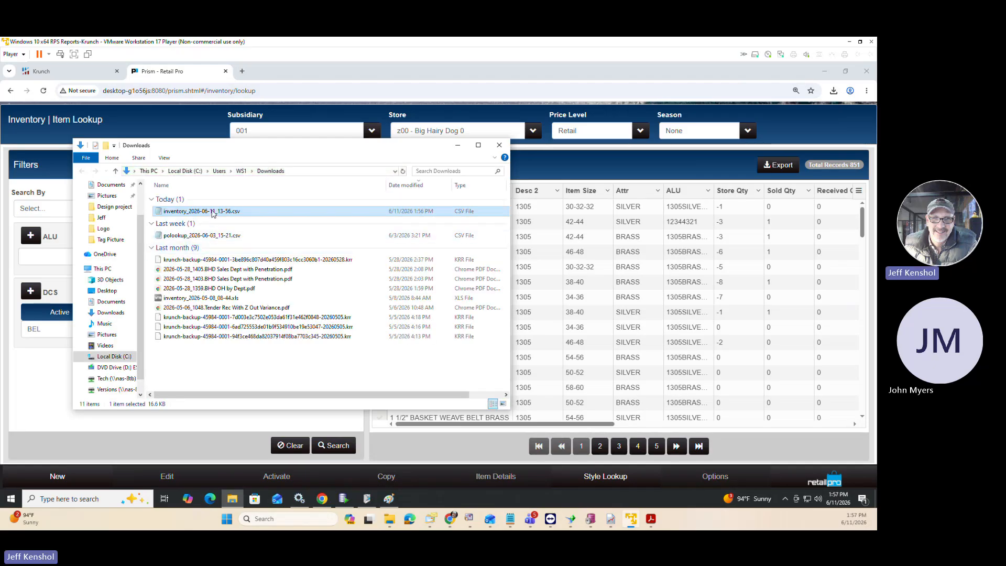
double_click(213, 211)
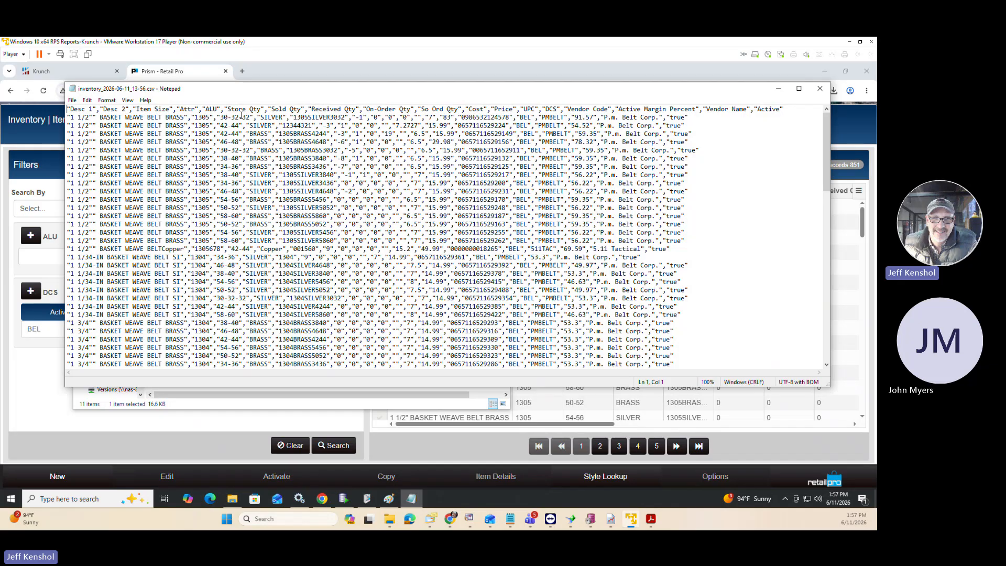
drag(222, 109, 203, 108)
click(819, 95)
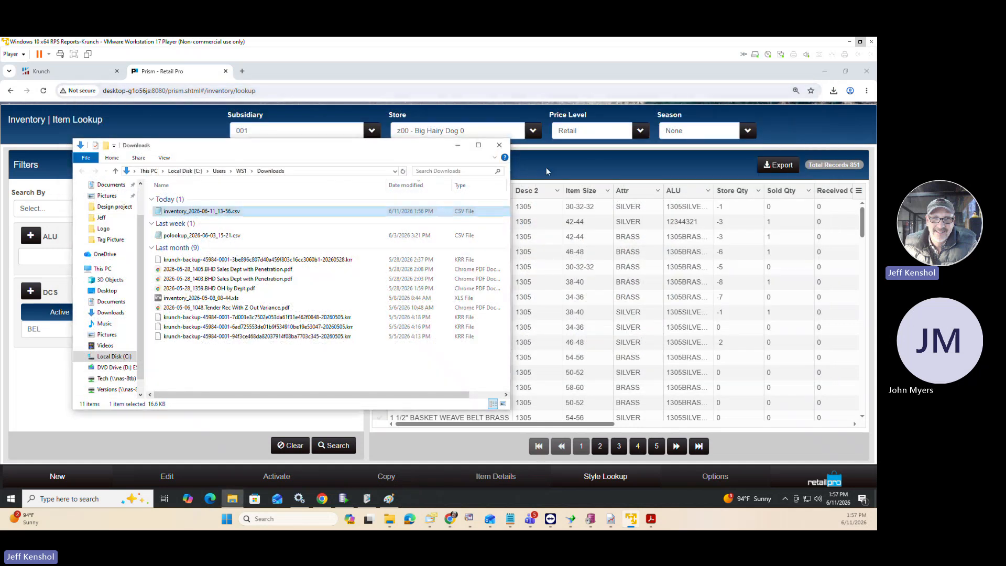
click(409, 101)
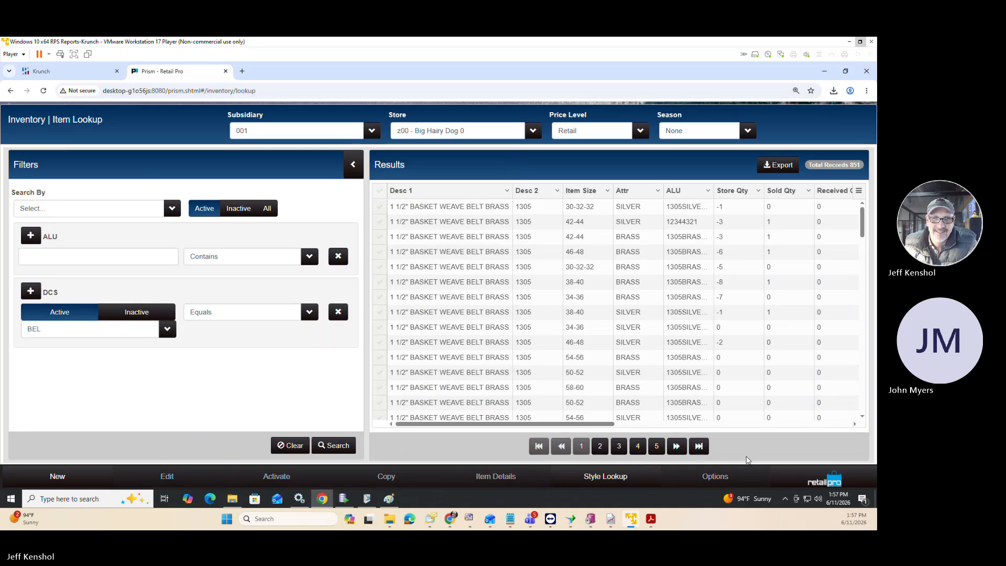
Return to the physical inventory sheets in the merchandise area of Store Operations.
click(817, 477)
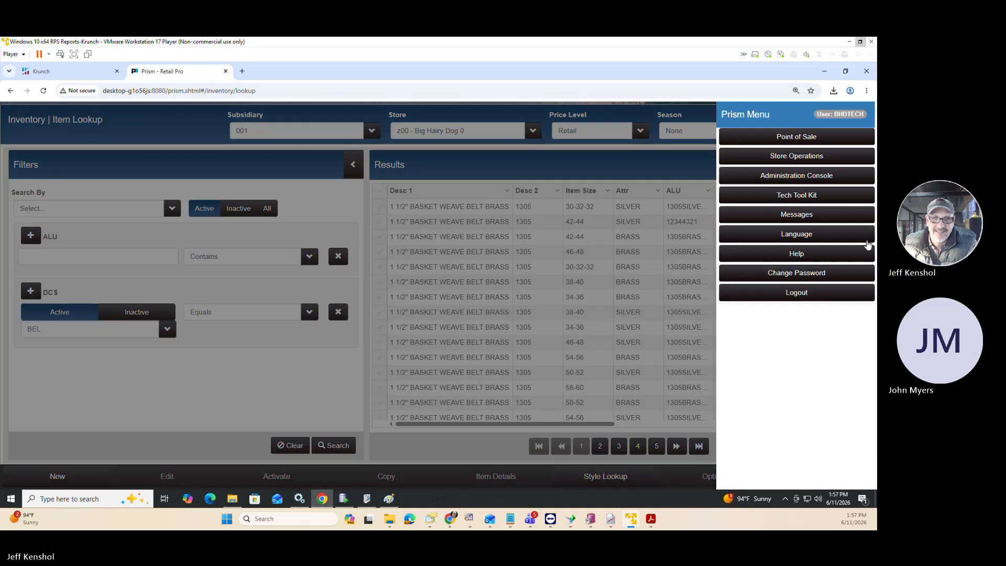
click(797, 142)
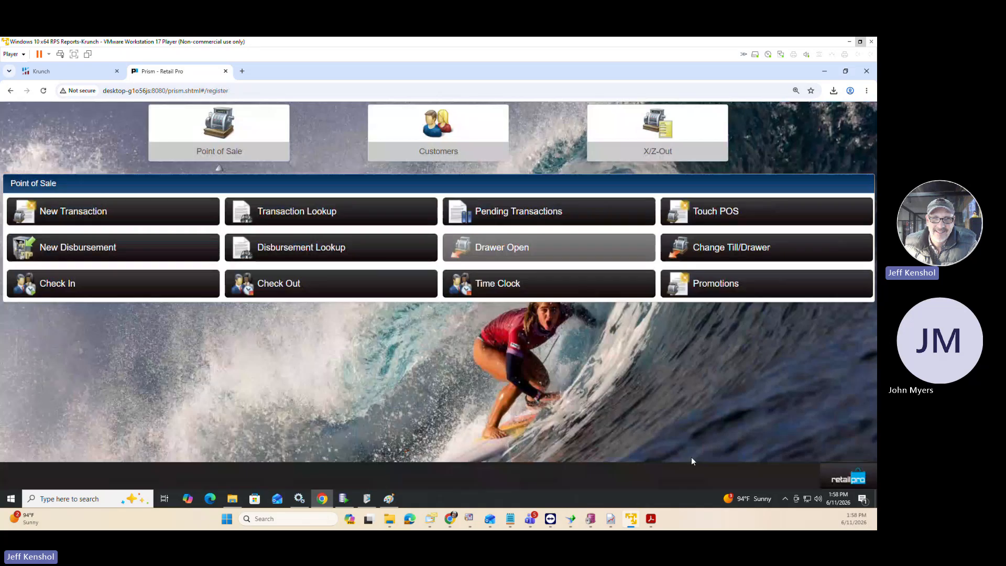
click(838, 480)
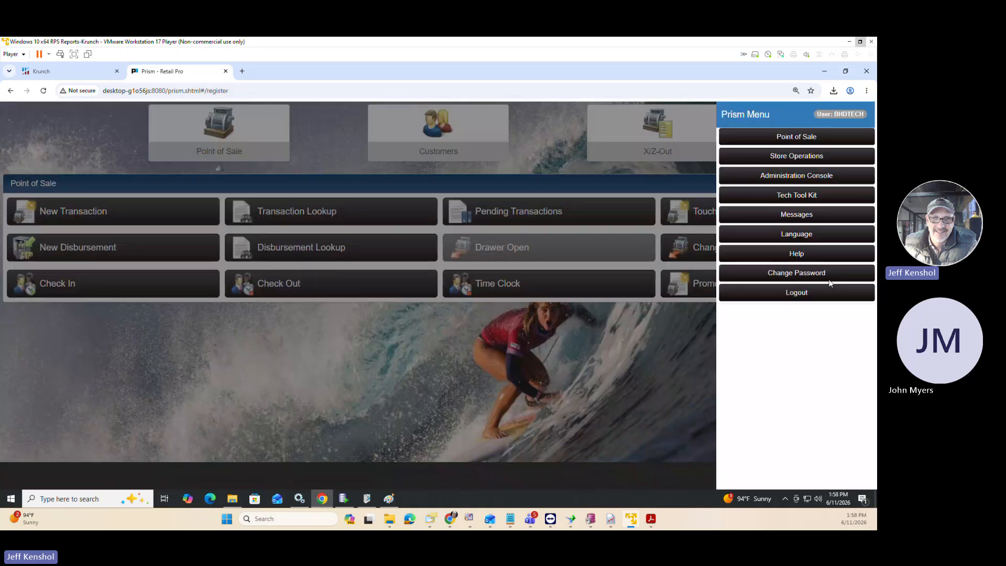
click(783, 160)
click(210, 141)
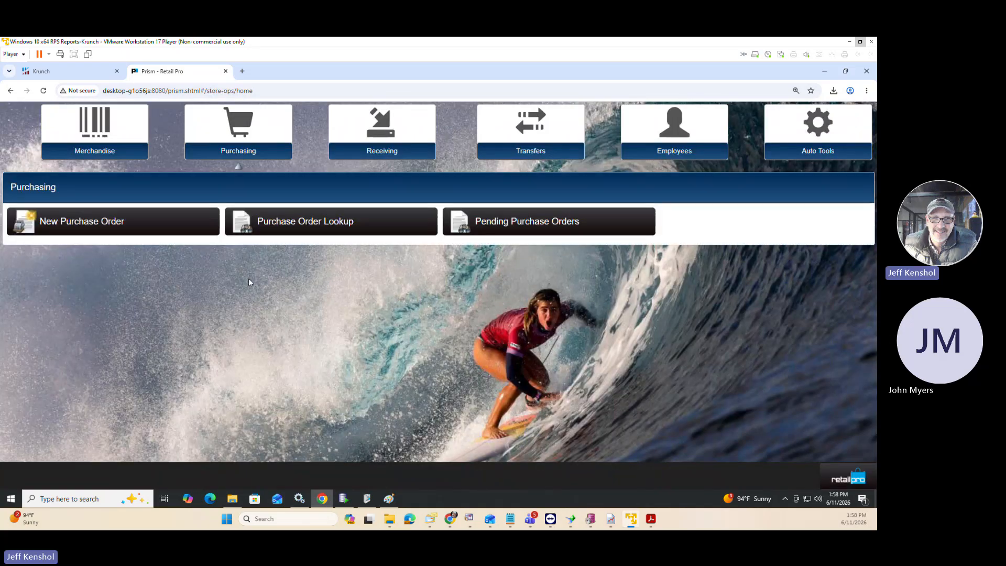
click(95, 126)
click(225, 232)
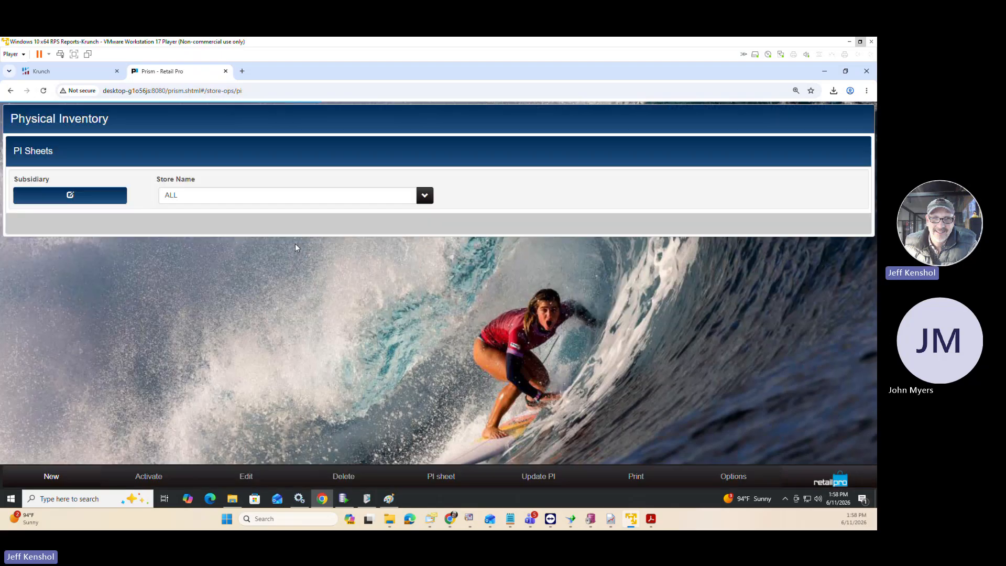
Open the PI June 2026 sheet and bring up the zone sheet for Floor - 3.
click(15, 234)
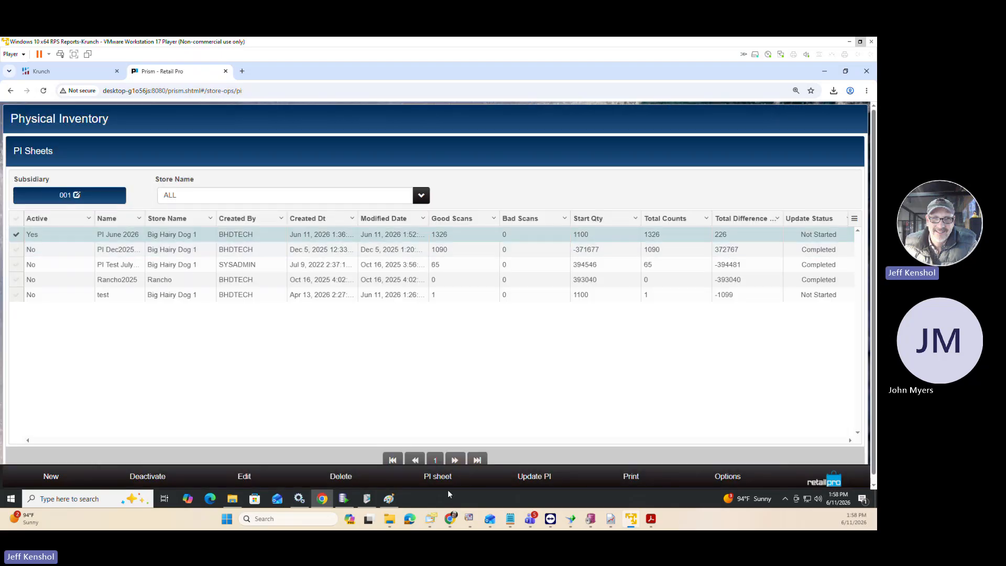
click(445, 477)
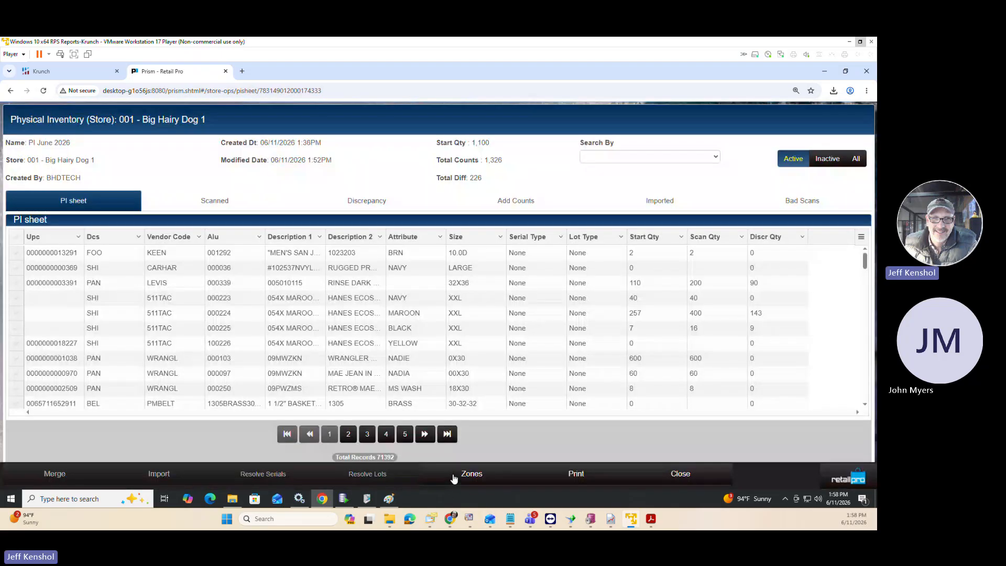
click(468, 474)
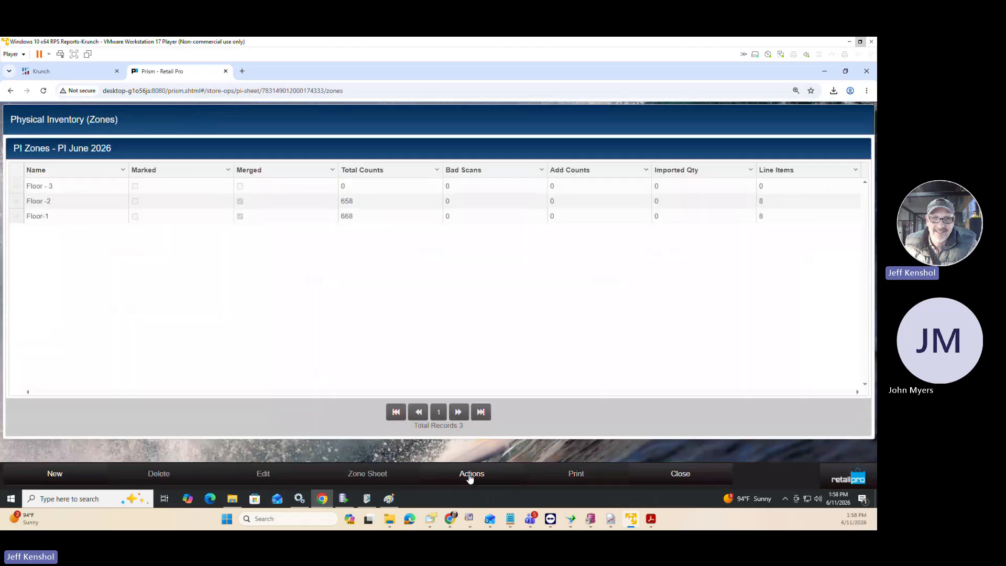
click(16, 186)
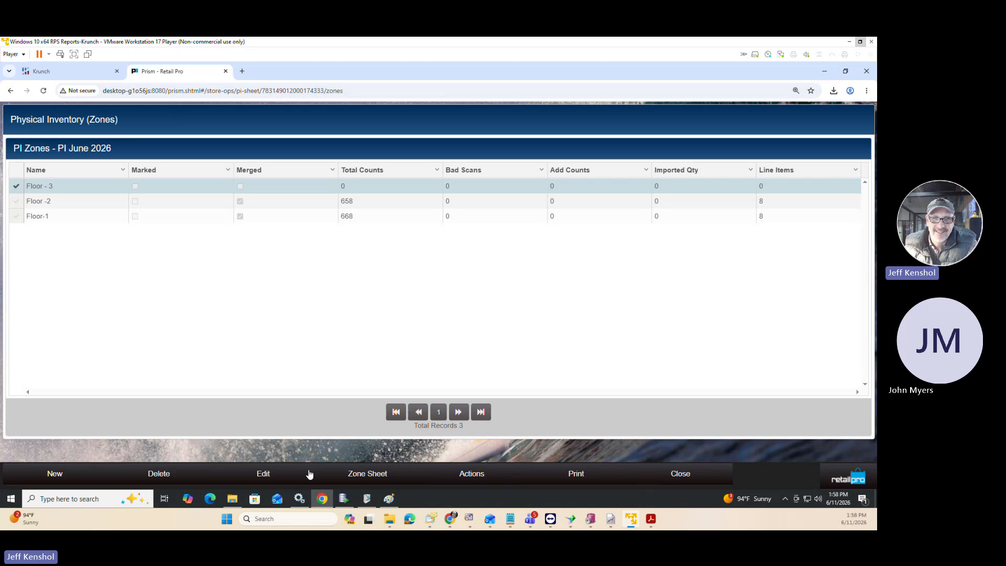
click(369, 476)
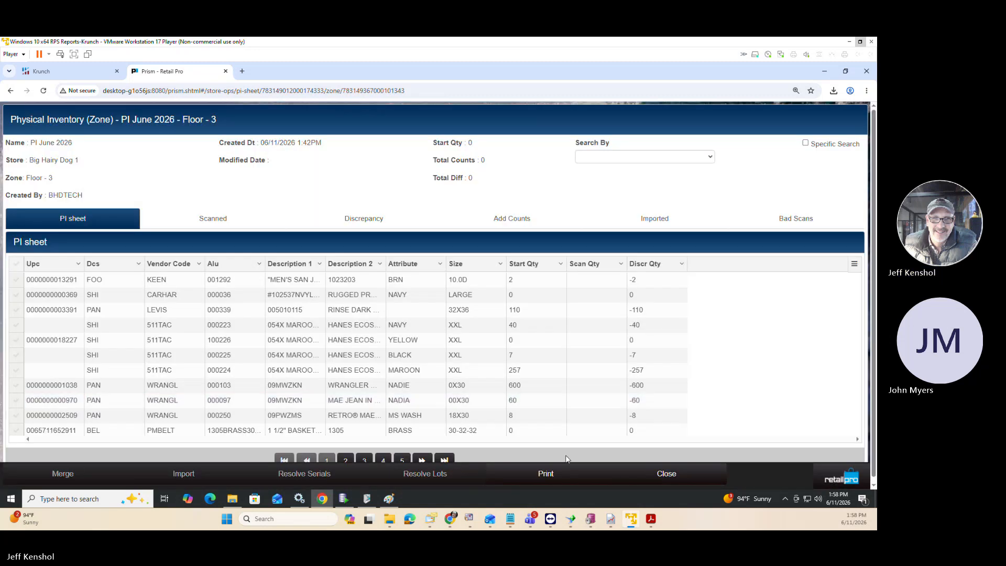
Review the PI Item Import mapping schema from the imported counts of Floor - 3, and leave the import without continuing.
click(640, 225)
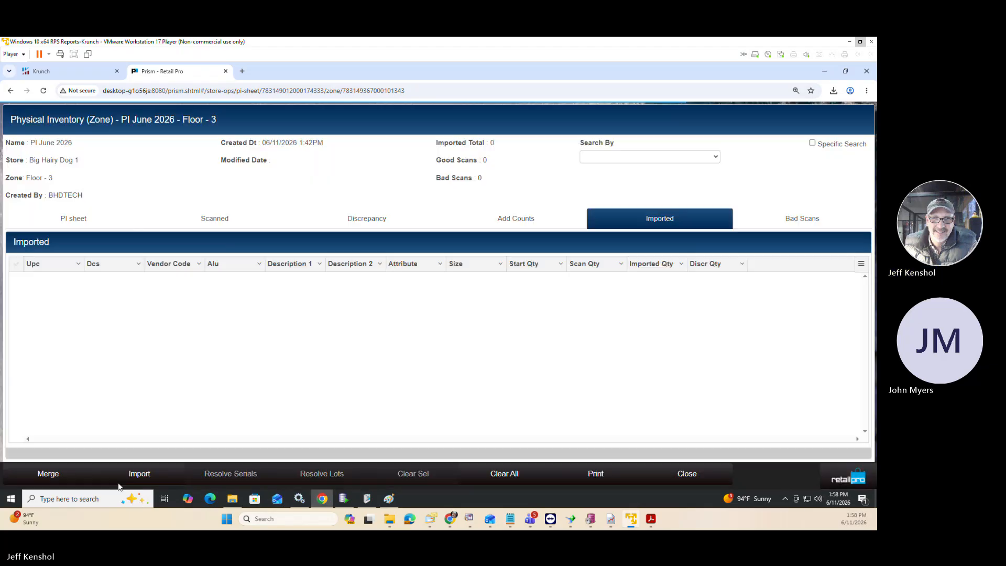
click(139, 473)
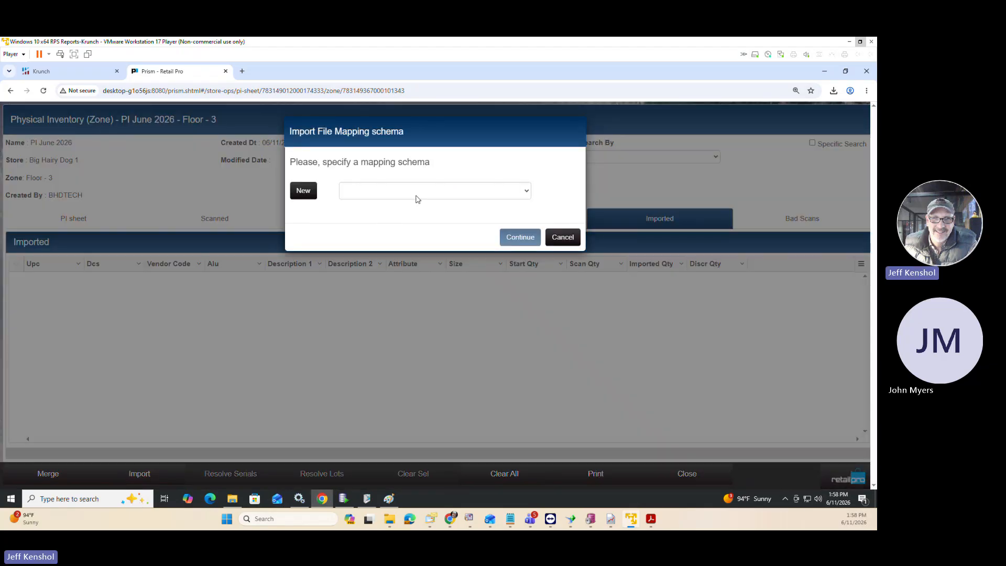
click(383, 198)
click(377, 215)
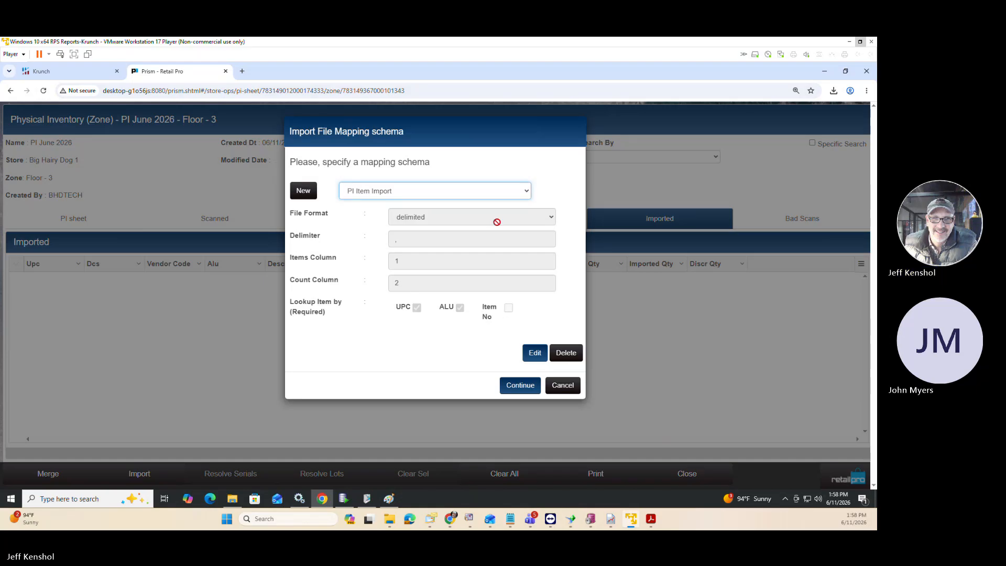
click(489, 195)
click(373, 195)
click(553, 385)
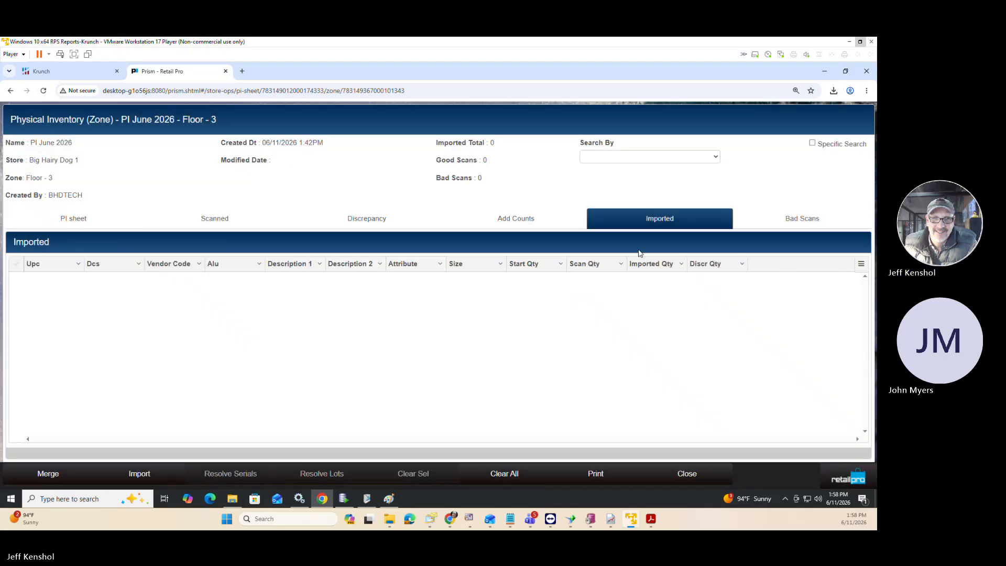
Start a new import file mapping schema named "PI Item import V8" for the Floor - 3 imported counts.
click(168, 477)
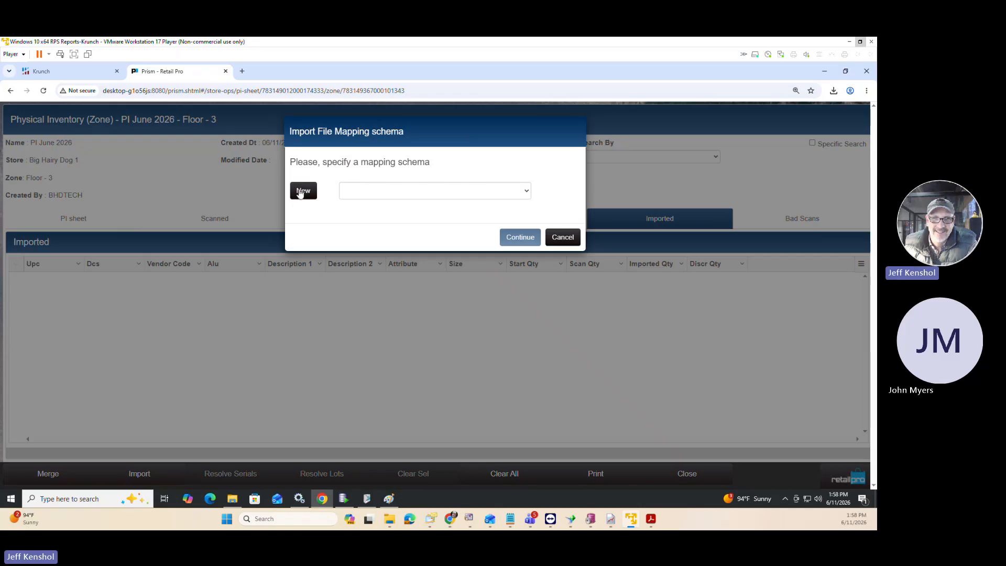
click(302, 191)
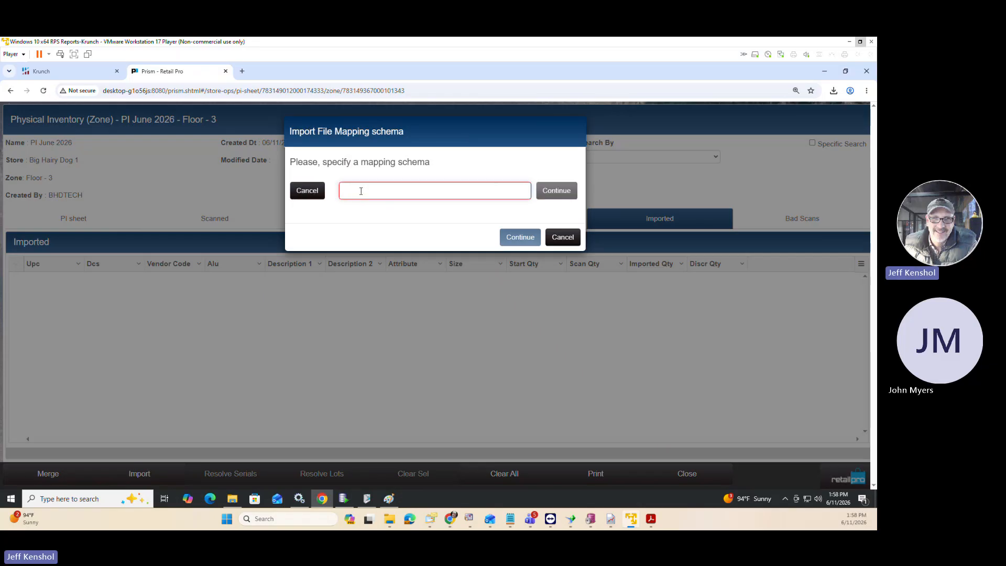
text(Name)
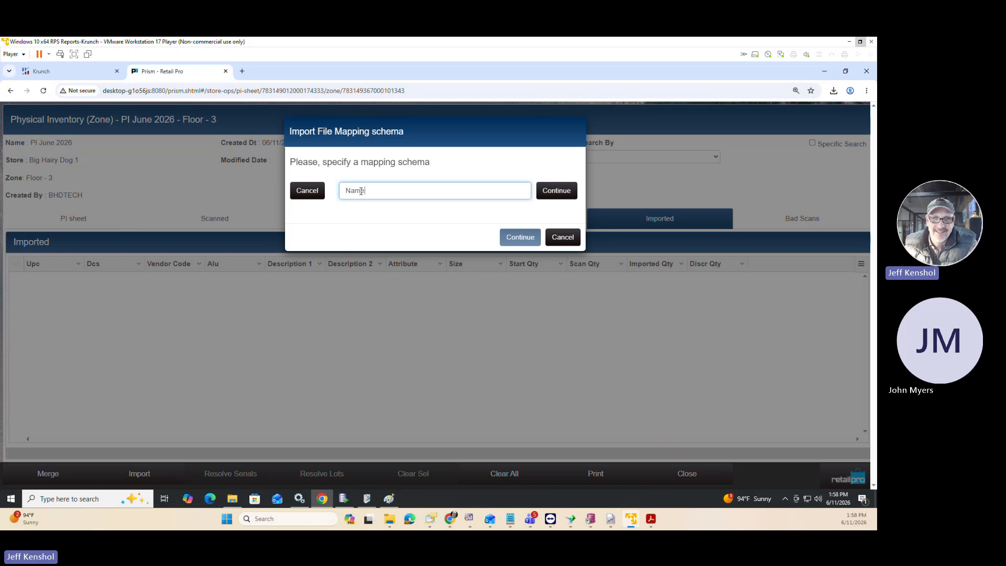
key(BackSpace)
key(BackSpace)
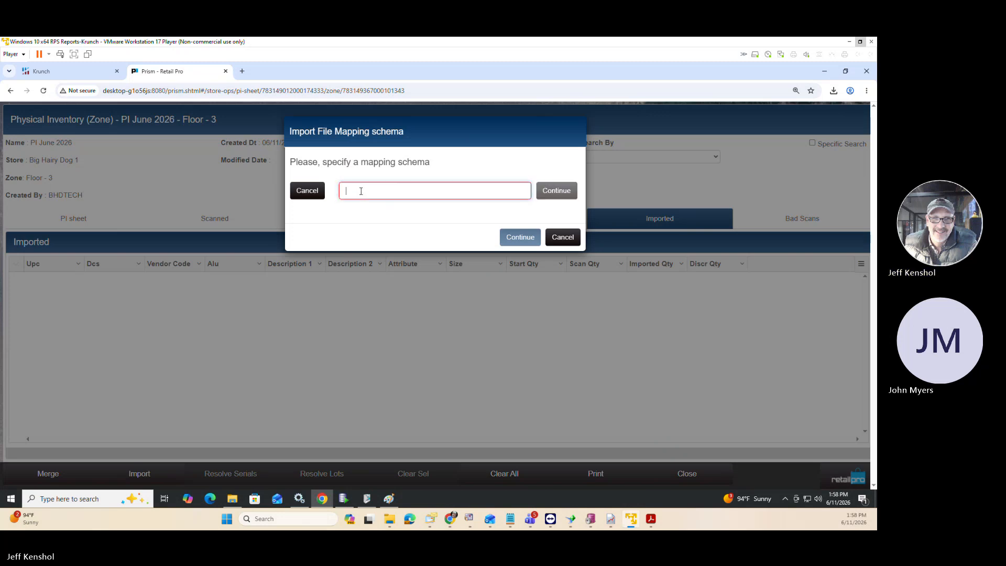
text(PI Item i)
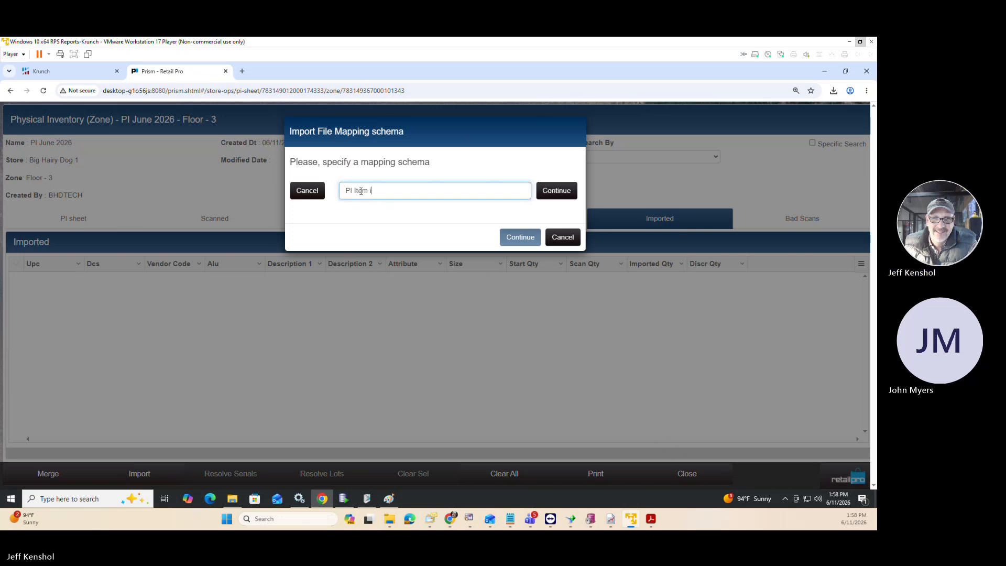
text(mport2)
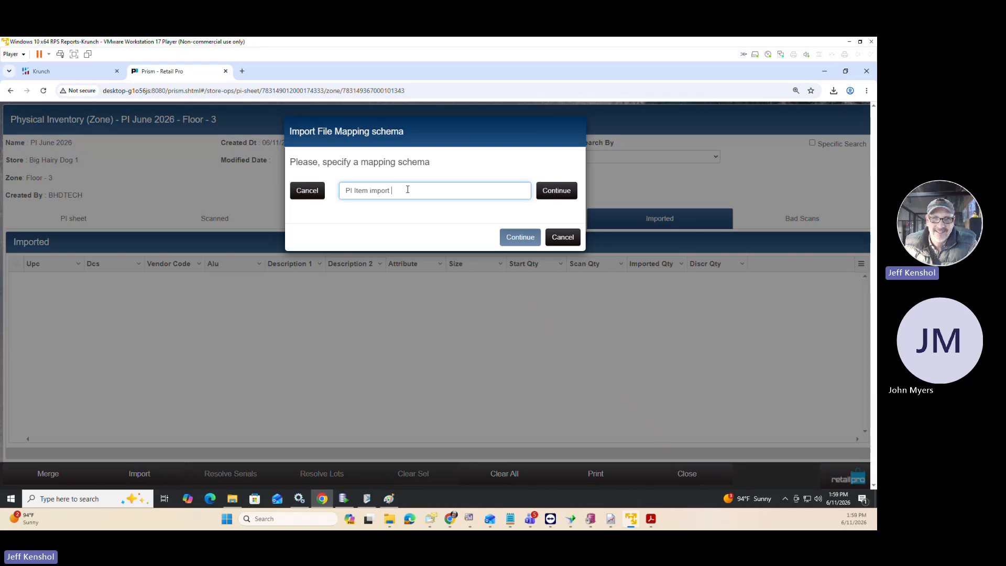
text(8)
click(551, 192)
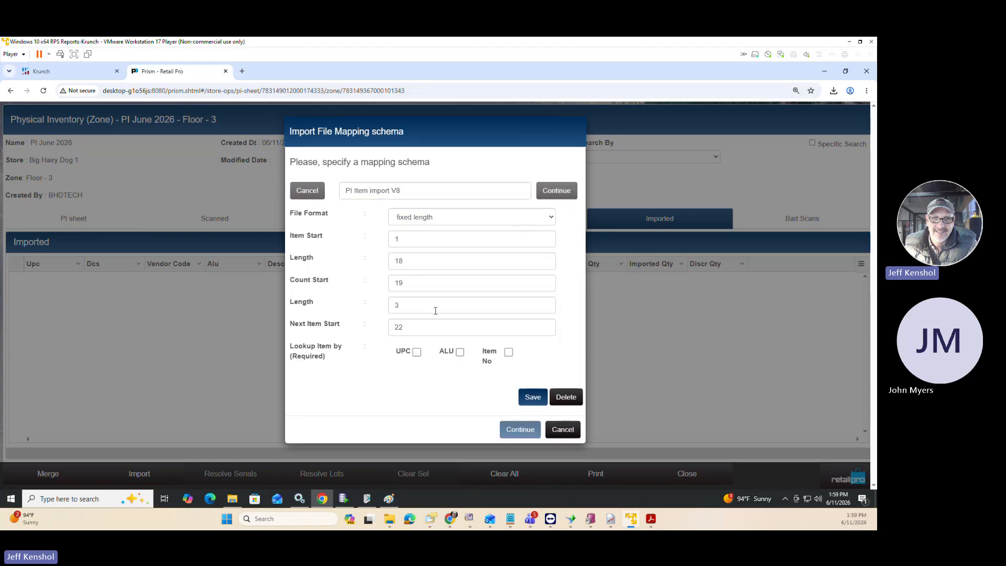
Set the new schema's file format to delimited, with item lookup by UPC, ALU and Item No, and save it.
click(443, 221)
click(417, 246)
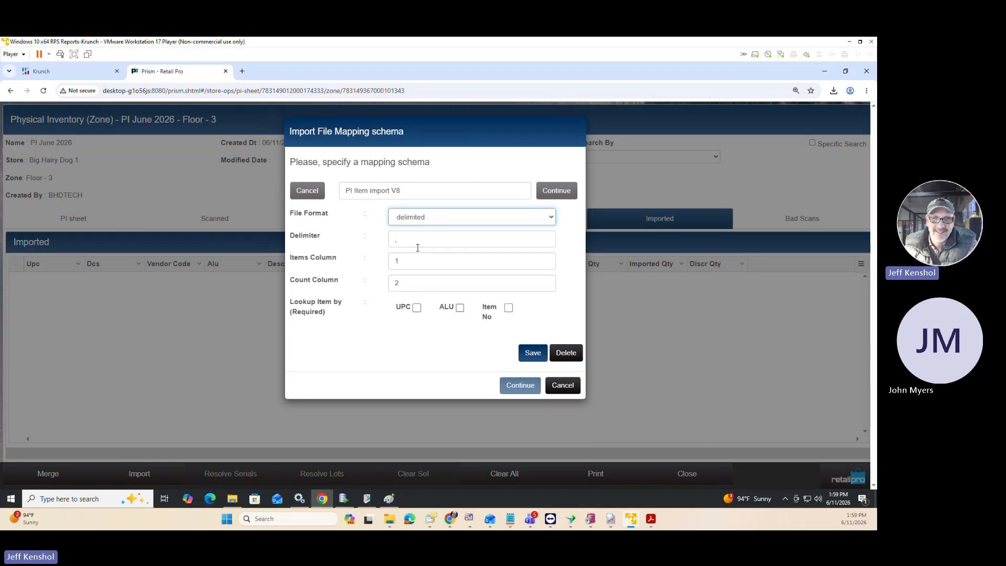
click(417, 308)
click(459, 307)
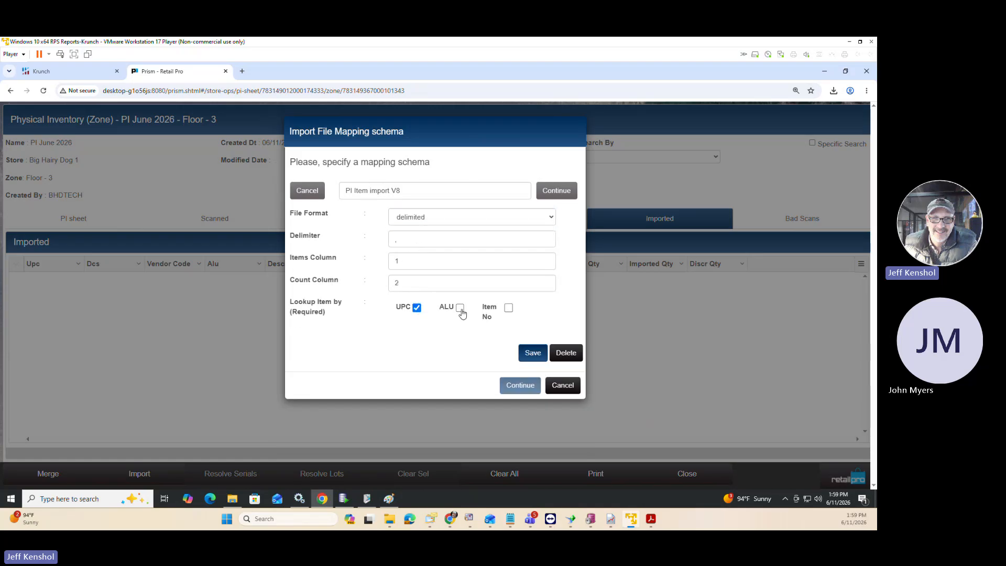
click(509, 307)
click(539, 355)
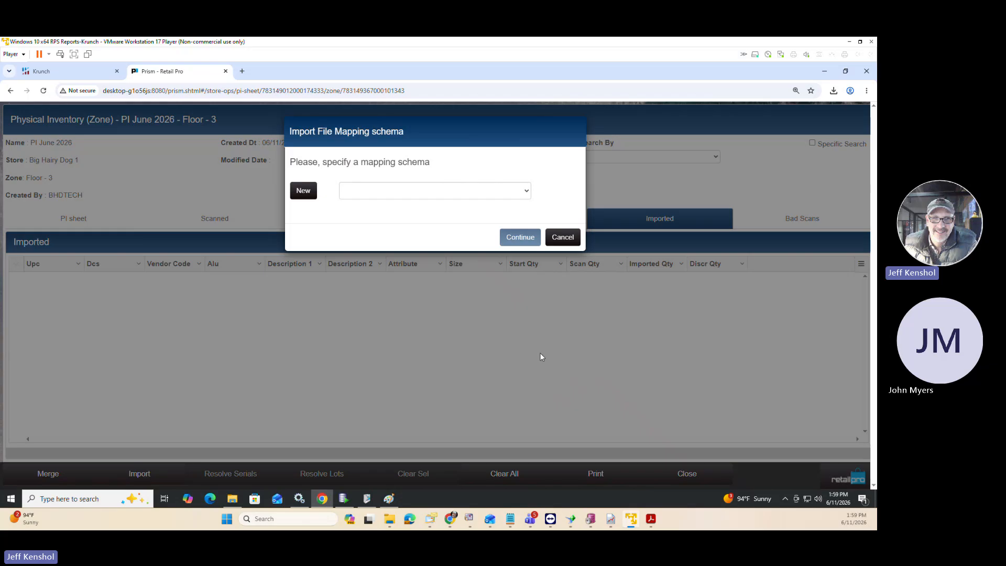
Import Zone Import.txt from the desktop into Floor - 3 using the PI Item Import mapping schema.
click(396, 197)
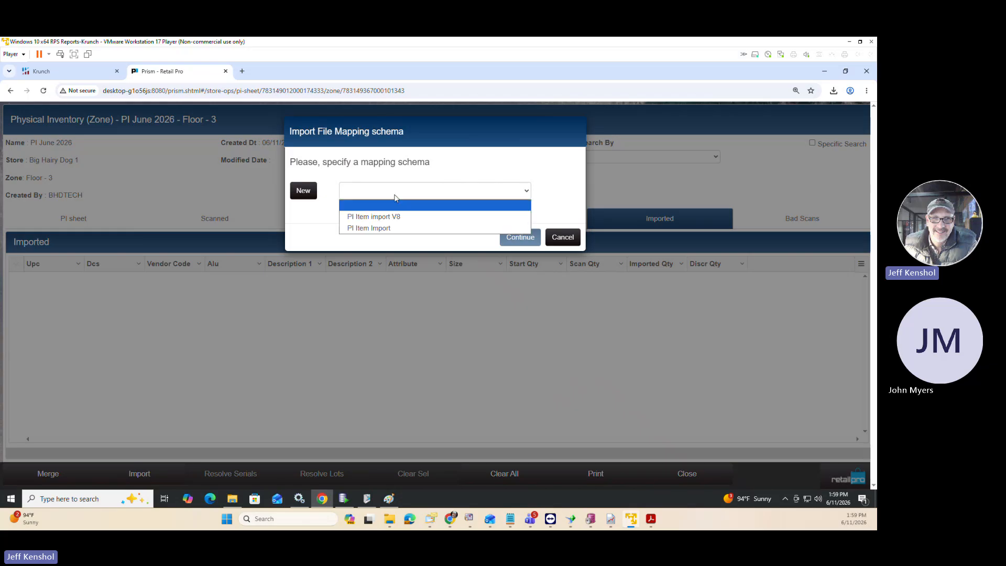
click(410, 227)
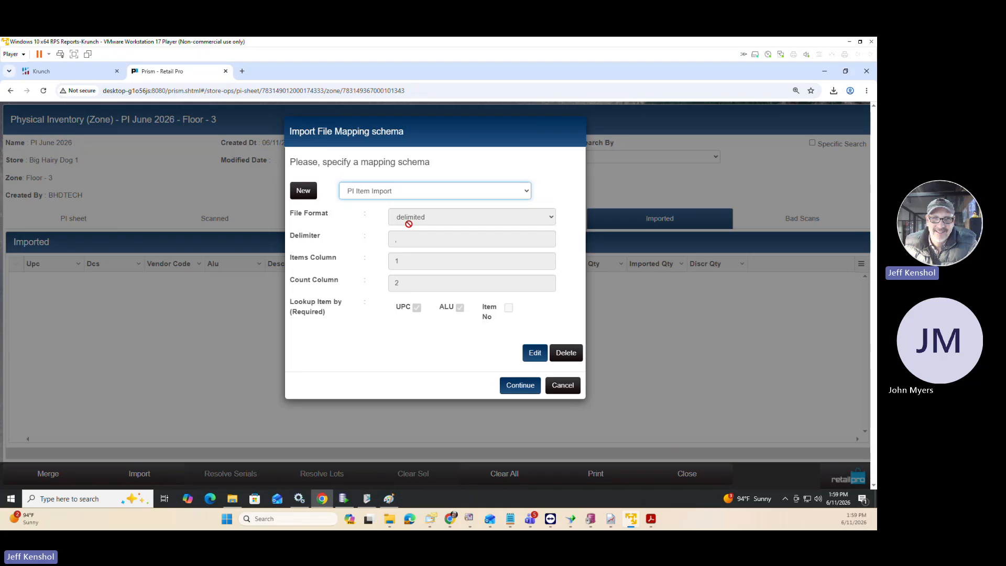
click(524, 385)
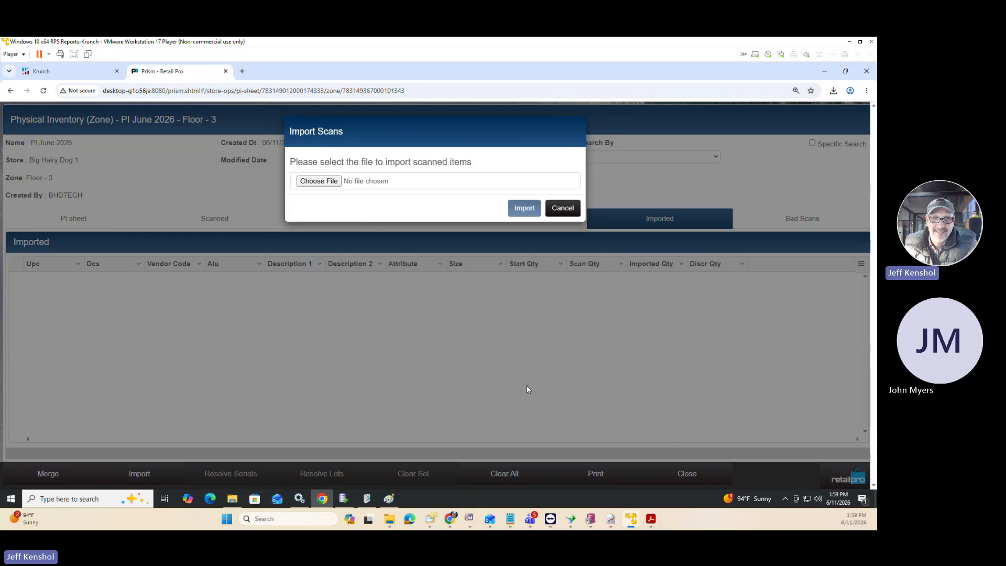
click(339, 184)
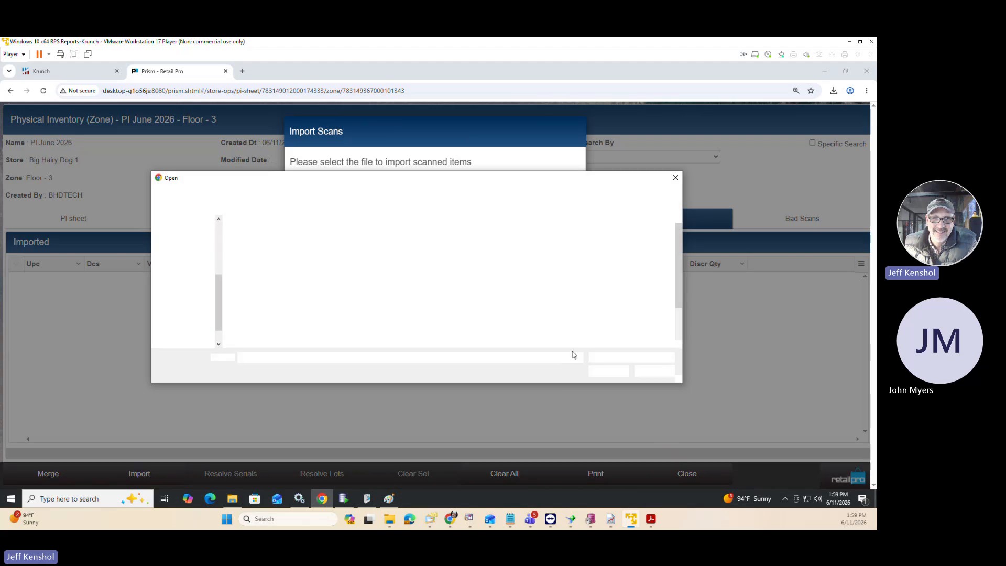
scroll(557, 334, down, 3)
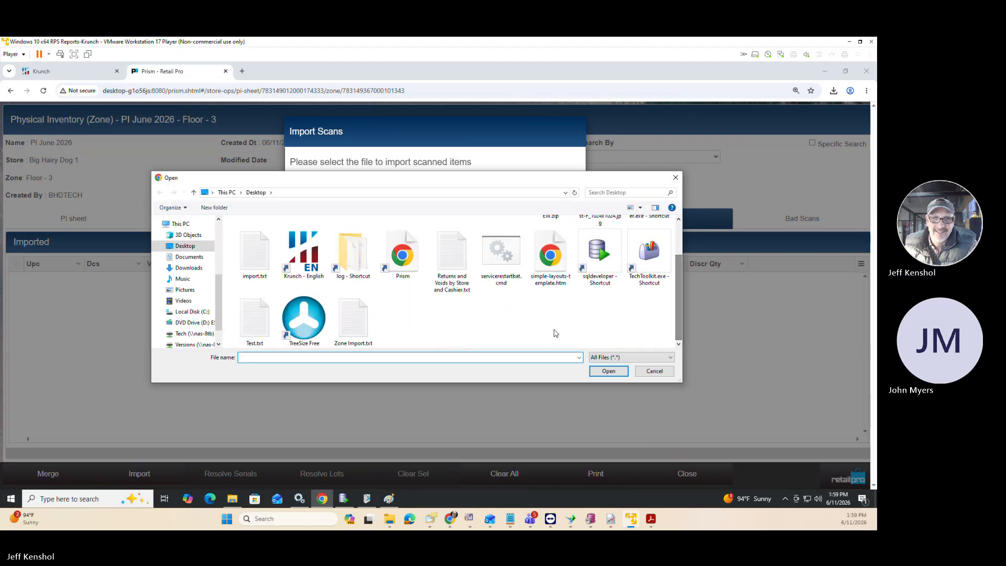
click(362, 327)
click(593, 372)
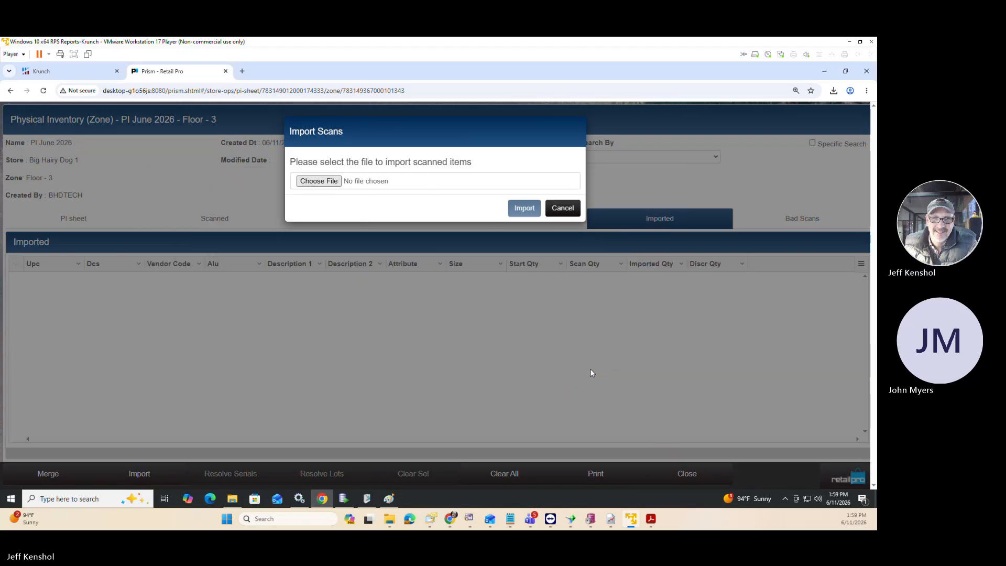
click(524, 207)
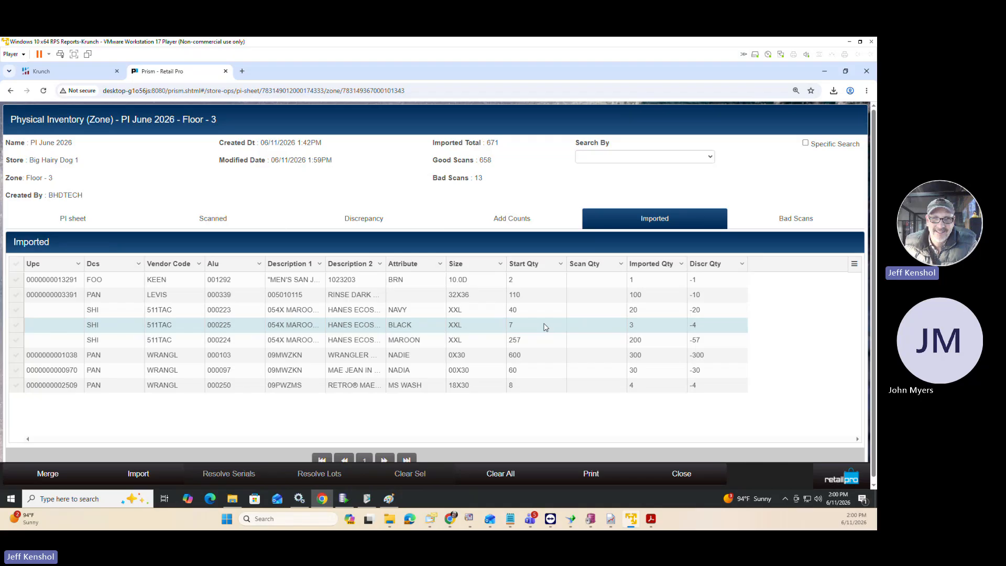
Clear all bad scans from the Floor - 3 zone sheet.
click(800, 231)
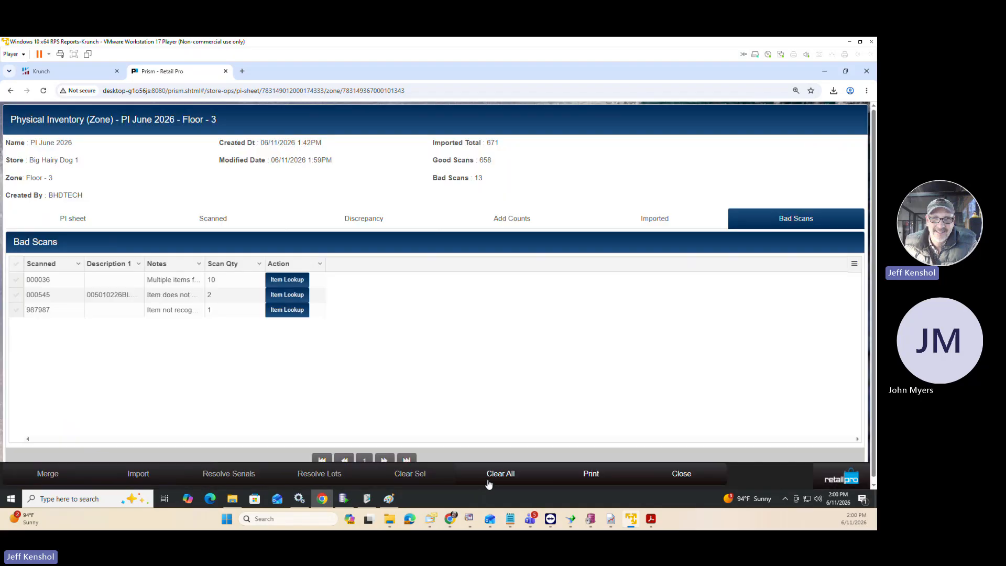
click(493, 474)
click(532, 183)
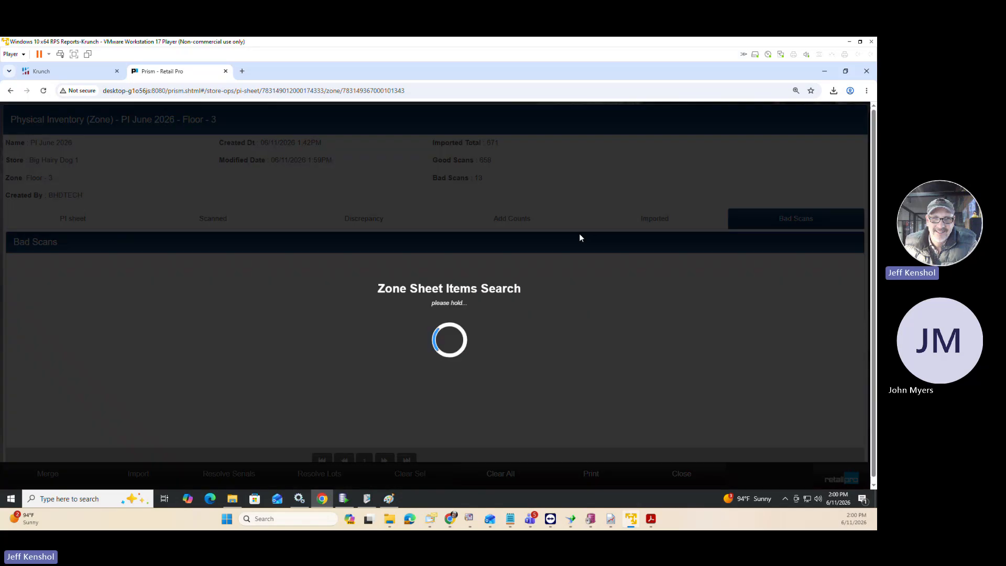
Merge all imported item counts of Floor - 3 into its scanned counts.
click(663, 221)
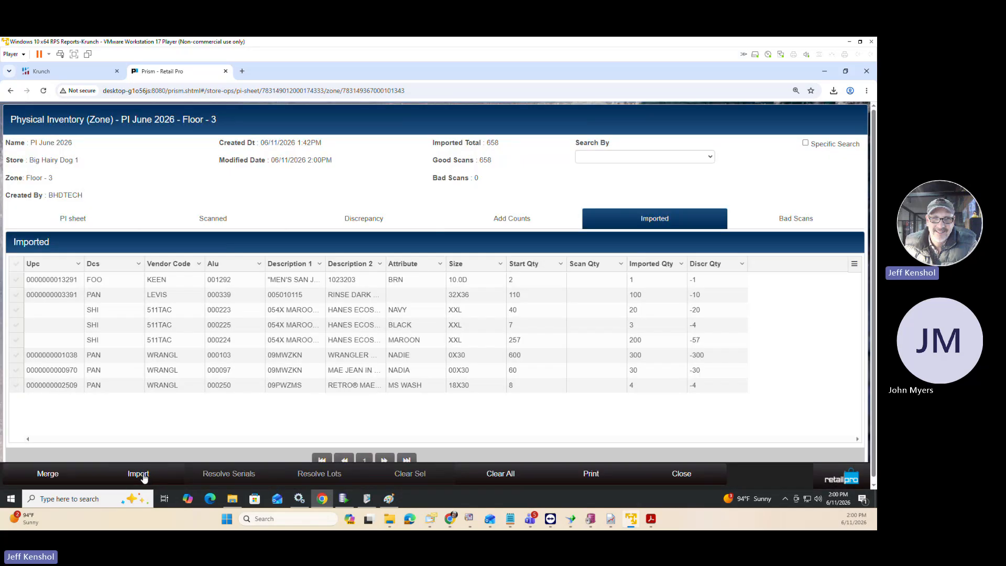
click(152, 471)
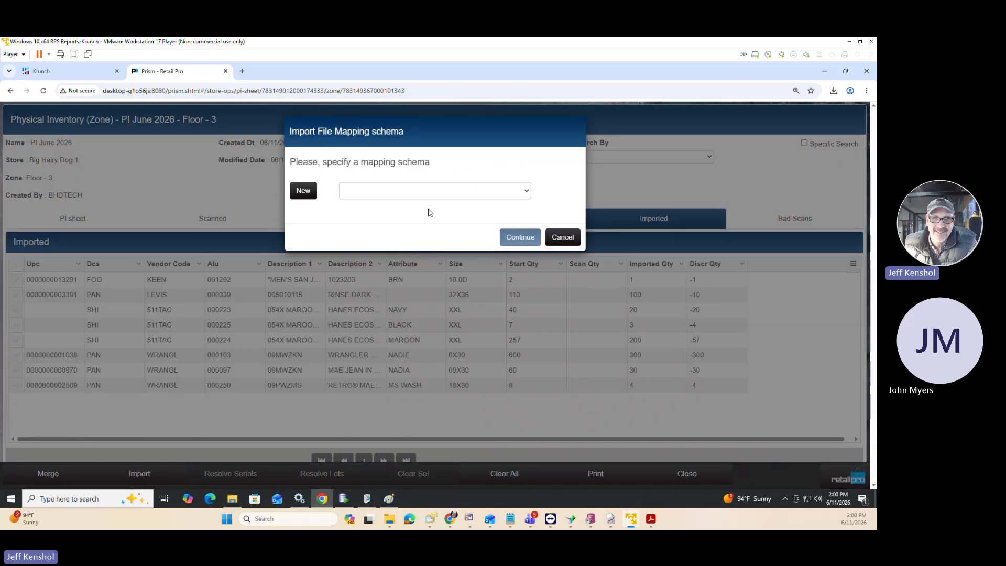
click(561, 239)
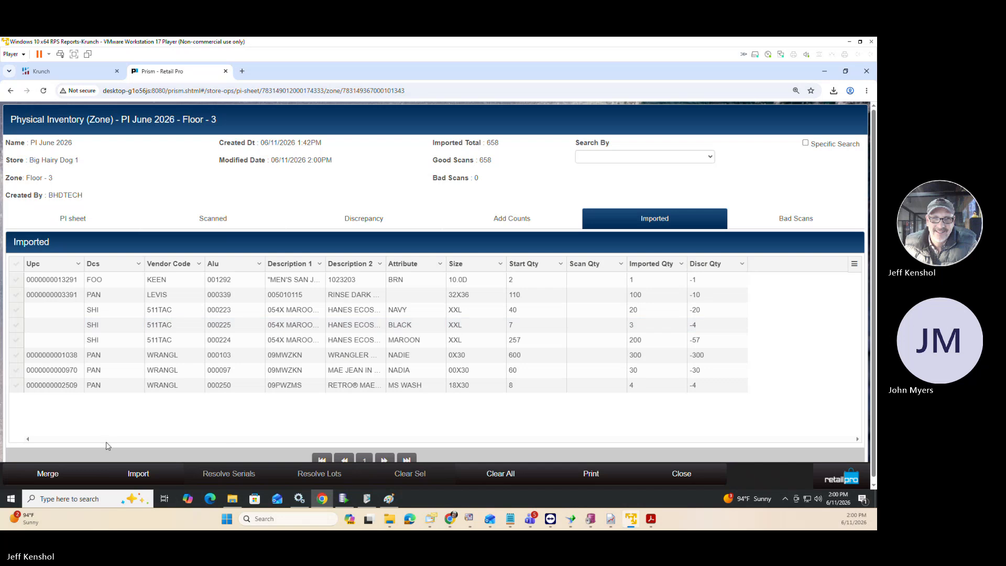
click(48, 473)
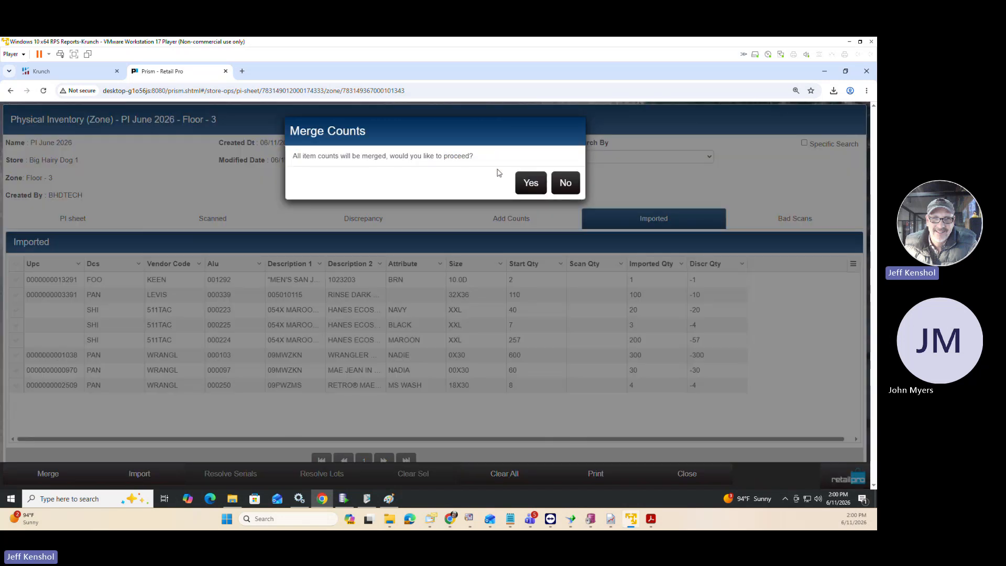
click(521, 188)
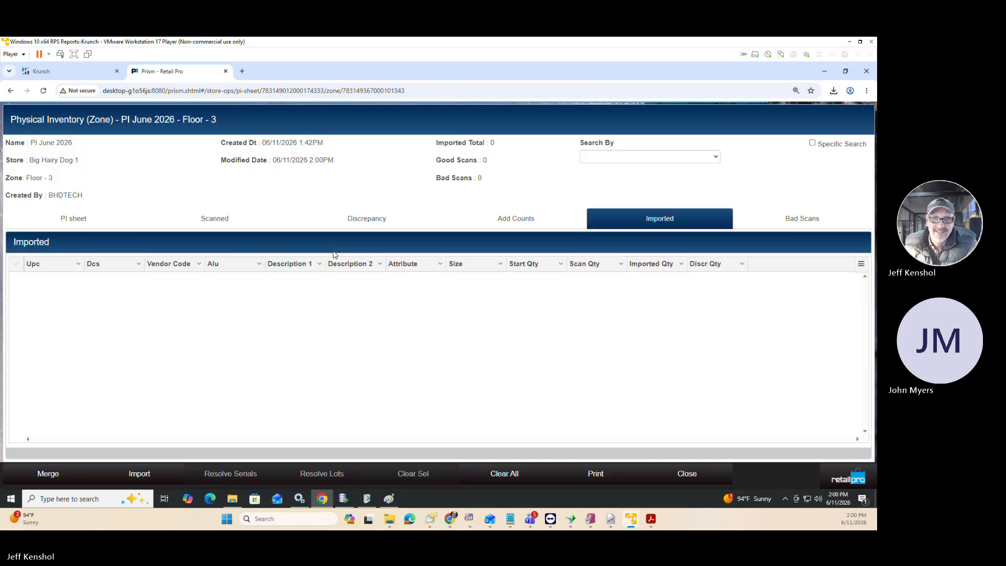
Review the scanned items and the PI sheet of Floor - 3, and return to the PI June 2026 zone list.
click(221, 217)
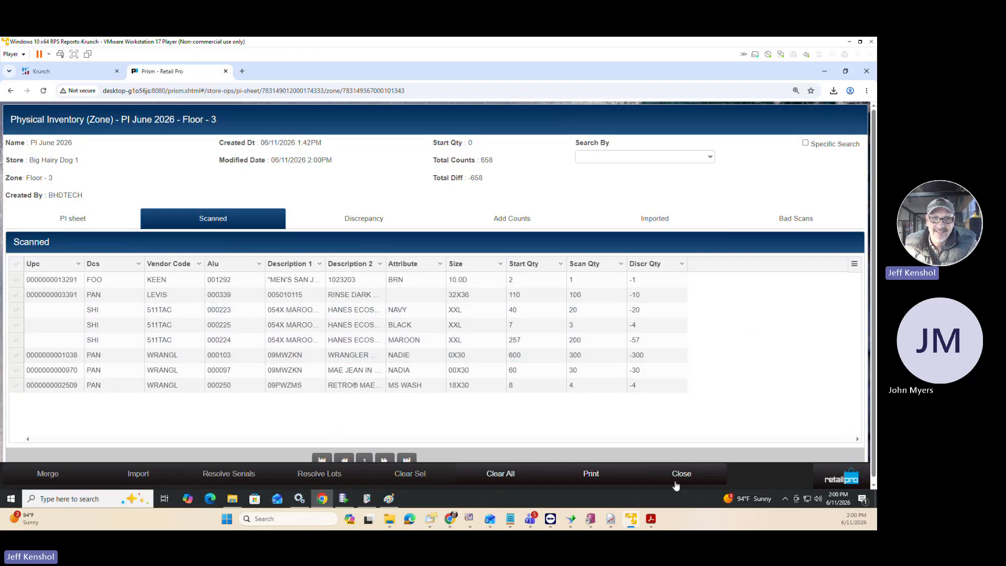
click(681, 475)
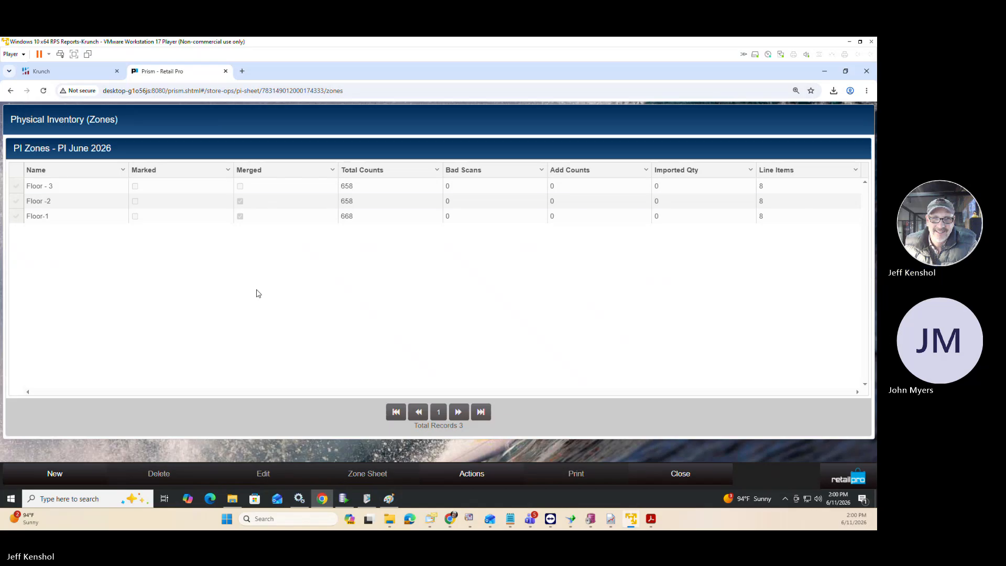
click(16, 187)
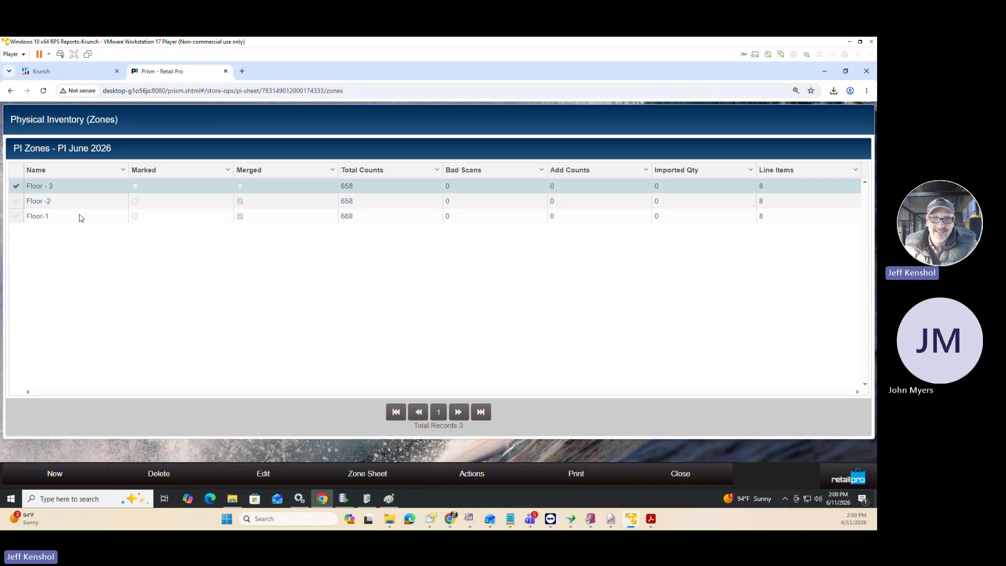
click(365, 475)
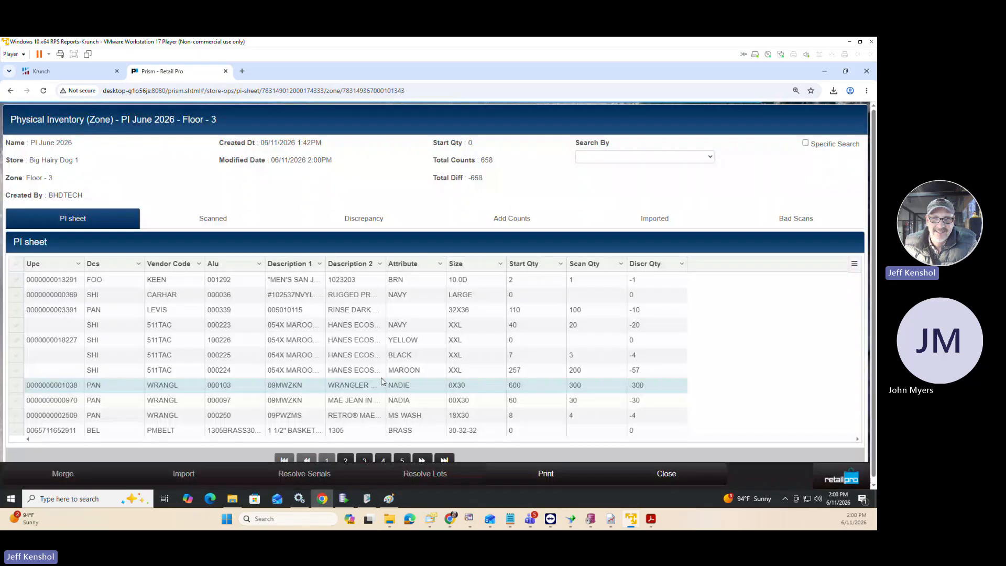
click(681, 479)
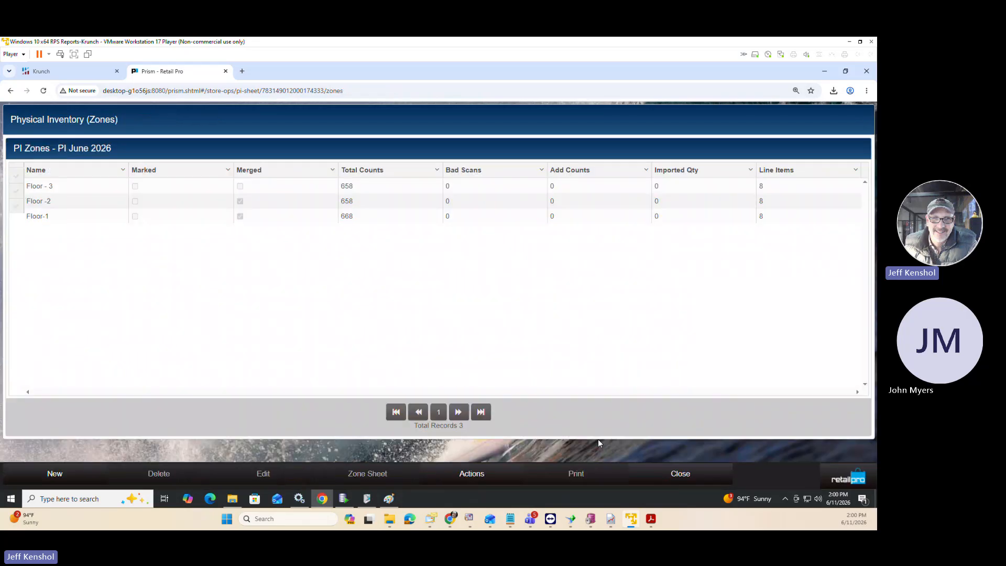
Mark the Floor - 3 zone and merge the marked zones into the PI June 2026 sheet.
click(17, 187)
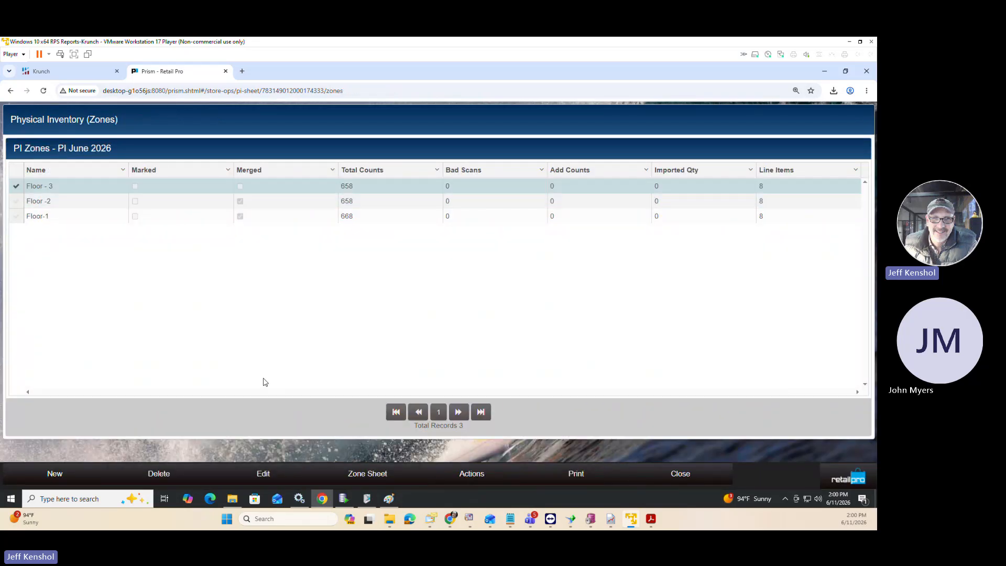
click(467, 479)
click(458, 425)
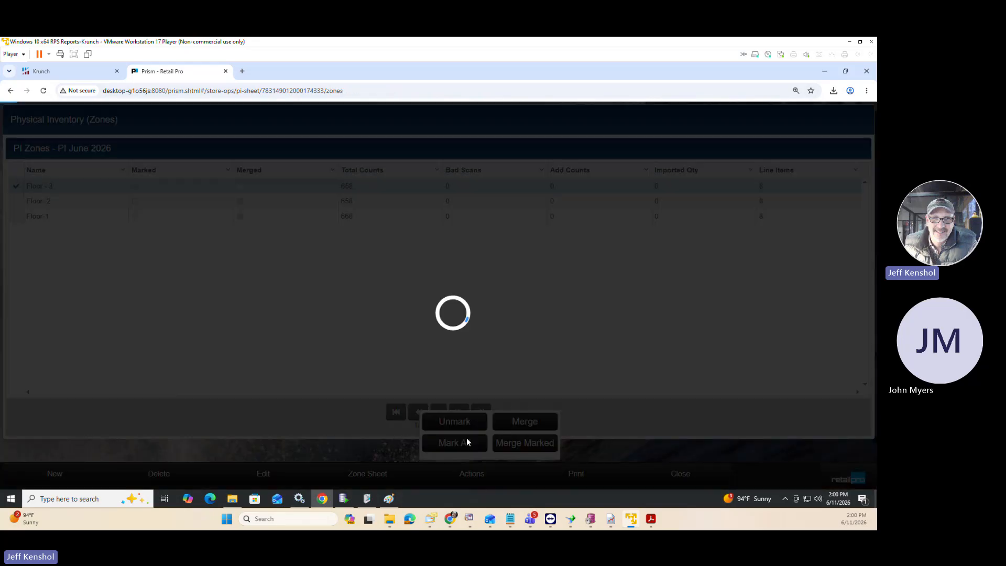
click(504, 443)
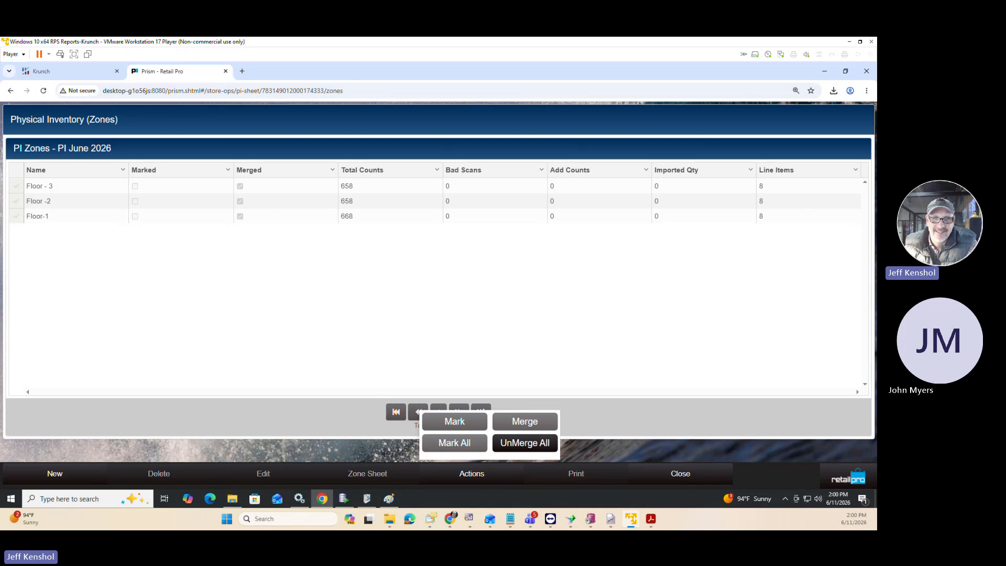
Switch to the PI StepsPrism.txt notes in Notepad and review the counting steps from scanner upload to merging the zone.
drag(0, 140, 303, 96)
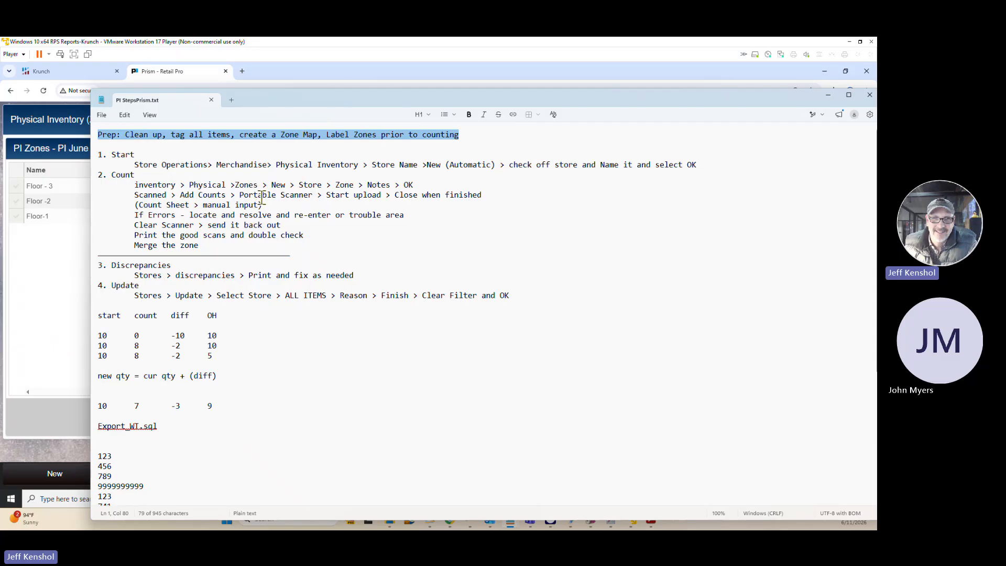
drag(262, 205, 146, 199)
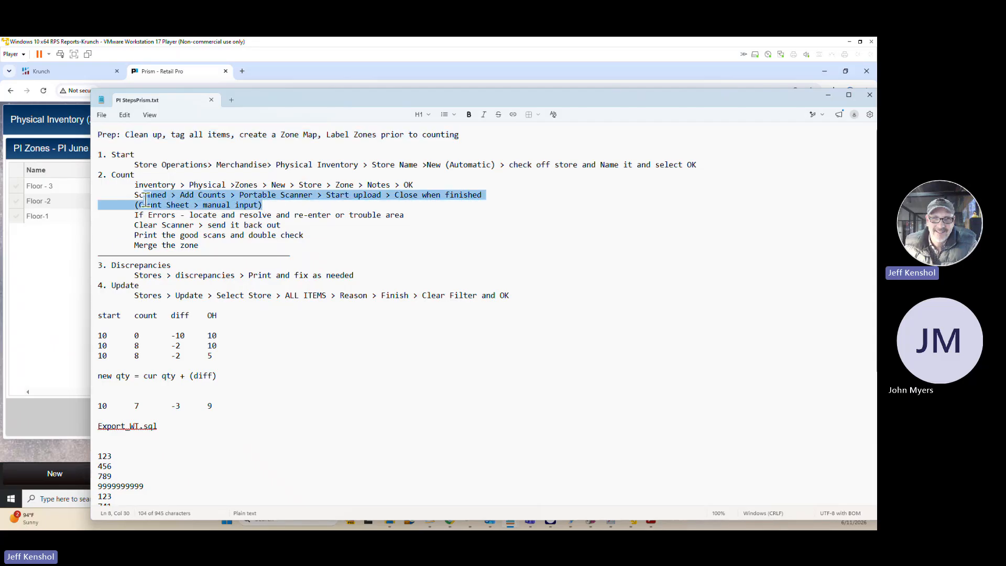
click(177, 217)
drag(279, 215, 326, 221)
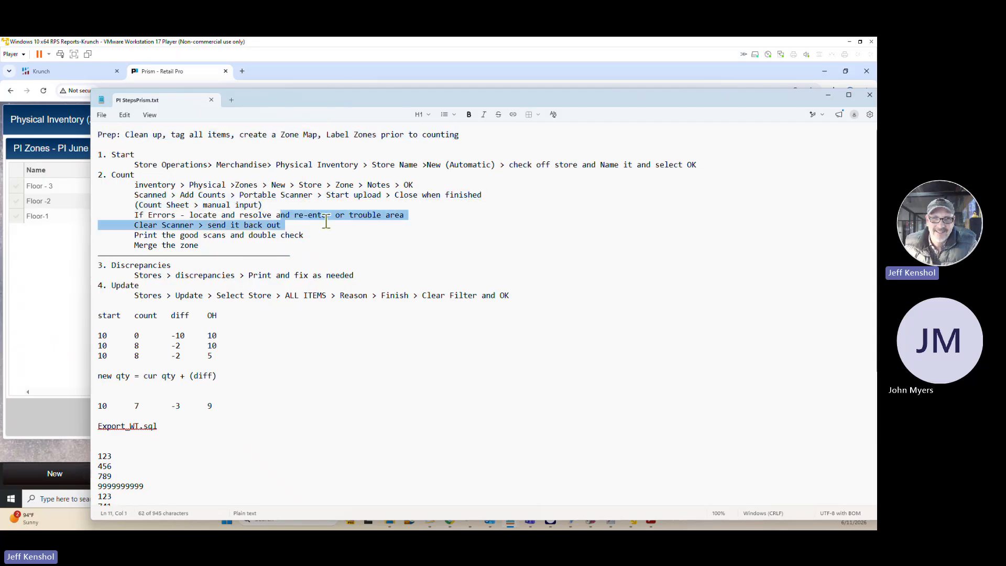
click(382, 215)
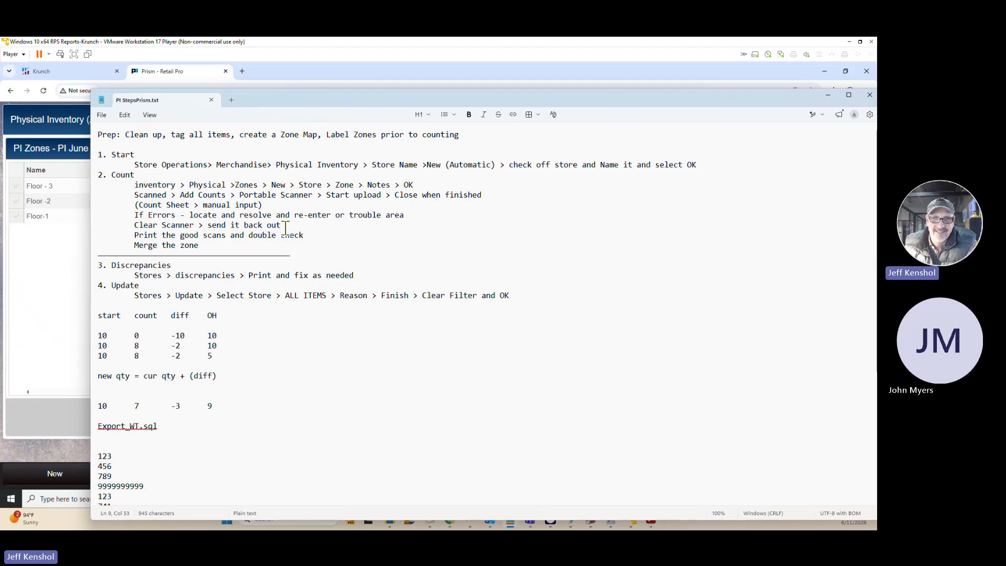
drag(286, 226, 122, 225)
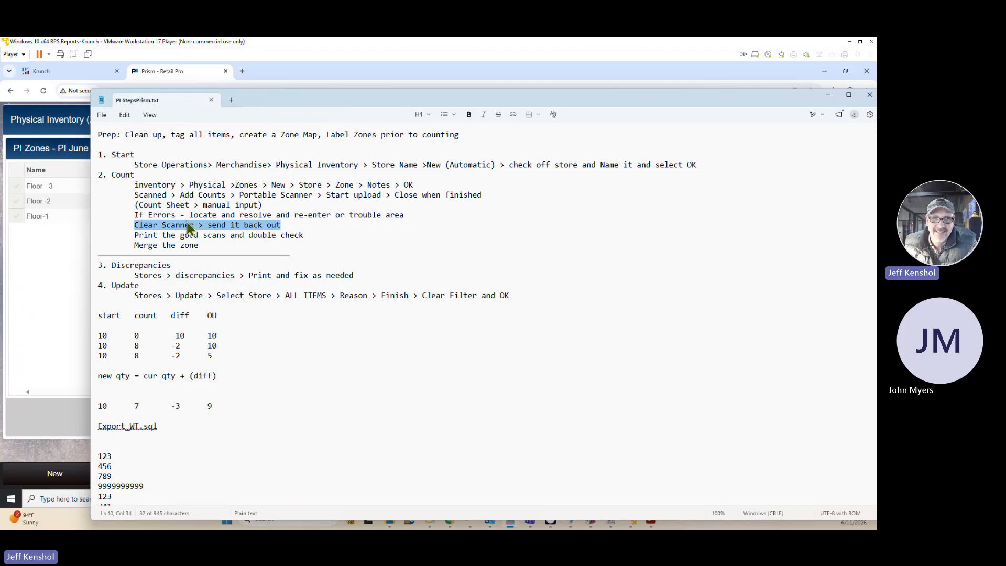
click(175, 246)
click(216, 246)
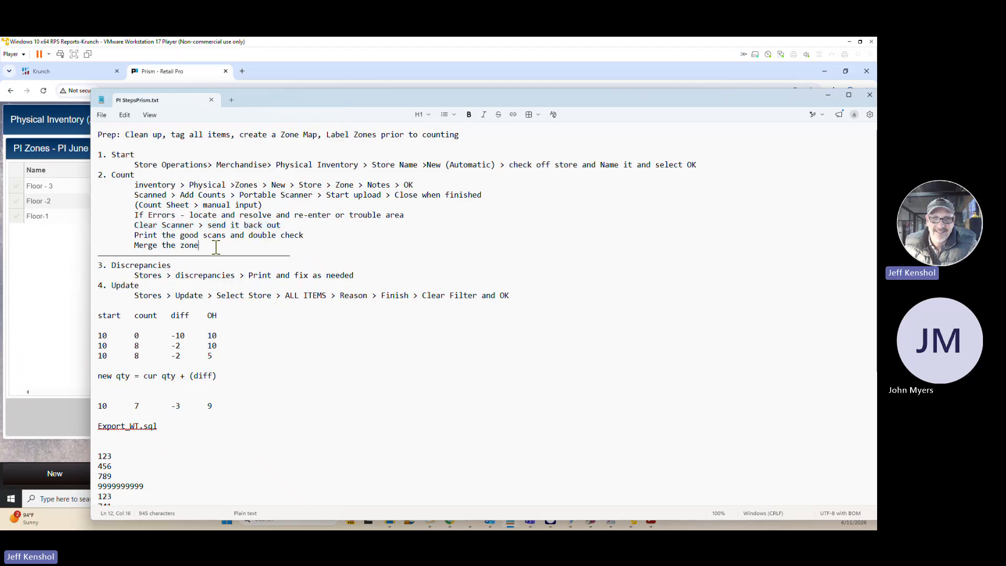
drag(309, 254, 78, 257)
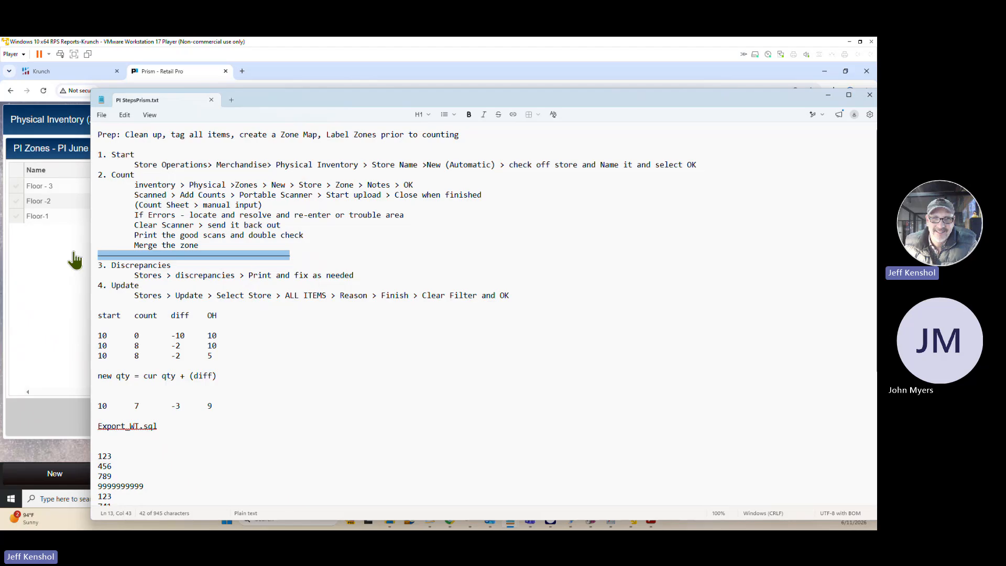
Examine the start, count, diff and OH example rows in the notes and the new quantity formula below them.
scroll(240, 336, down, 3)
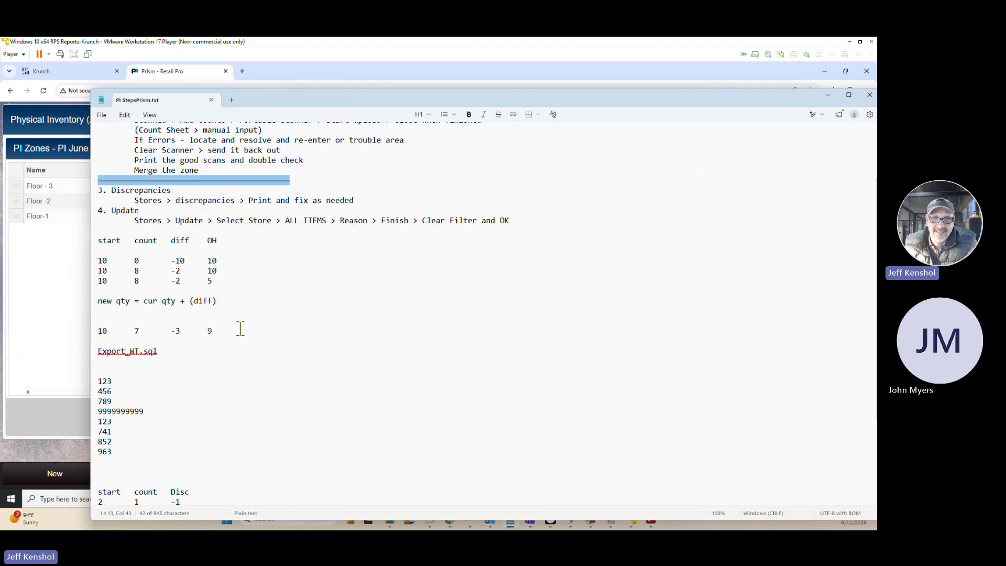
drag(218, 261, 98, 260)
click(223, 261)
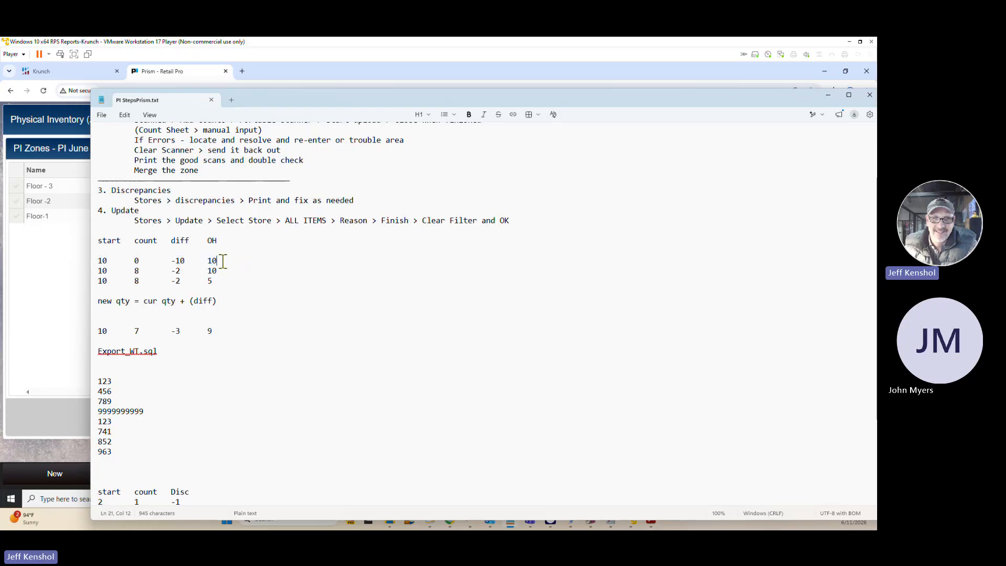
drag(223, 261, 207, 261)
drag(109, 255, 167, 260)
drag(140, 271, 166, 271)
drag(241, 300, 86, 296)
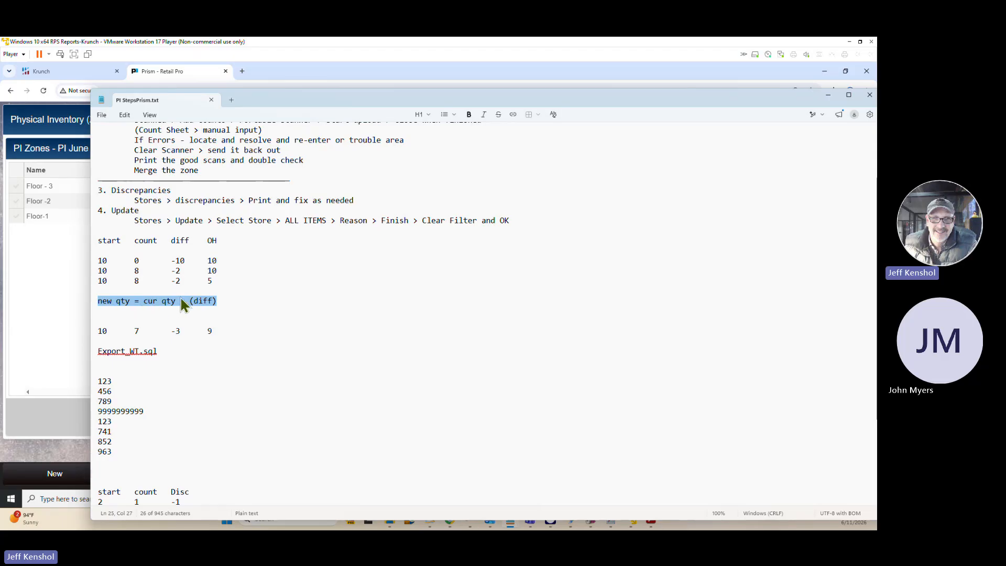
Check the count, diff and on-hand values of the second and third example rows against the new quantity formula.
double_click(212, 270)
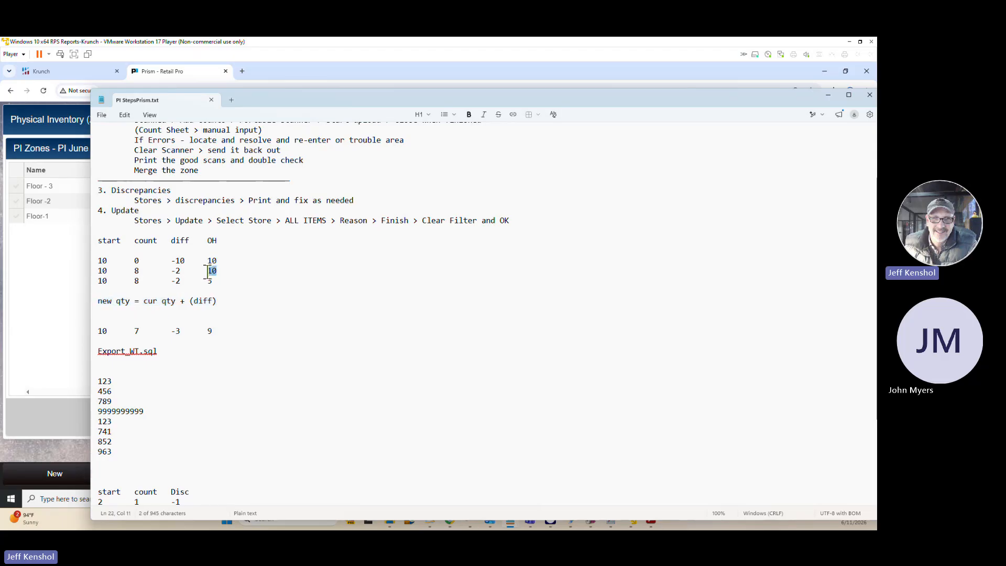
double_click(176, 270)
shift+click(218, 270)
double_click(134, 270)
double_click(208, 281)
drag(227, 281, 171, 282)
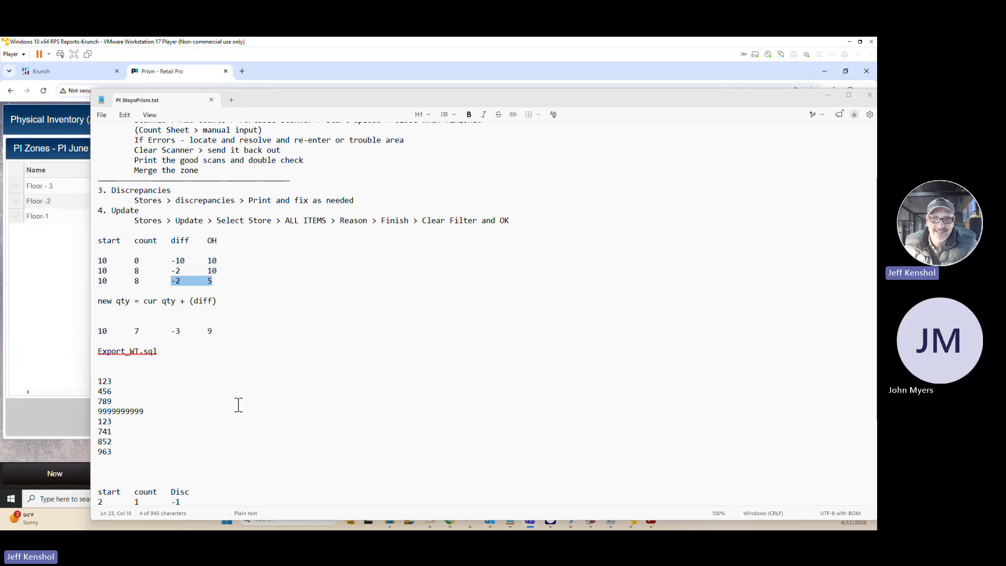
Work through the separate example row below the new quantity formula, and return to the Start heading of the notes.
double_click(135, 330)
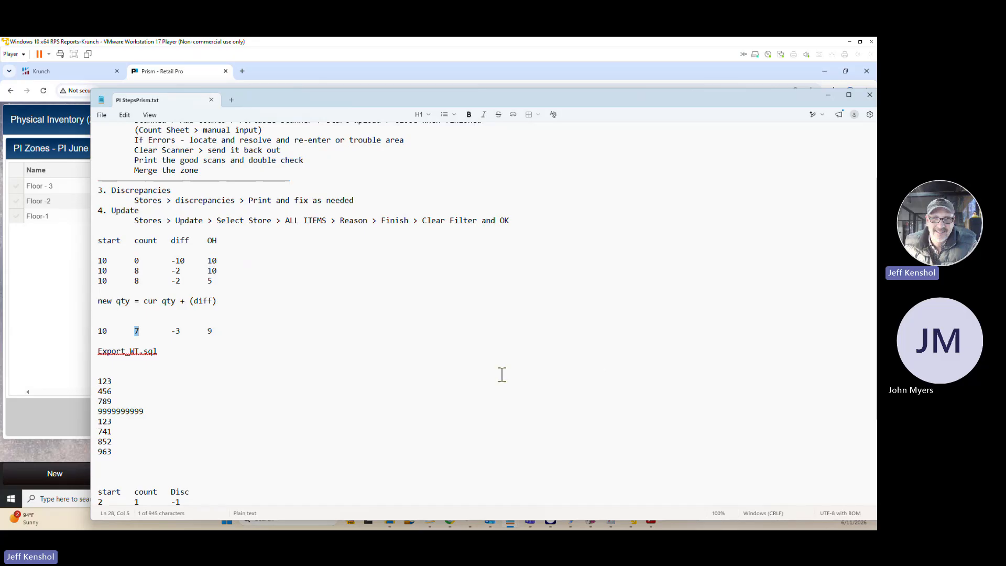
click(177, 331)
drag(177, 332, 169, 337)
drag(231, 333, 206, 332)
drag(116, 333, 82, 333)
drag(231, 321, 204, 332)
click(244, 340)
drag(238, 332, 170, 332)
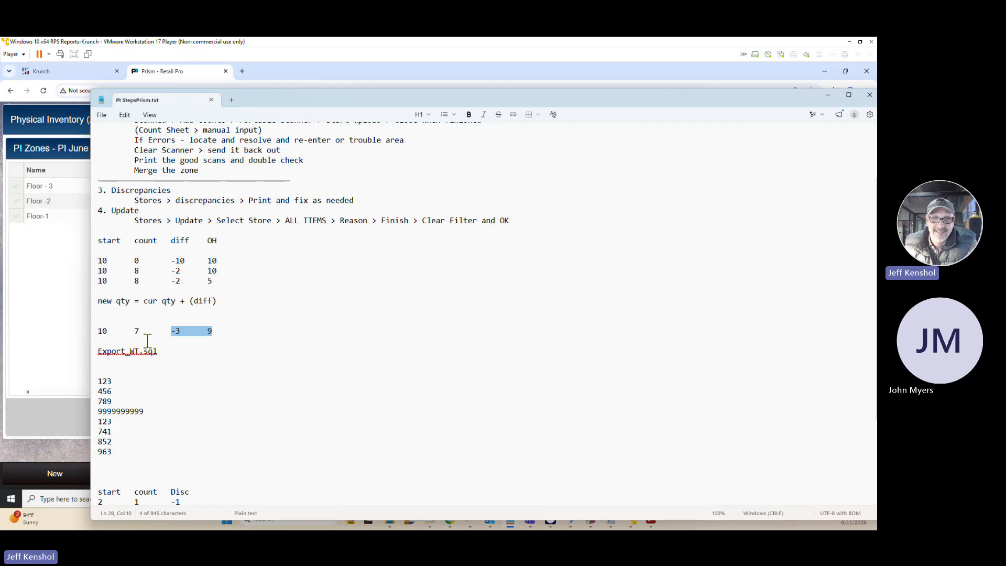
click(163, 330)
drag(217, 331, 92, 328)
scroll(490, 366, up, 3)
drag(137, 155, 101, 155)
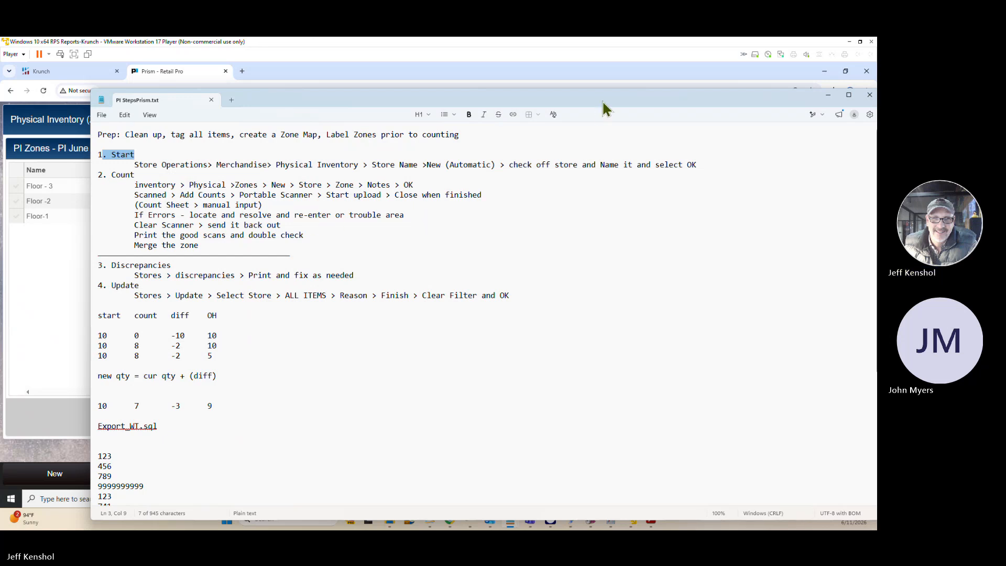
Put the notes away and close the zone list to return to the PI June 2026 sheet in Prism.
drag(601, 99, 582, 114)
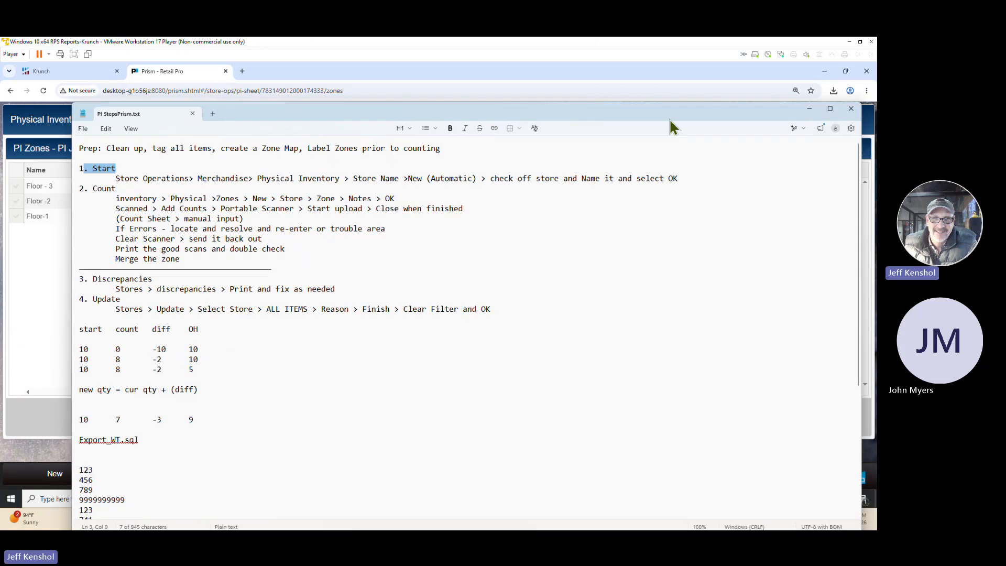
click(810, 111)
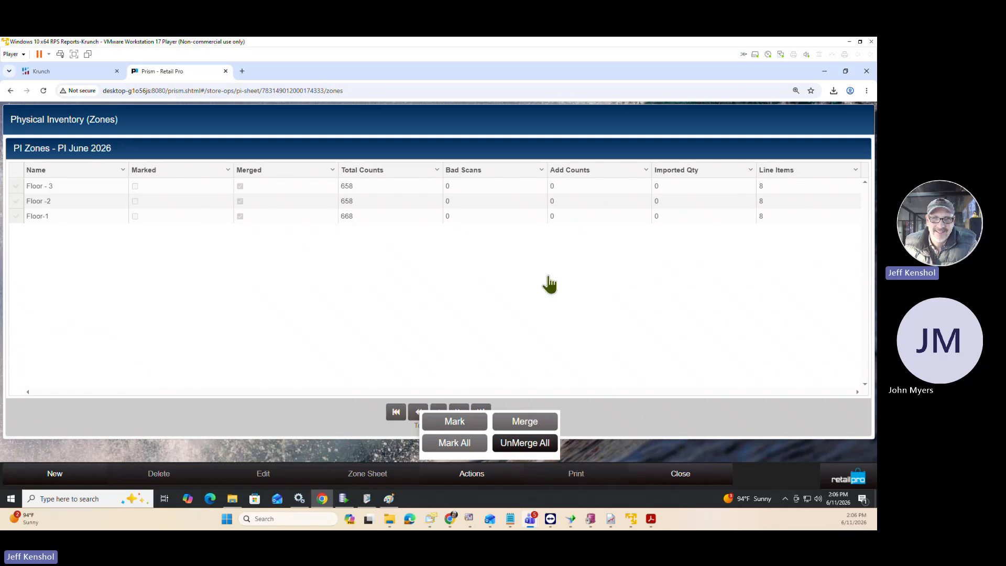
click(577, 449)
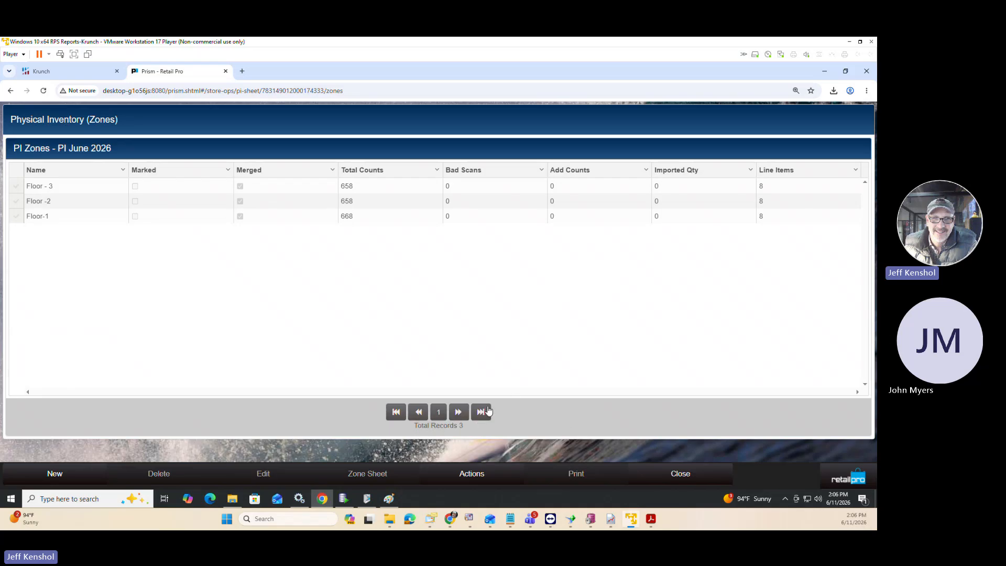
click(671, 477)
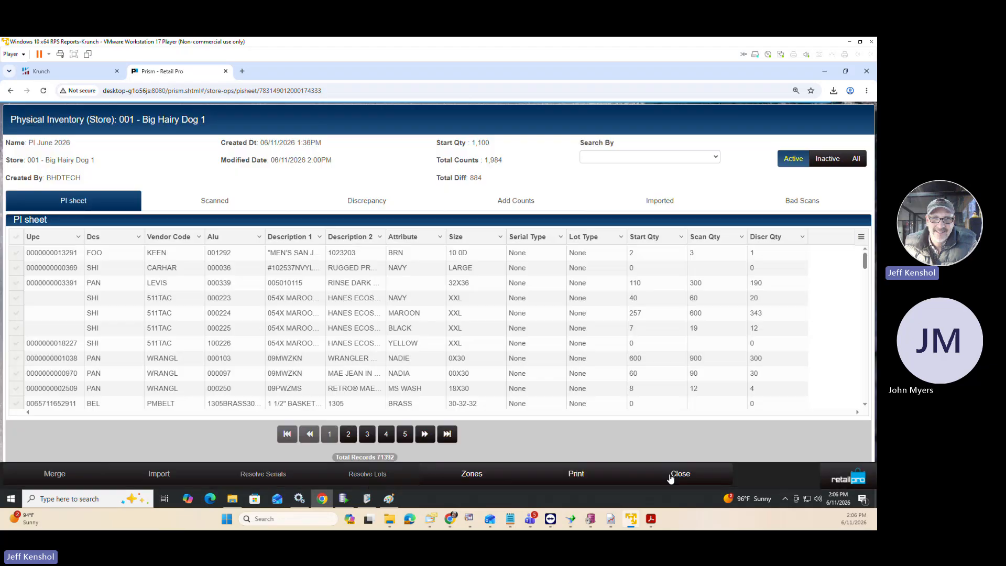
Open the discrepancies of PI June 2026 and preview them with the BHD Discrepancies print design.
click(372, 204)
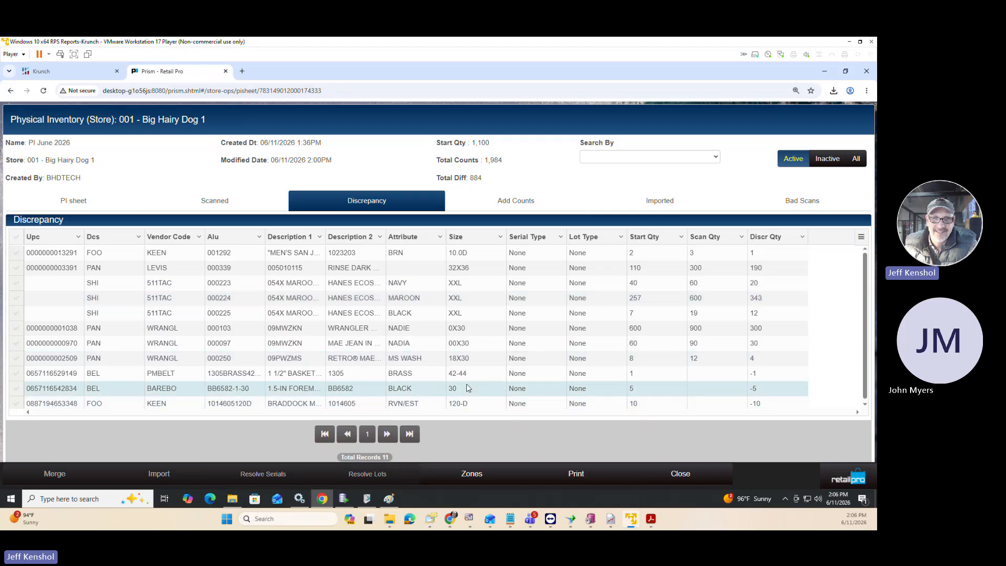
click(576, 474)
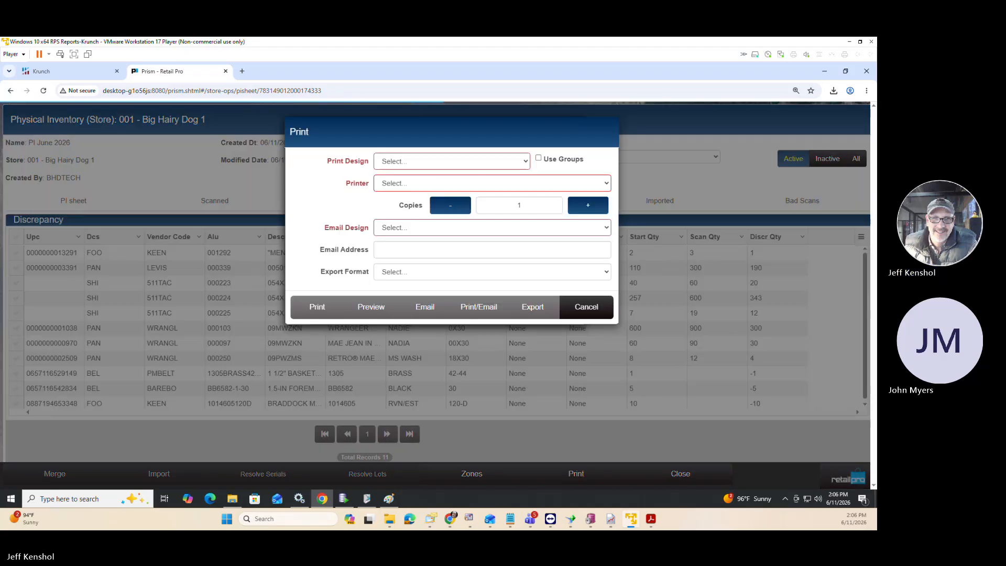
click(423, 162)
click(419, 172)
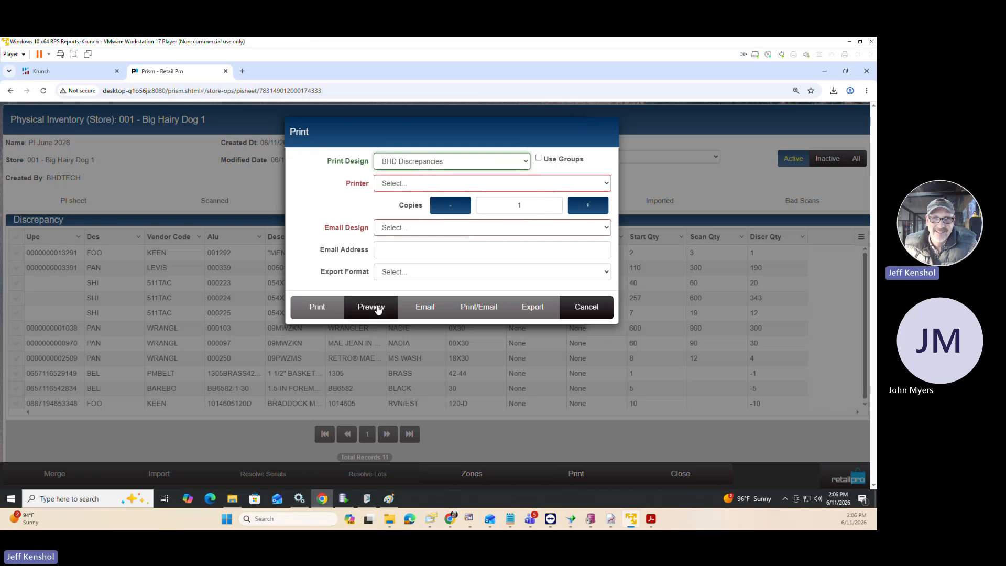
click(376, 309)
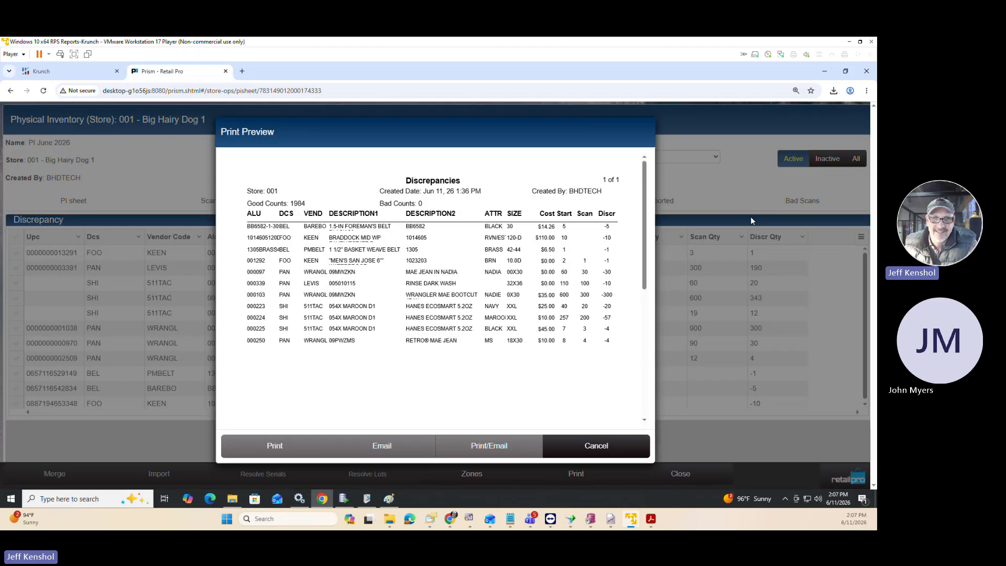
Enlarge the Discrepancies print preview to 175% and examine its cost, start, scan and discrepancy columns.
key(ctrl+plus)
key(ctrl+plus)
key(ctrl+plus)
key(ctrl+plus)
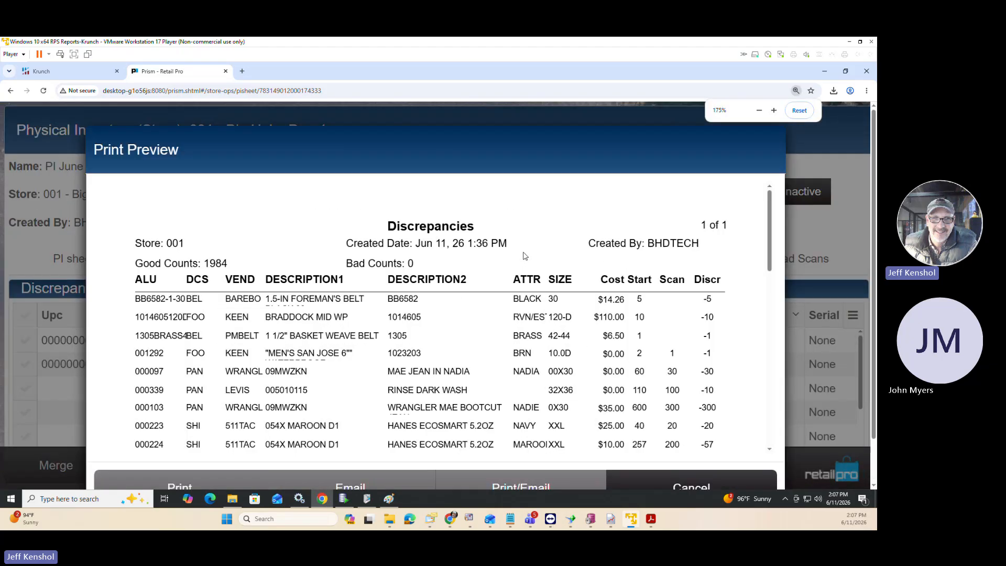
scroll(610, 260, down, 1)
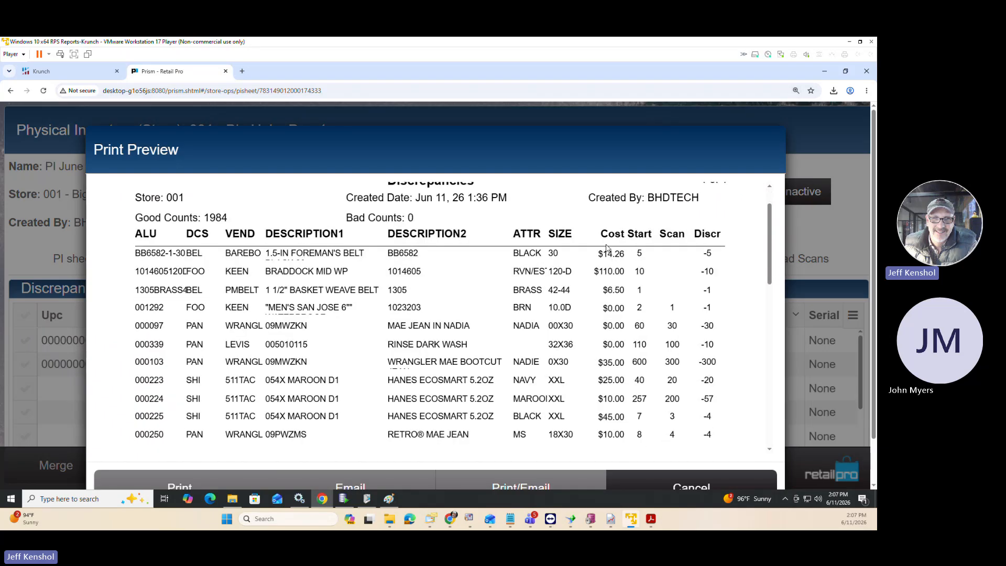
drag(626, 273, 623, 270)
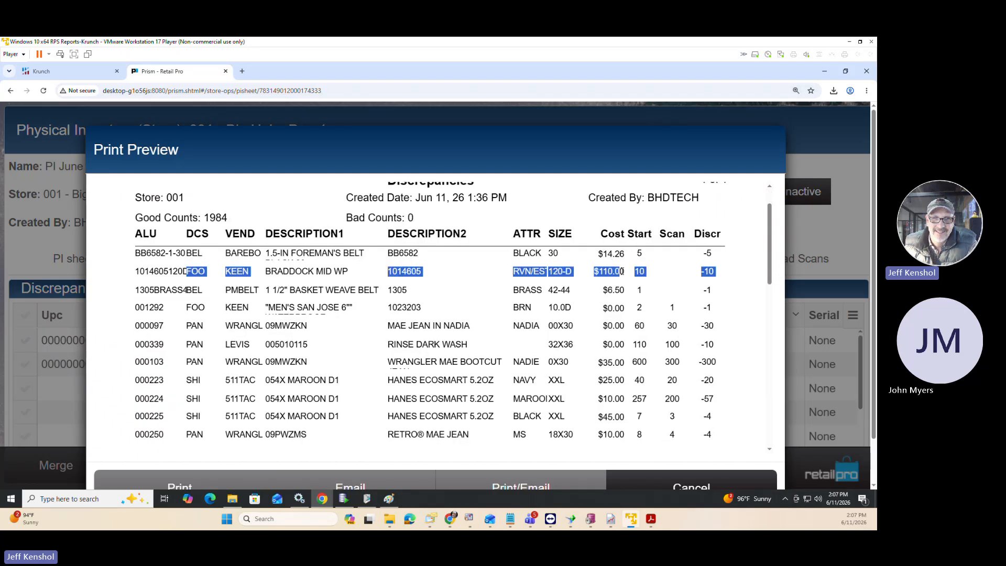
click(621, 253)
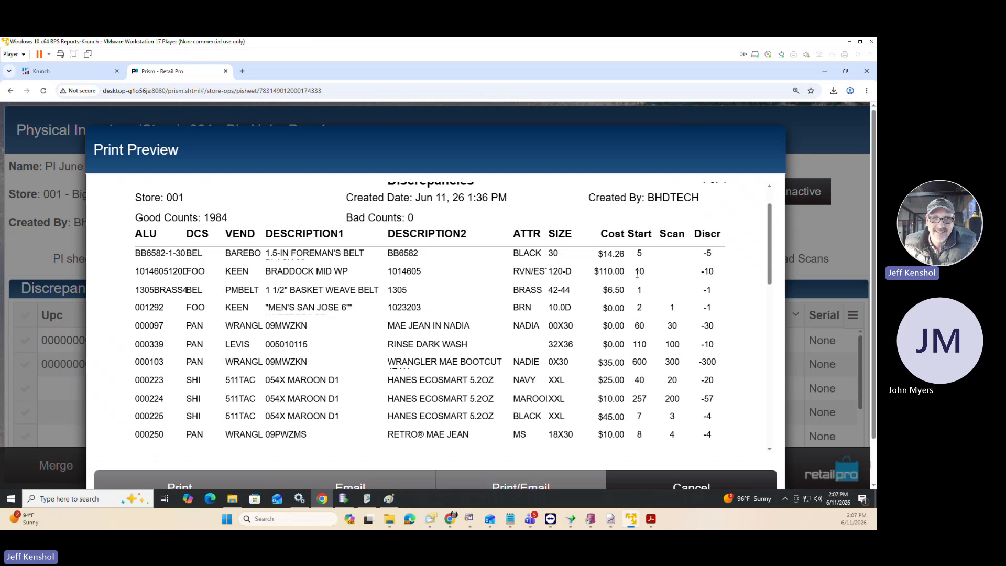
Switch to Prism Document Designer, inspect the expression of the Cost field in BHD Discrepancies, and return to the print preview.
click(368, 501)
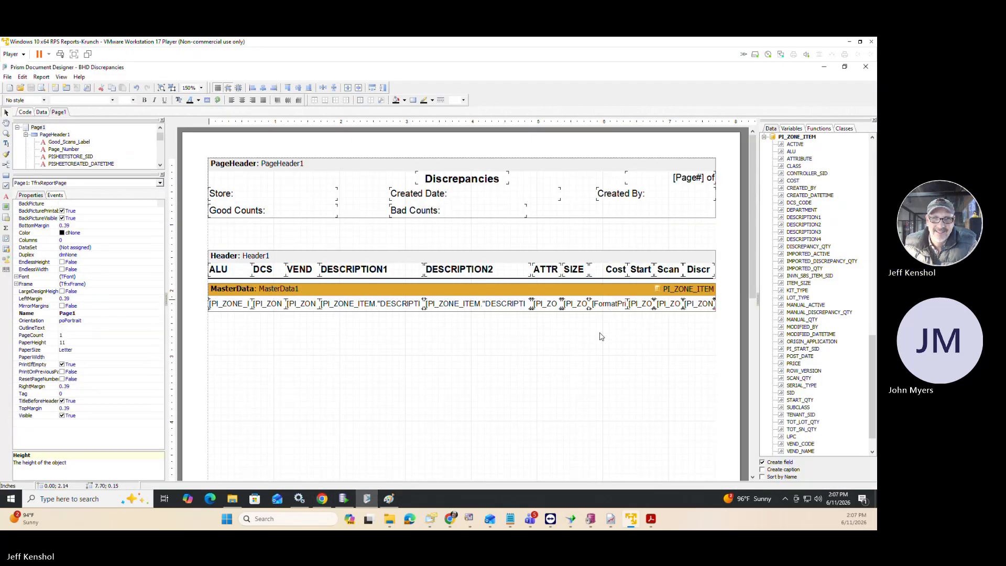
click(606, 308)
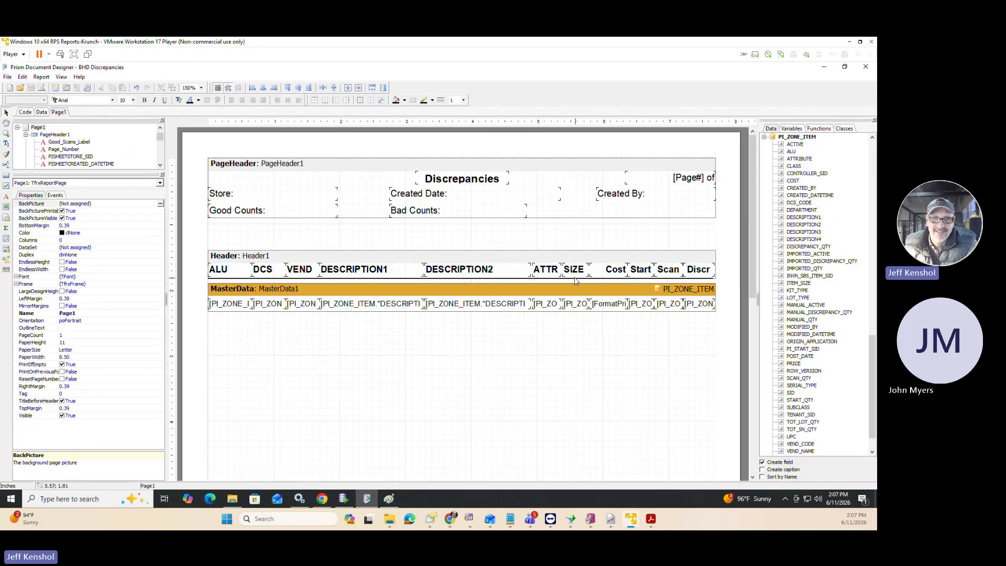
double_click(603, 308)
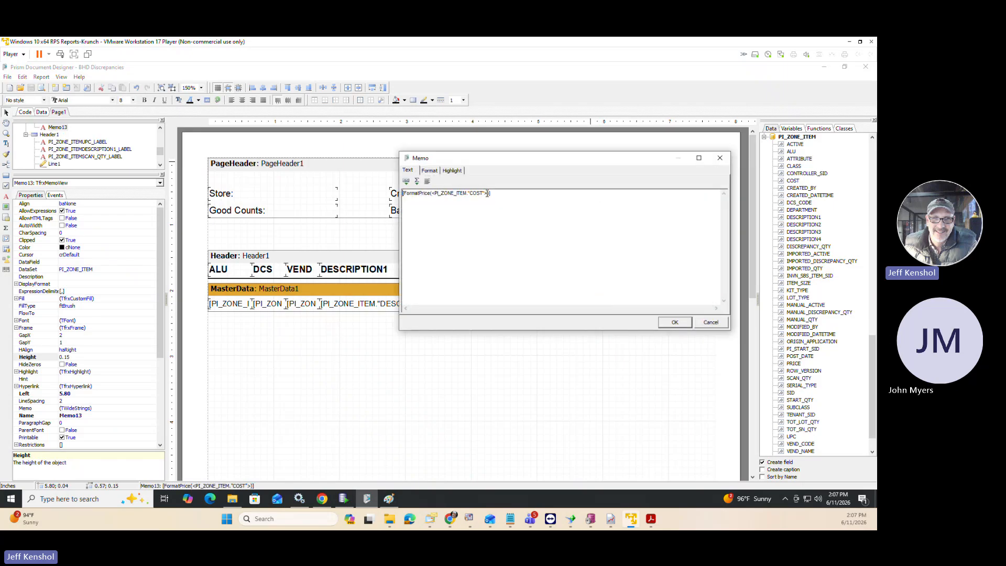
click(720, 158)
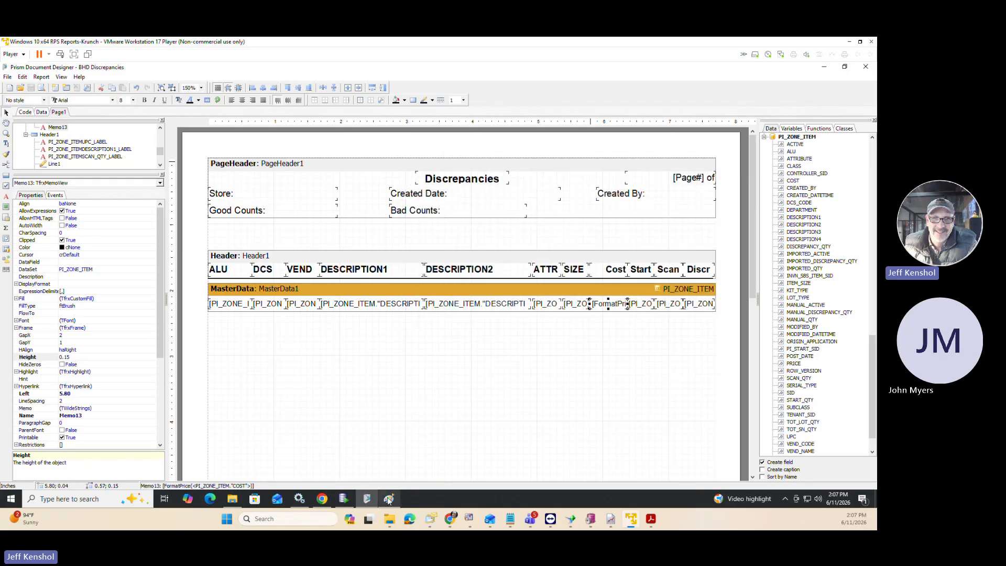
click(825, 67)
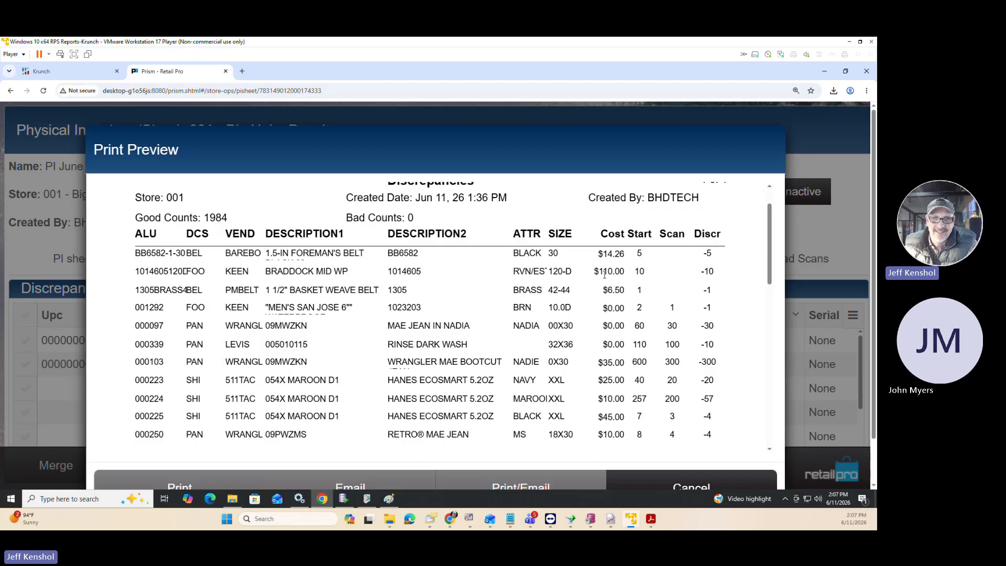
Examine the price formatting of the cost values in the first rows of the Discrepancies preview.
triple_click(623, 270)
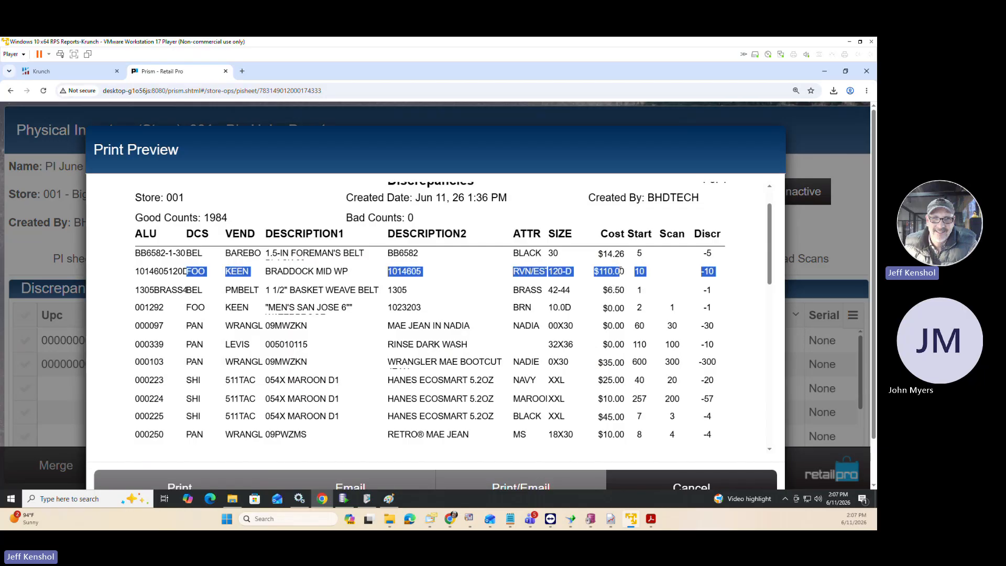
click(616, 271)
drag(616, 271, 620, 271)
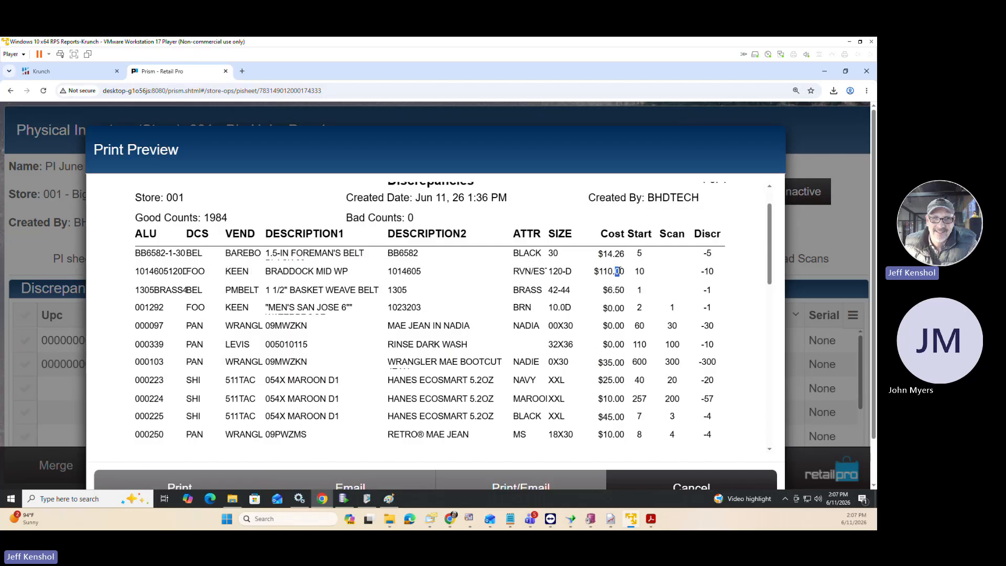
click(622, 290)
drag(628, 257, 621, 254)
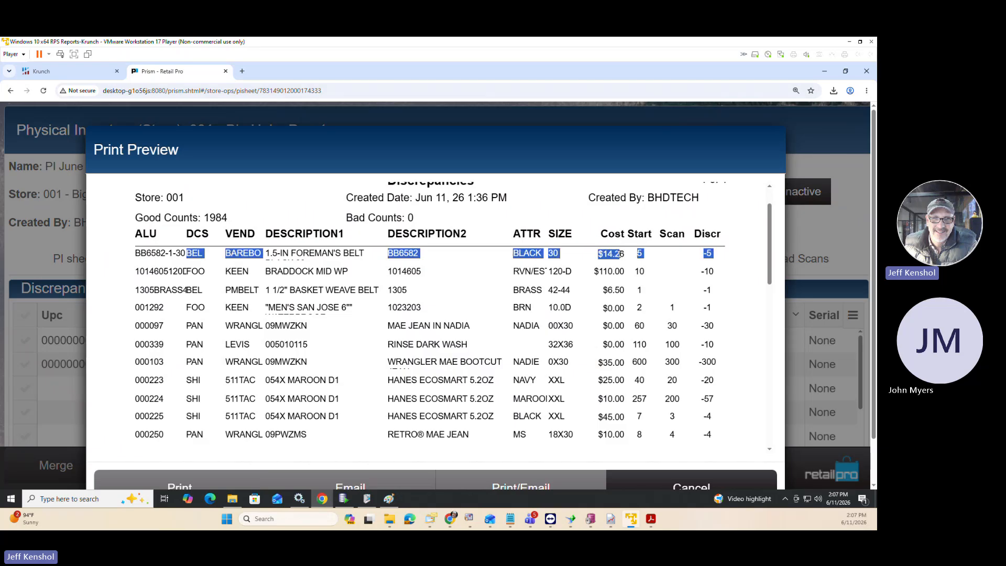
double_click(622, 253)
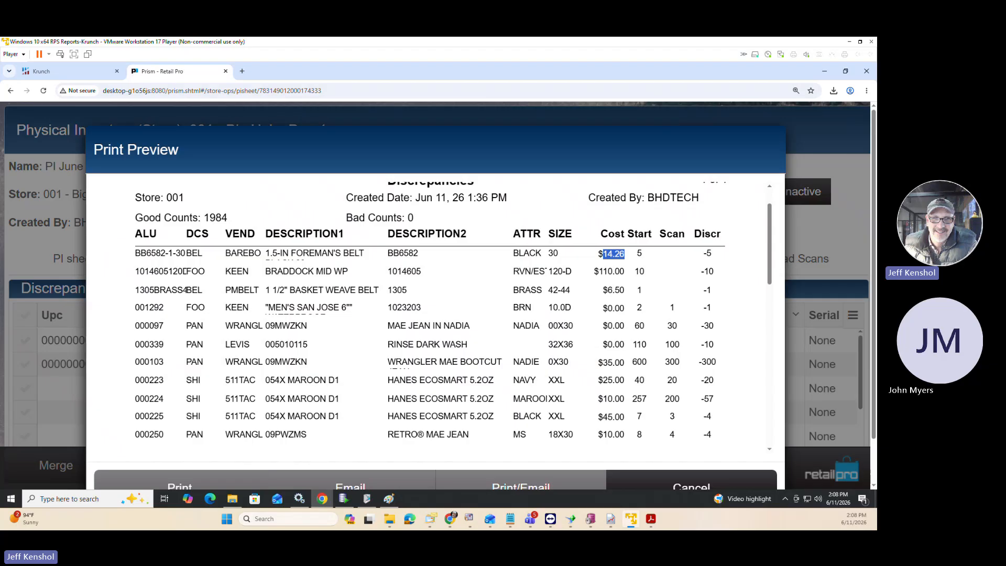
Switch to the untitled Notepad note, review the FormatPrice expression multiplying PRICE by QUANTITY, and return to the print preview.
key(alt+Tab)
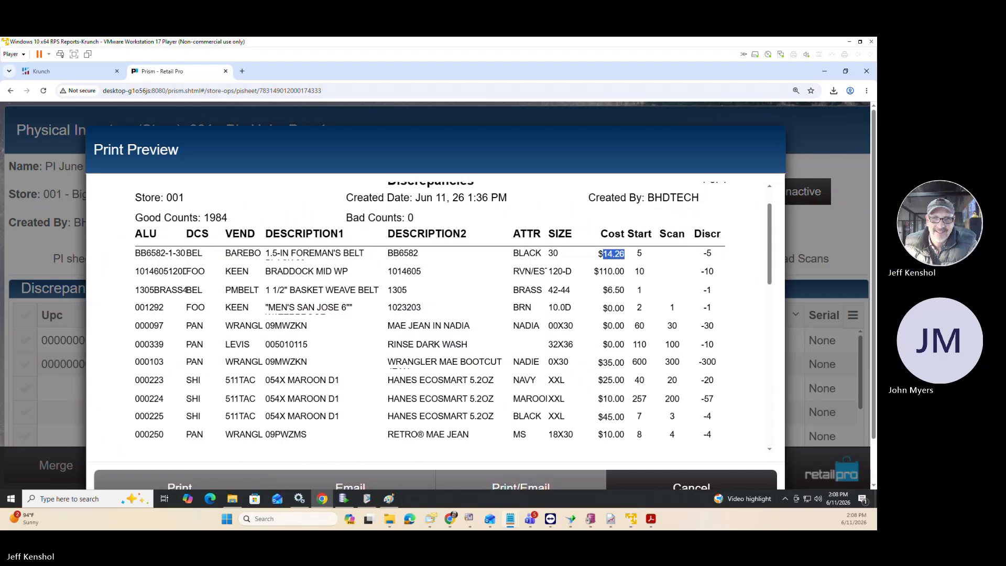
drag(0, 121, 255, 114)
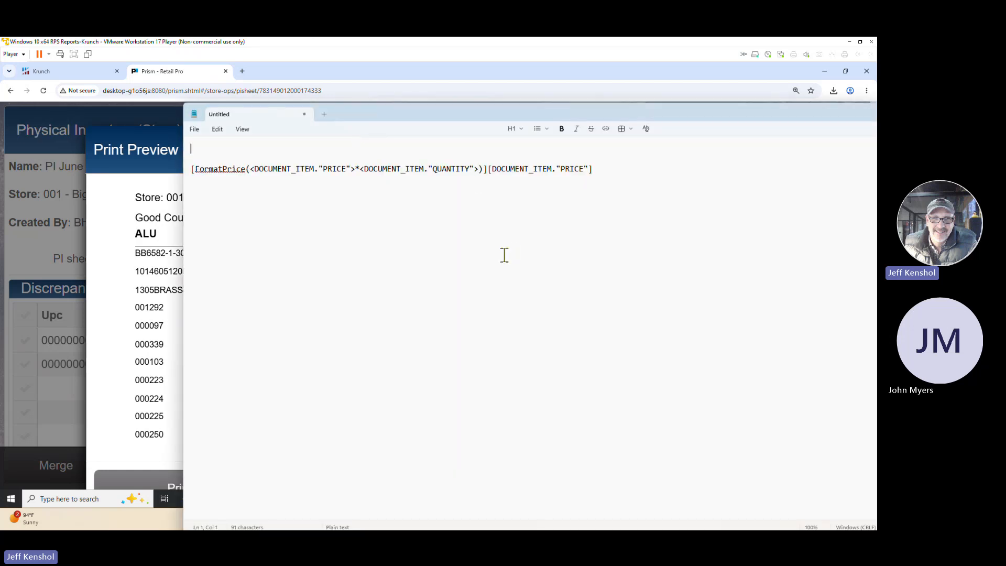
double_click(227, 170)
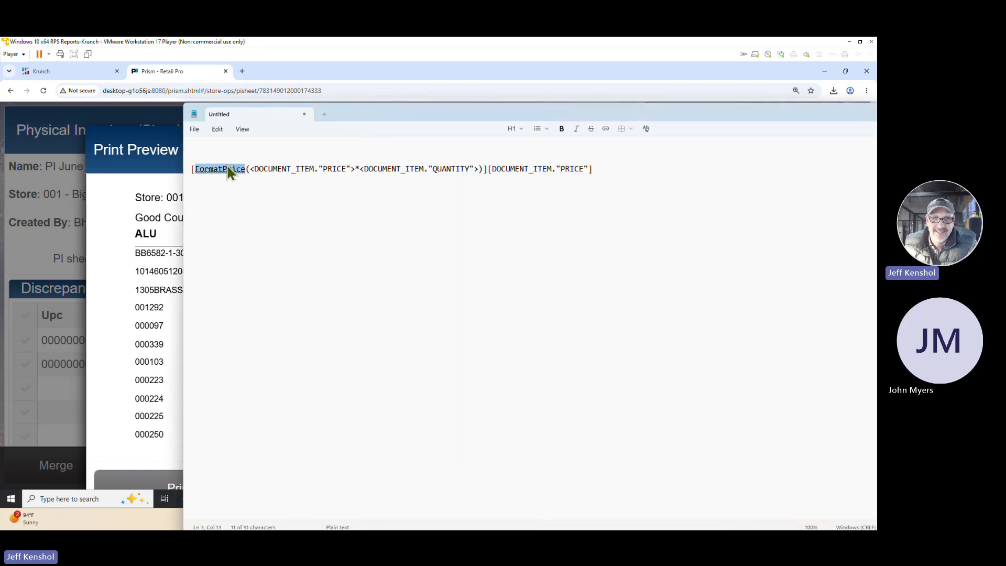
double_click(338, 170)
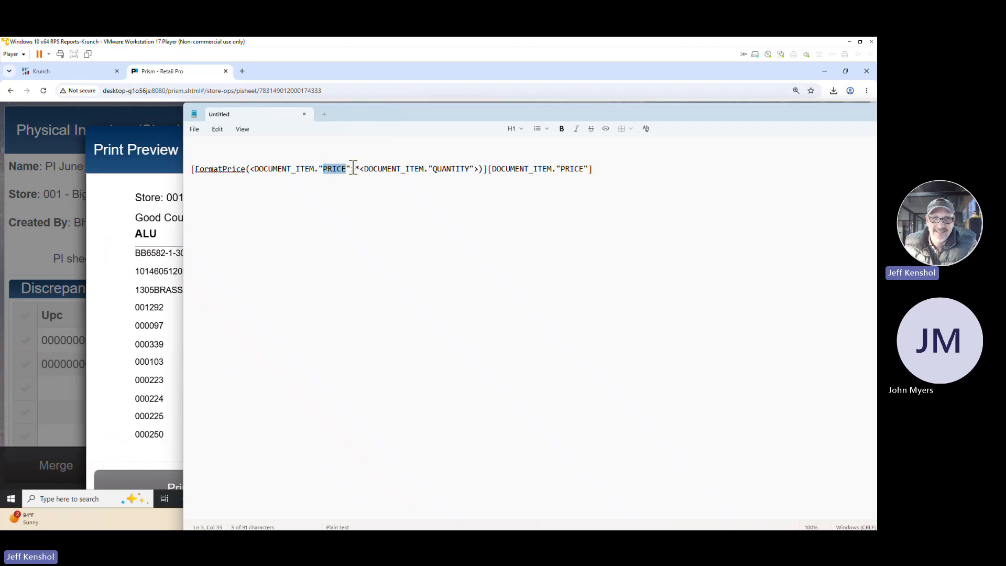
click(360, 170)
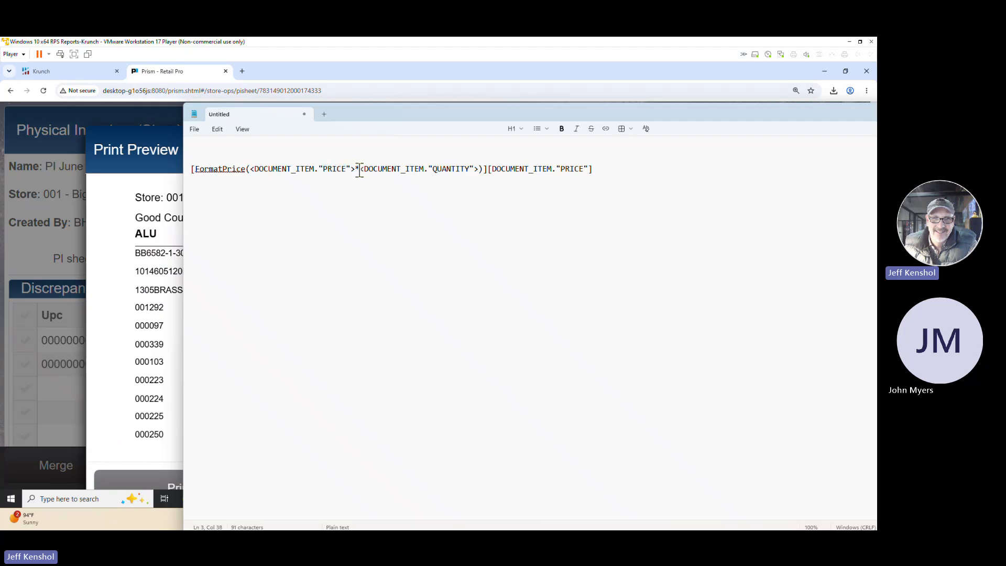
double_click(448, 168)
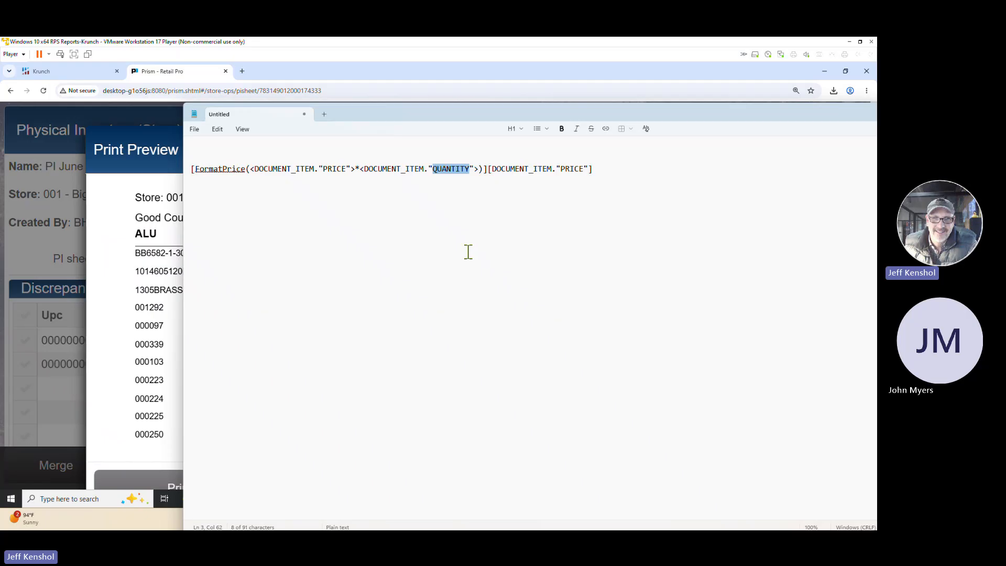
drag(451, 114, 0, 86)
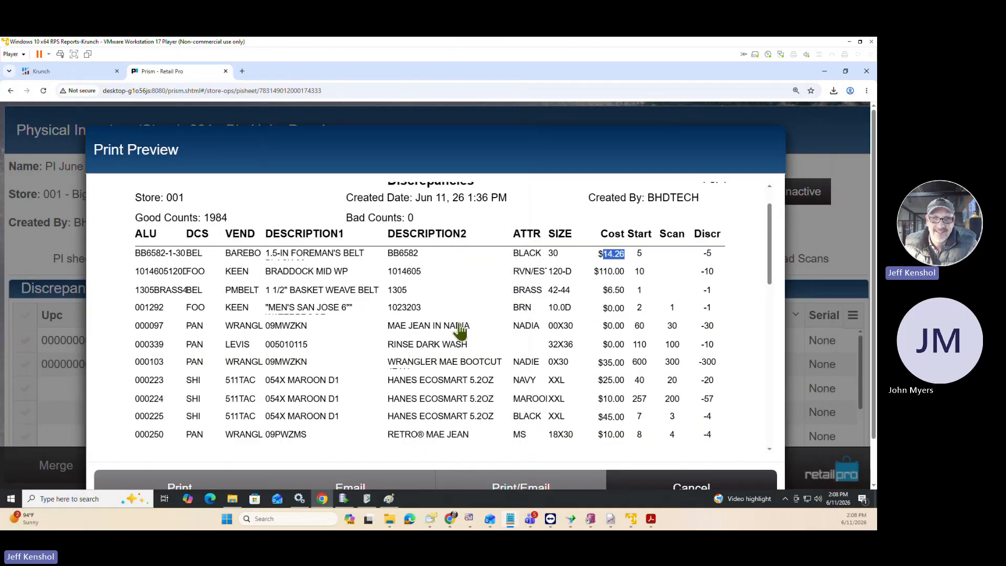
Compare the cost values with the discrepancy quantities across the Discrepancies preview rows, and close the preview and print settings.
double_click(617, 270)
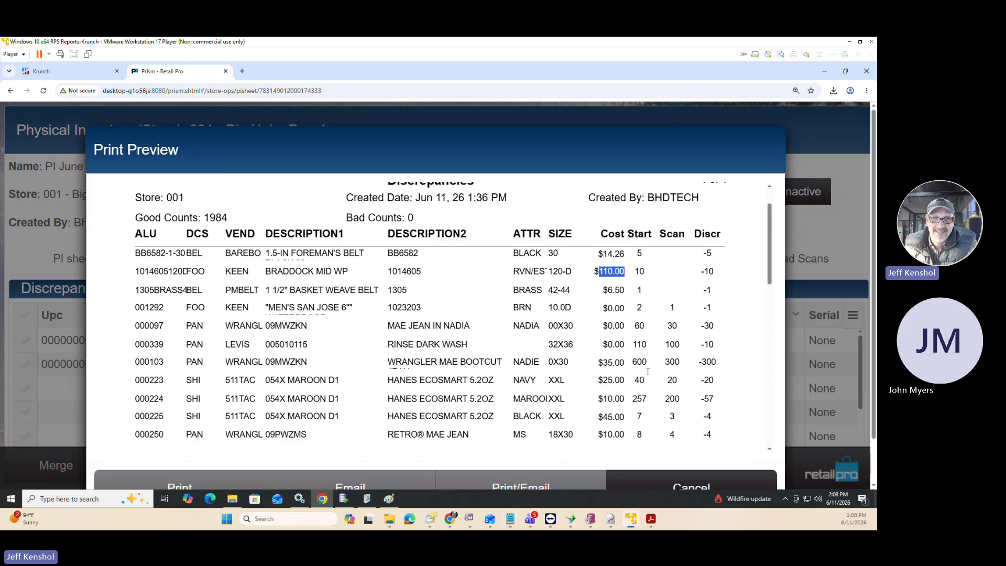
double_click(705, 360)
click(624, 360)
double_click(611, 362)
click(711, 307)
double_click(612, 290)
scroll(565, 346, down, 8)
scroll(566, 346, up, 8)
click(715, 486)
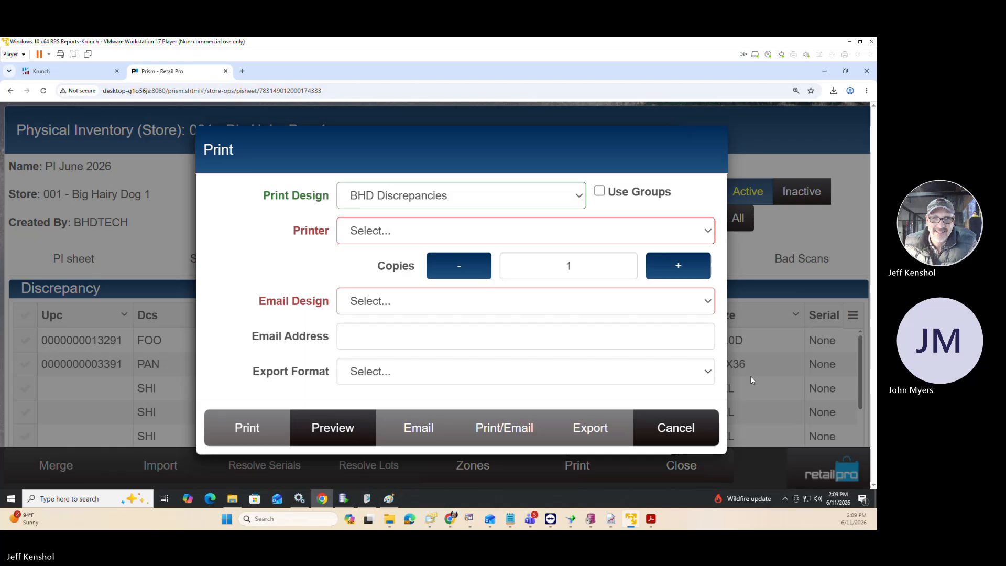
click(700, 432)
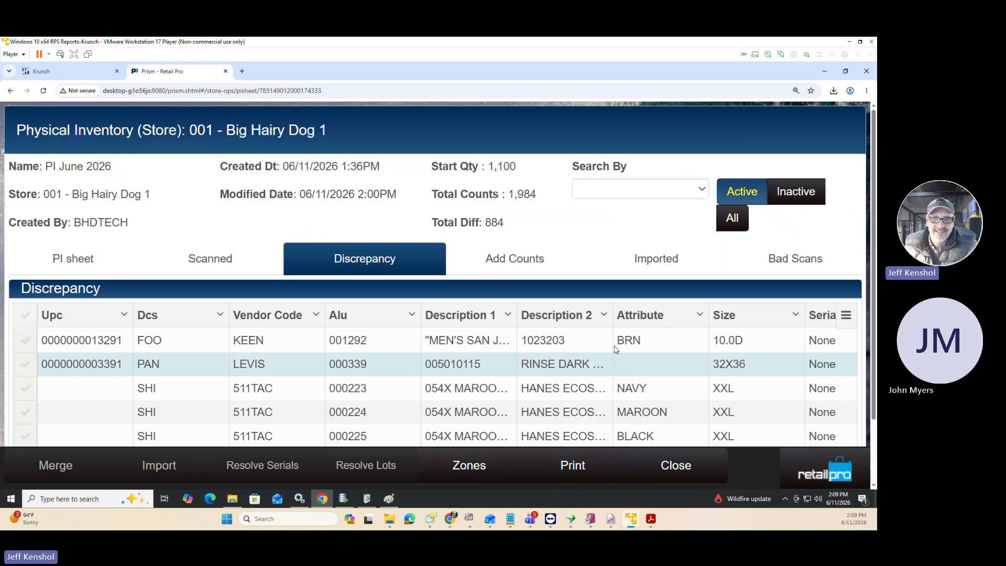
Switch to Retail Pro Reports and filter the report list to the BHD PI group with the report name filter cleared.
click(71, 78)
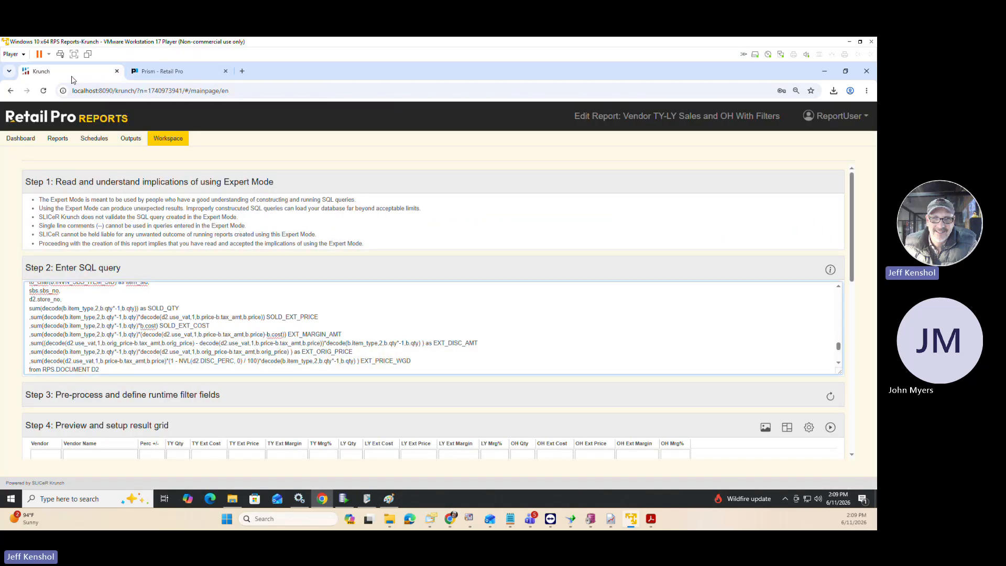
click(61, 142)
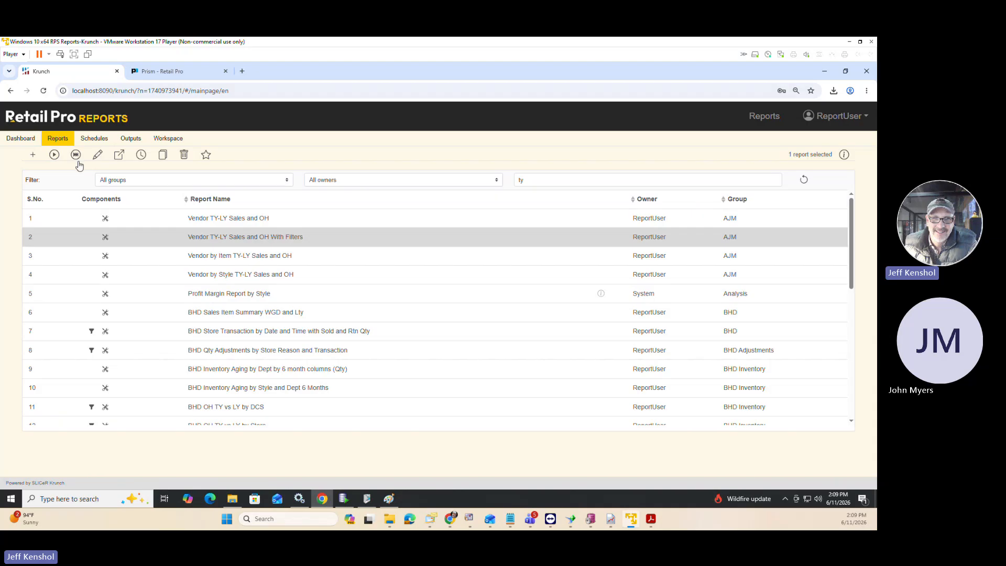
click(122, 180)
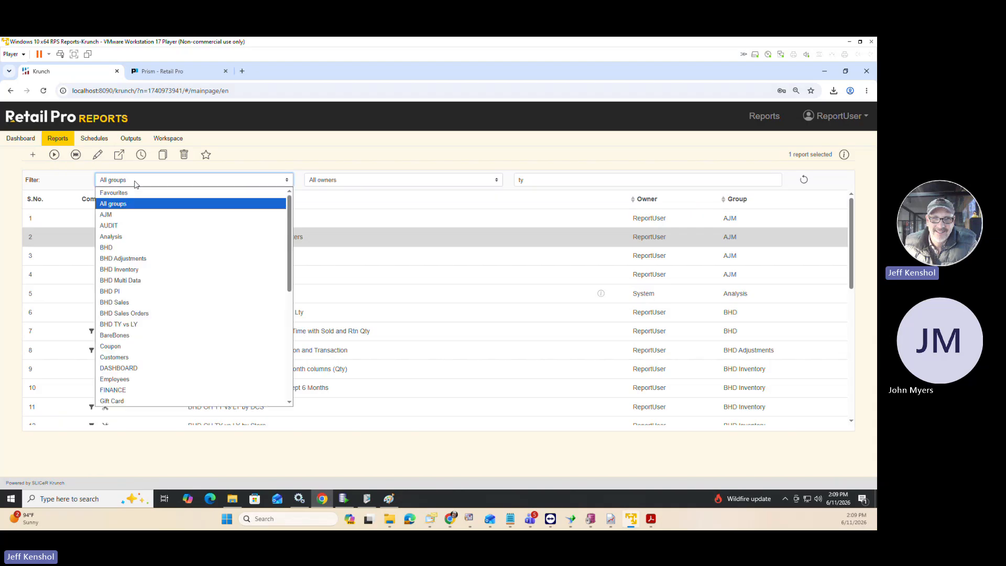
click(125, 291)
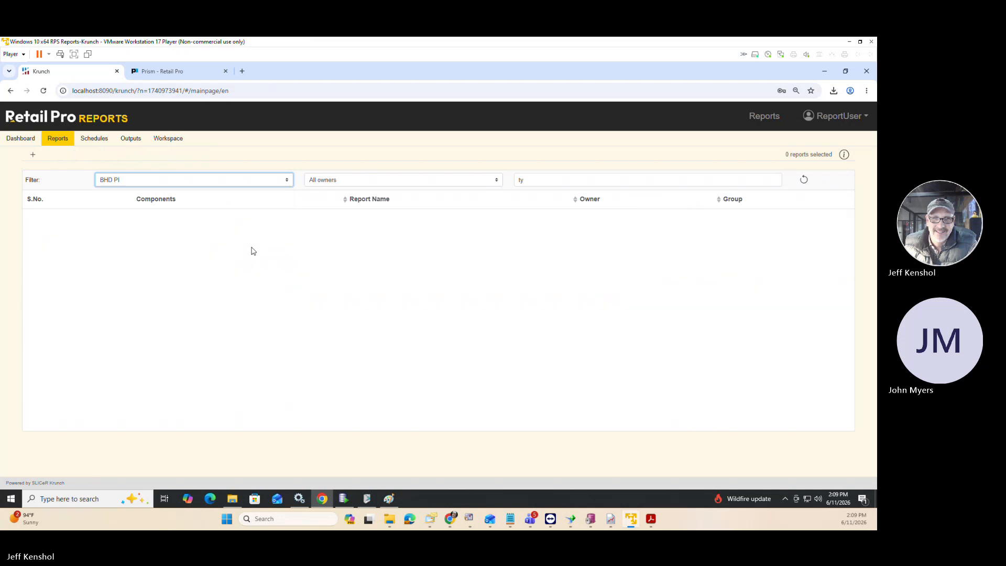
double_click(521, 180)
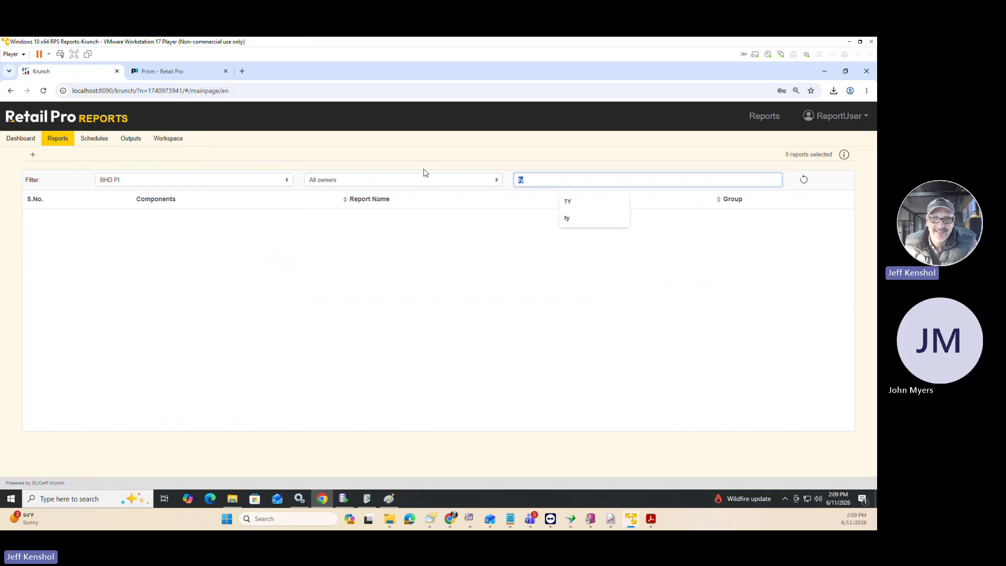
key(BackSpace)
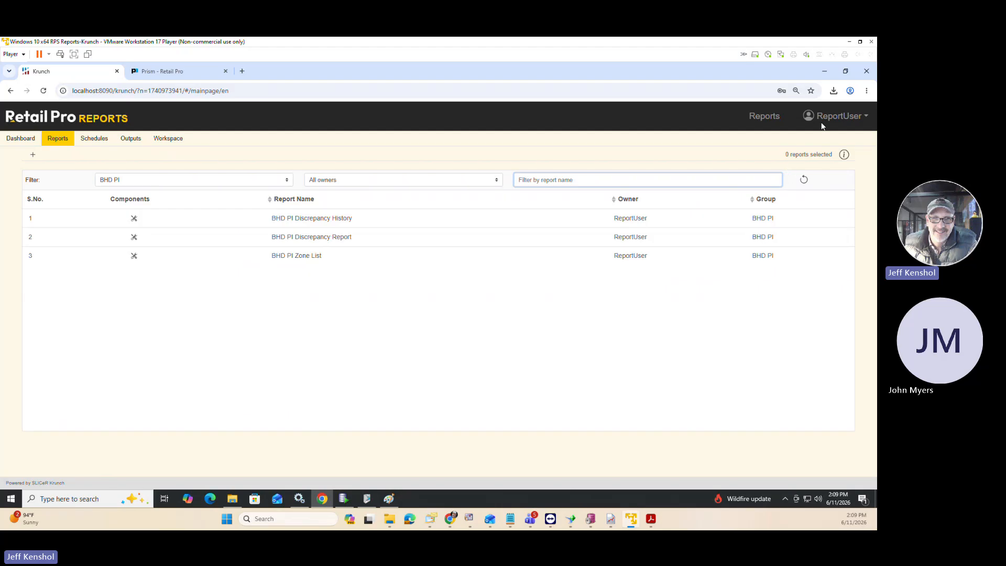
Sign out of Retail Pro Reports and sign back in with the saved credentials.
click(838, 116)
click(834, 200)
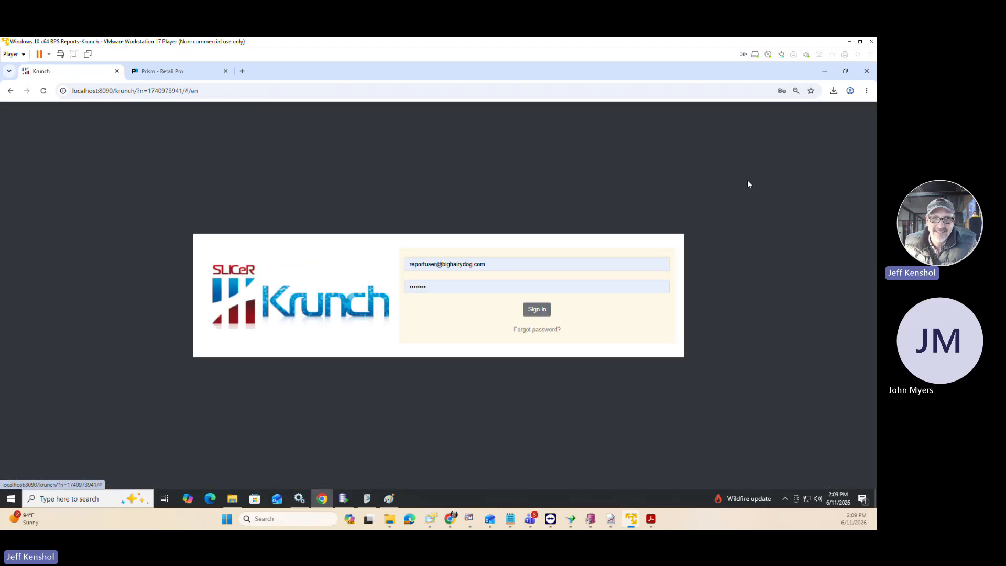
click(537, 313)
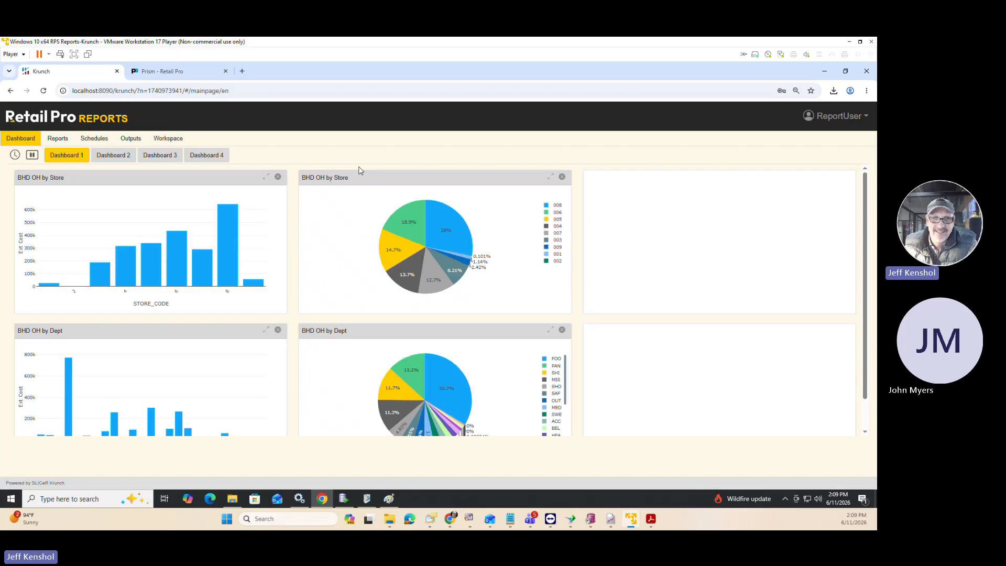
Filter the report list to the BHD PI group and run BHD PI Discrepancy Report.
click(59, 140)
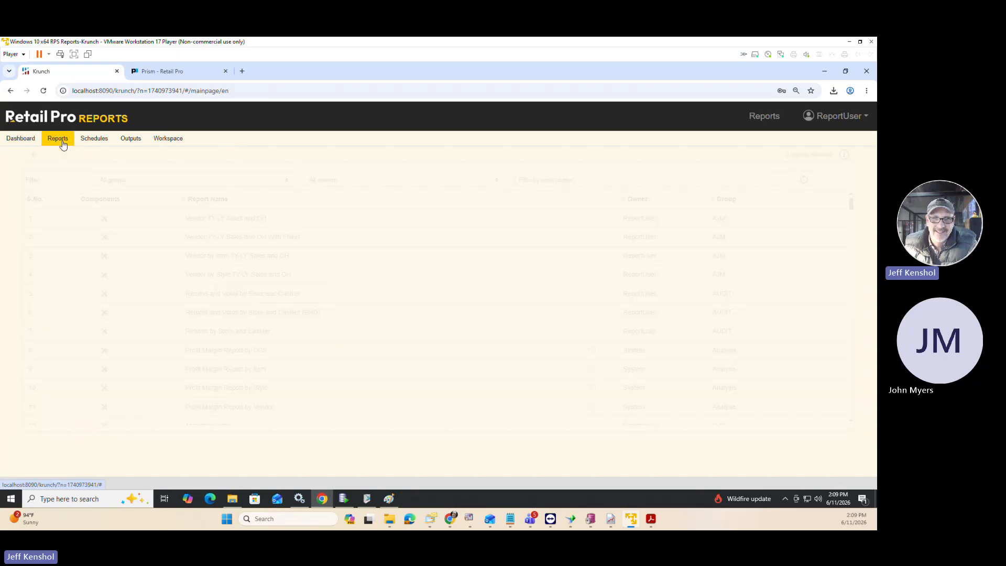
click(135, 184)
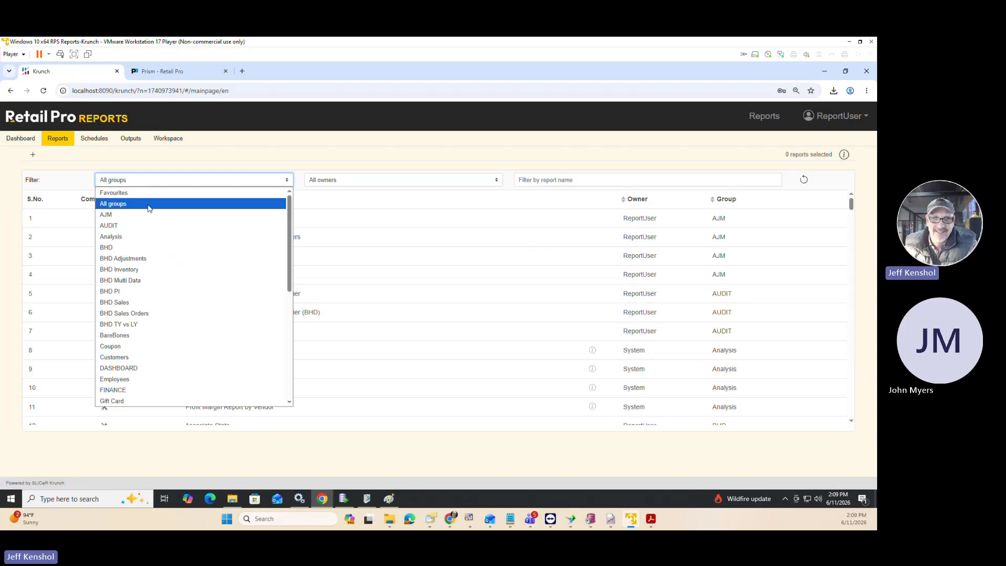
click(140, 292)
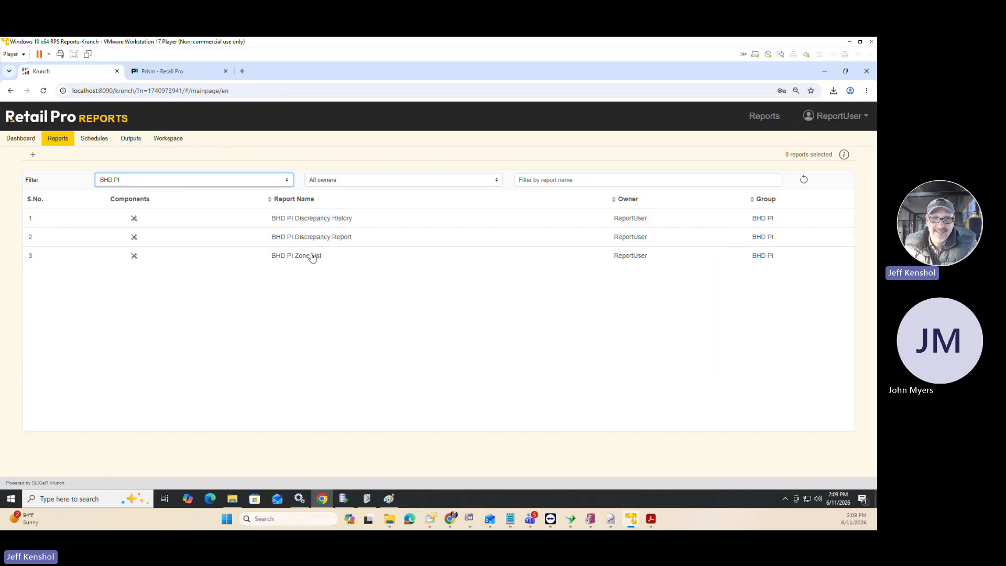
click(311, 238)
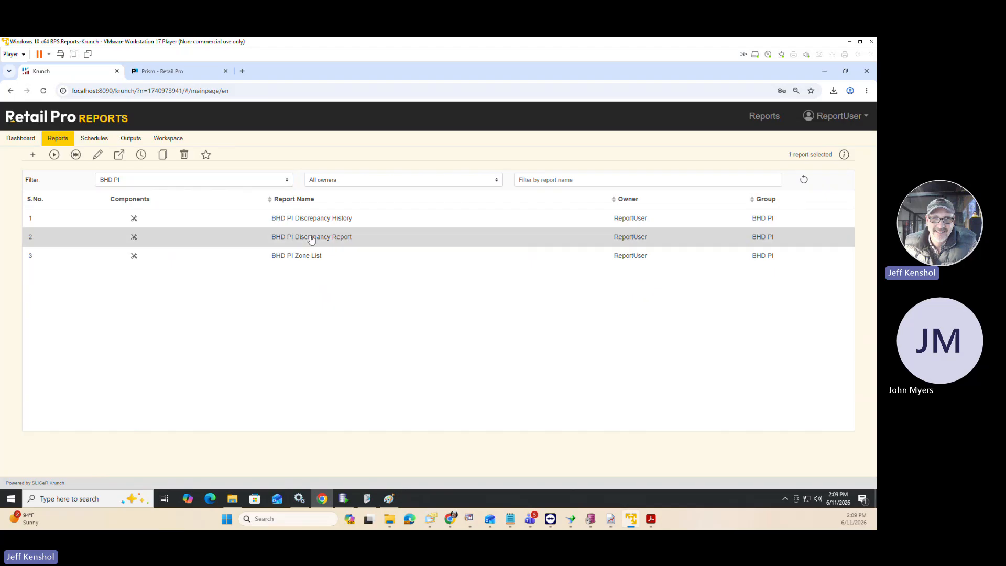
click(54, 154)
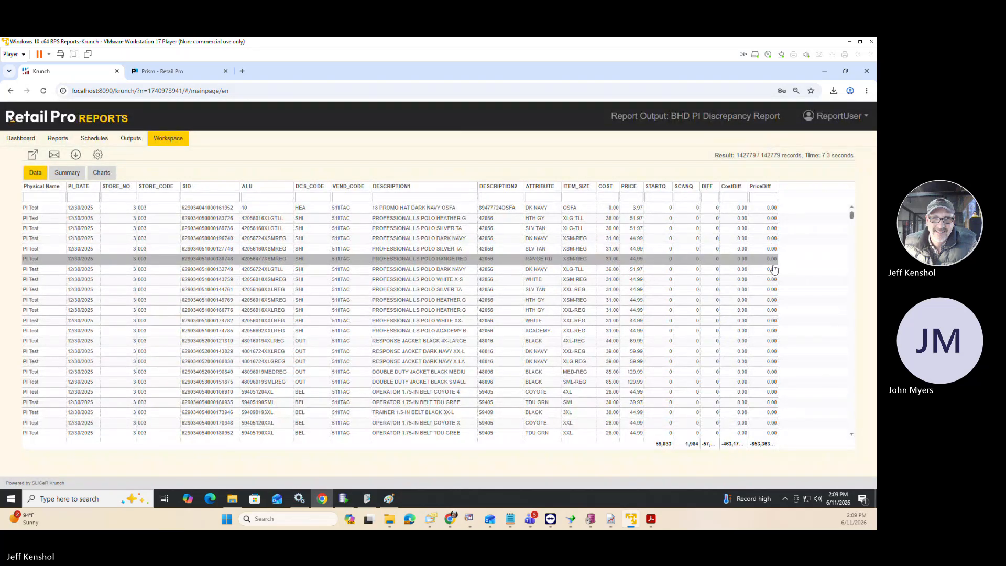
Look through the discrepancy report rows and choose DIFF as the pre-defined filter field in the runtime settings.
scroll(774, 270, down, 5)
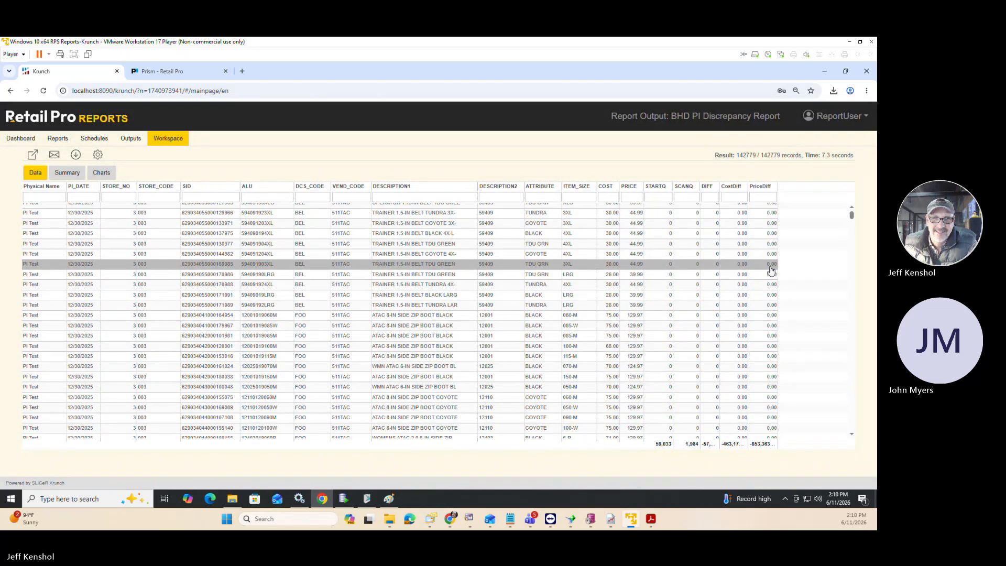
scroll(771, 271, down, 3)
scroll(772, 271, up, 5)
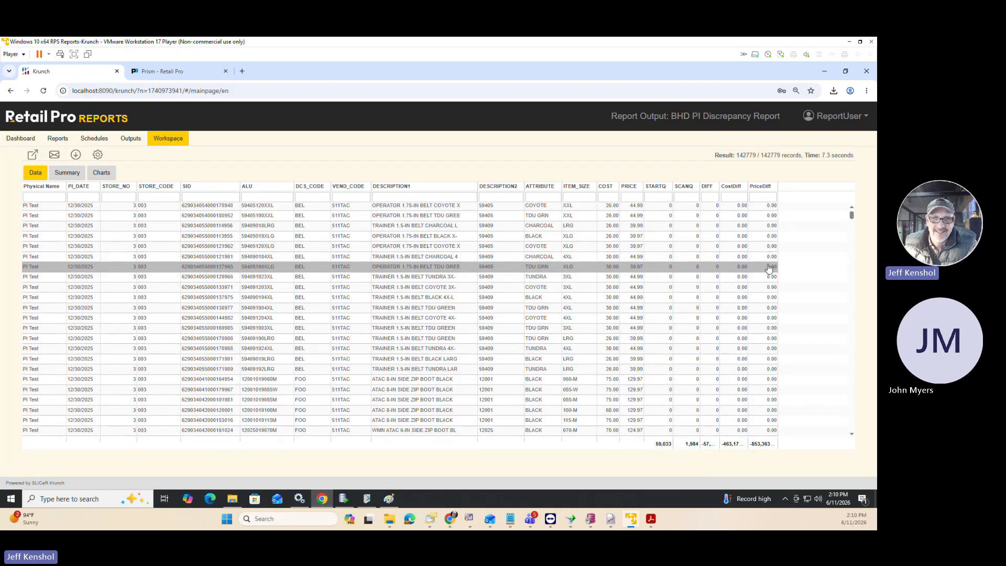
scroll(769, 268, up, 3)
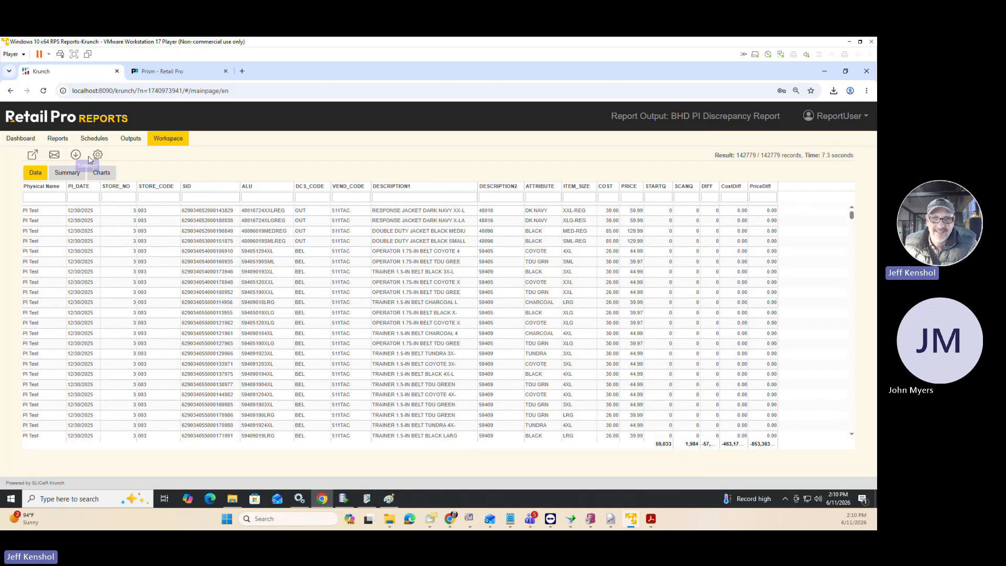
click(99, 155)
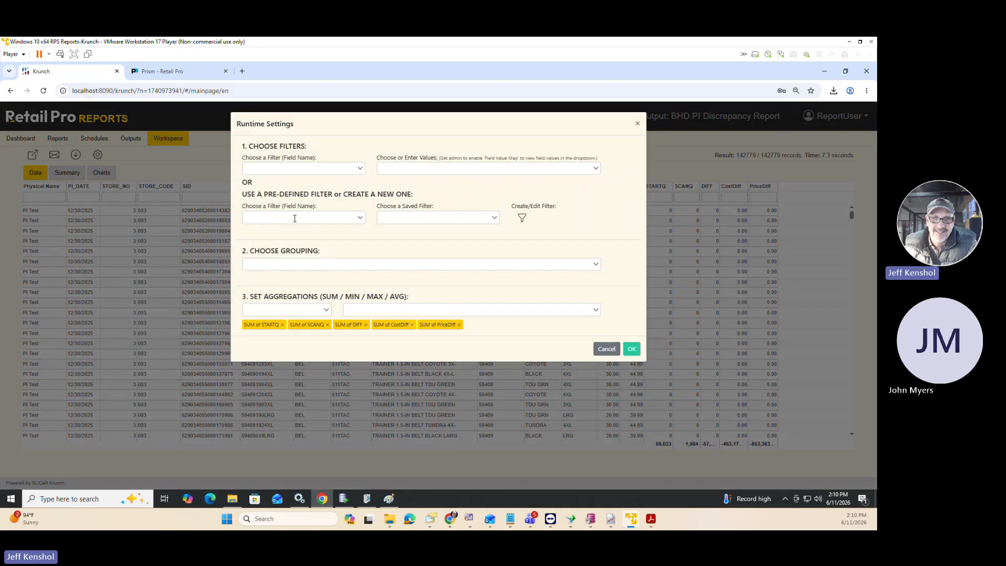
click(305, 216)
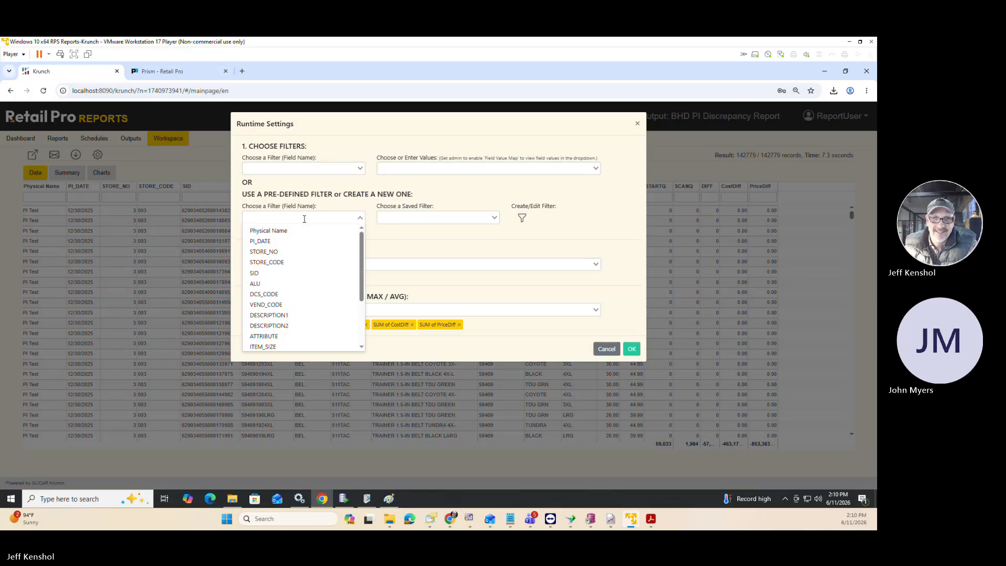
scroll(300, 249, down, 2)
scroll(300, 250, down, 1)
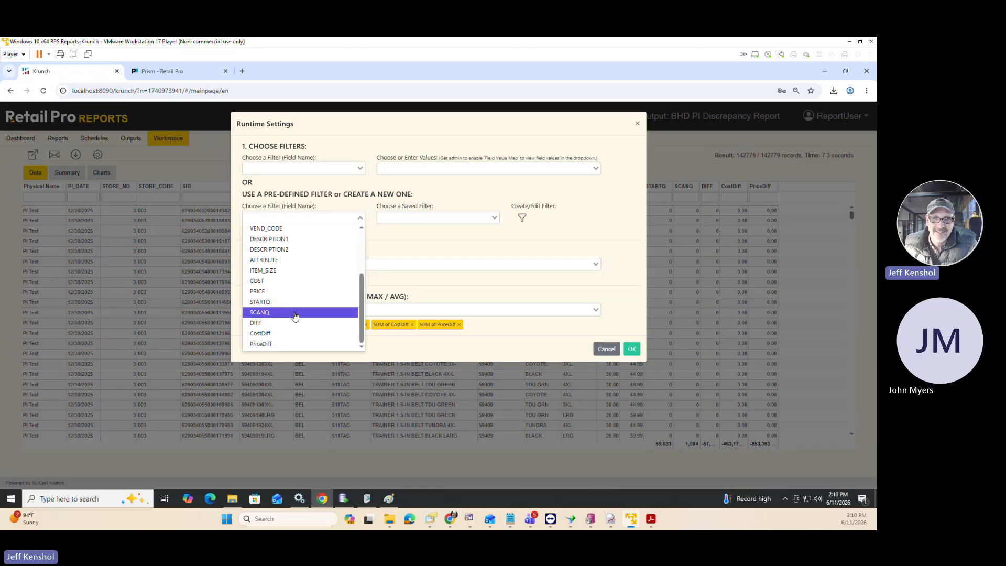
Add the saved NOT ZERO filter for the DIFF field and apply the runtime settings to the report.
click(395, 218)
scroll(414, 267, down, 5)
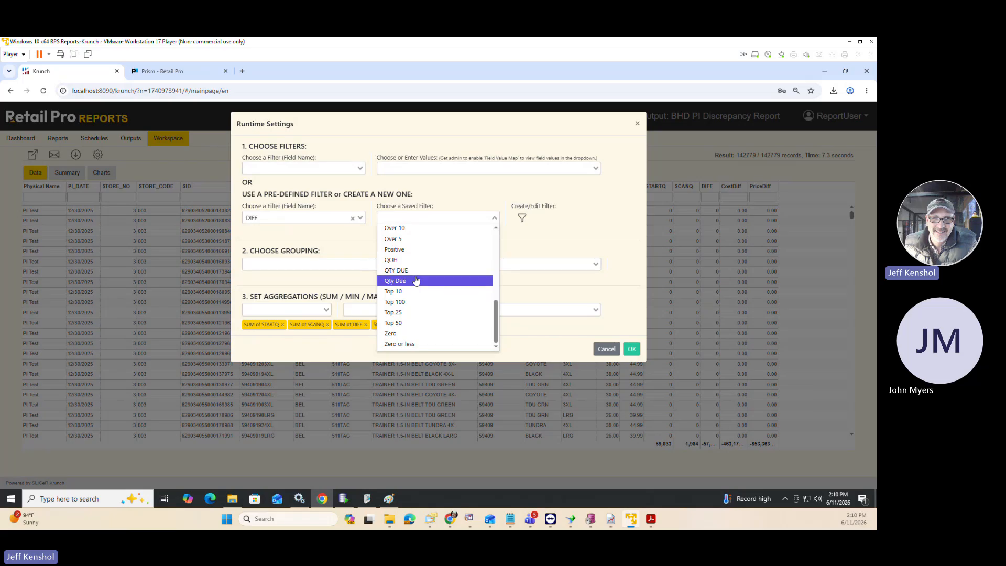
scroll(415, 302, up, 1)
scroll(416, 301, up, 3)
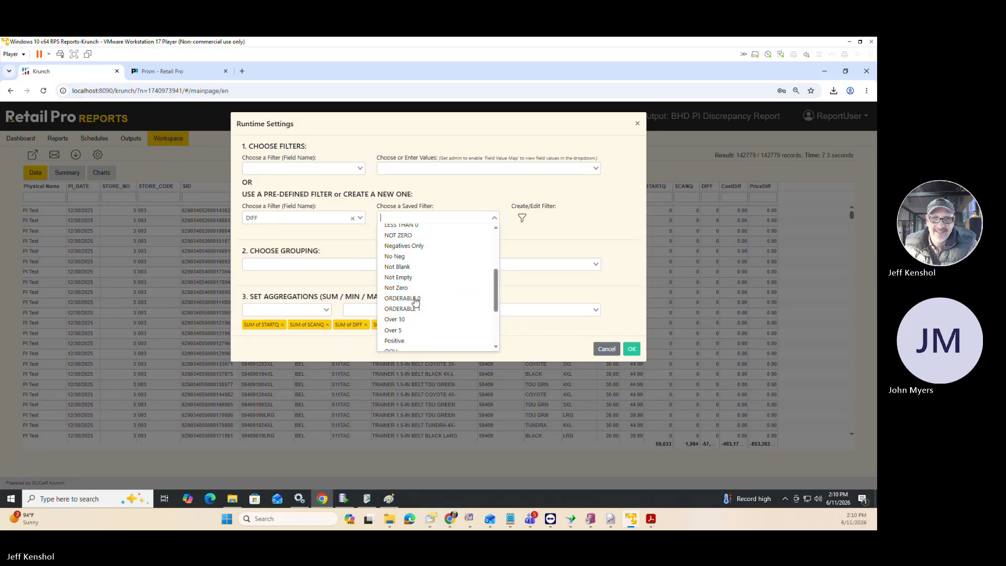
click(414, 236)
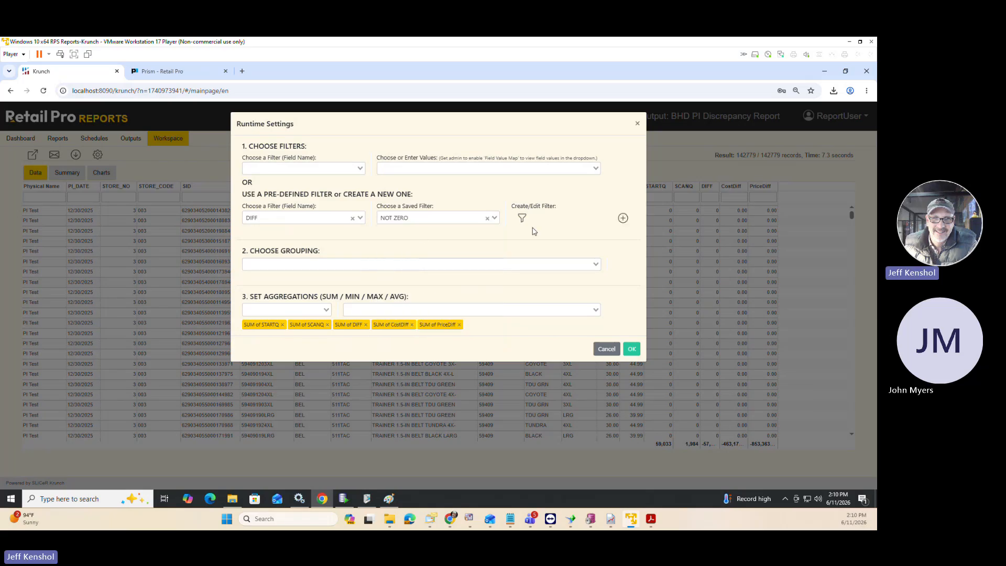
click(522, 218)
click(522, 218)
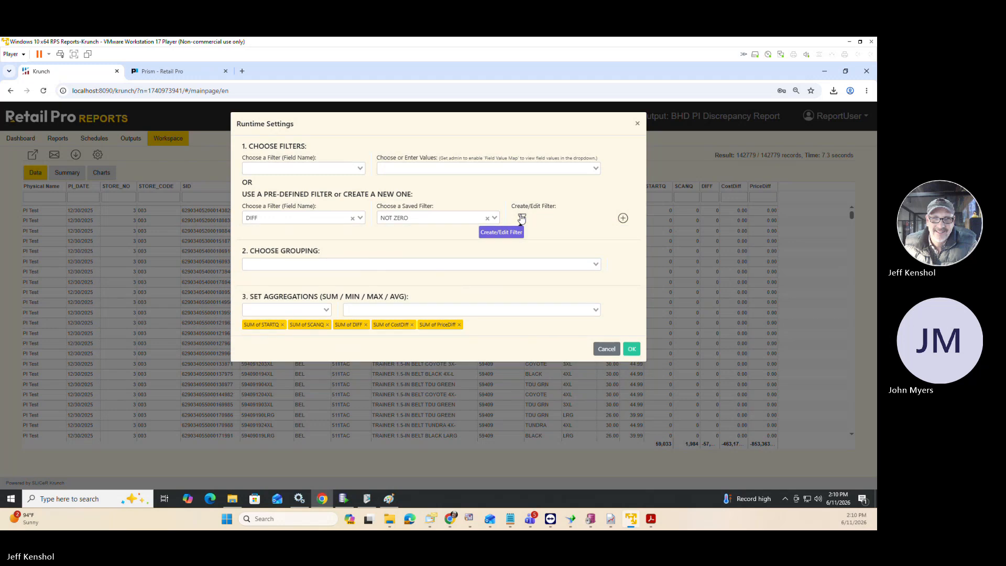
click(623, 218)
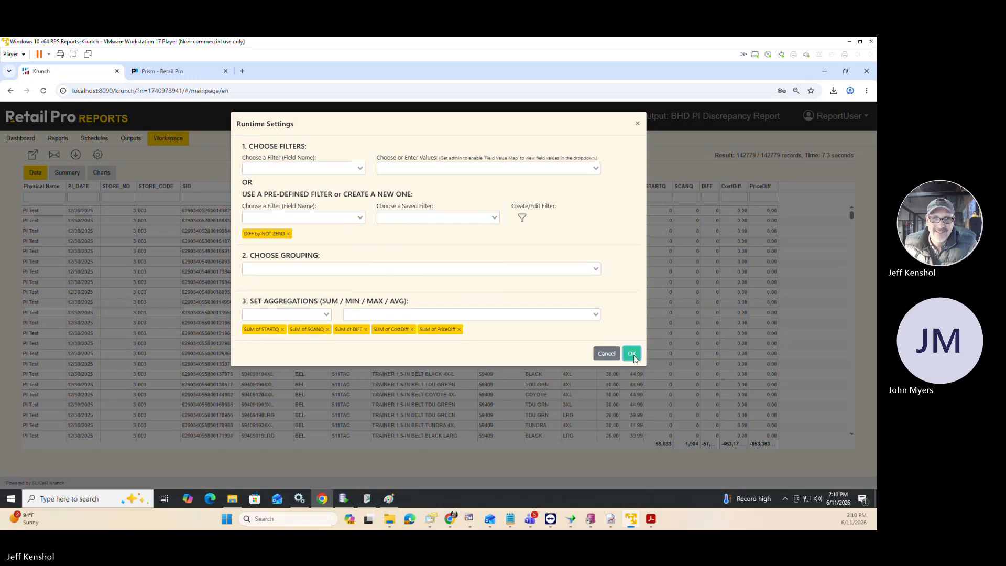
click(632, 354)
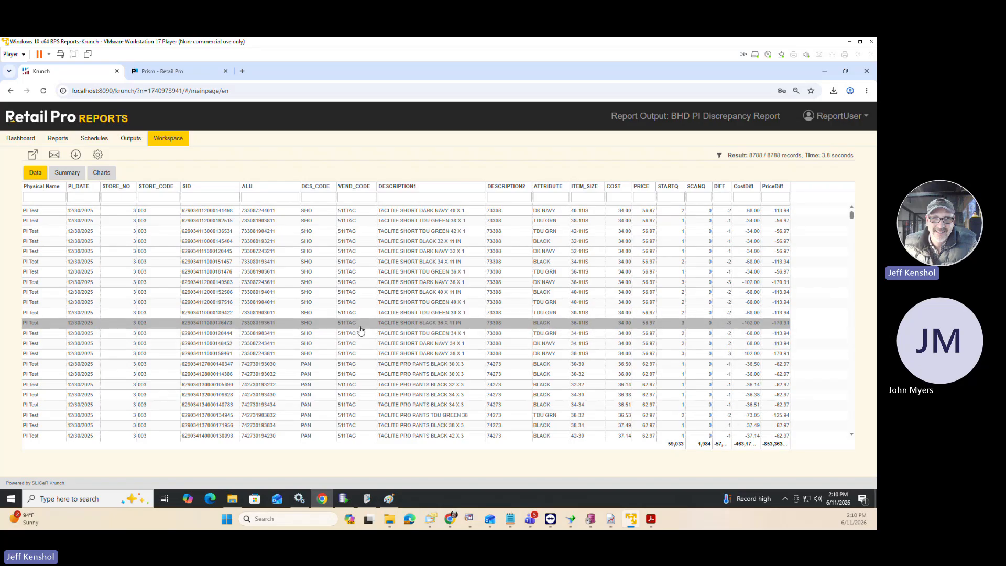
Examine the cost, price, start, scan, DIFF, CostDiff and PriceDiff columns in the filtered discrepancy report.
scroll(365, 328, up, 2)
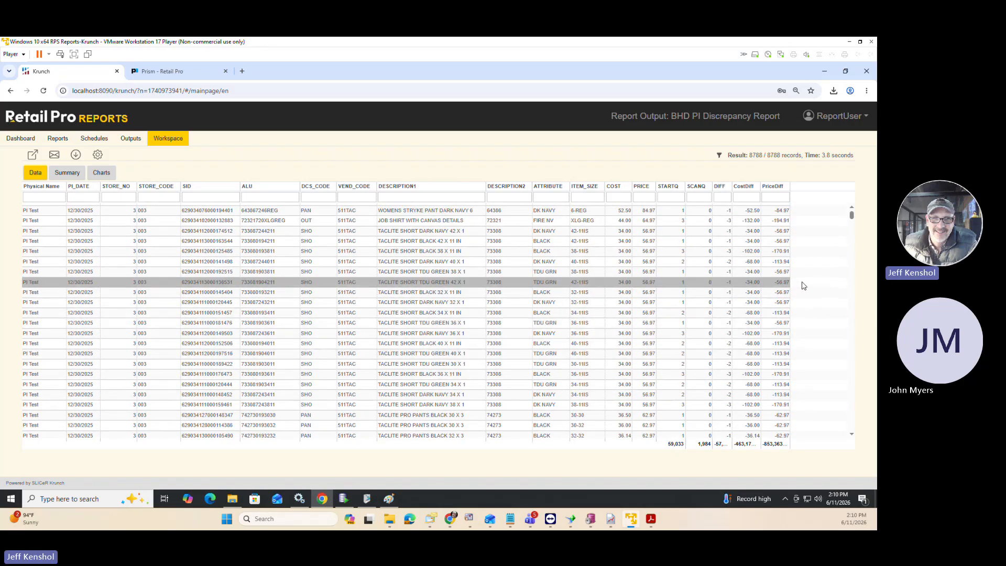
scroll(805, 286, up, 2)
key(ctrl+plus)
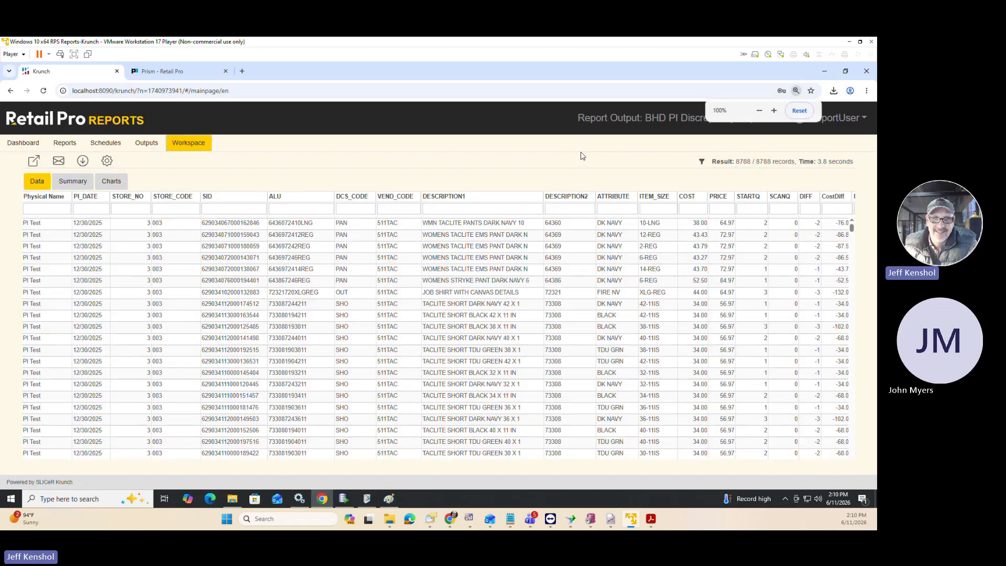
key(ctrl+plus)
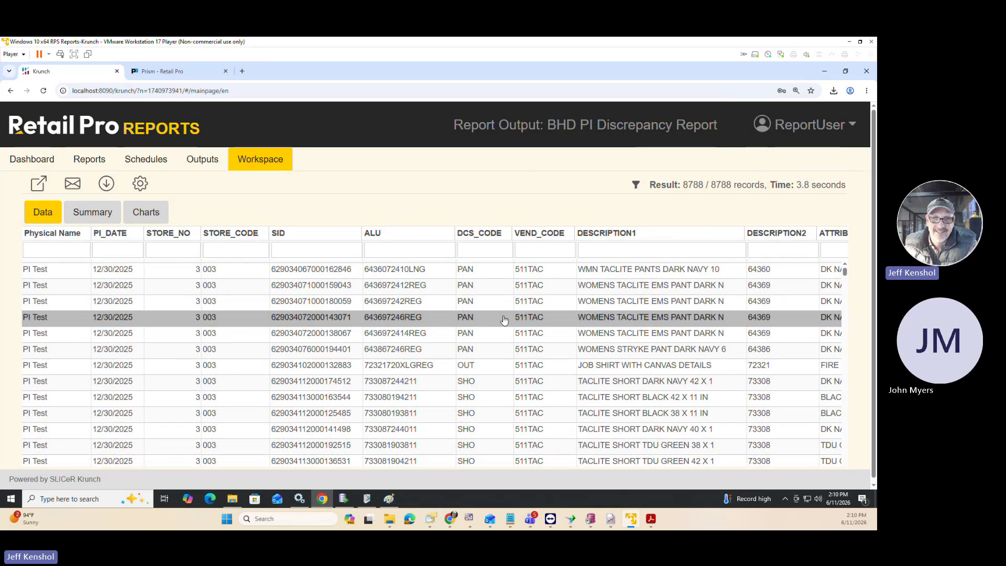
scroll(504, 320, right, 5)
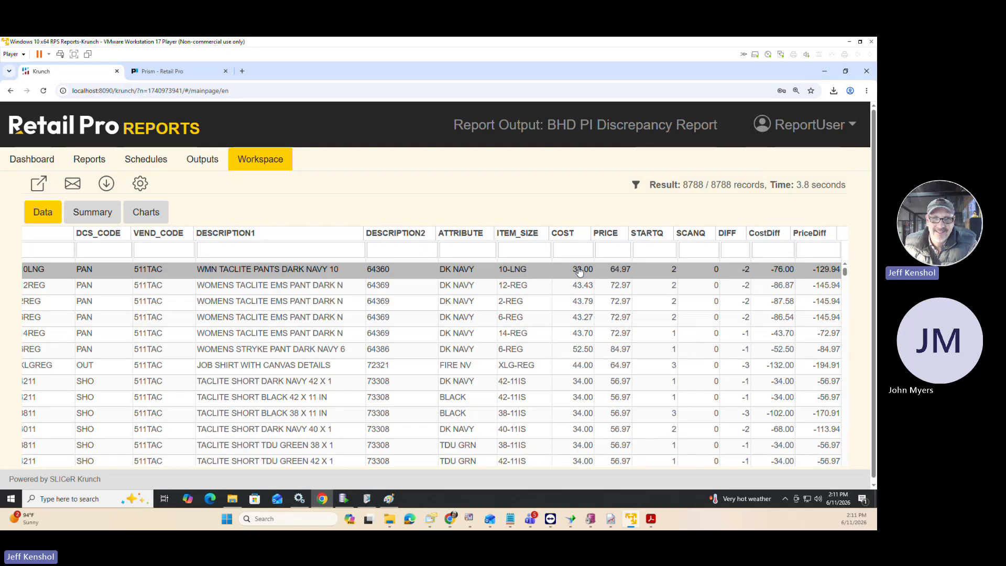
scroll(517, 310, down, 1)
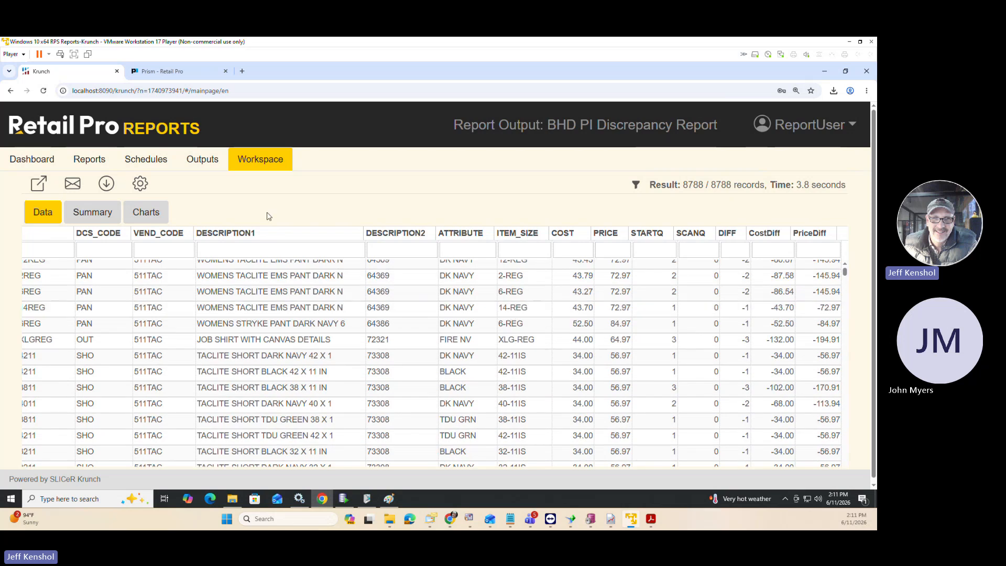
key(ctrl+minus)
key(ctrl+minus)
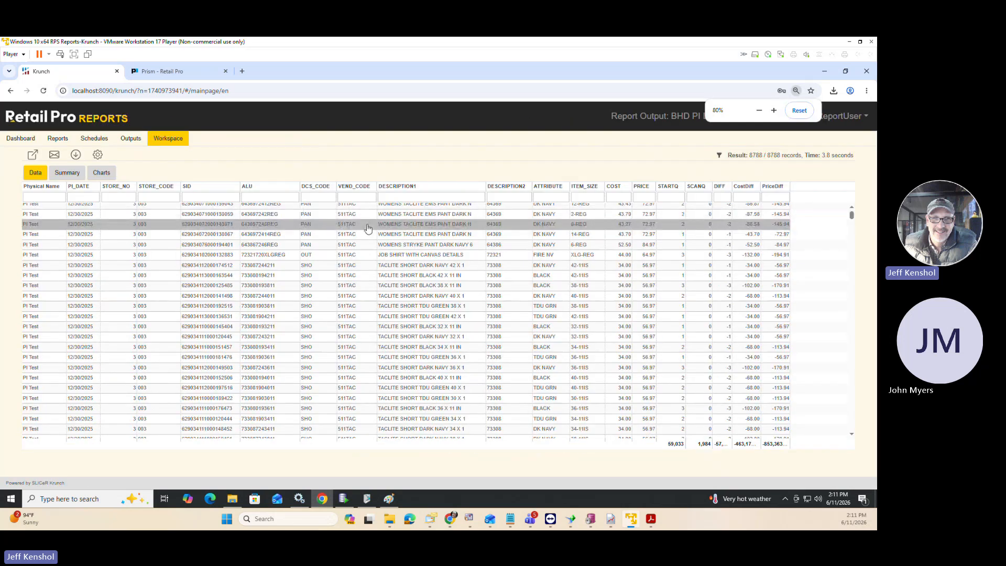
scroll(367, 228, up, 2)
key(ctrl+plus)
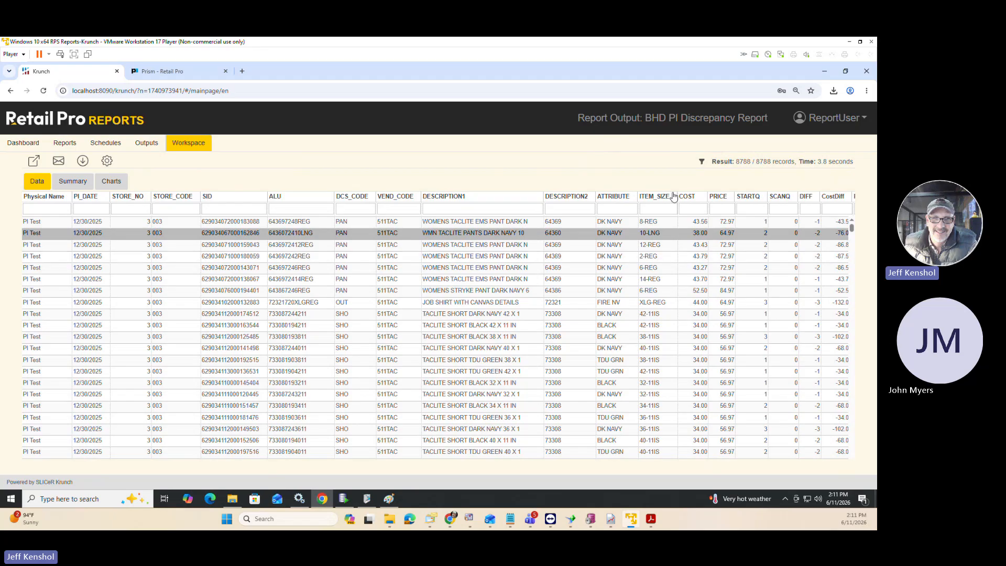
Run the BHD PI Zone List report immediately from the BHD PI report group.
click(64, 145)
click(265, 282)
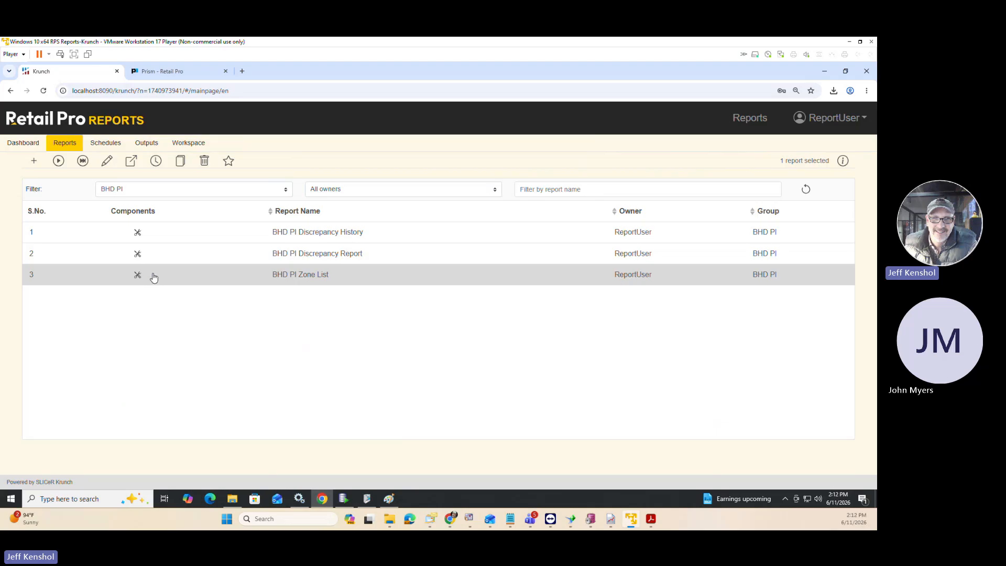
click(83, 161)
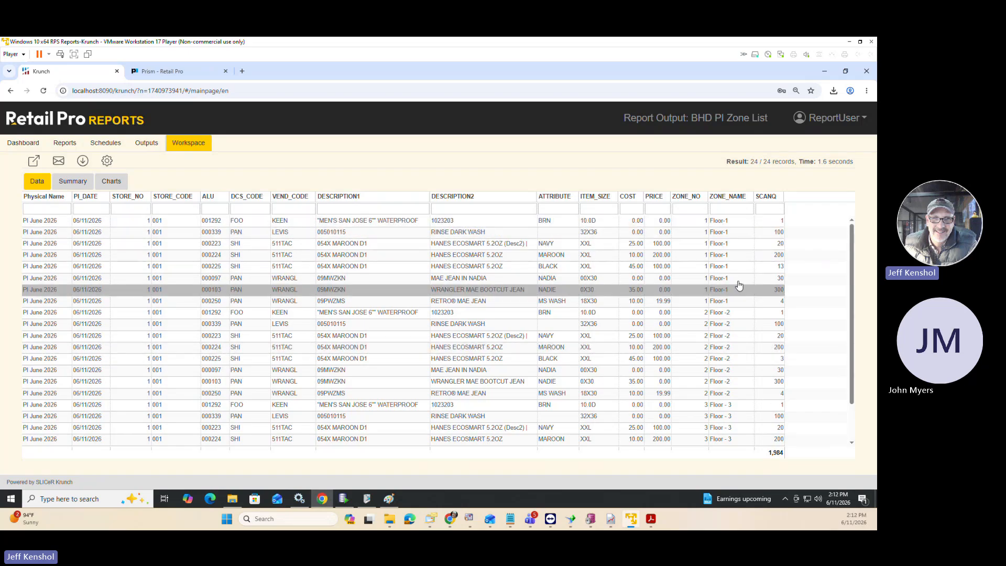
Group the zone list report by ALU in the runtime settings and apply the grouping.
click(107, 161)
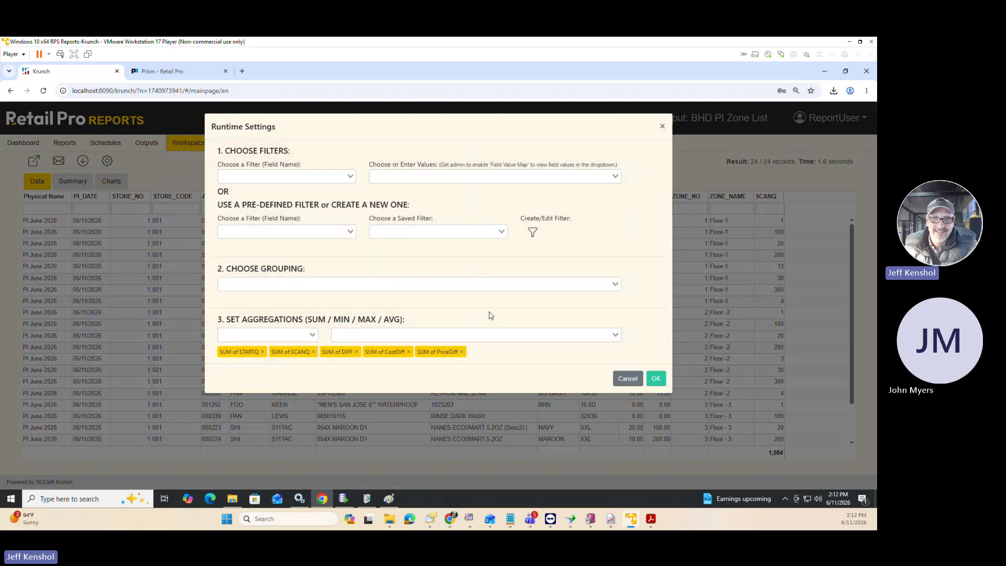
click(288, 283)
click(263, 338)
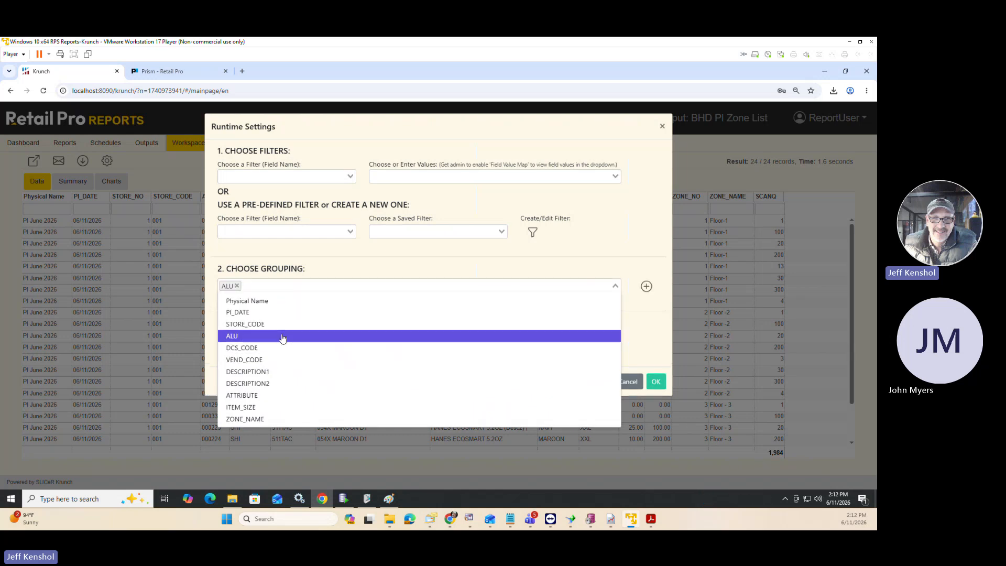
click(648, 289)
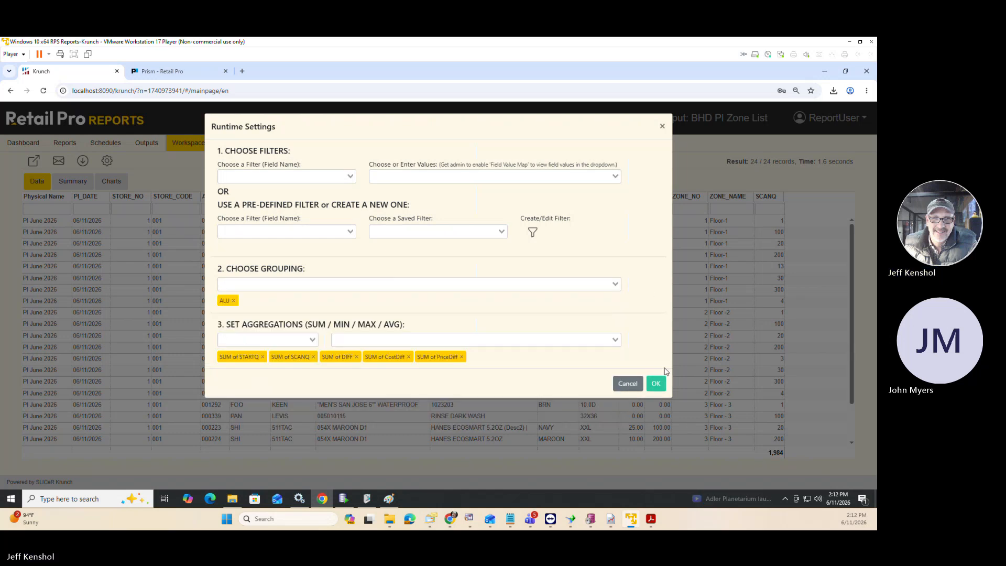
click(656, 383)
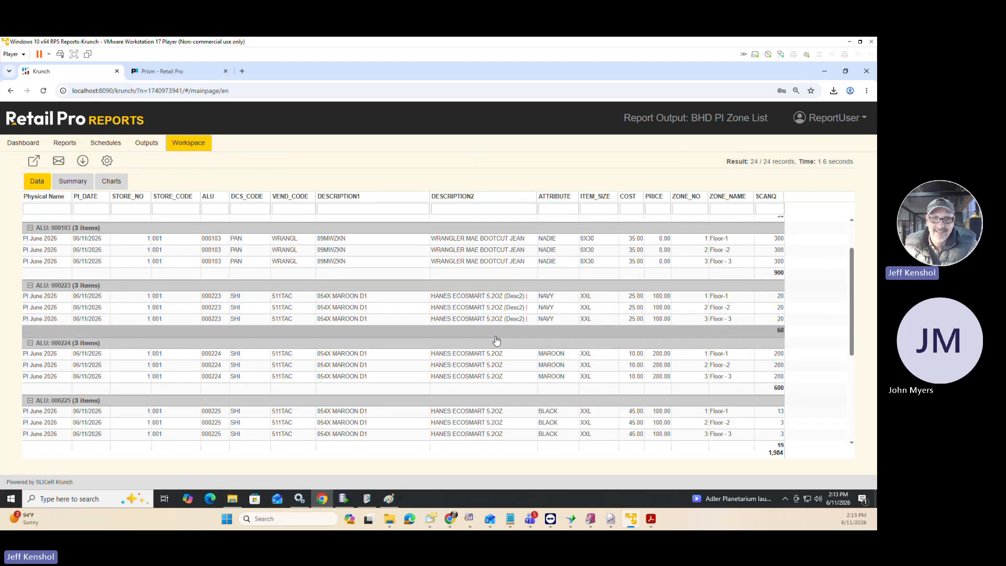
Review the scanned quantities per ALU group and filter the report's ALU column to 000339.
scroll(495, 336, down, 3)
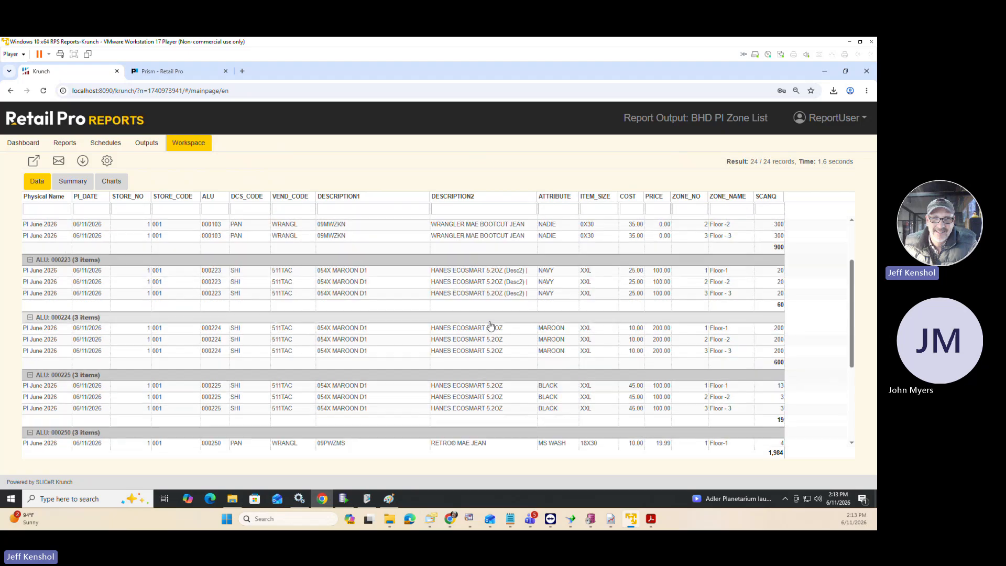
scroll(490, 326, down, 2)
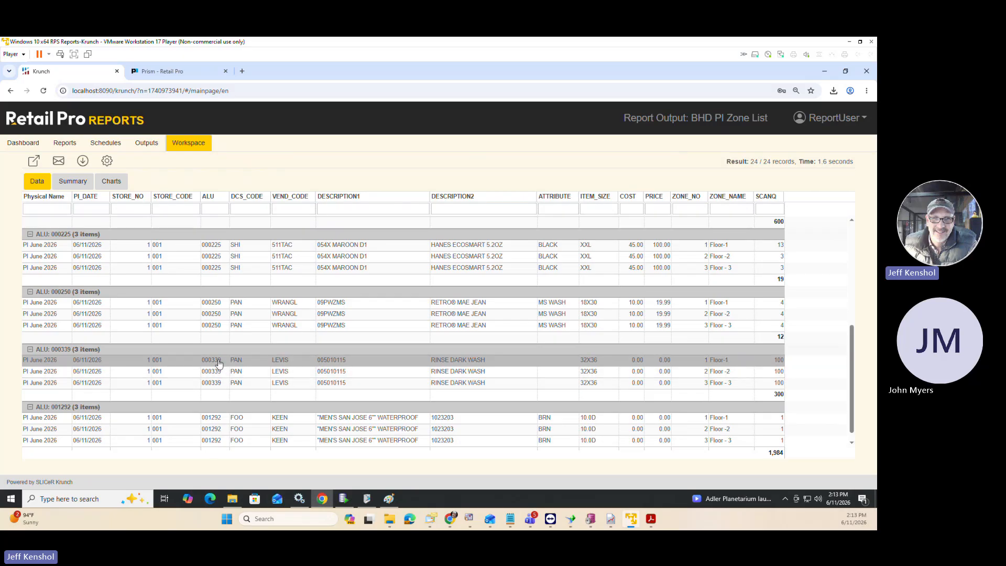
scroll(521, 310, up, 3)
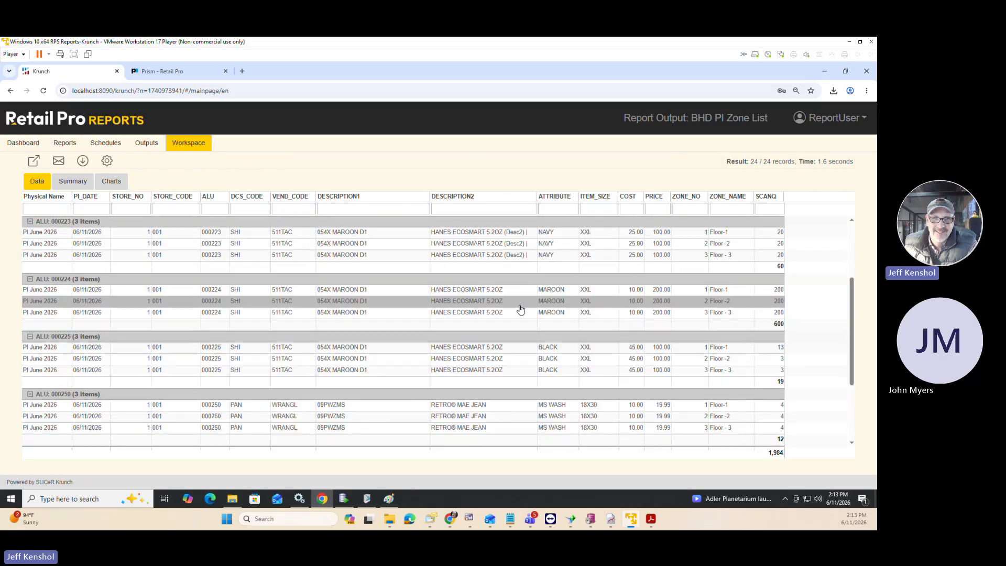
scroll(521, 310, up, 3)
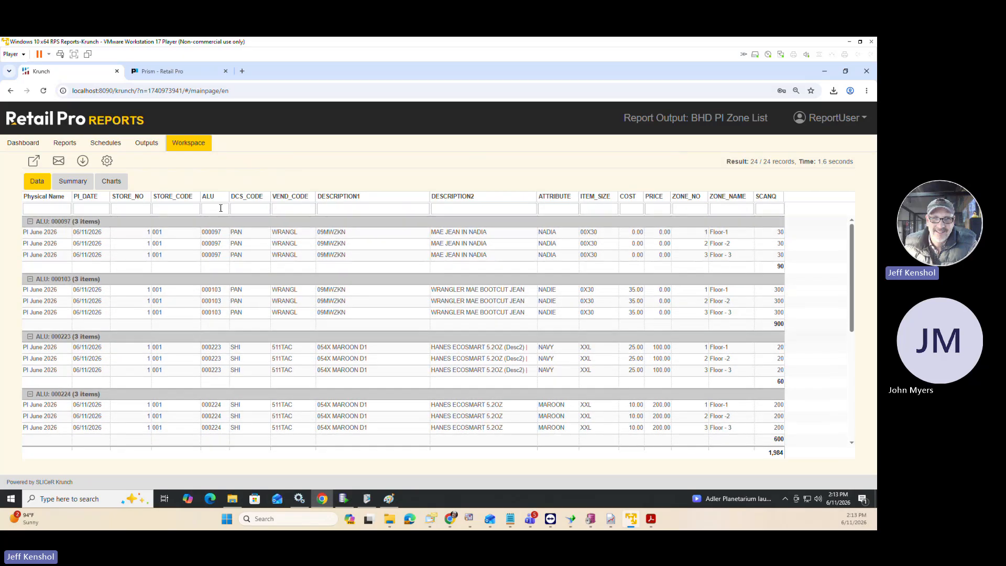
click(220, 208)
text(000339)
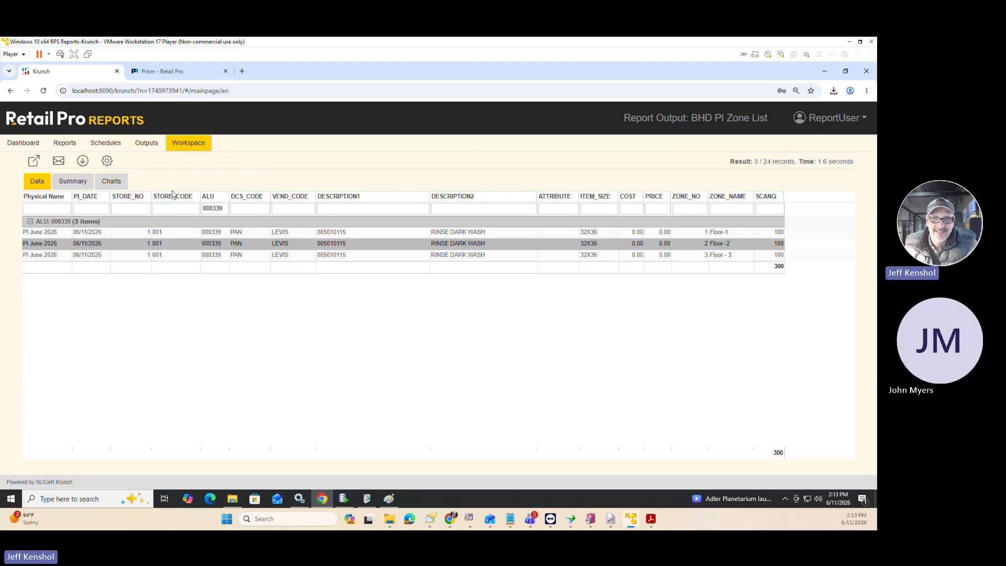
Switch to Retail Pro Prism, view the PI sheet of PI June 2026, and open its zones list.
click(156, 73)
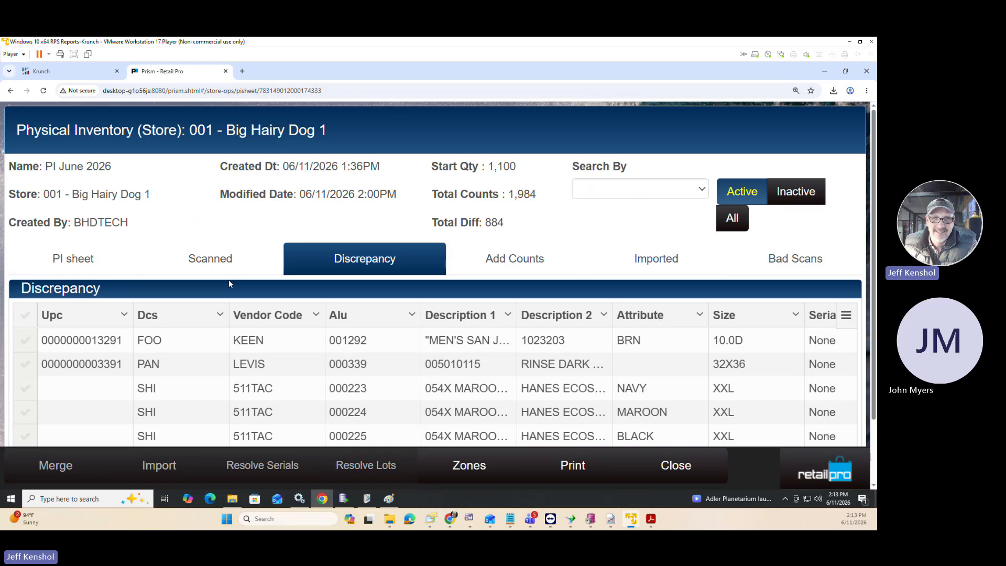
key(ctrl+minus)
key(ctrl+minus)
key(ctrl+minus)
key(ctrl+minus)
key(ctrl+minus)
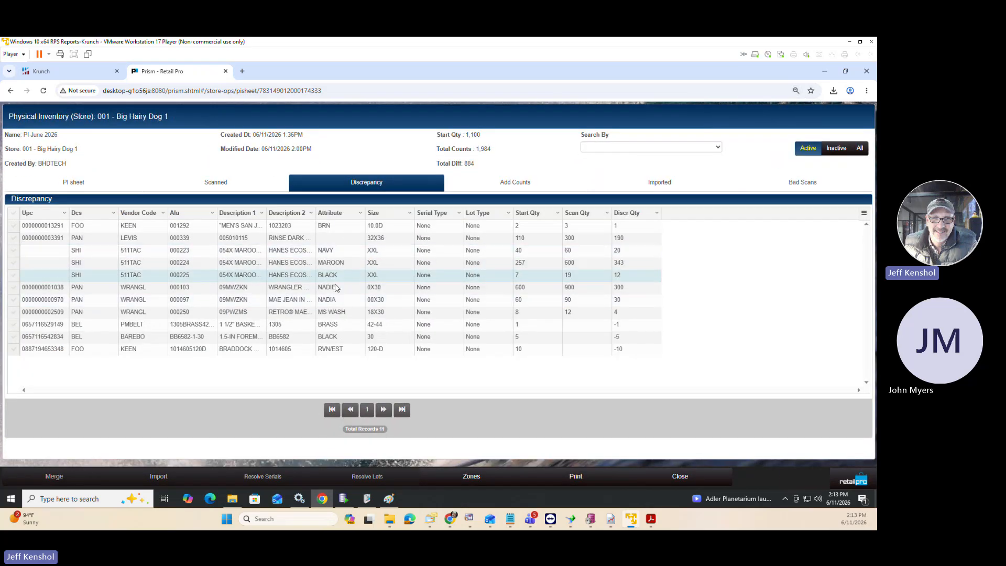
click(125, 187)
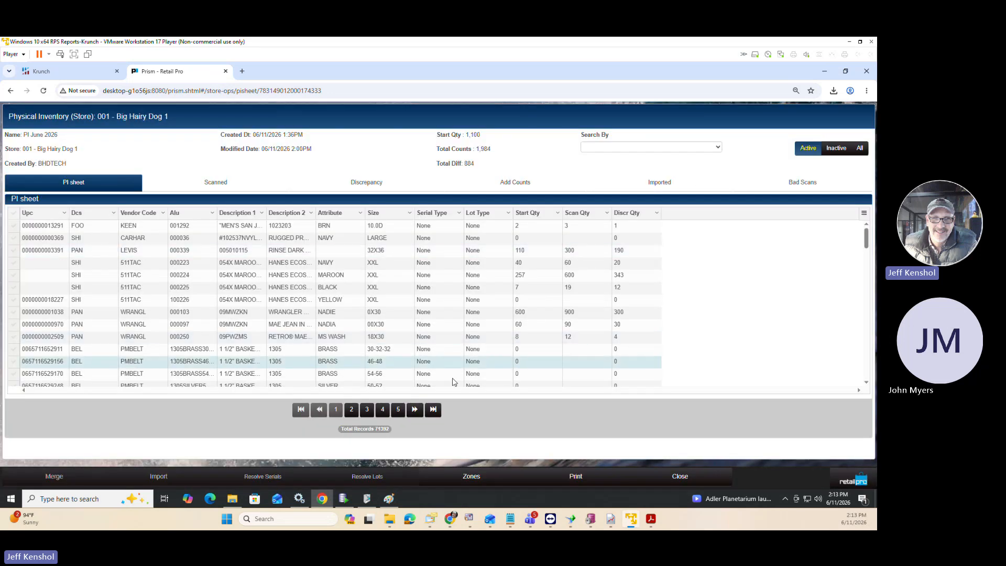
click(466, 476)
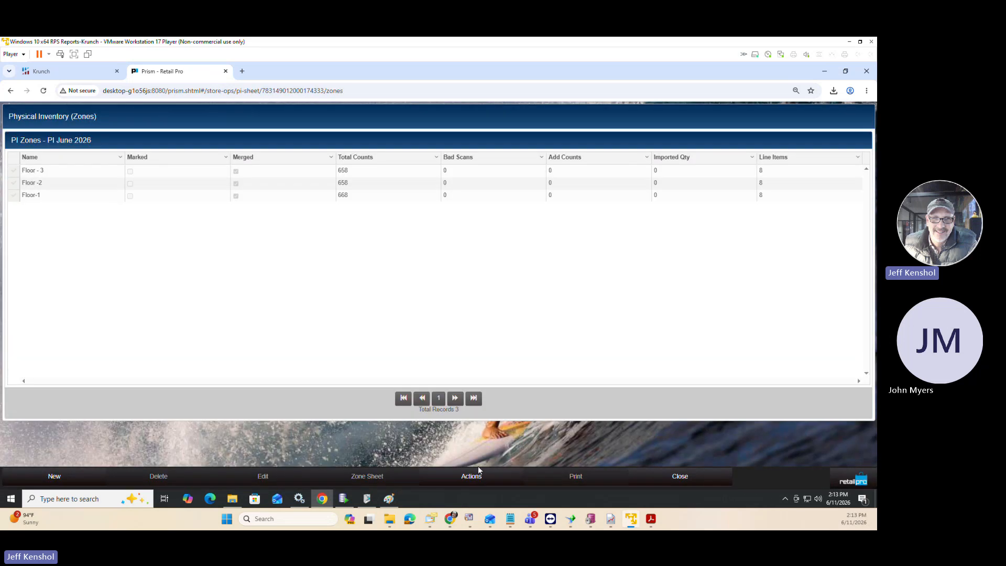
Examine the unmerge actions available for the Floor -2 zone without applying any.
click(14, 182)
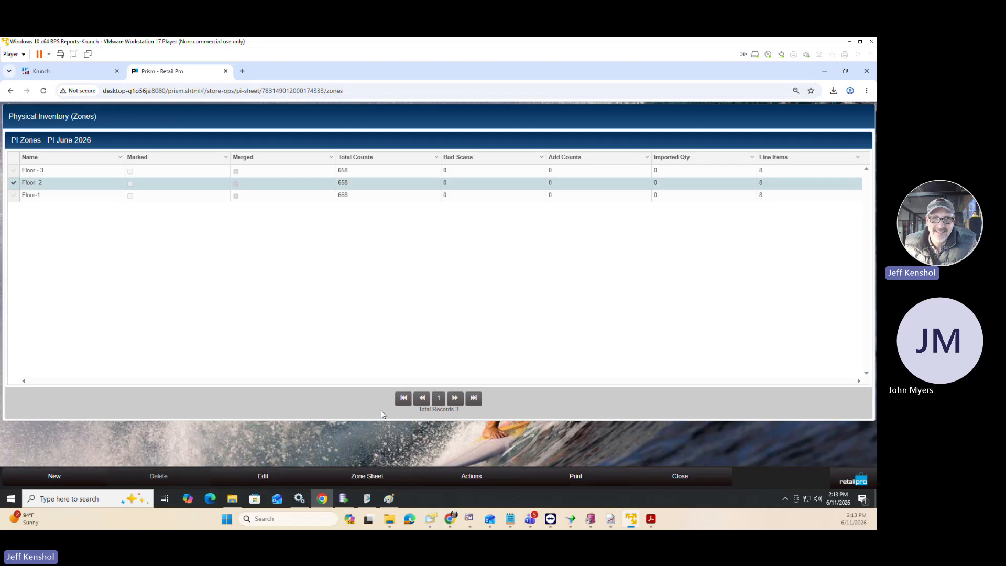
click(473, 479)
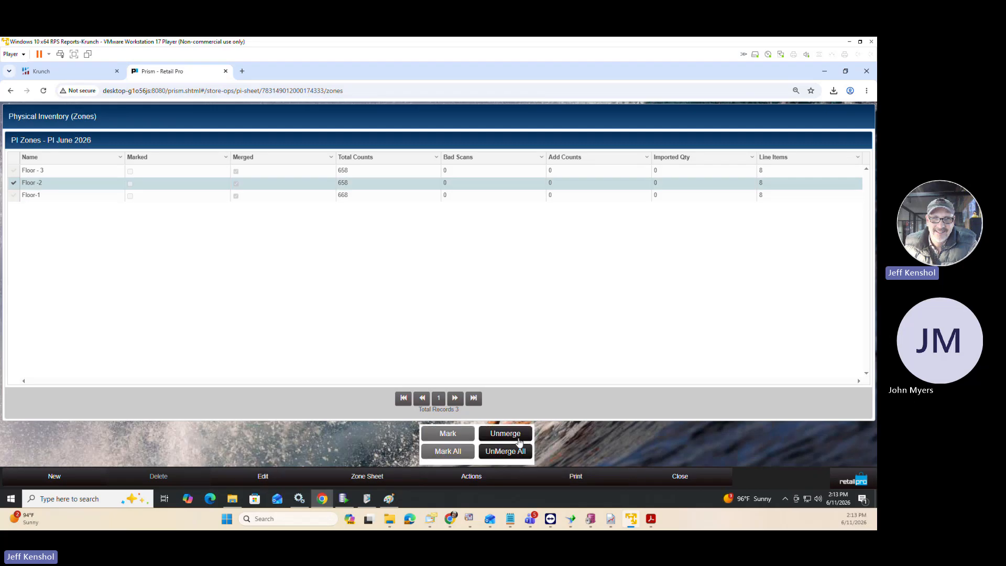
click(585, 443)
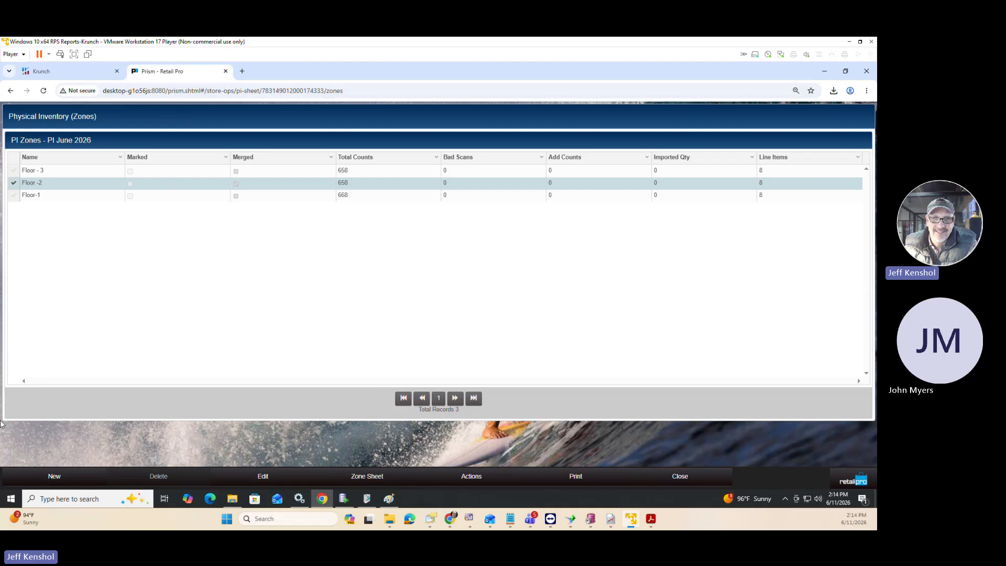
Create a new zone in PI June 2026, named with the operator's first name followed by Corrections.
click(74, 482)
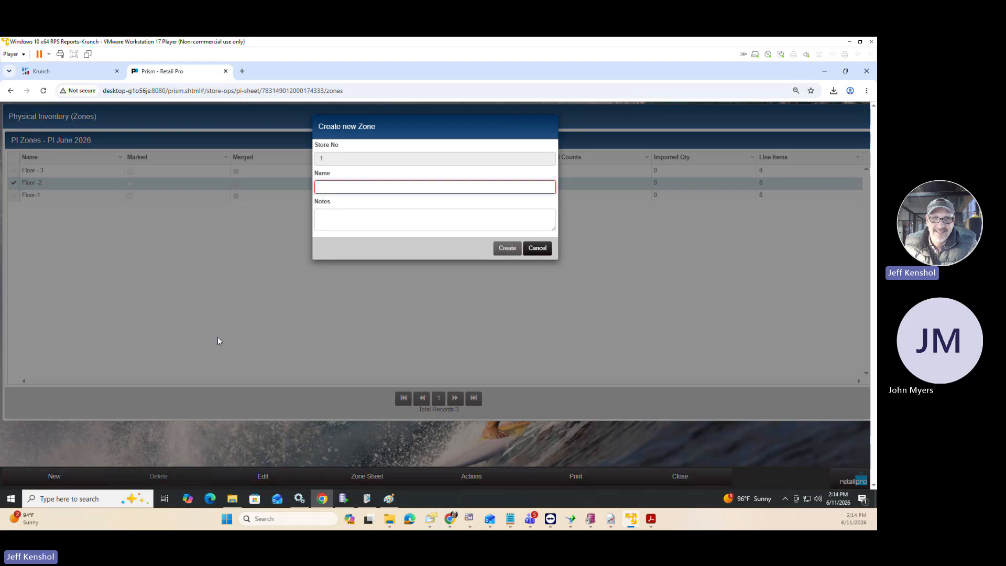
click(353, 187)
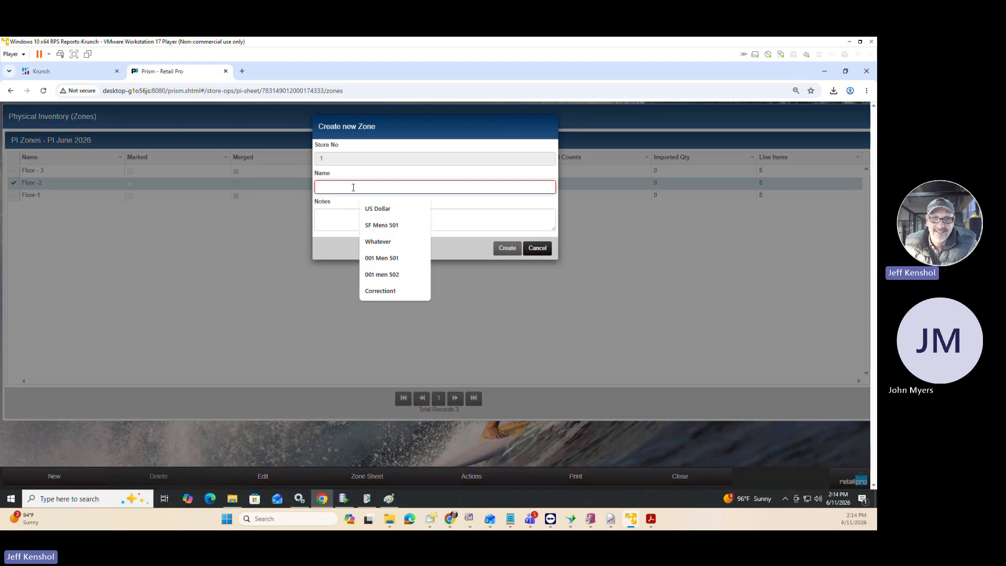
text(Jeff)
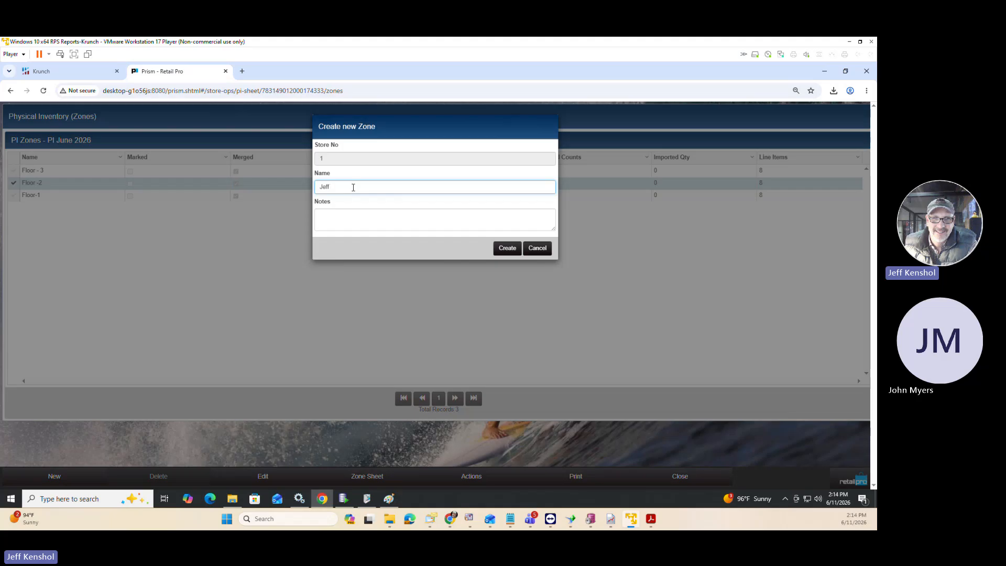
text( Corrections)
click(512, 249)
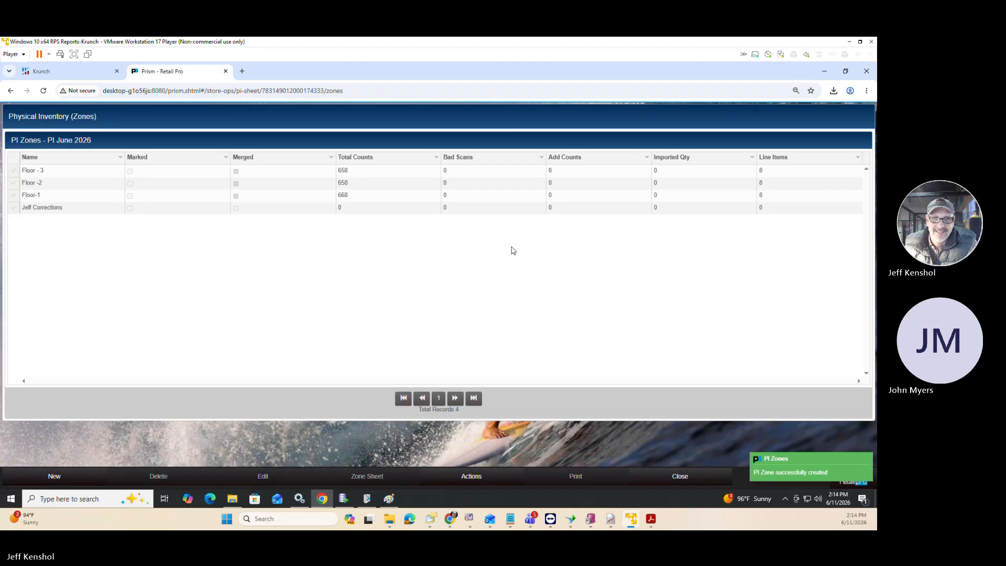
Open the corrections zone's sheet and add a count of -100 for item 000339.
click(14, 208)
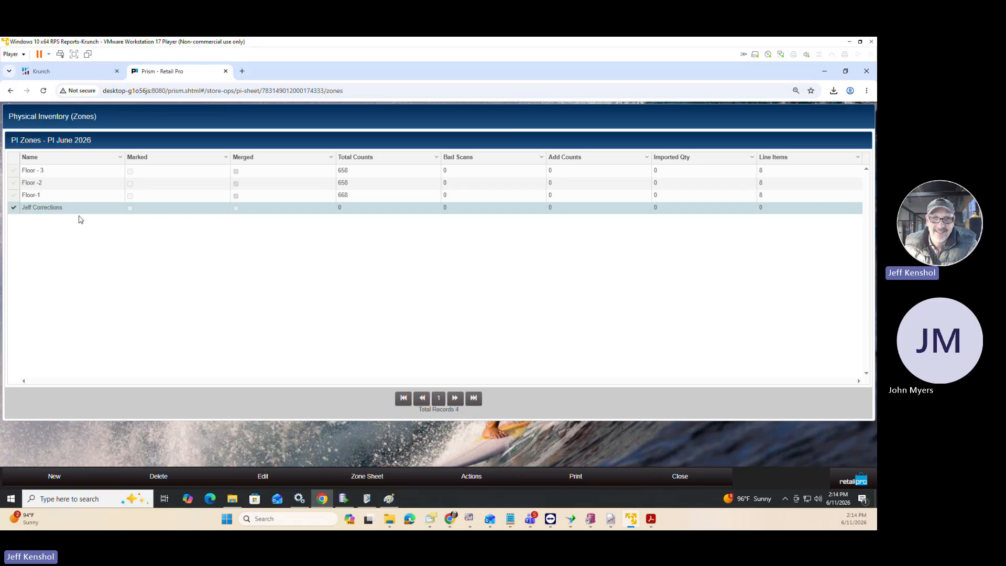
click(366, 478)
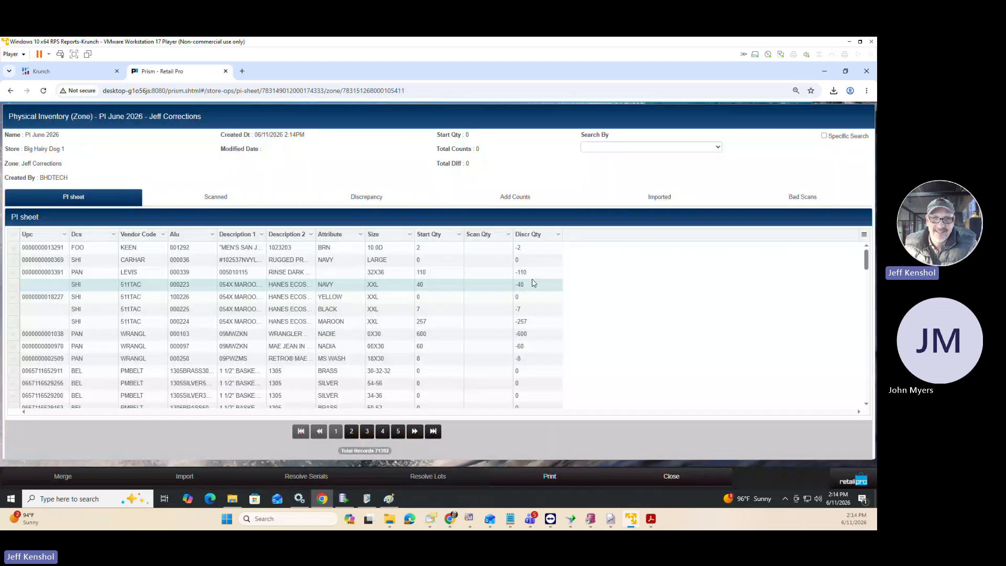
click(572, 197)
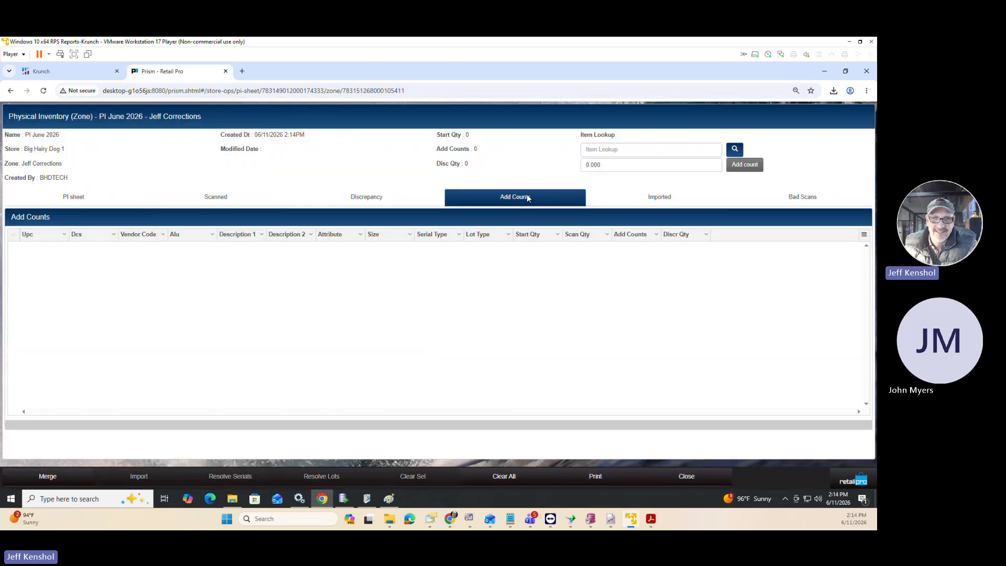
click(602, 149)
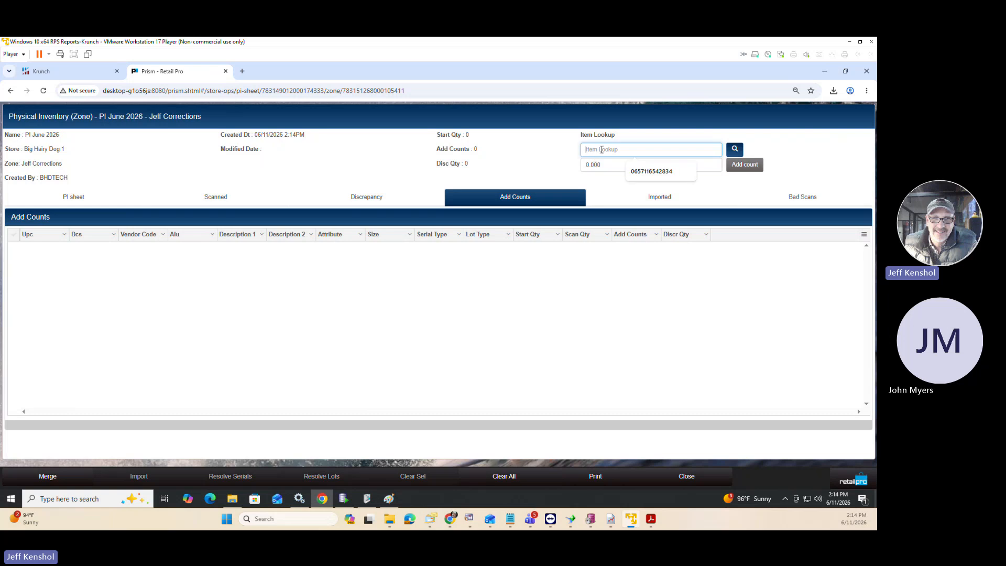
text(000339)
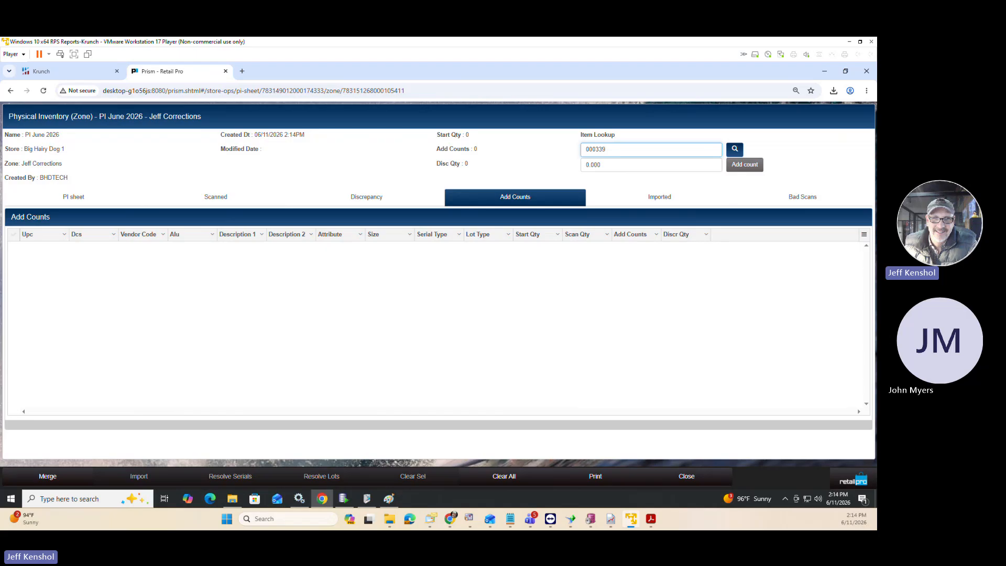
click(609, 166)
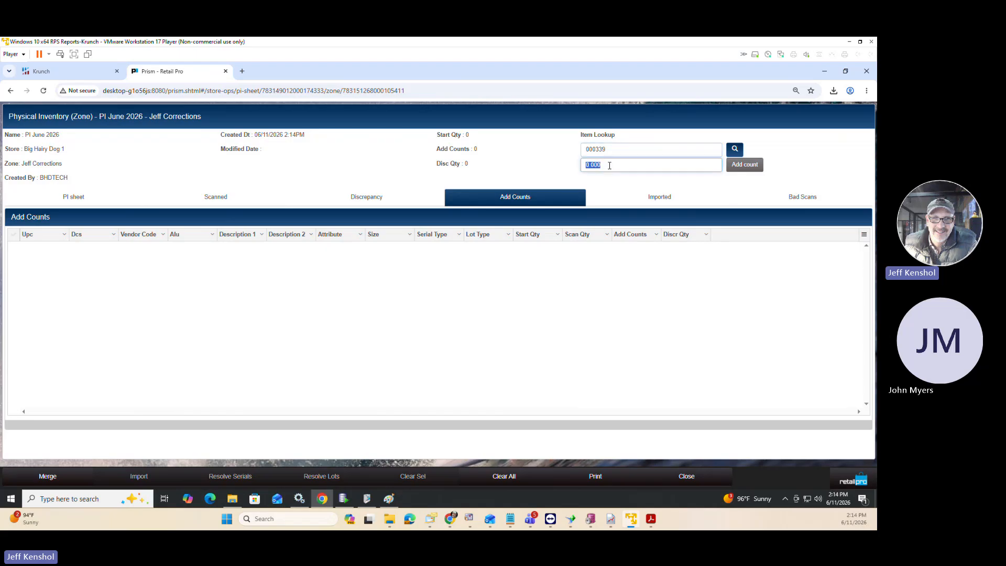
text(-100)
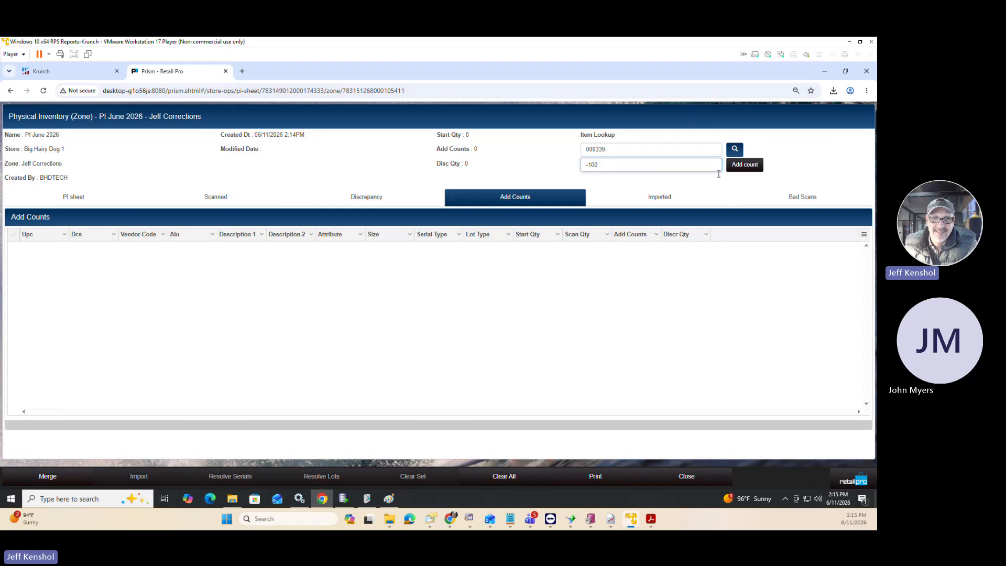
click(741, 166)
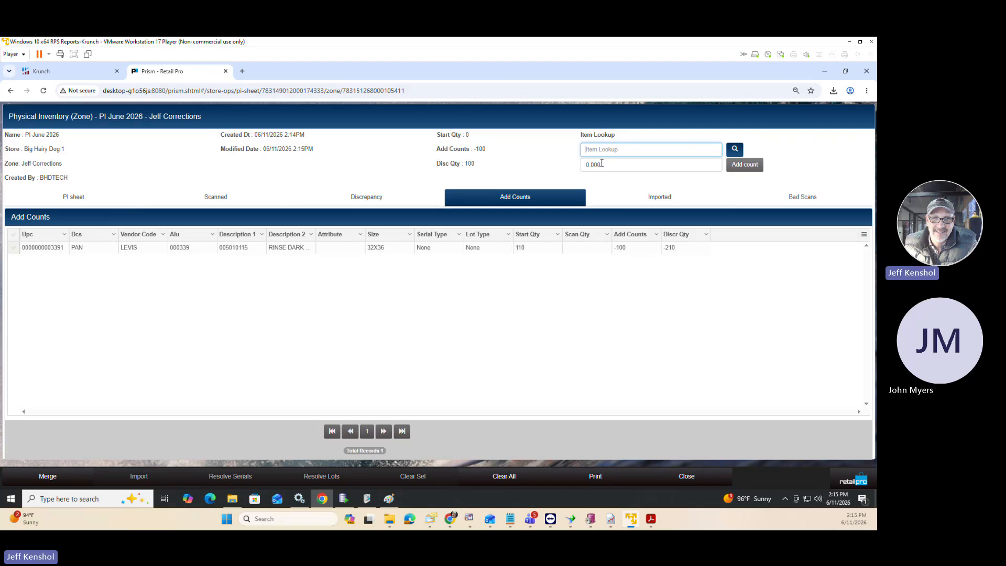
Add a count of 100 for item 000340 to the corrections zone.
click(615, 150)
text(000340)
key(Return)
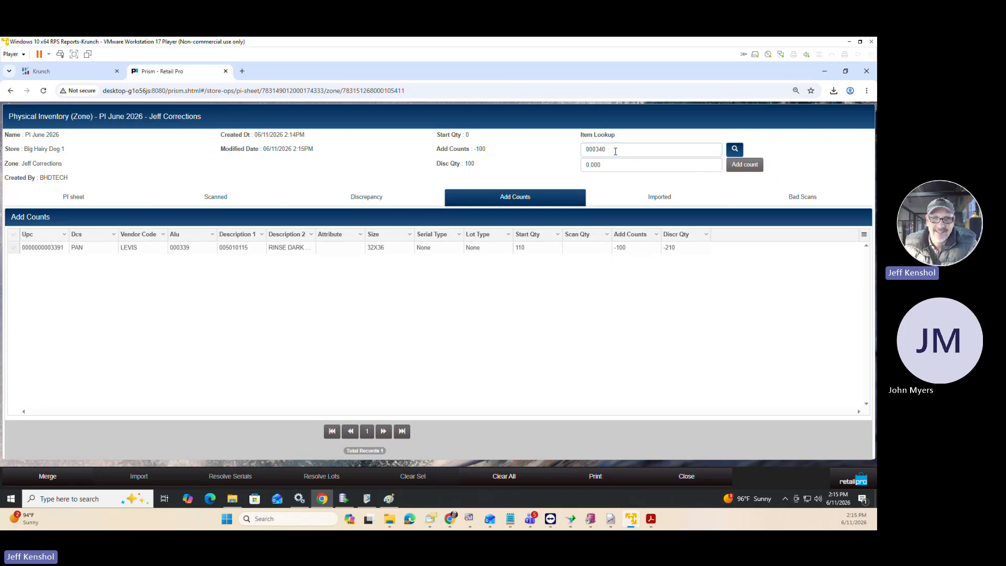
text(100)
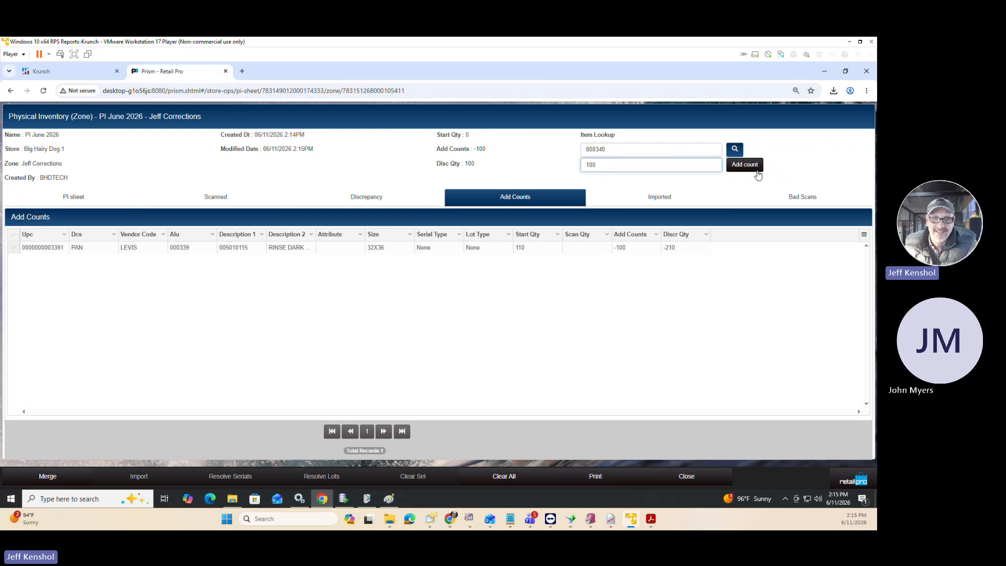
click(754, 170)
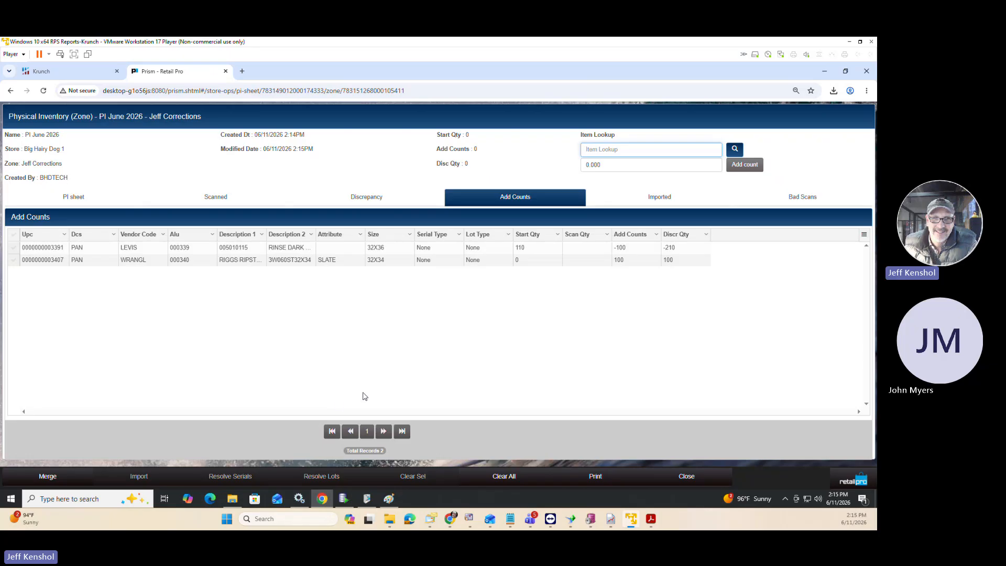
Return to the PI June 2026 zones, mark the corrections zone and merge the marked zone.
click(686, 480)
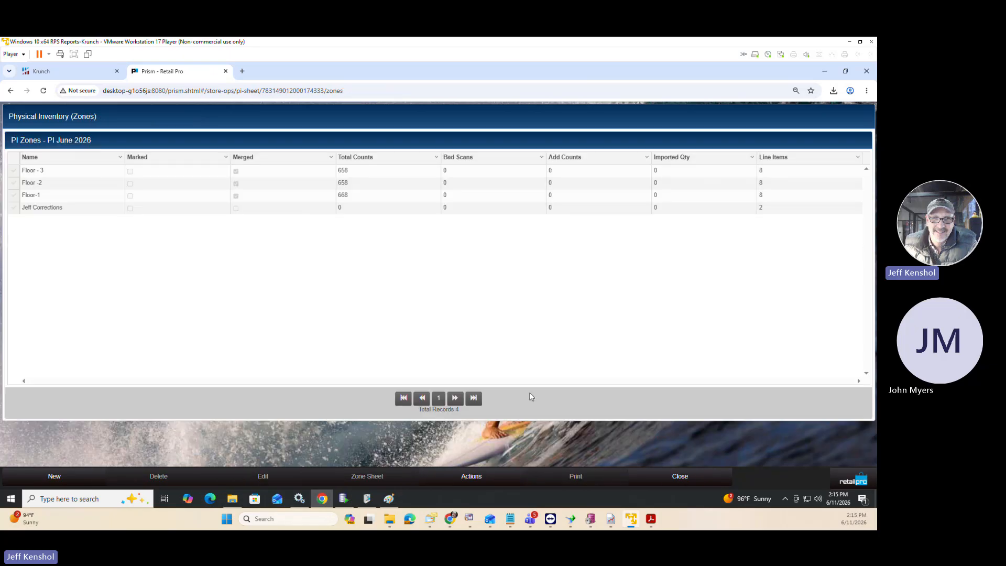
click(14, 209)
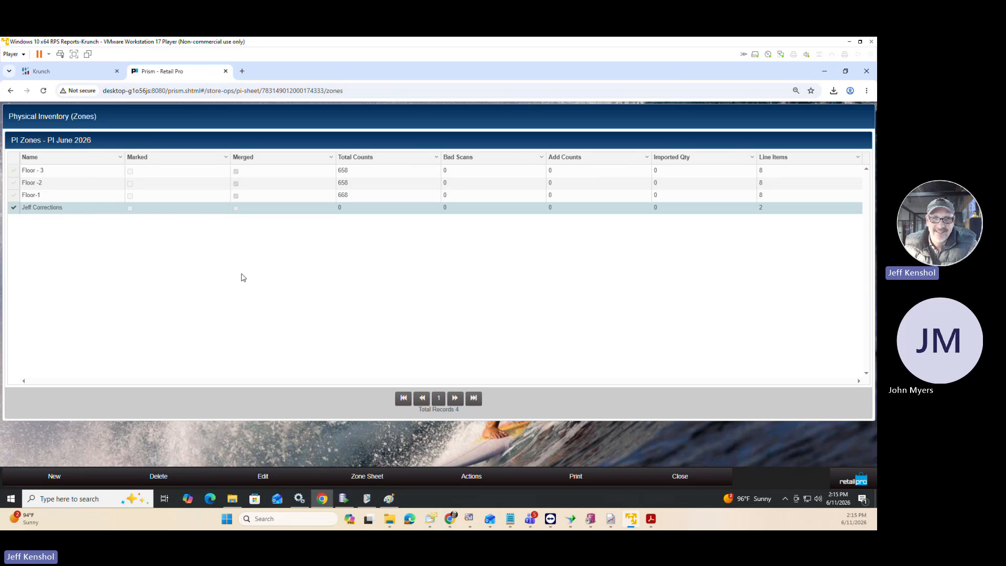
click(563, 477)
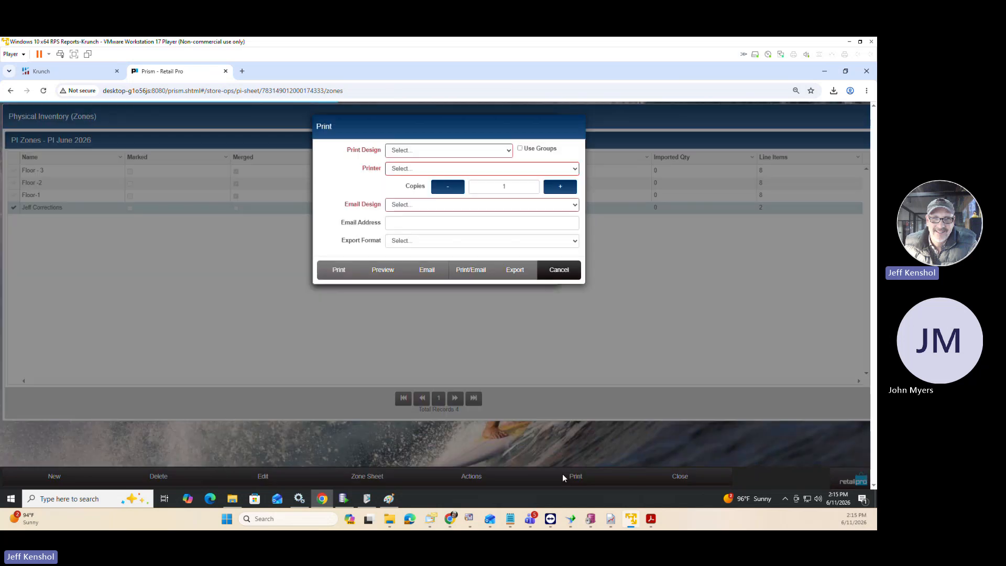
click(556, 271)
click(478, 478)
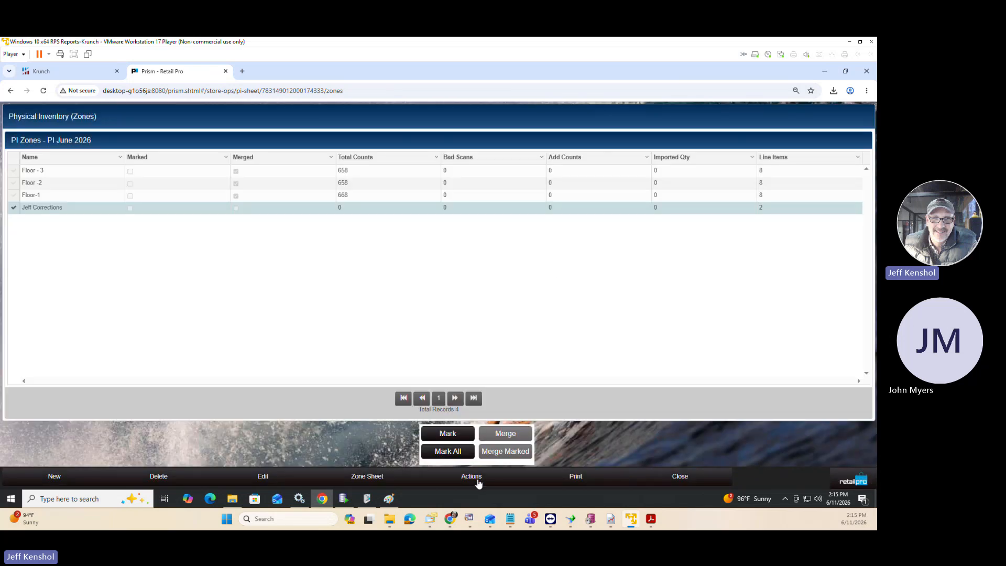
click(447, 436)
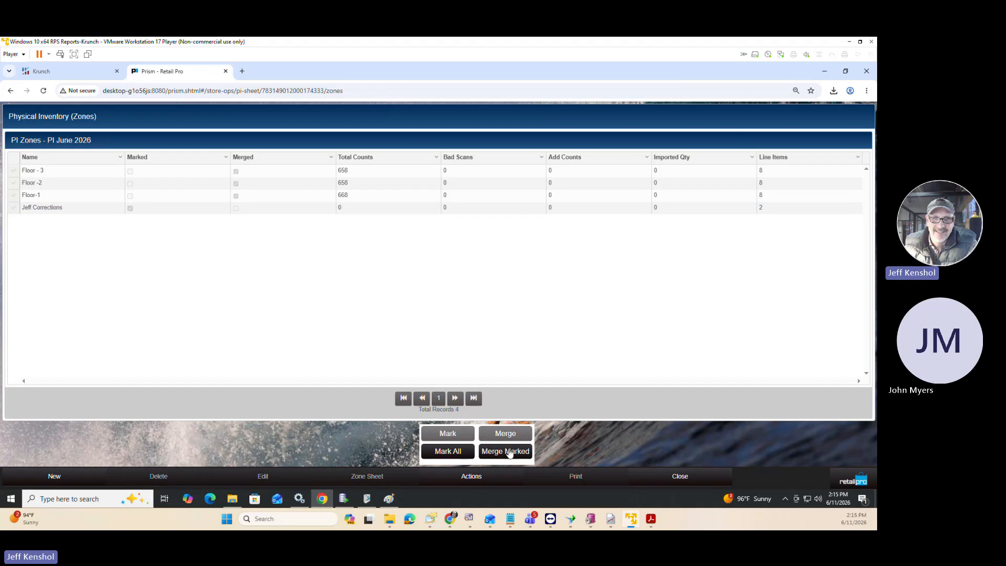
click(512, 450)
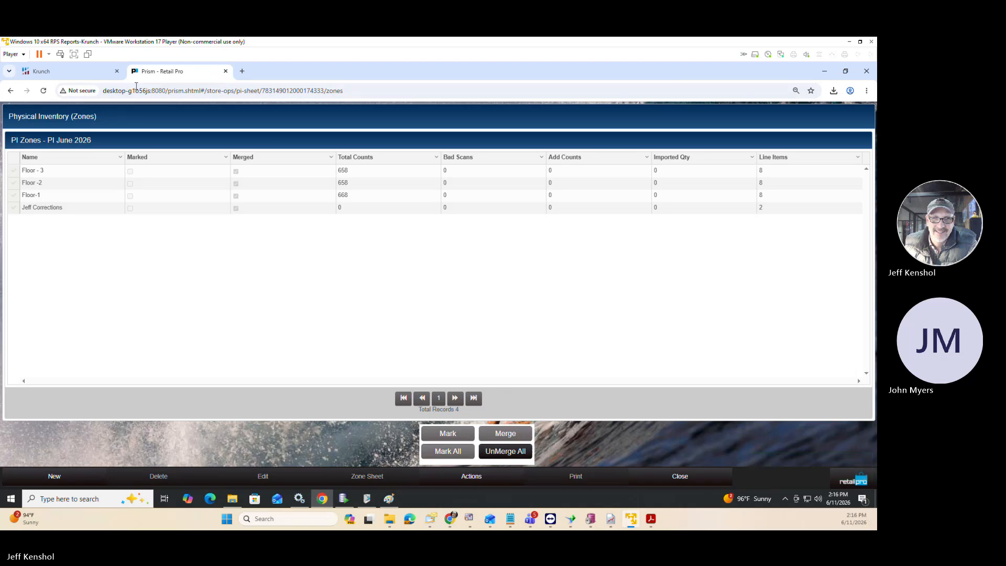
Switch to Retail Pro Reports, rerun the BHD PI Zone List report and filter its ALU column to 000339.
click(63, 73)
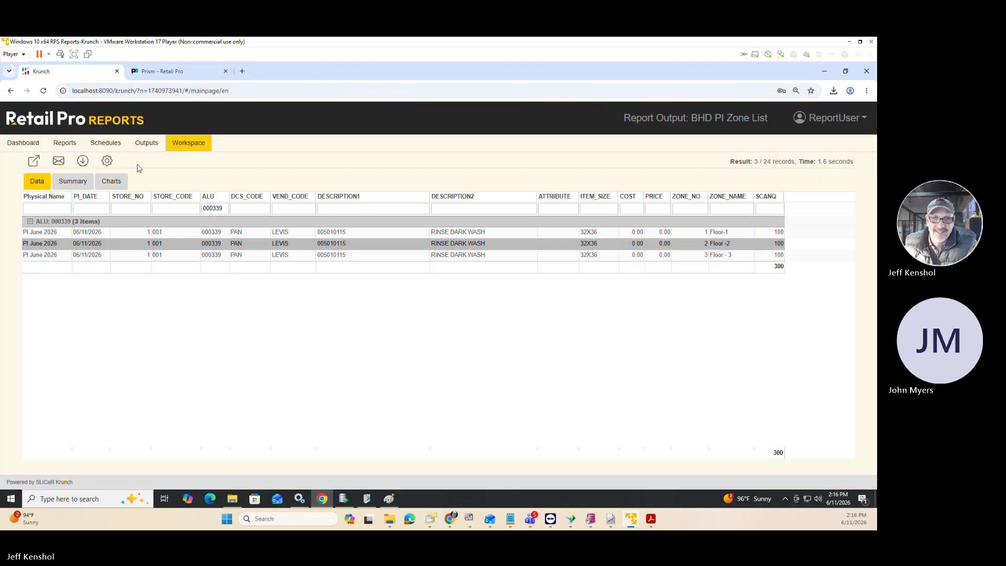
click(58, 145)
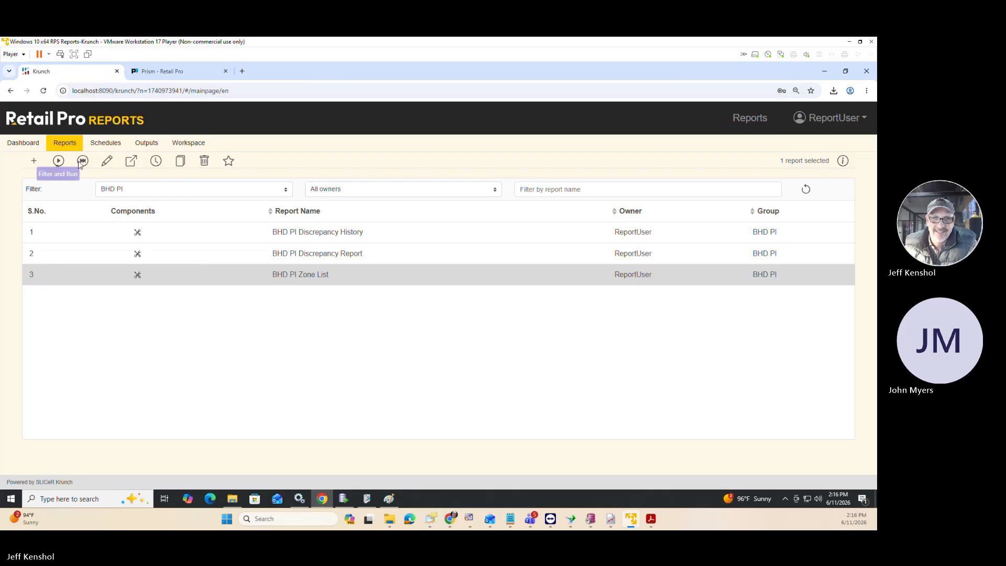
click(58, 161)
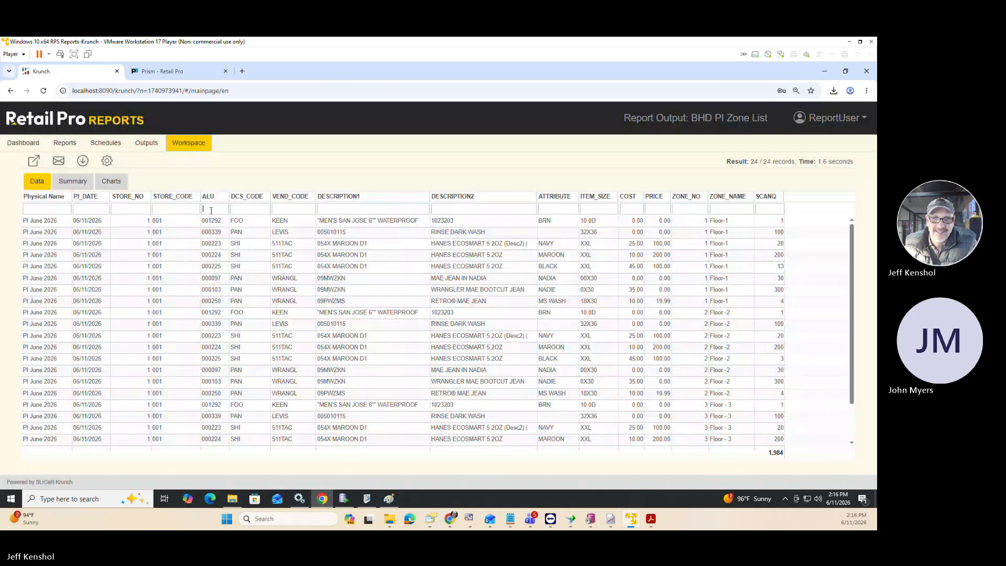
click(210, 210)
text(0)
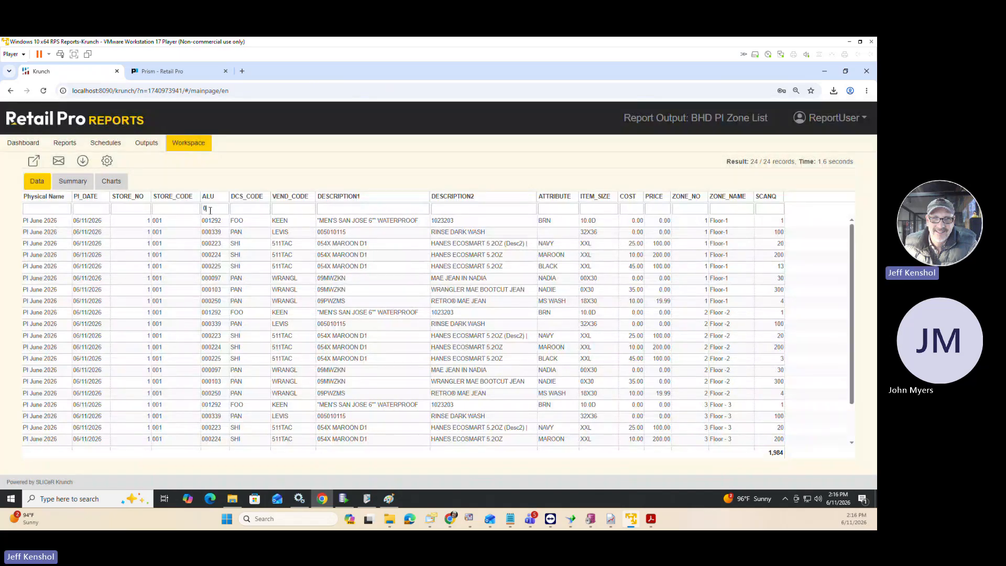
text(00339)
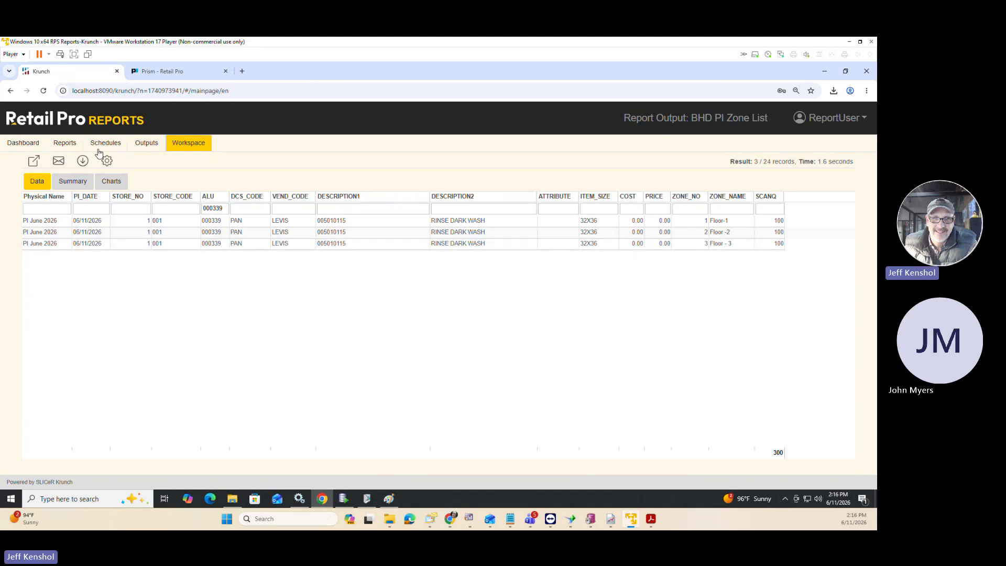
click(61, 145)
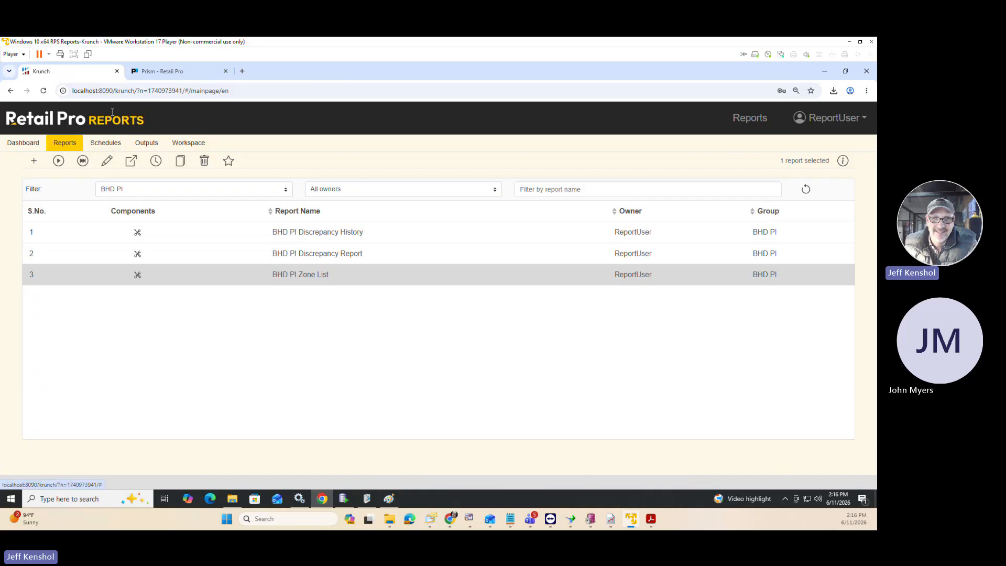
Switch to Prism, find ALU 000339 among the scanned items of PI June 2026 and examine its start, scan and discrepancy quantities.
click(163, 71)
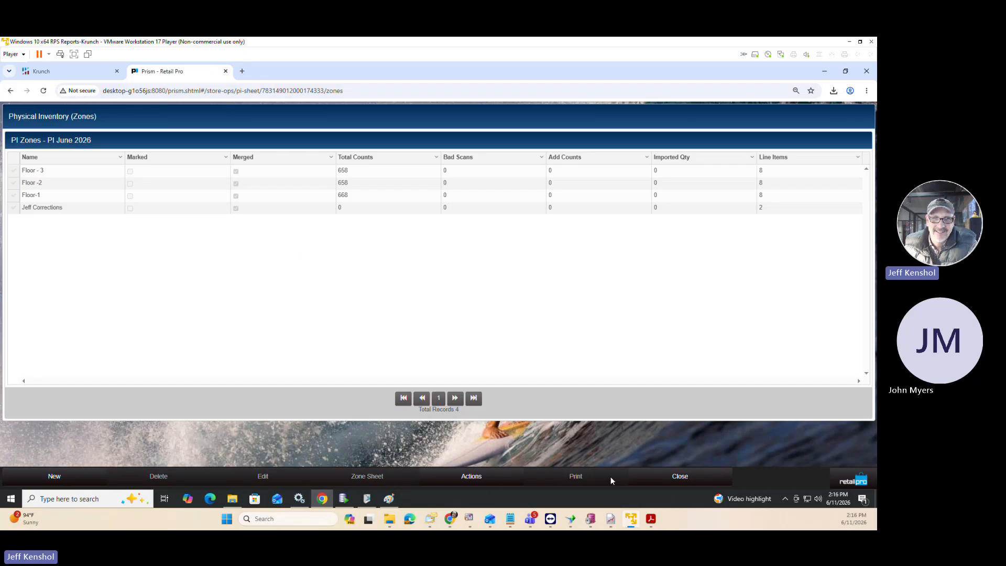
click(680, 477)
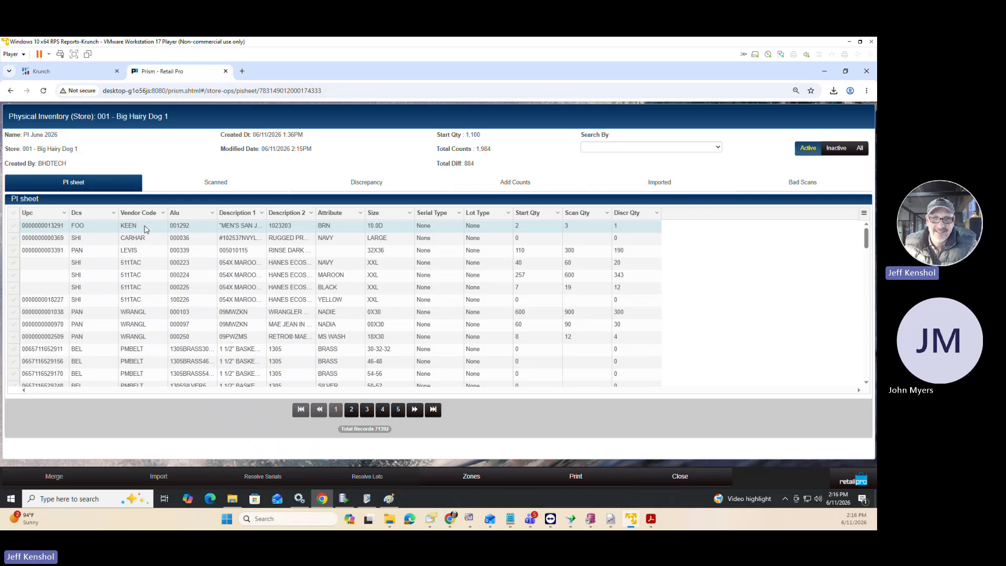
click(231, 191)
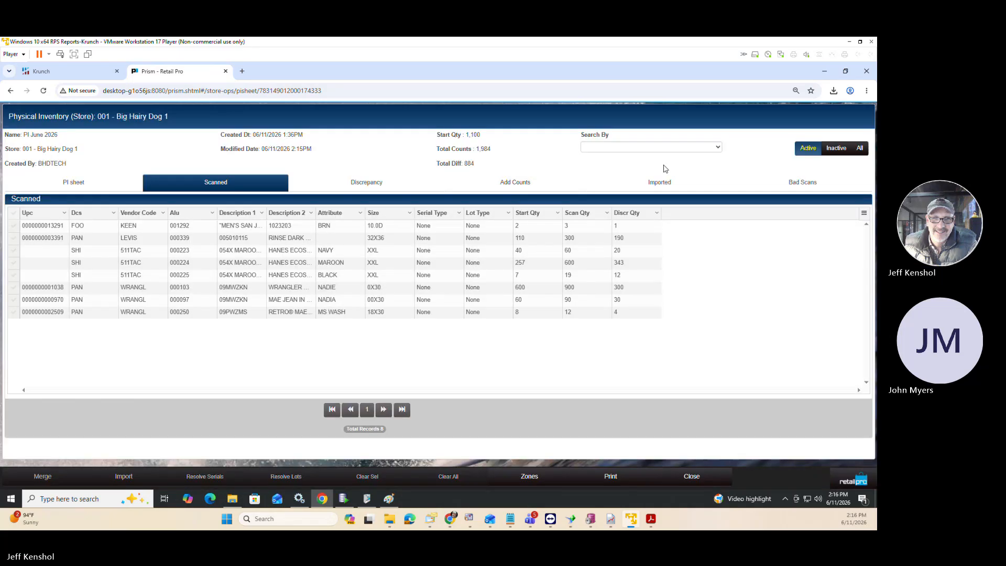
click(652, 147)
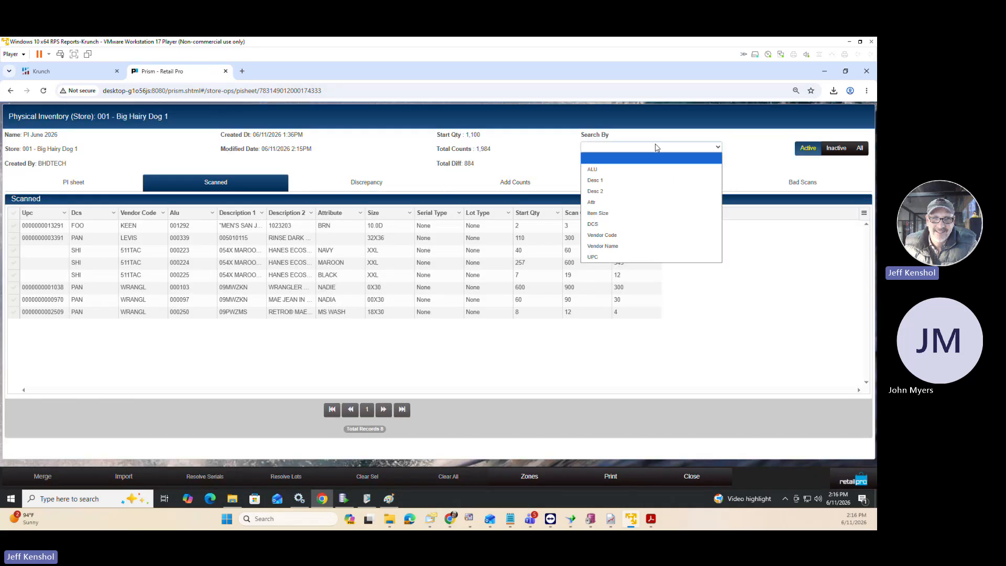
click(633, 169)
click(633, 165)
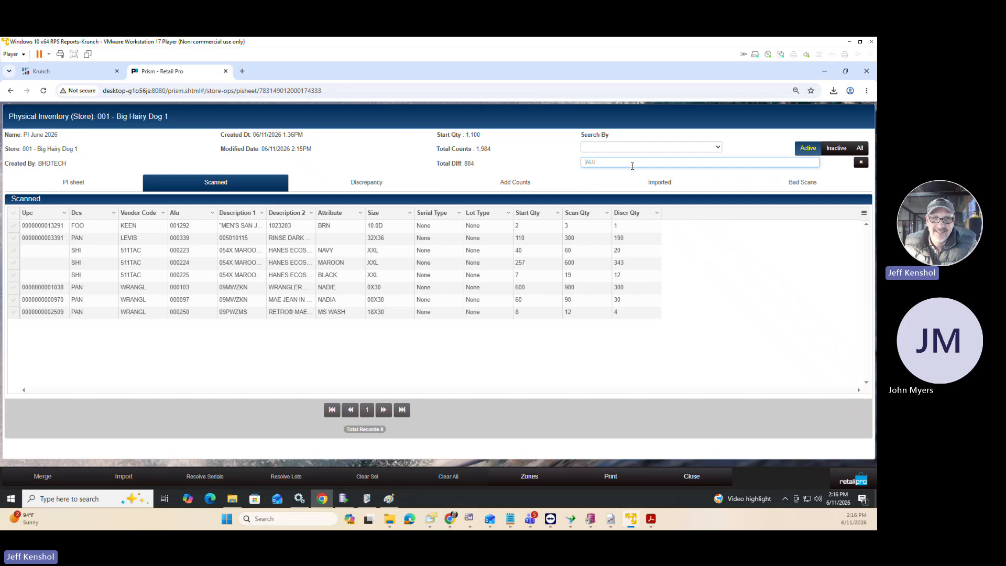
text(000339)
key(Return)
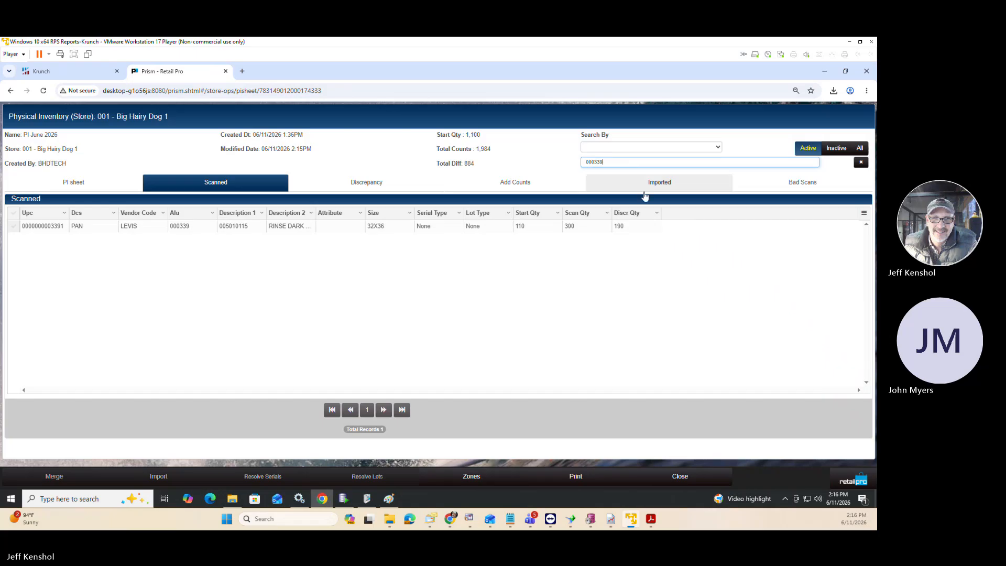
click(533, 228)
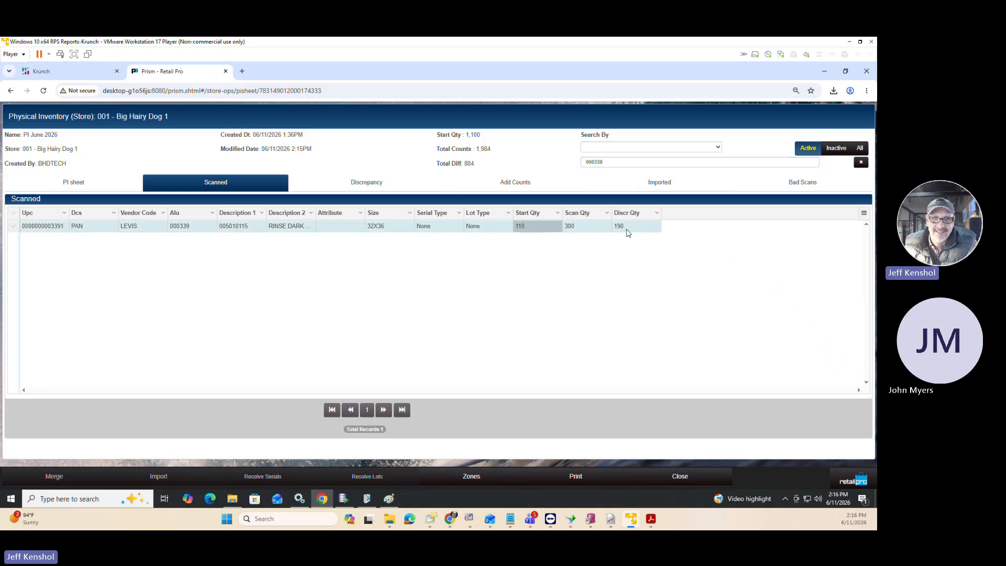
click(627, 229)
click(572, 228)
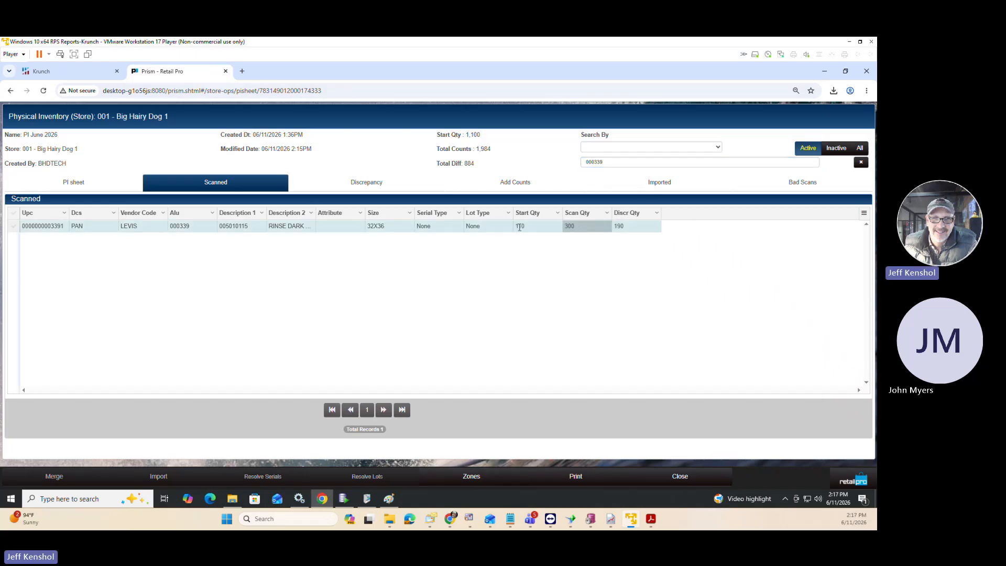
click(539, 231)
click(579, 227)
Reopen the zones of the PI June 2026 sheet and unmerge the corrections zone.
click(676, 478)
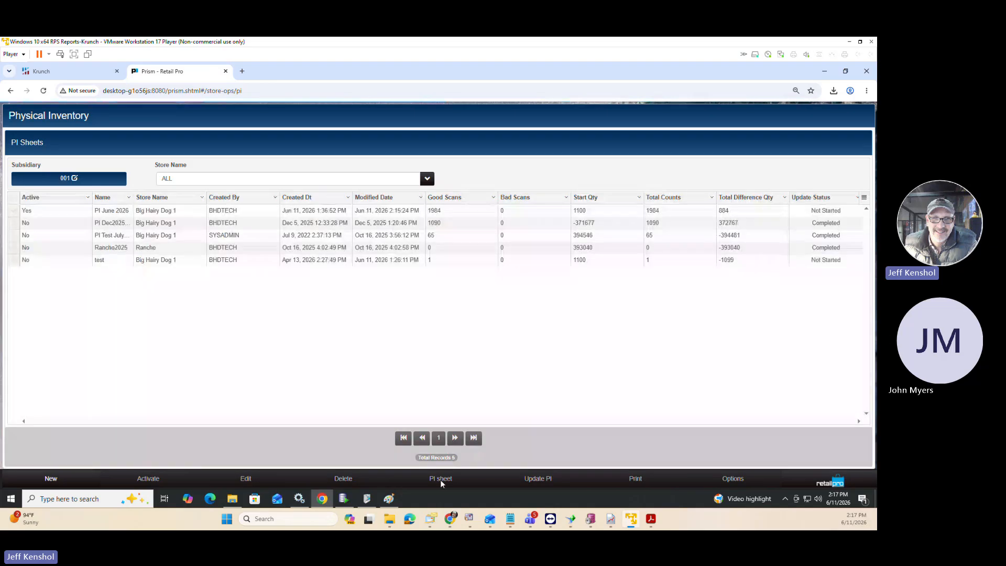
click(16, 211)
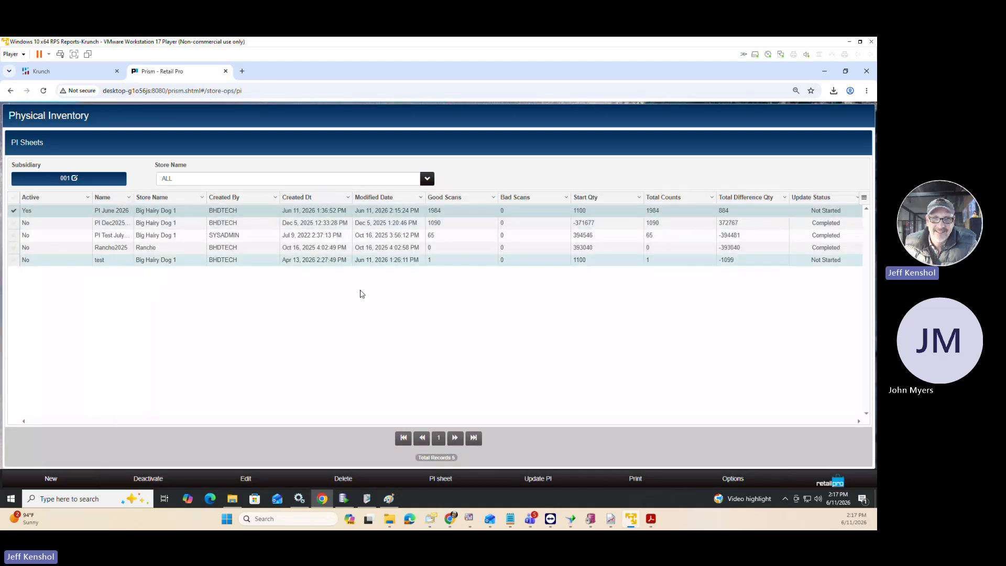
click(433, 478)
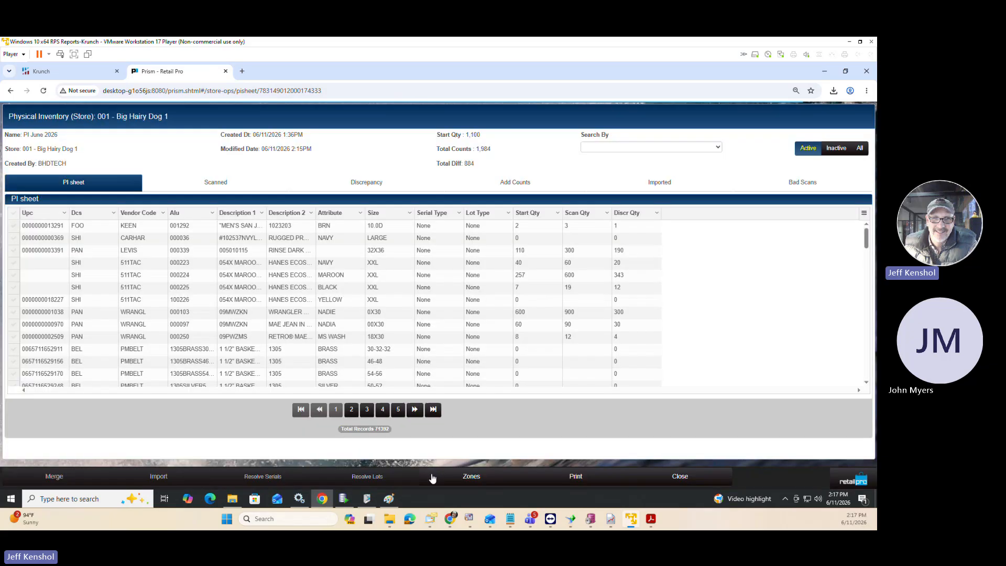
click(473, 477)
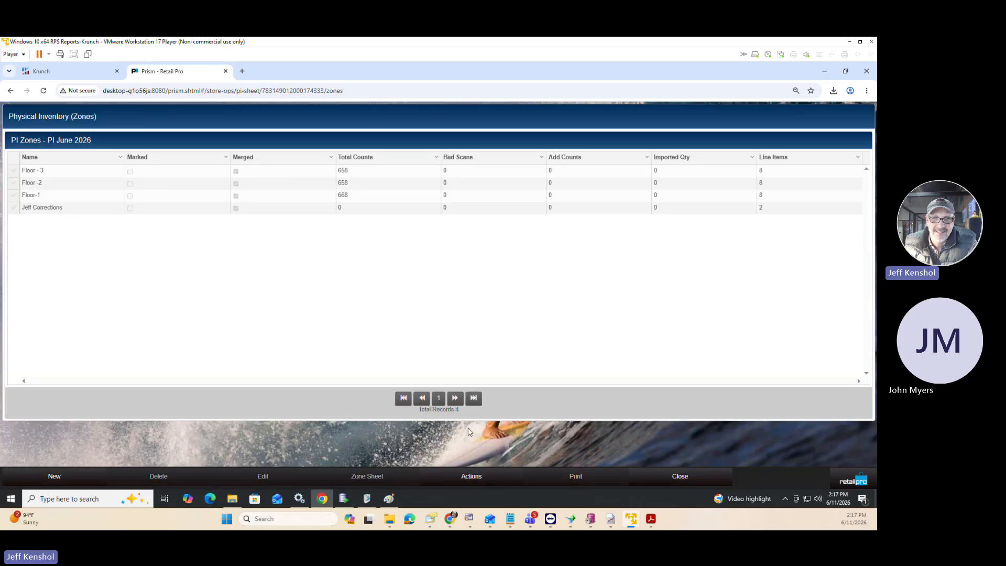
click(14, 209)
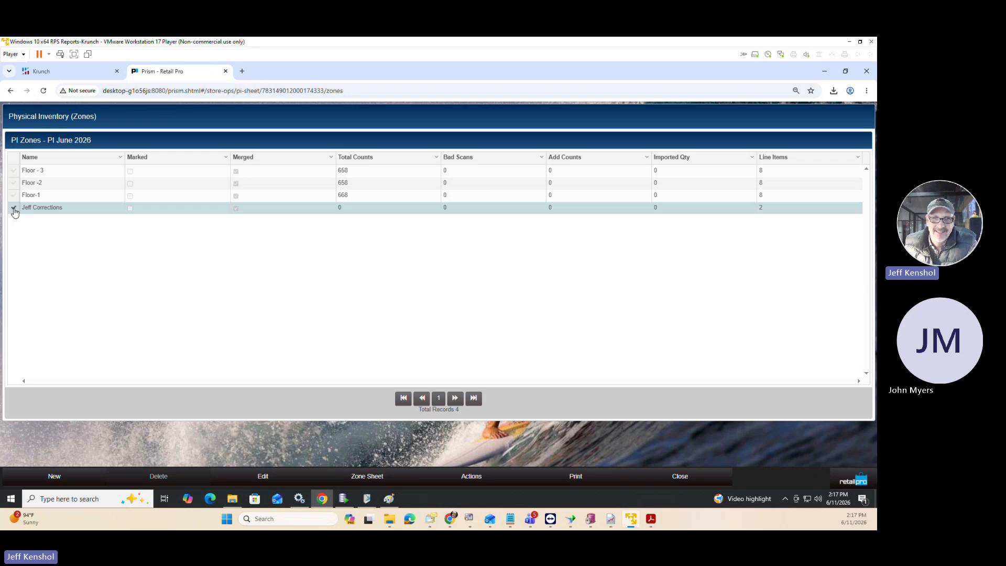
click(494, 477)
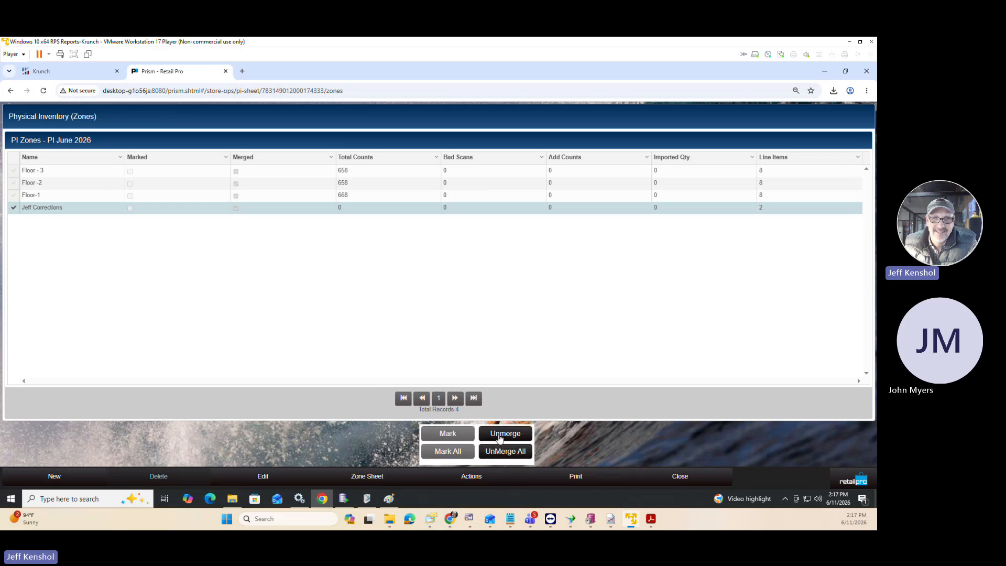
click(498, 435)
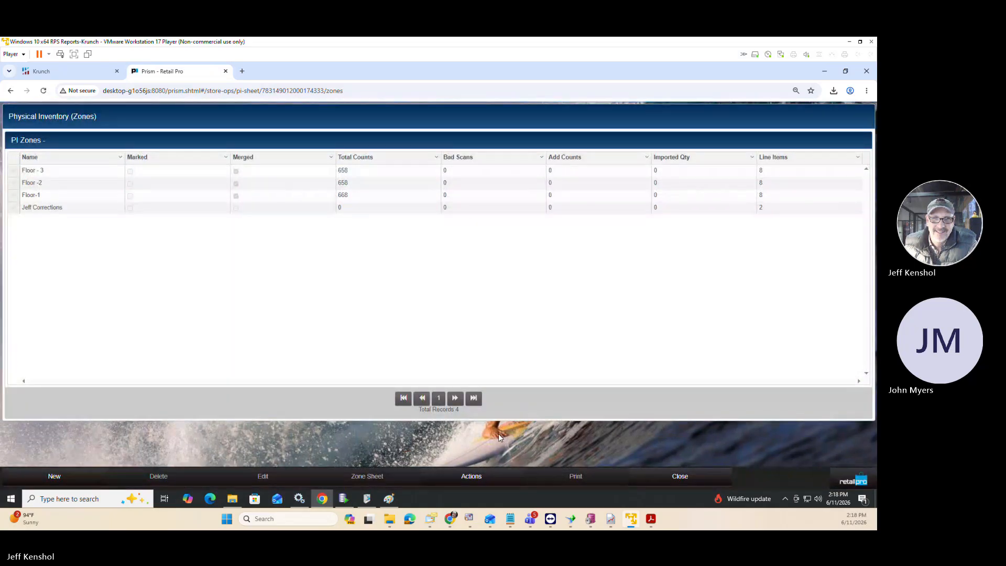
Open the corrections zone's sheet, merge its added counts into the zone and check the scanned items.
click(13, 208)
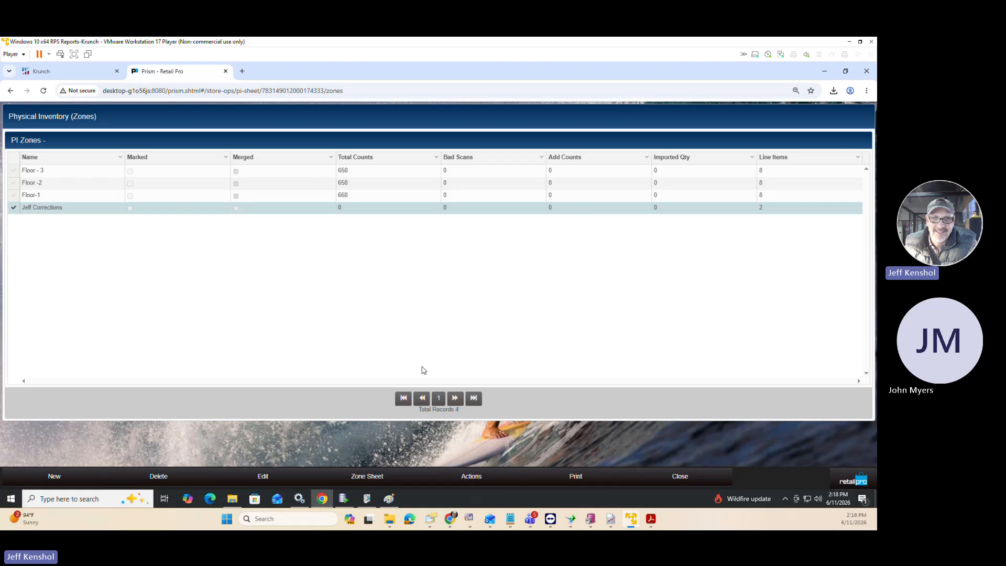
click(379, 477)
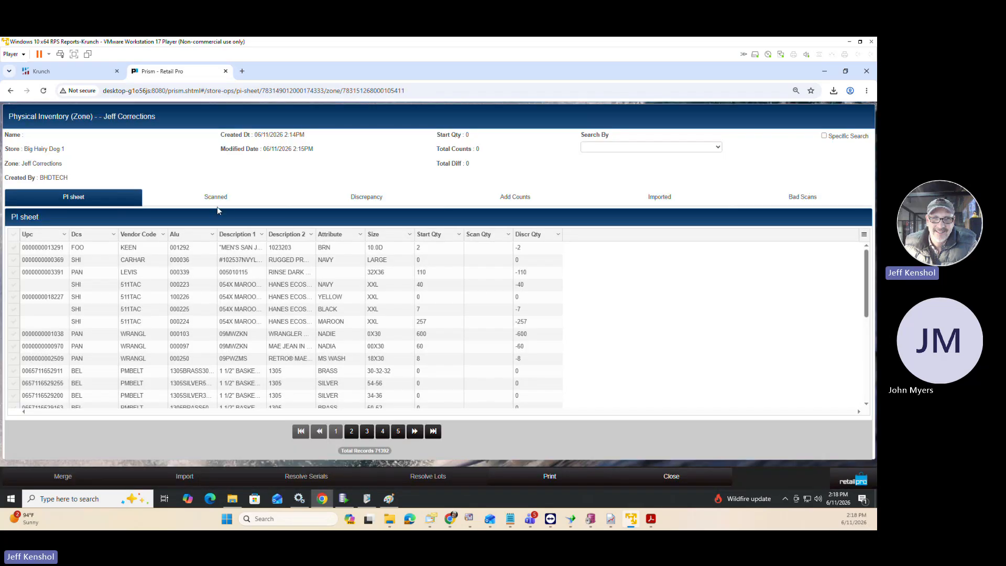
click(217, 199)
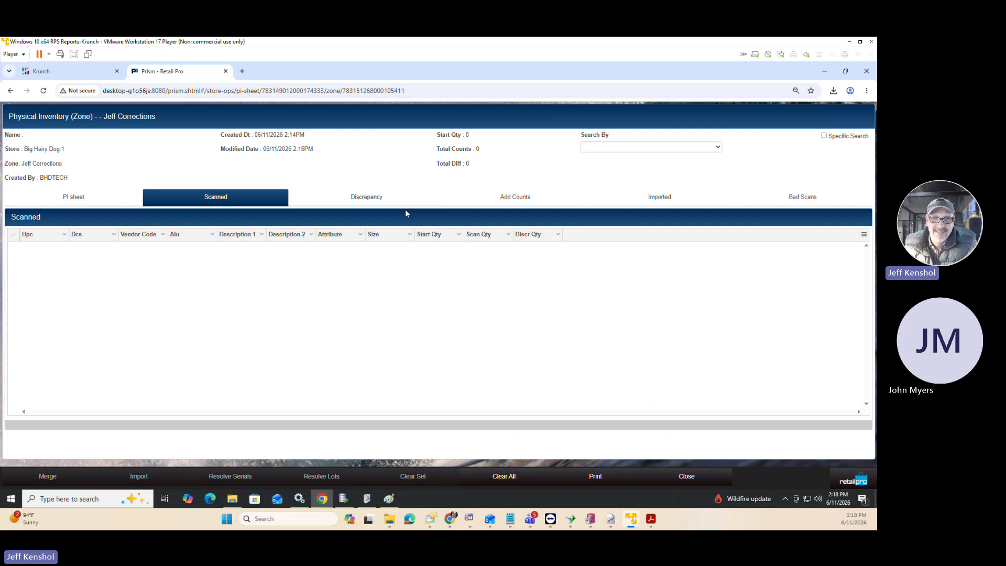
click(526, 198)
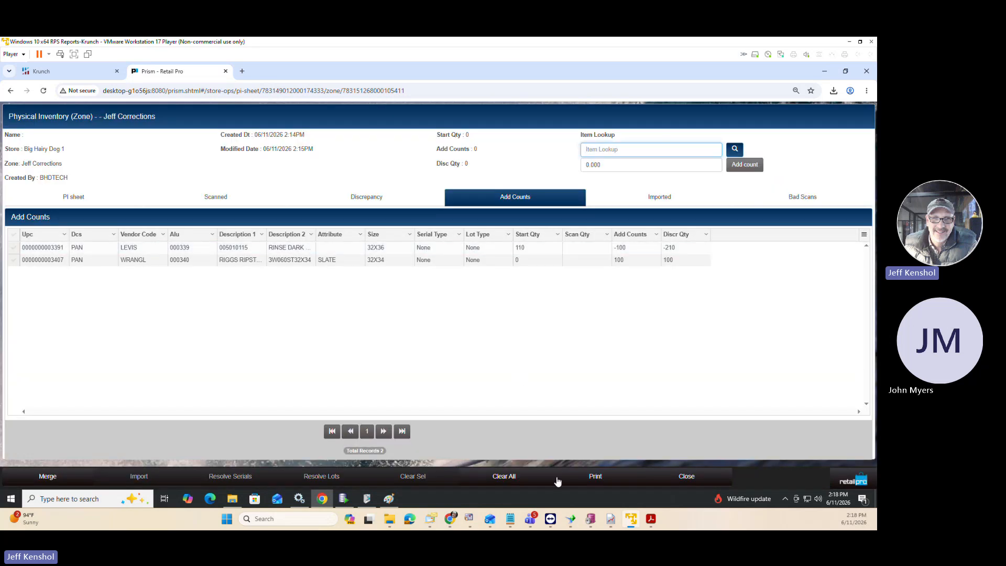
click(49, 477)
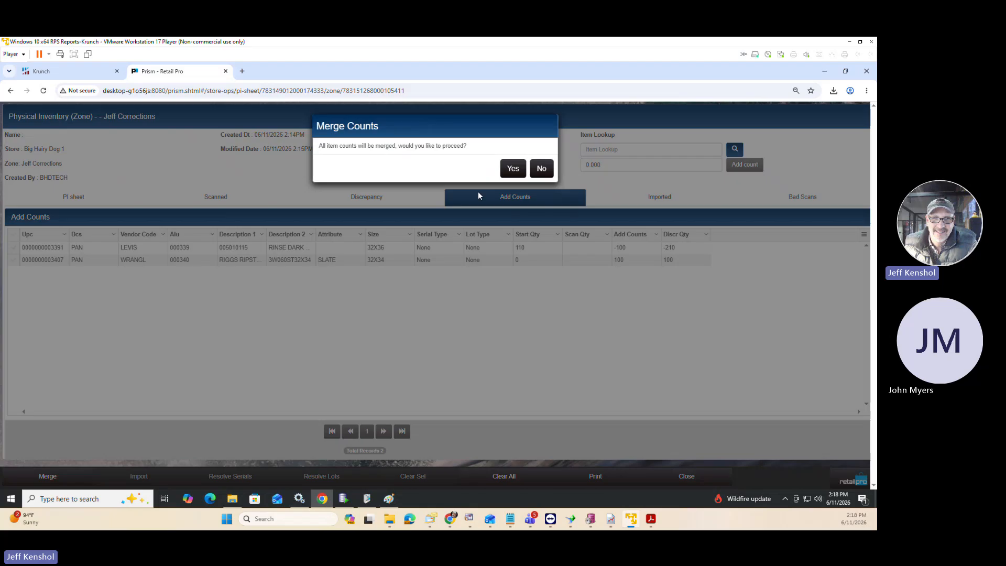
click(511, 168)
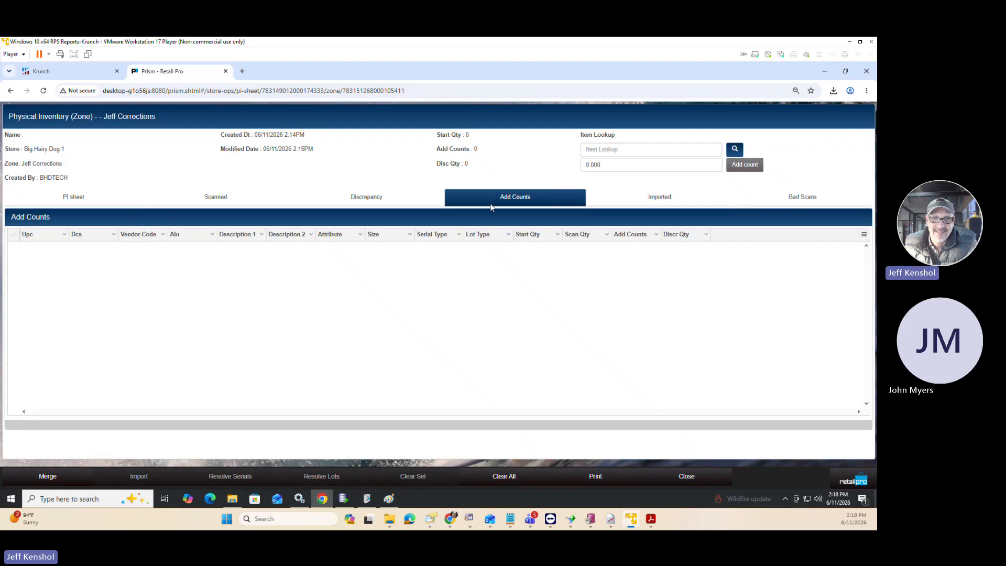
click(228, 198)
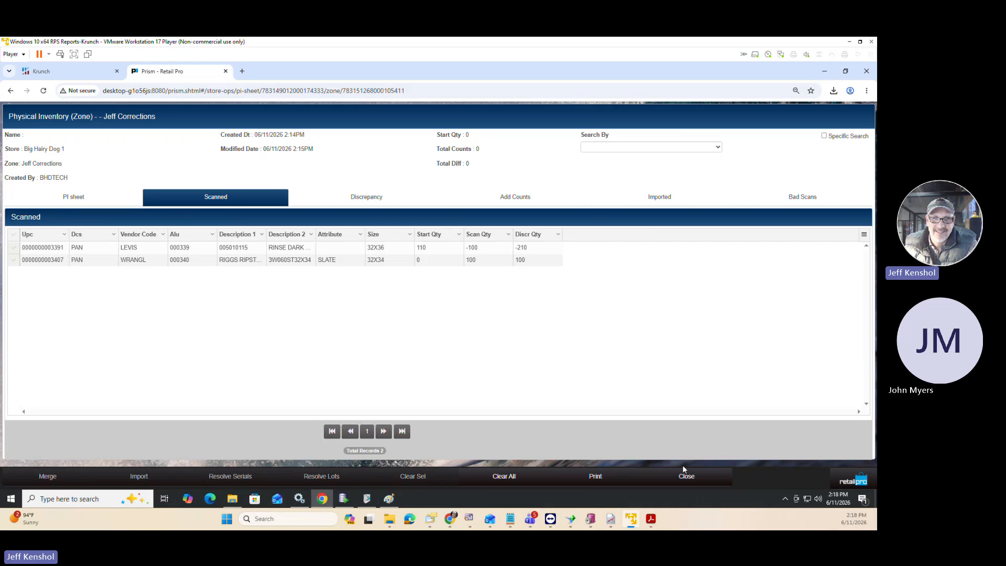
Close the corrections zone's sheet, mark that zone in the zone list and merge the marked zones.
click(684, 476)
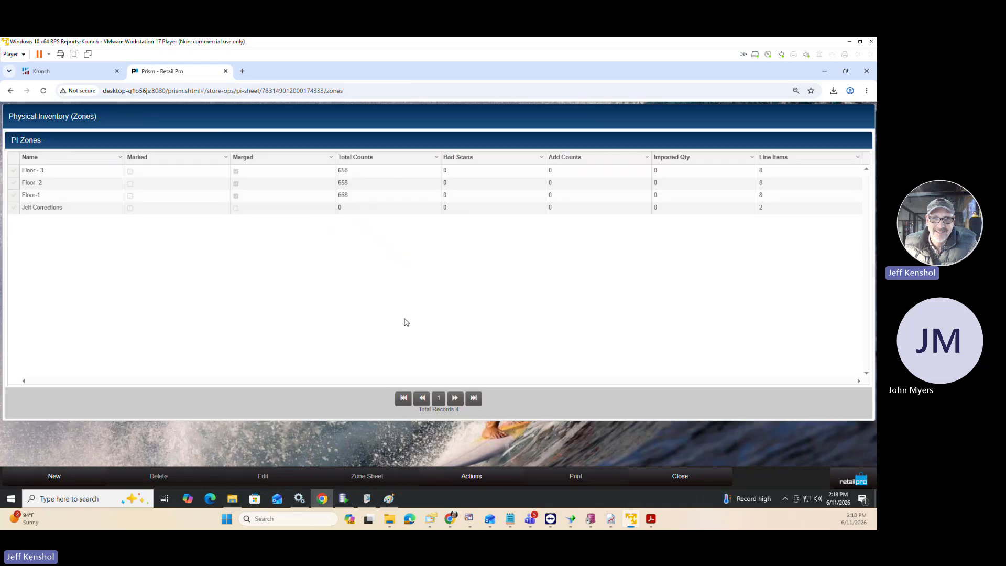
click(13, 208)
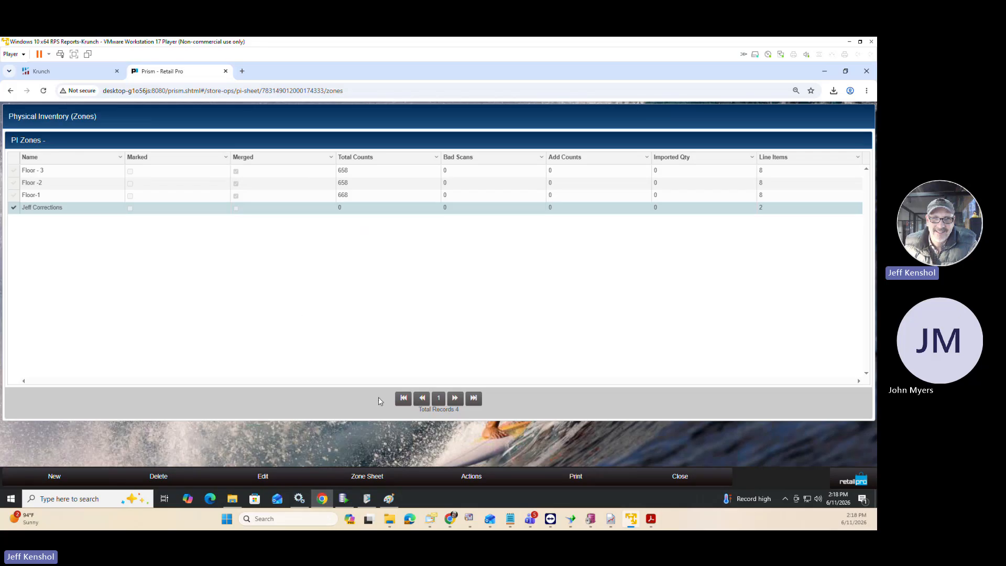
click(475, 476)
click(445, 433)
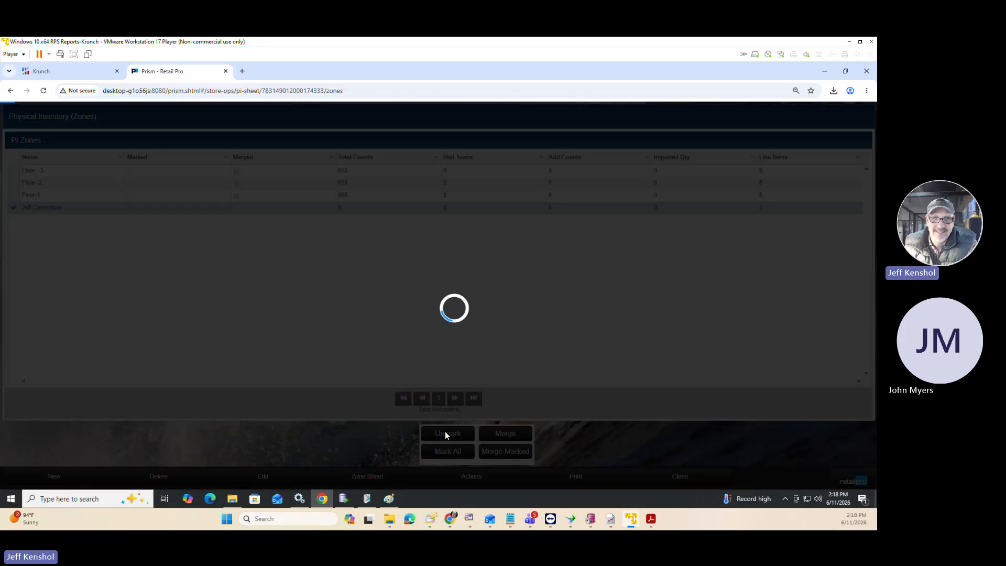
click(520, 451)
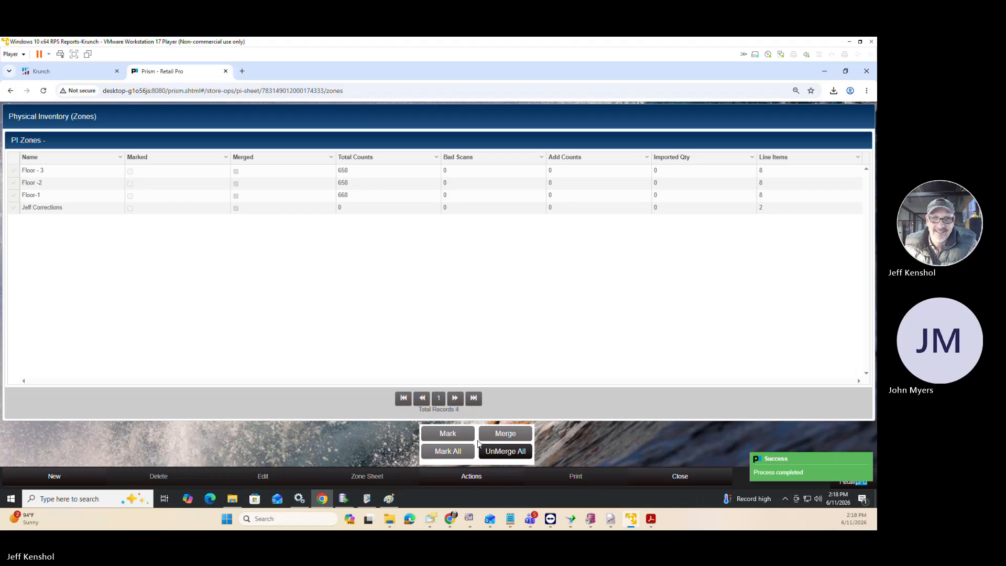
click(639, 436)
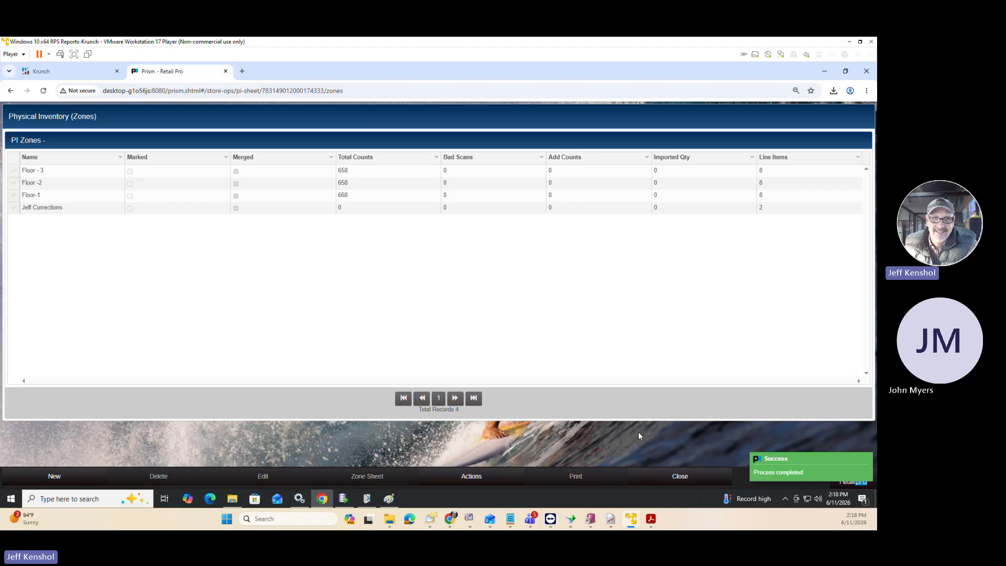
Switch to Retail Pro Reports, rerun the BHD PI Zone List report and filter the ALU column to 000339.
click(70, 72)
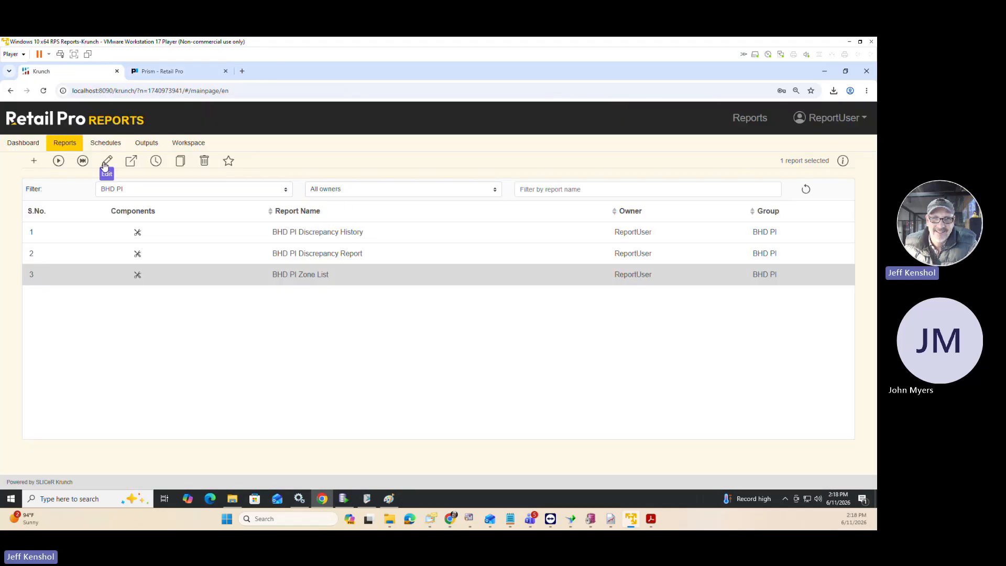
click(83, 162)
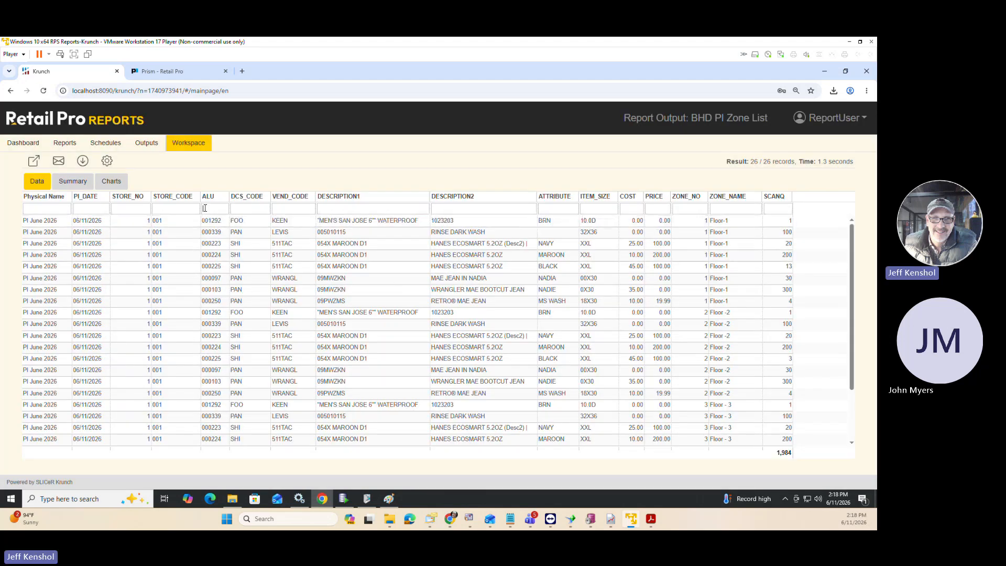
click(206, 208)
text(000339)
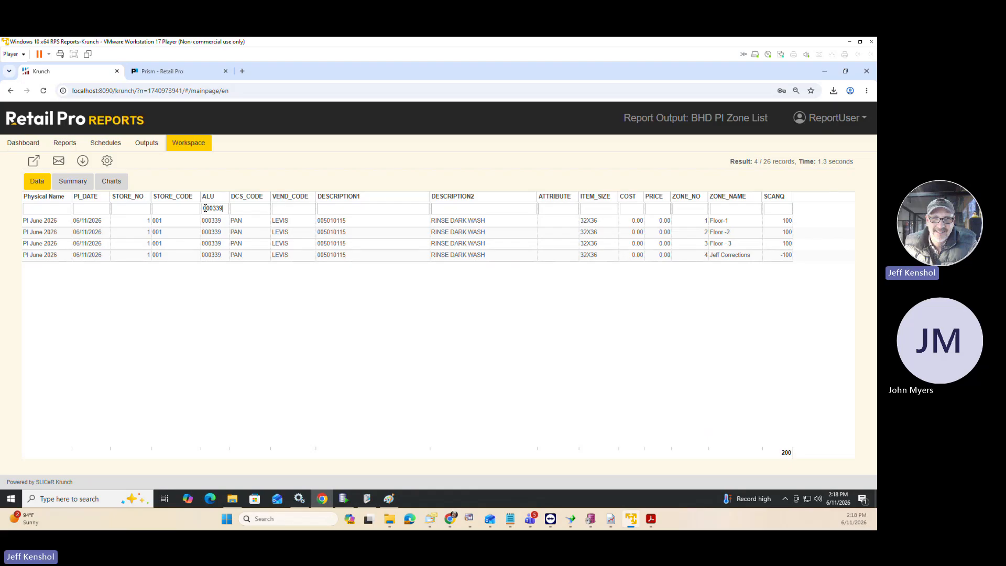
Group the BHD PI Zone List report output by ALU in the runtime settings.
click(107, 162)
click(279, 285)
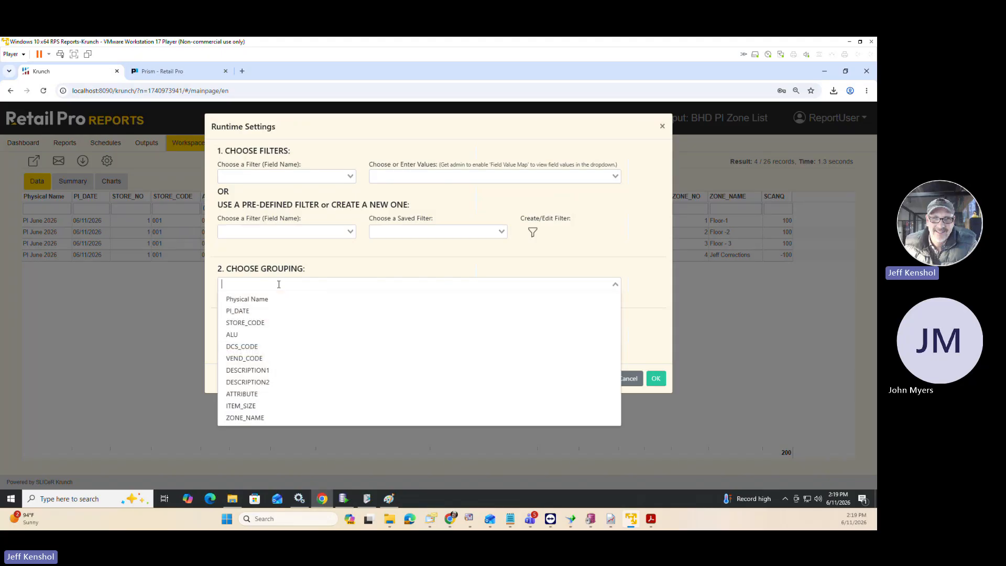
click(603, 276)
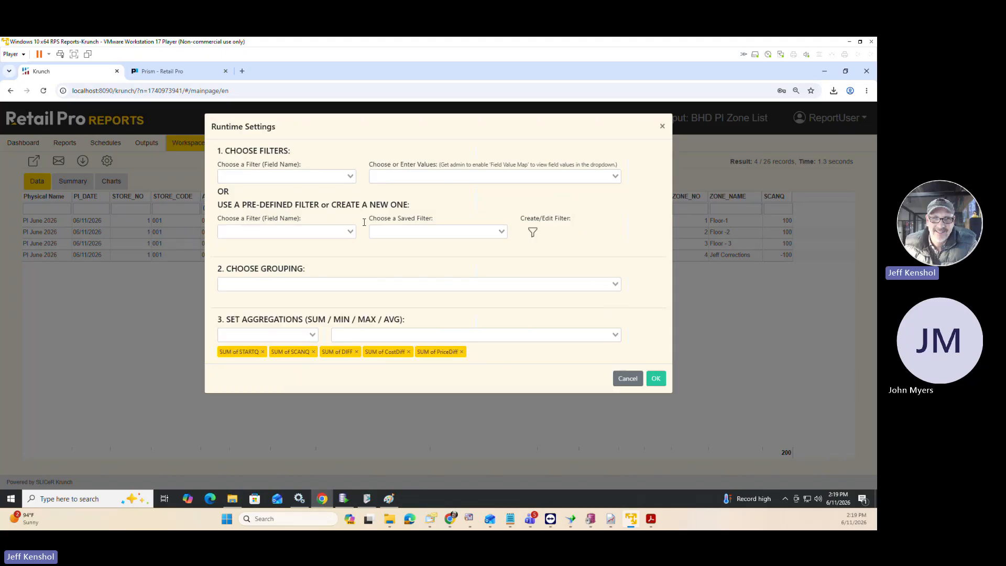
click(266, 279)
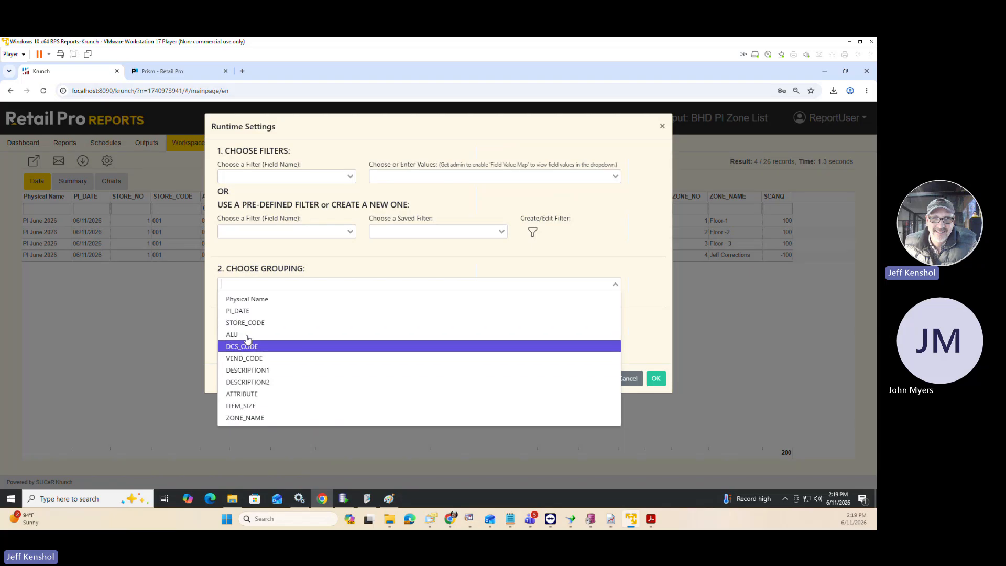
click(245, 325)
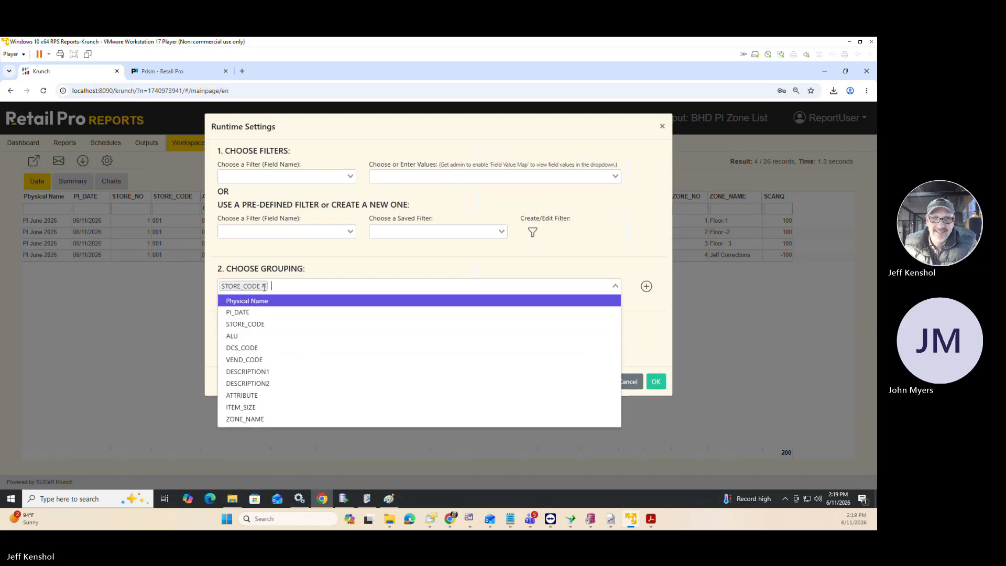
click(265, 287)
click(265, 286)
click(266, 286)
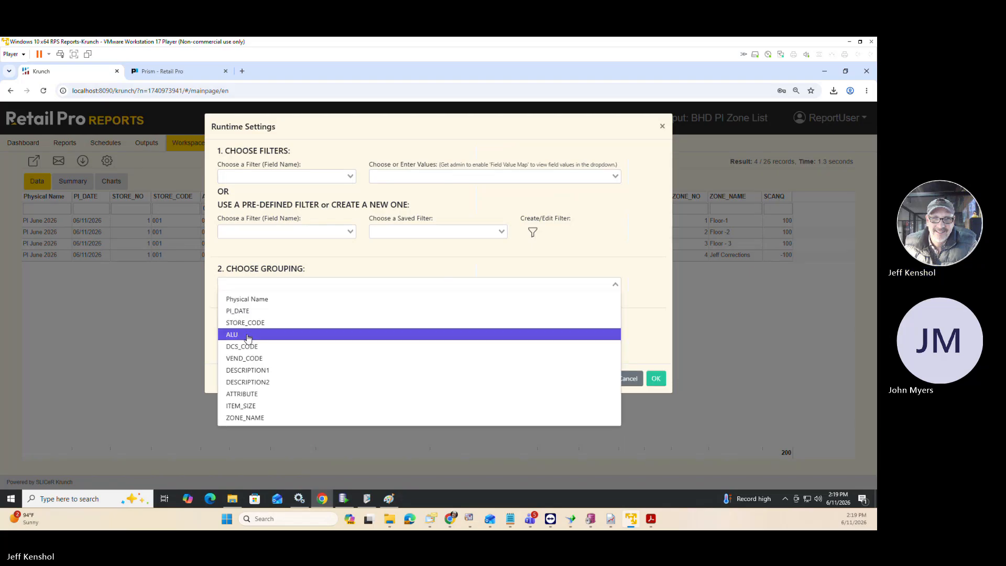
click(306, 336)
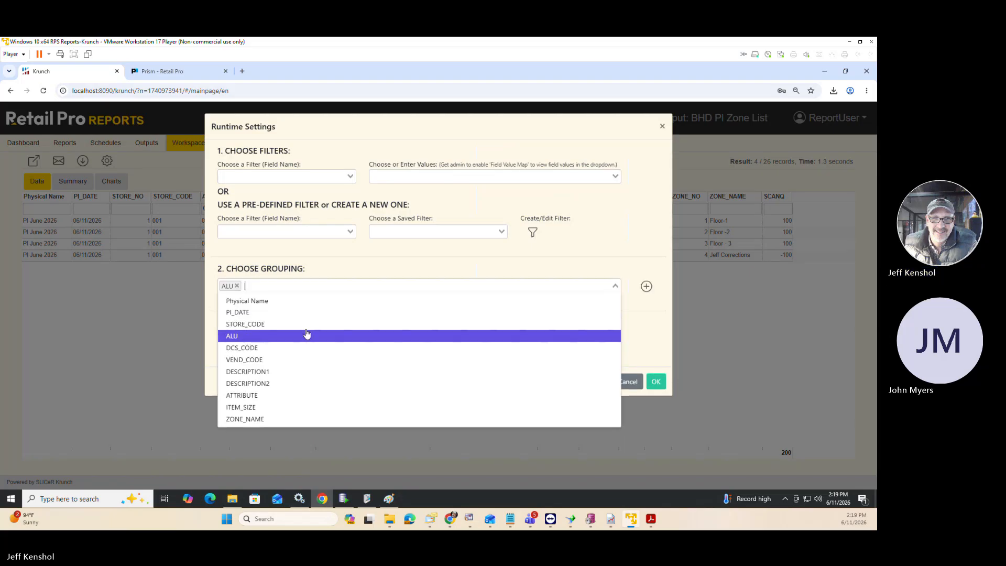
click(646, 288)
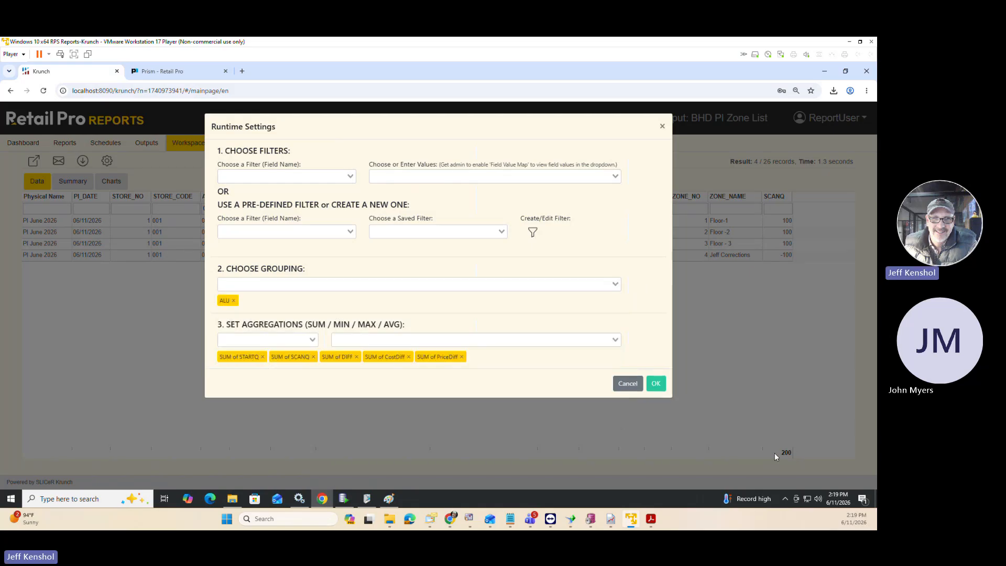
click(657, 384)
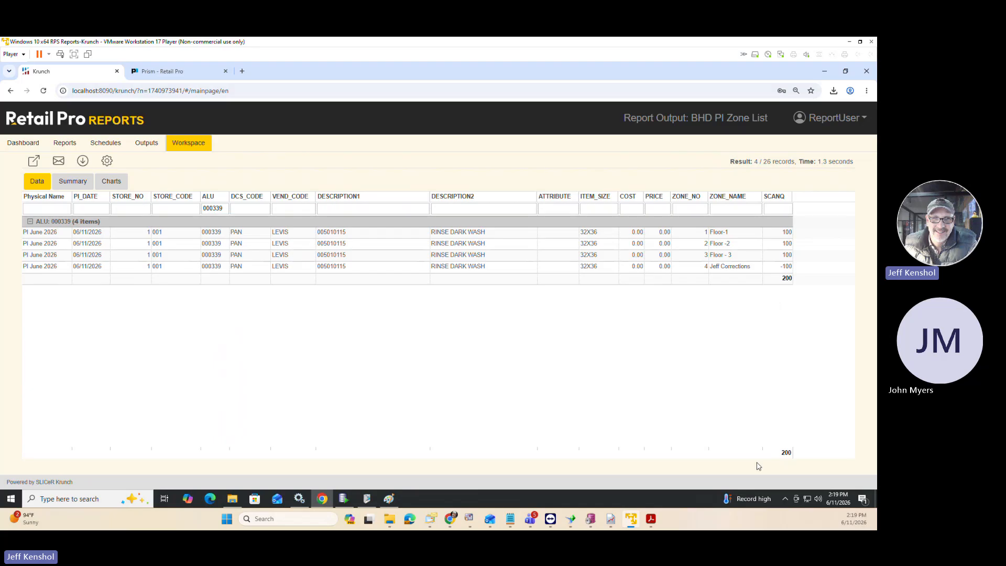
Switch to Prism, return to the PI June 2026 sheet and check its scanned items, full item list and search options.
click(157, 75)
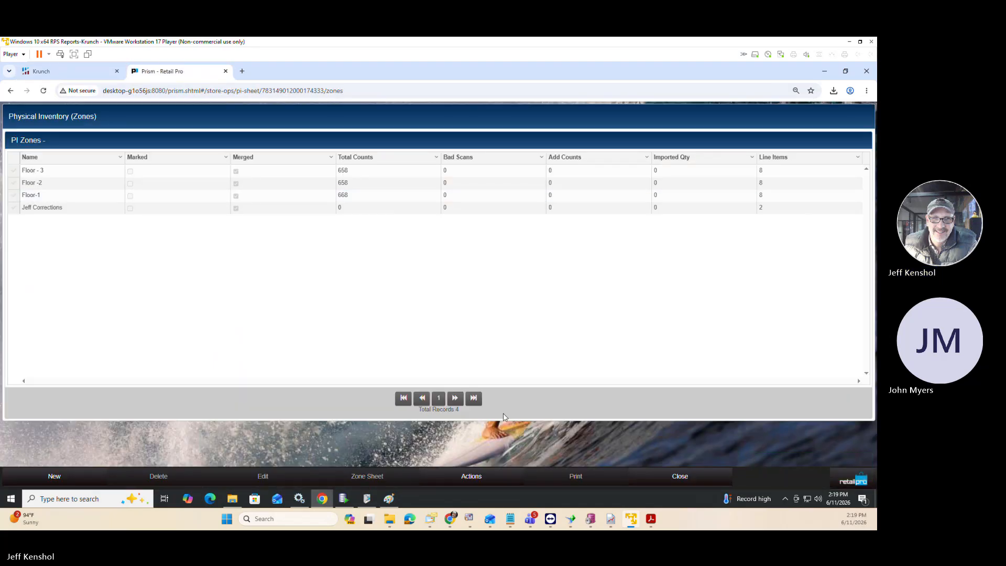
click(662, 474)
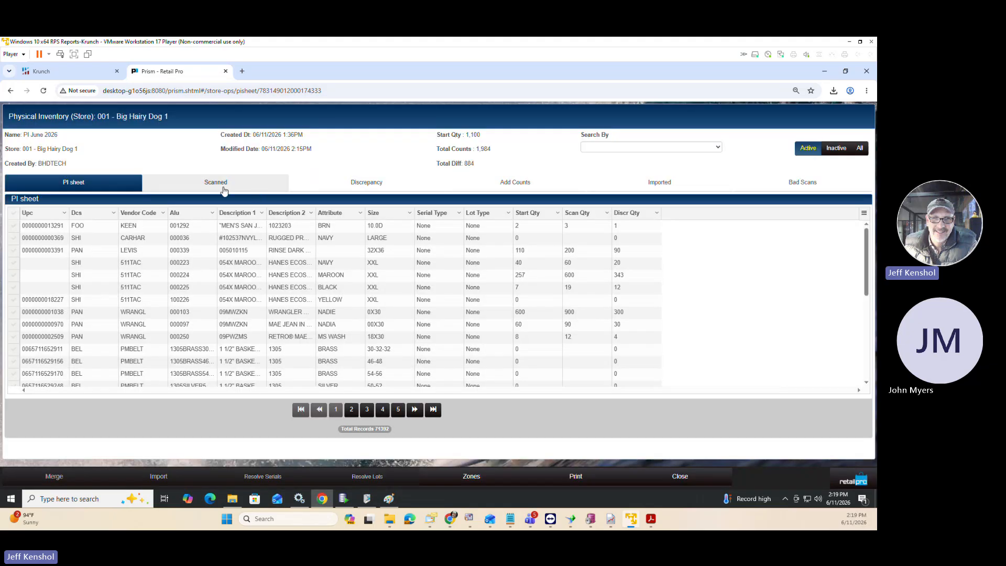
click(224, 188)
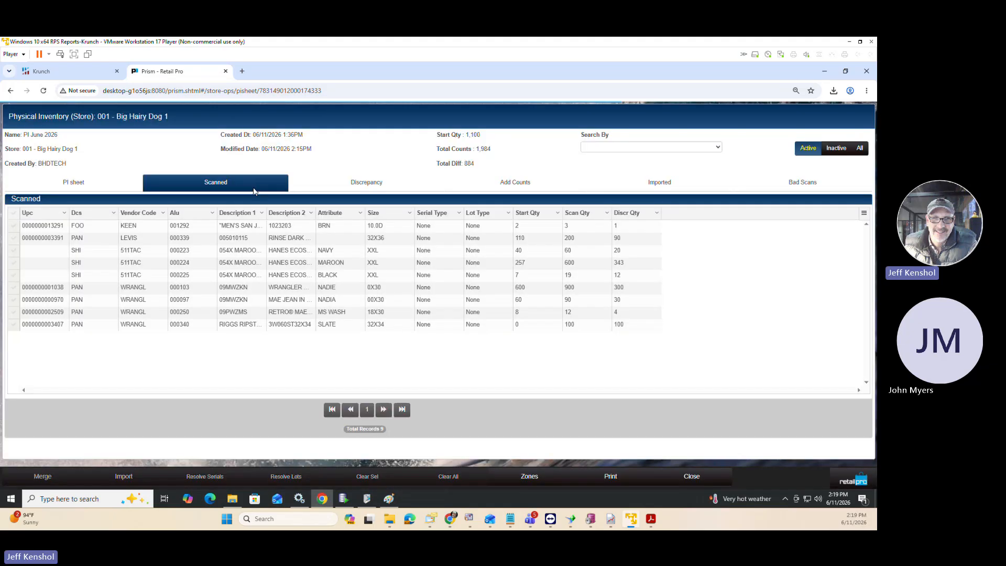
click(598, 147)
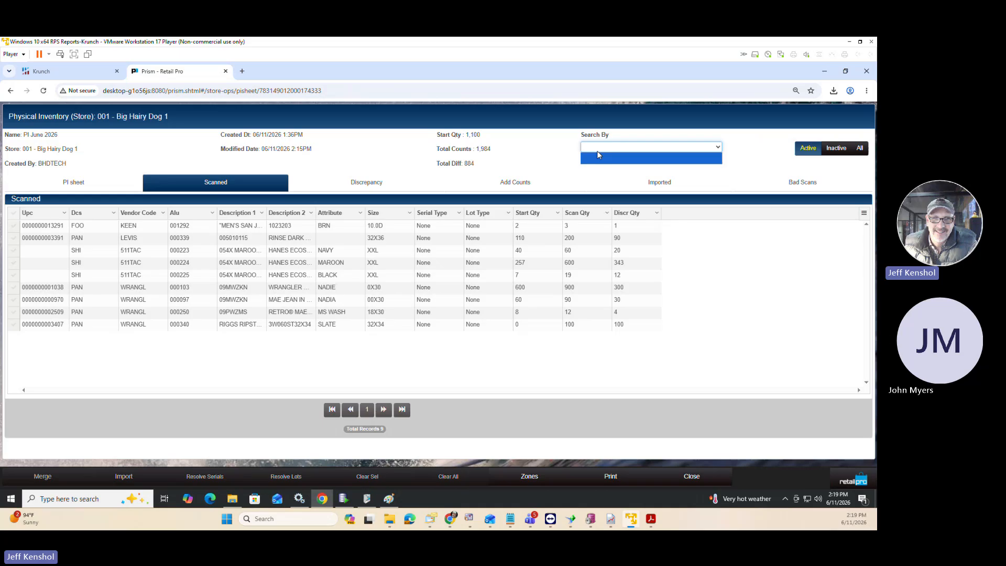
click(532, 155)
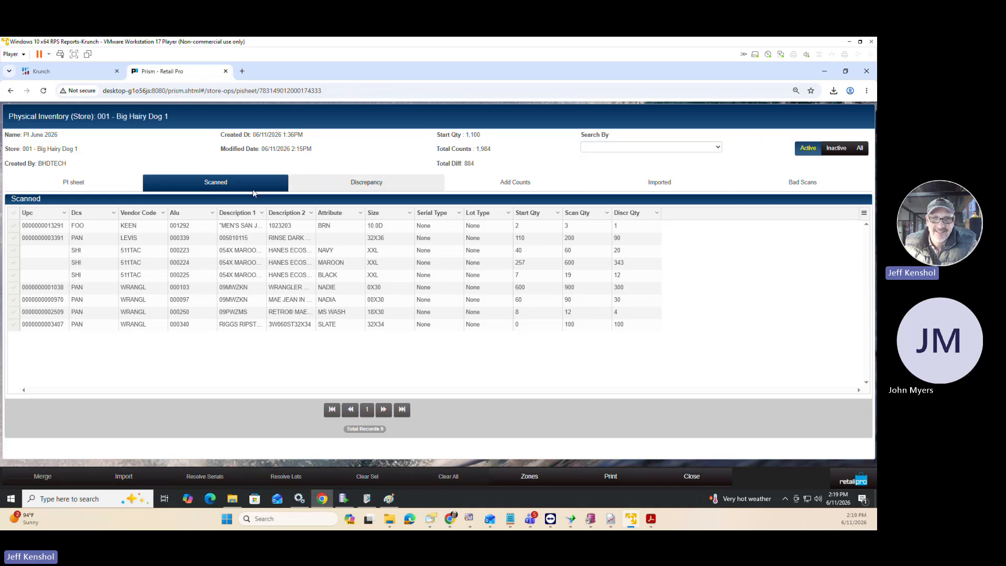
click(106, 189)
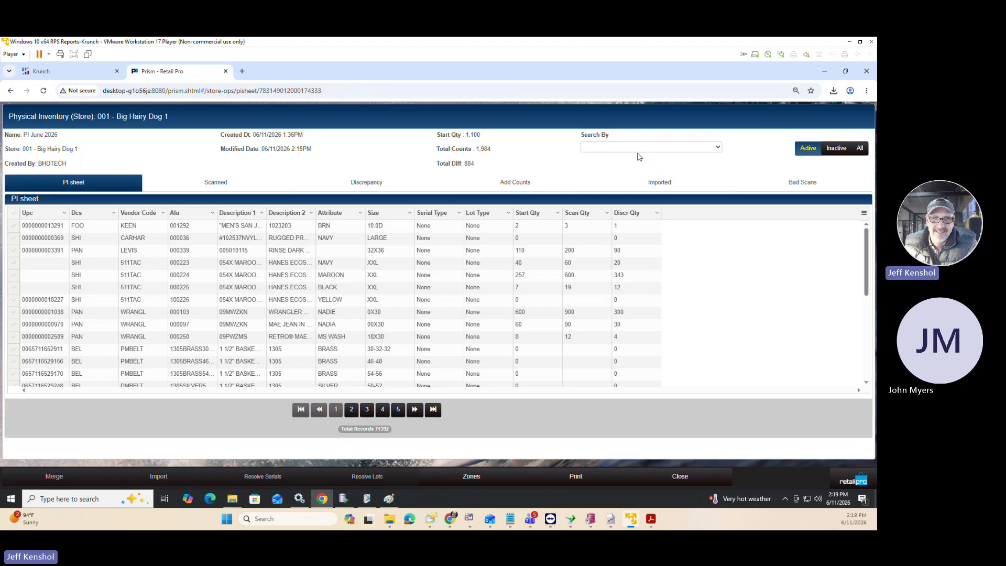
click(638, 151)
click(638, 152)
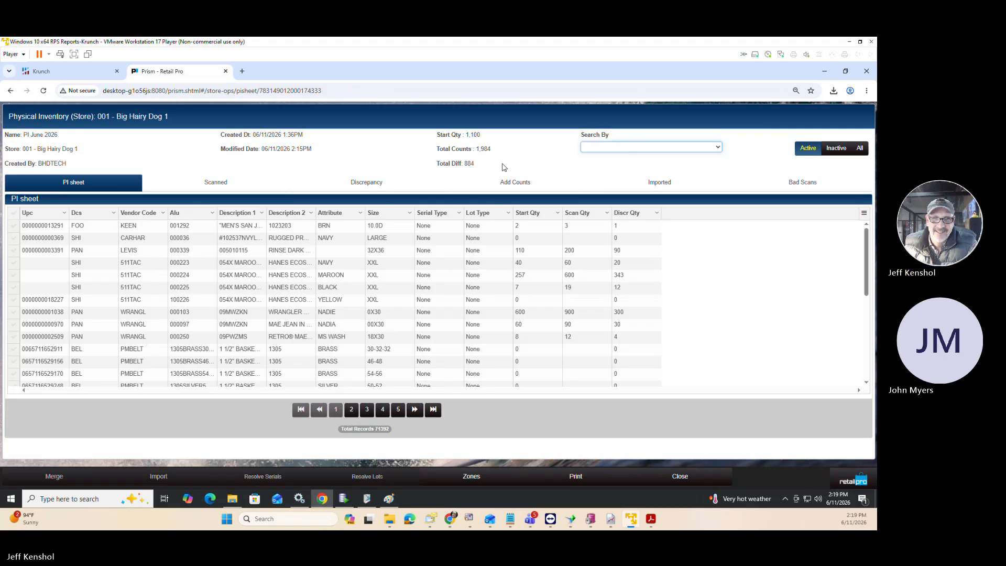
Examine the start, scan and discrepancy quantities in the discrepancy list of PI June 2026.
click(344, 188)
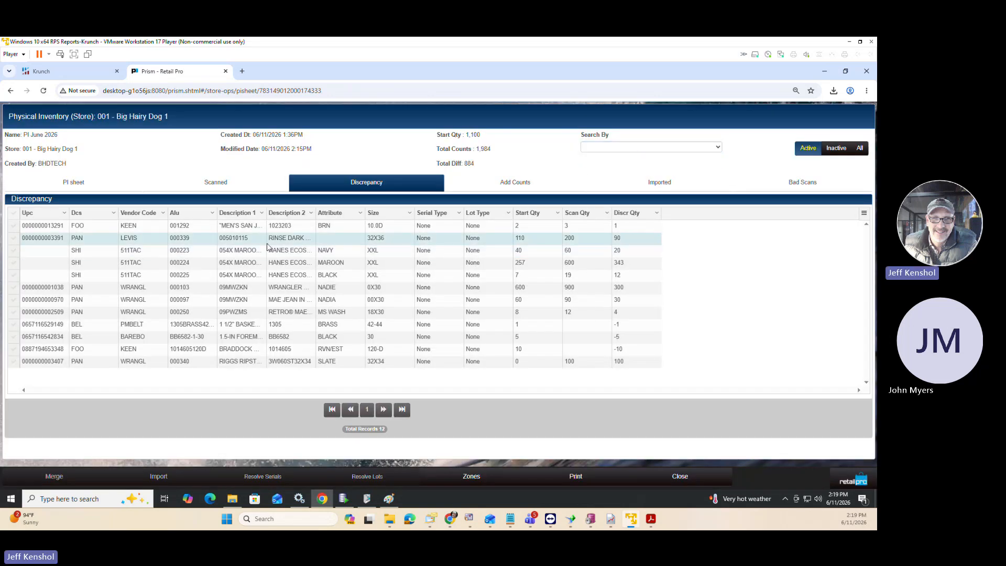
click(307, 238)
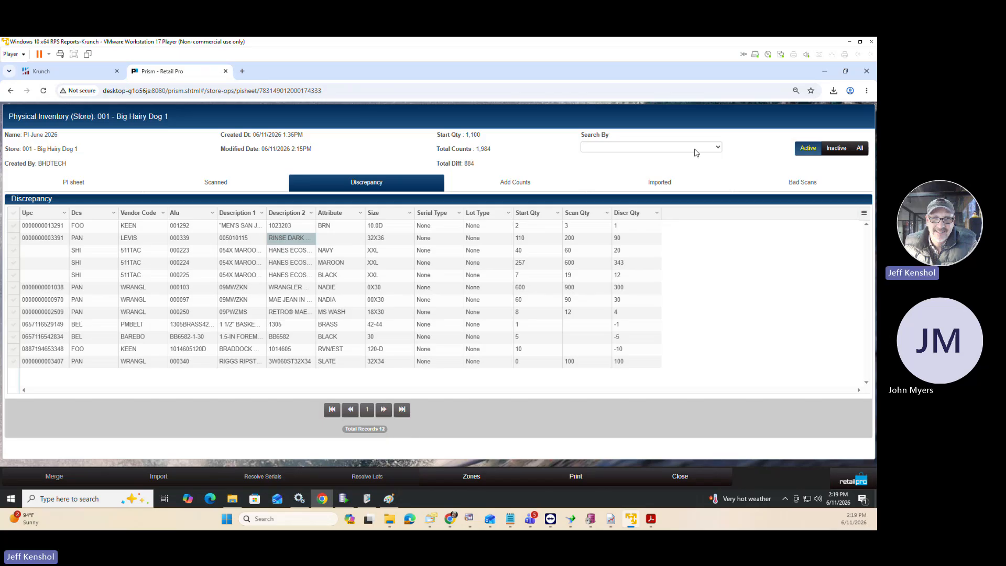
click(718, 148)
click(673, 161)
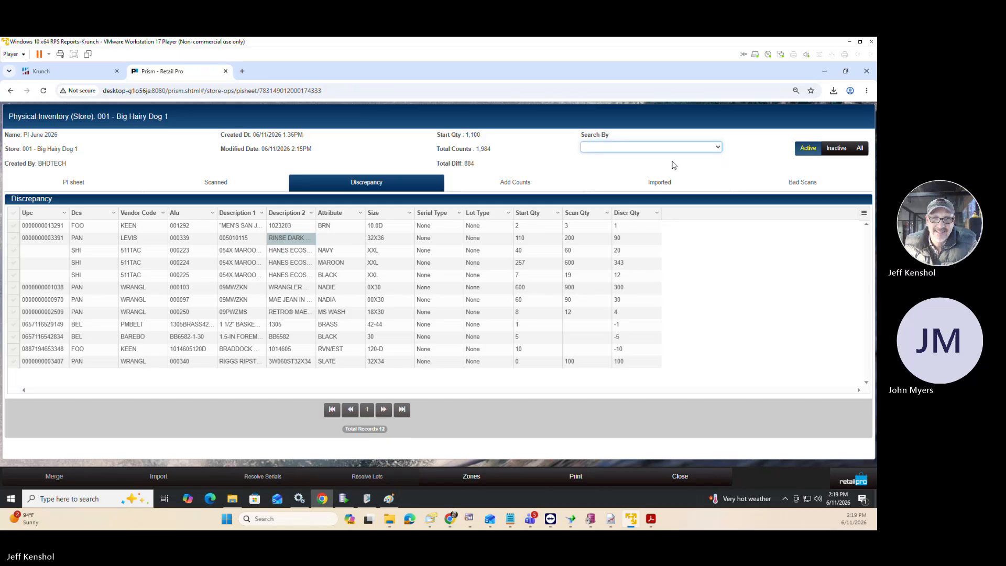
click(589, 147)
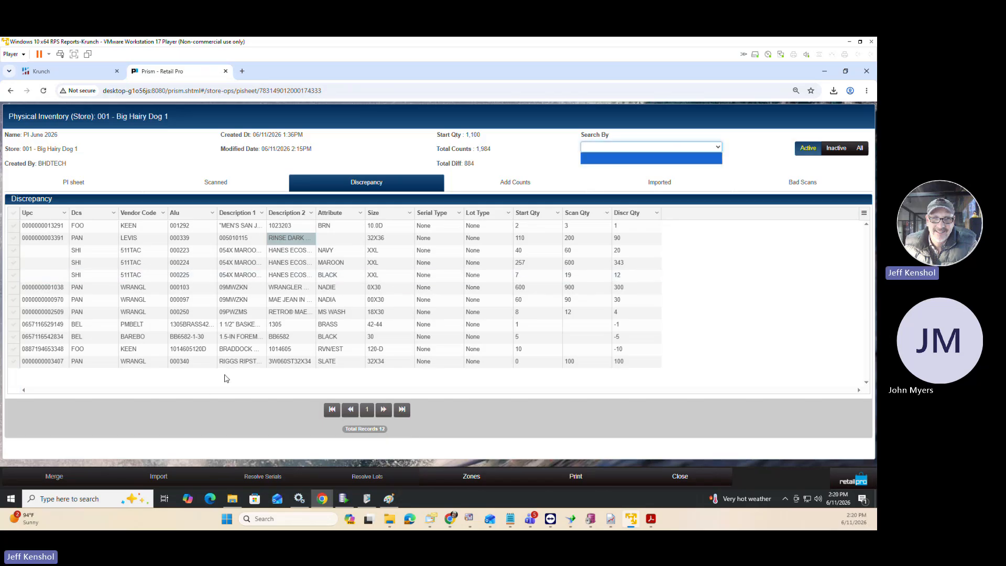
click(555, 290)
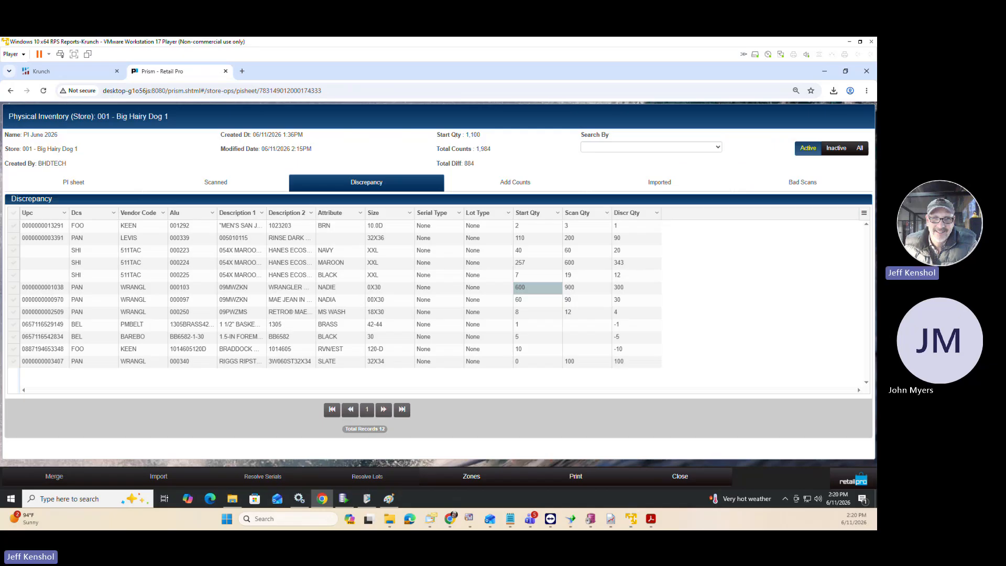
Switch to the PI StepsPrism.txt notes and review the Start, Count, Discrepancies and Update stages, highlighting each heading.
key(alt+Tab)
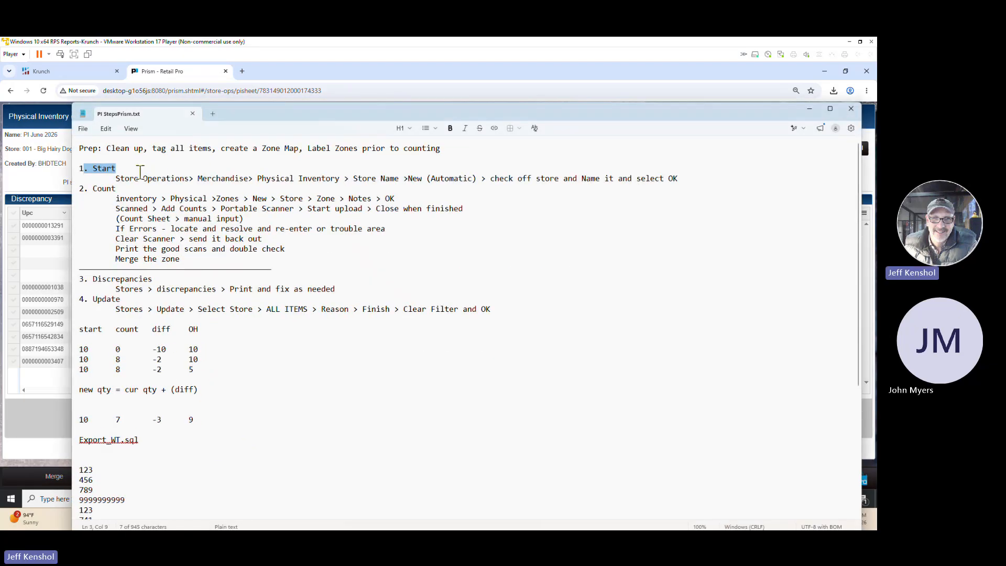
drag(140, 172, 68, 171)
click(116, 188)
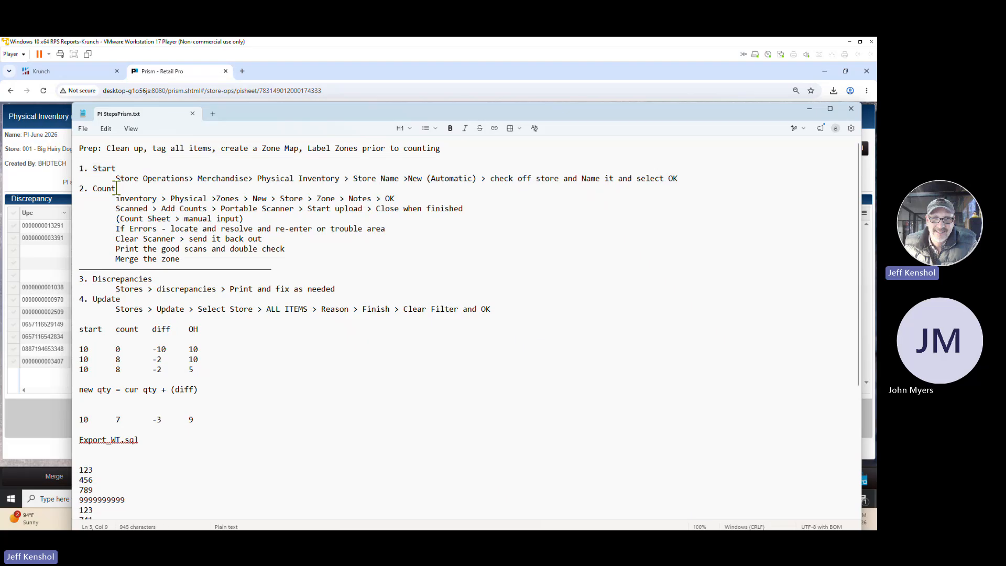
drag(116, 188, 52, 188)
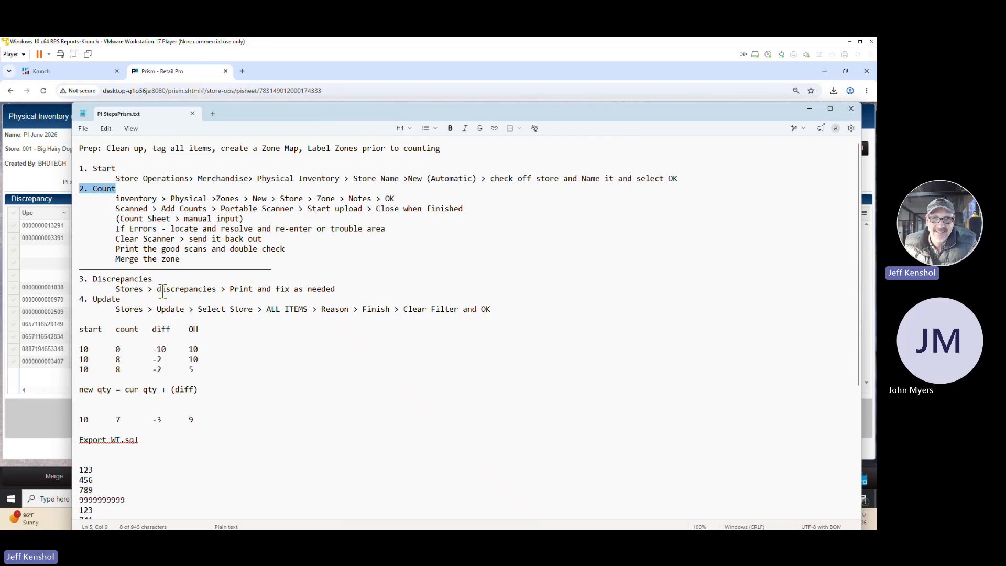
drag(159, 281, 83, 278)
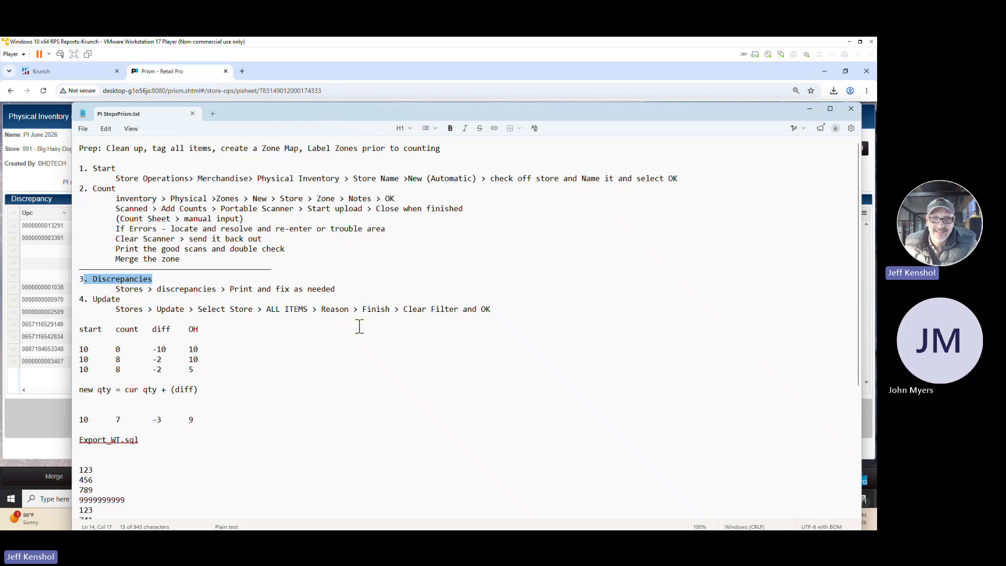
drag(132, 299, 73, 299)
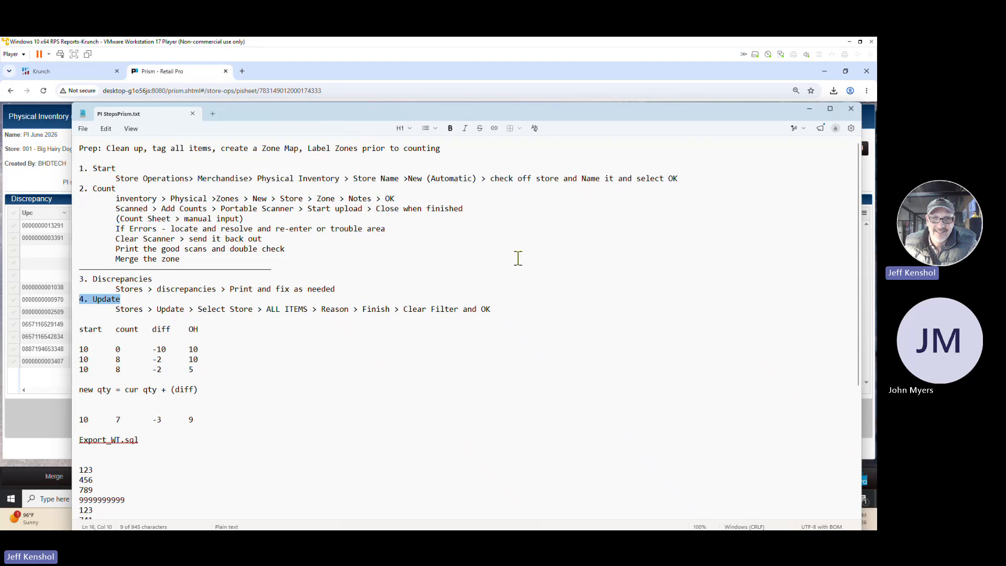
Switch back to Prism and close the PI June 2026 sheet to return to the list of PI sheets.
click(42, 120)
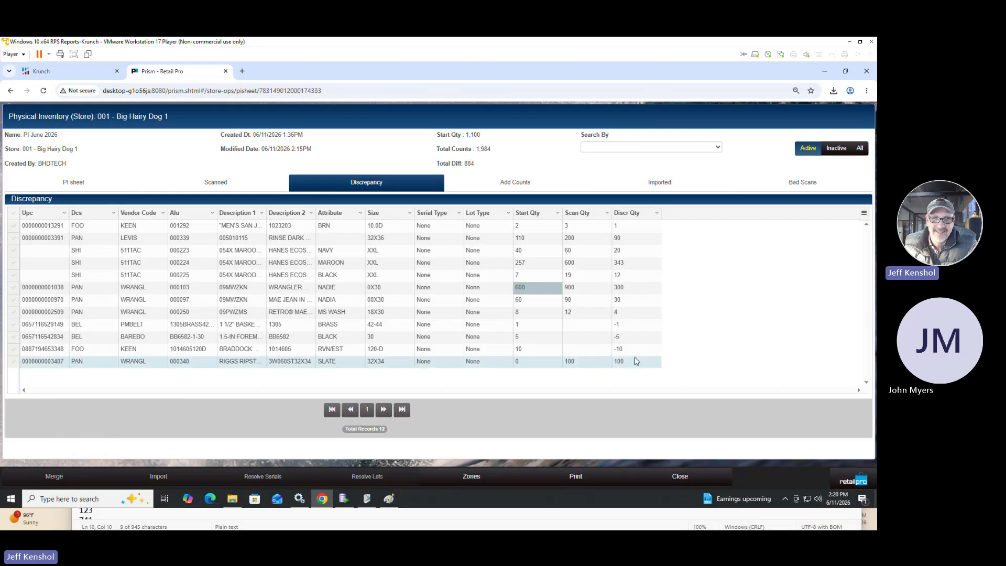
click(685, 479)
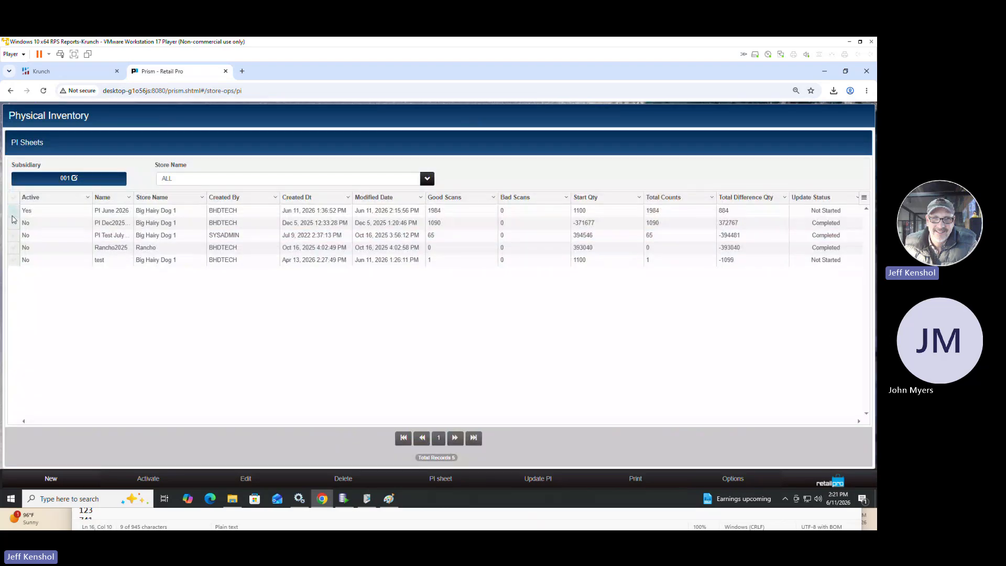
Update the PI June 2026 sheet with the All Counts option and the adjustment reason Physical, leaving the adjustment comment empty.
click(12, 215)
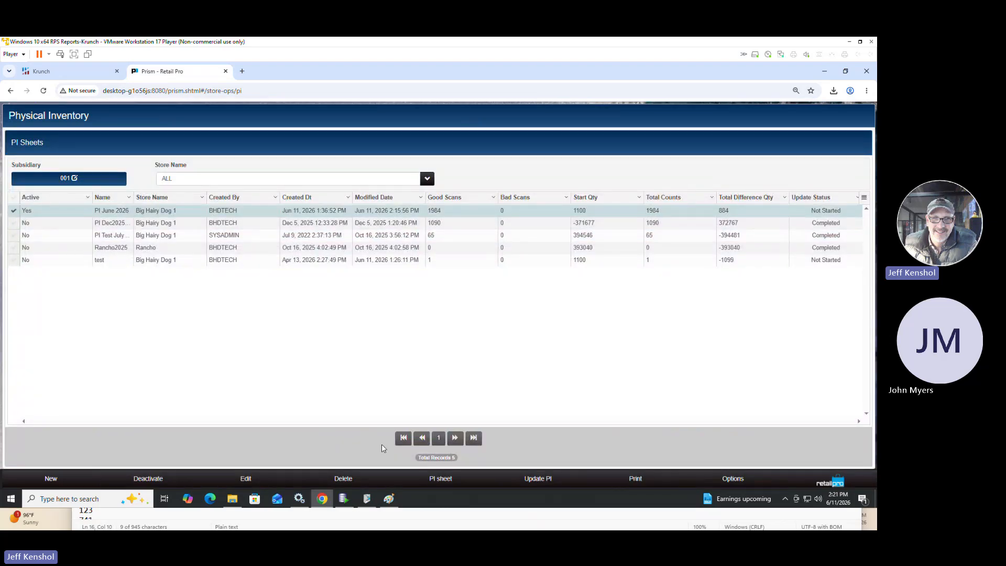
click(534, 480)
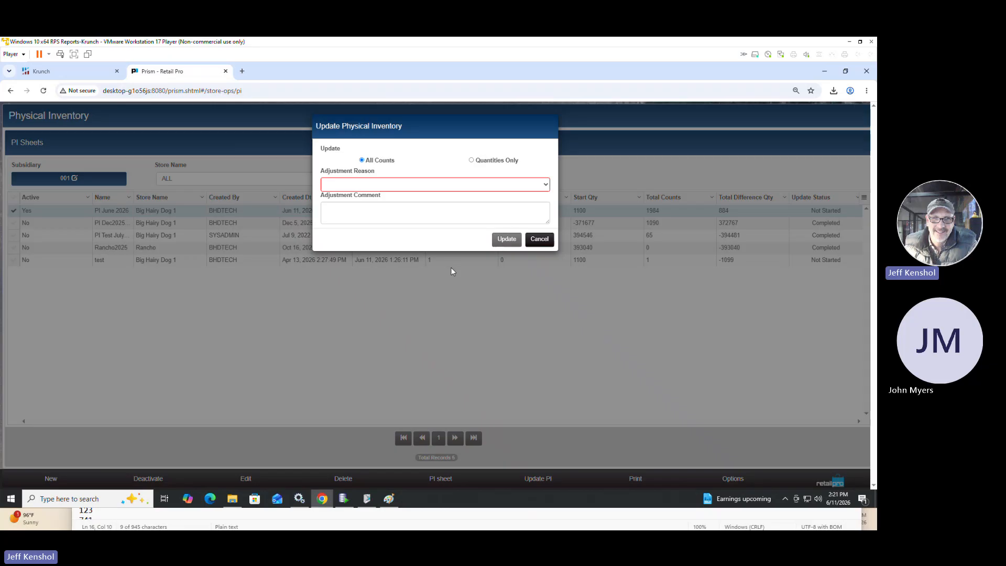
click(439, 185)
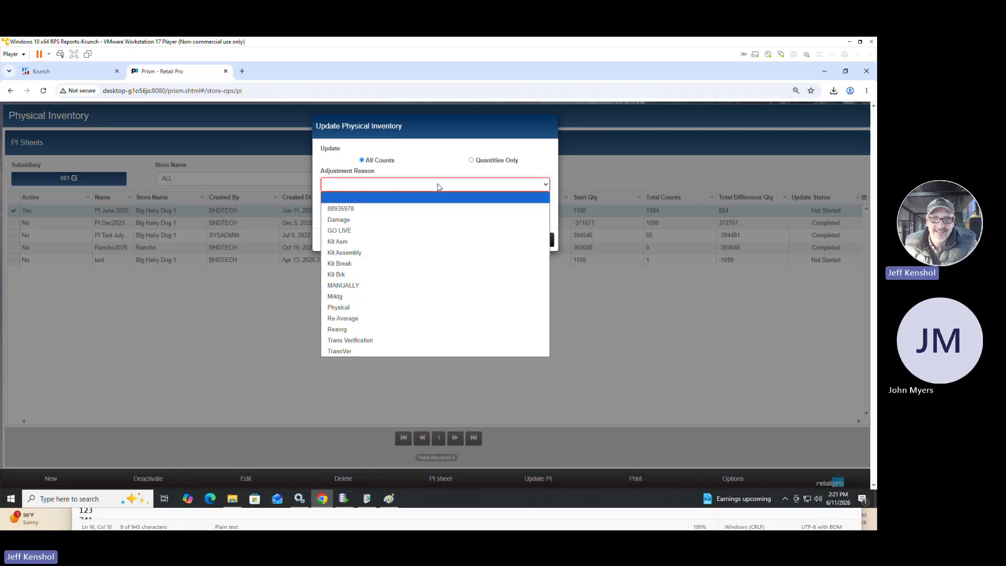
click(368, 309)
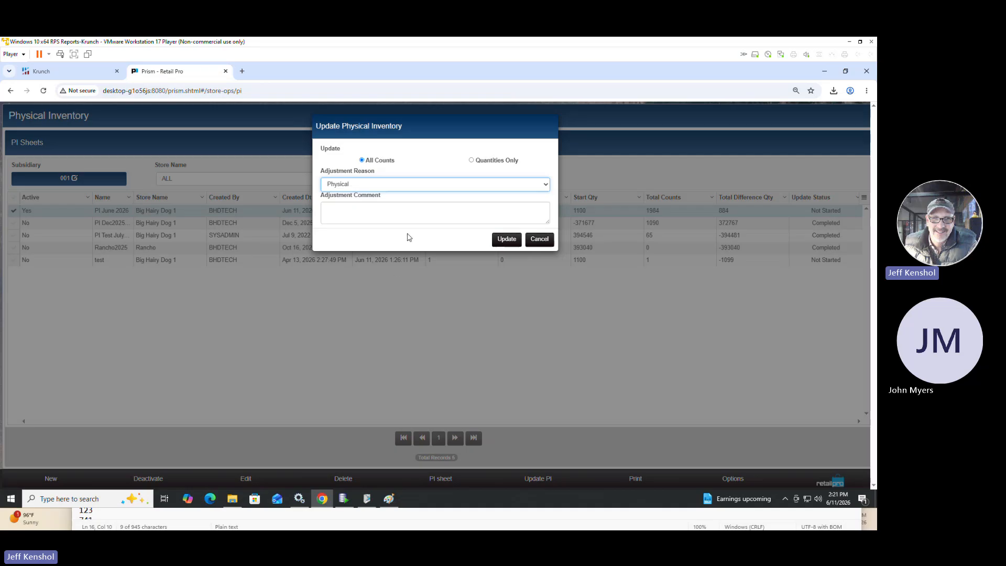
click(371, 163)
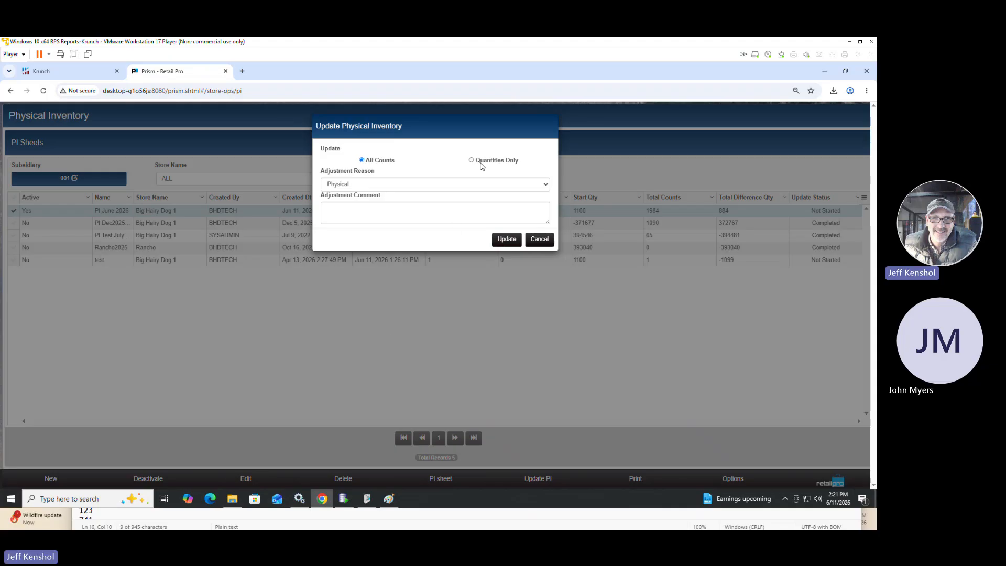
drag(481, 163, 523, 163)
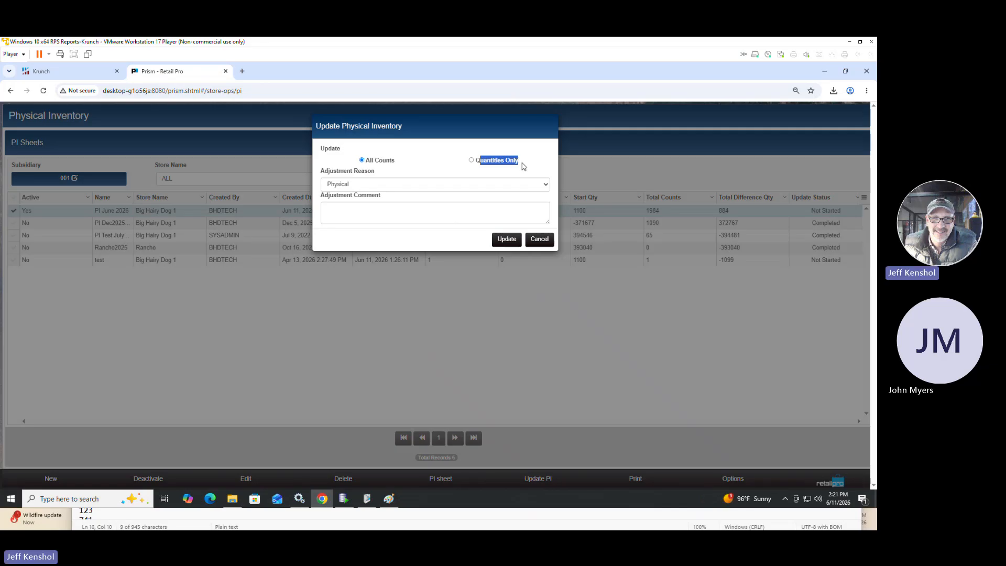
drag(366, 161, 396, 163)
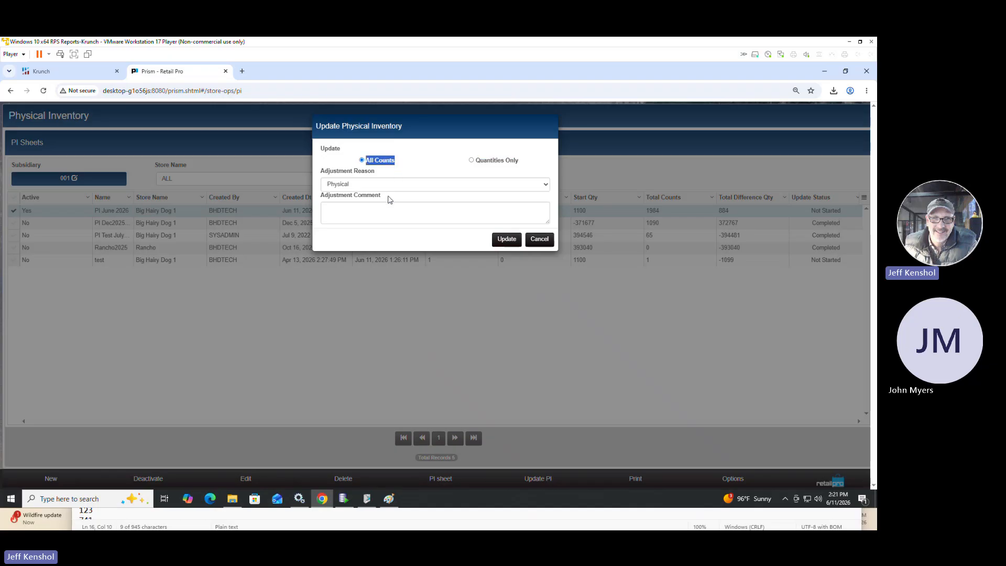
click(363, 213)
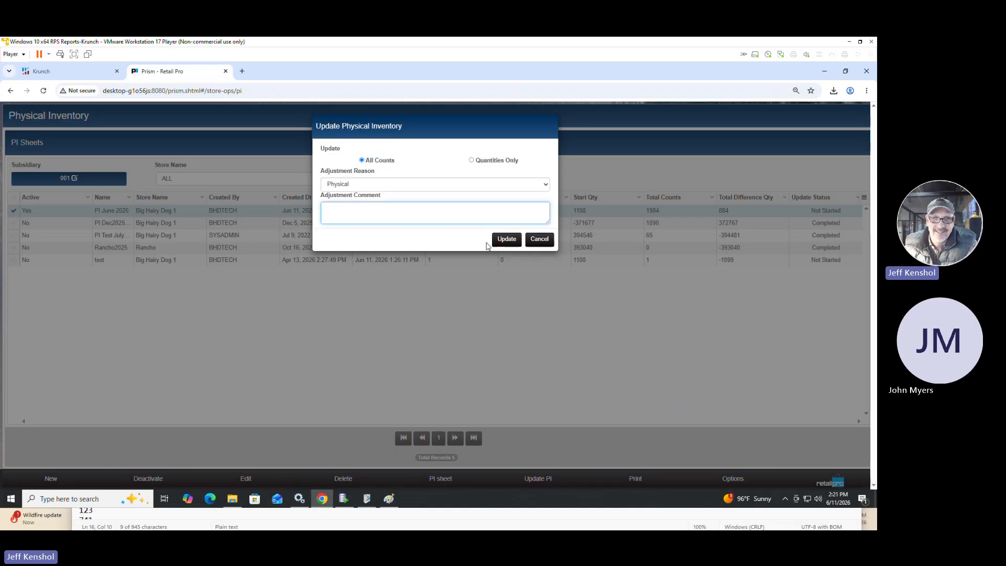
click(502, 241)
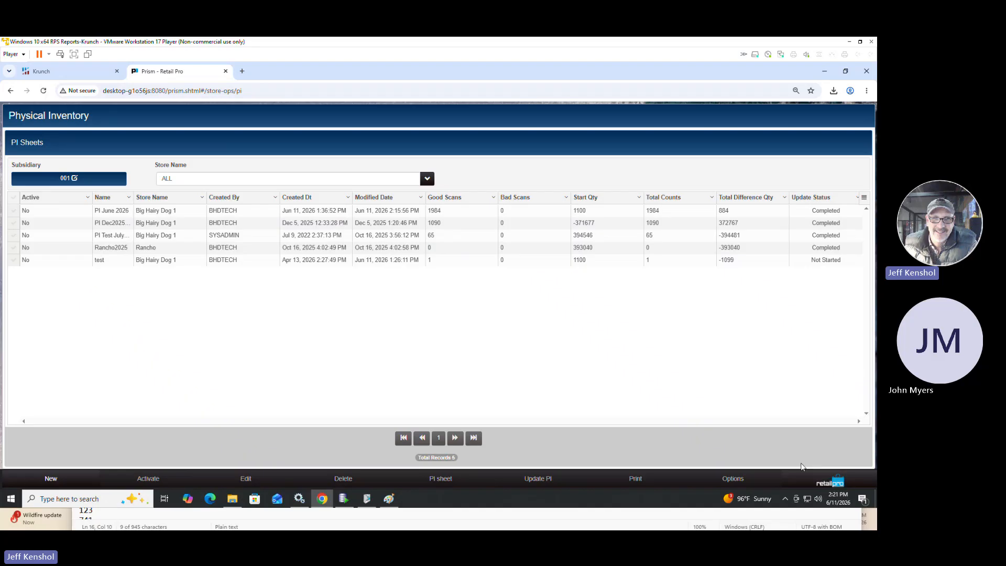
Leave the PI sheets for the Merchandise functions of Store Operations and open the Adjustment Memo Lookup.
click(838, 482)
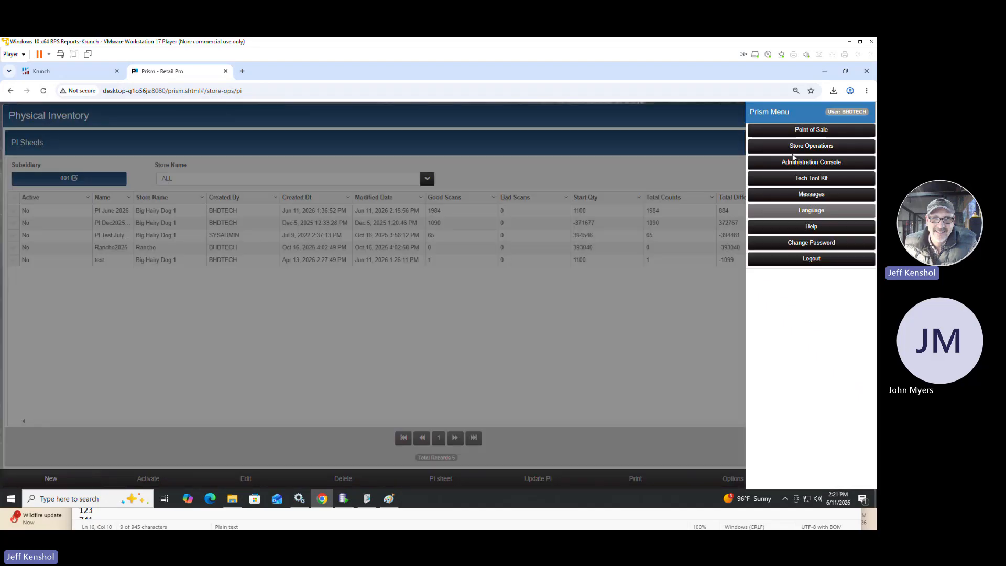
click(58, 220)
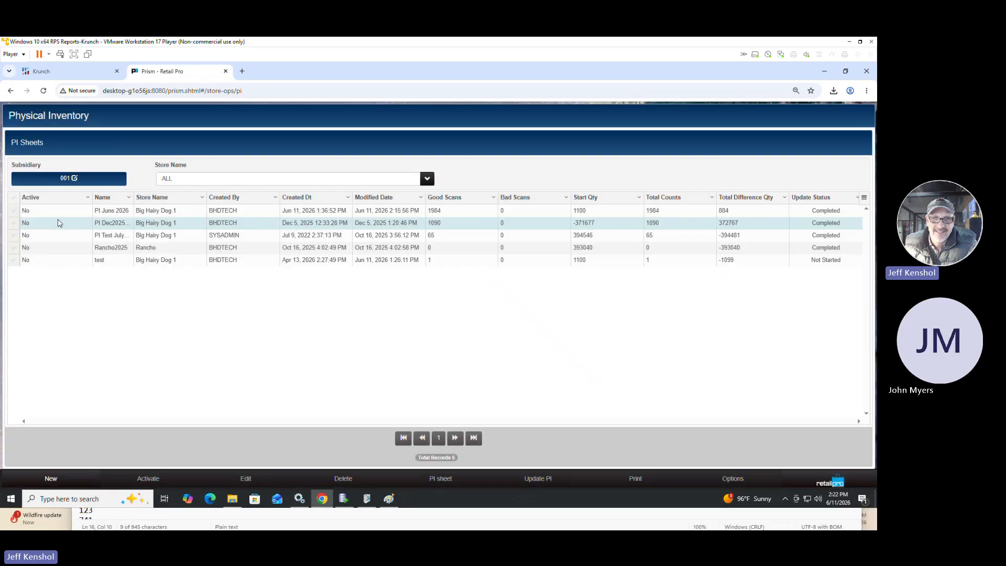
click(14, 211)
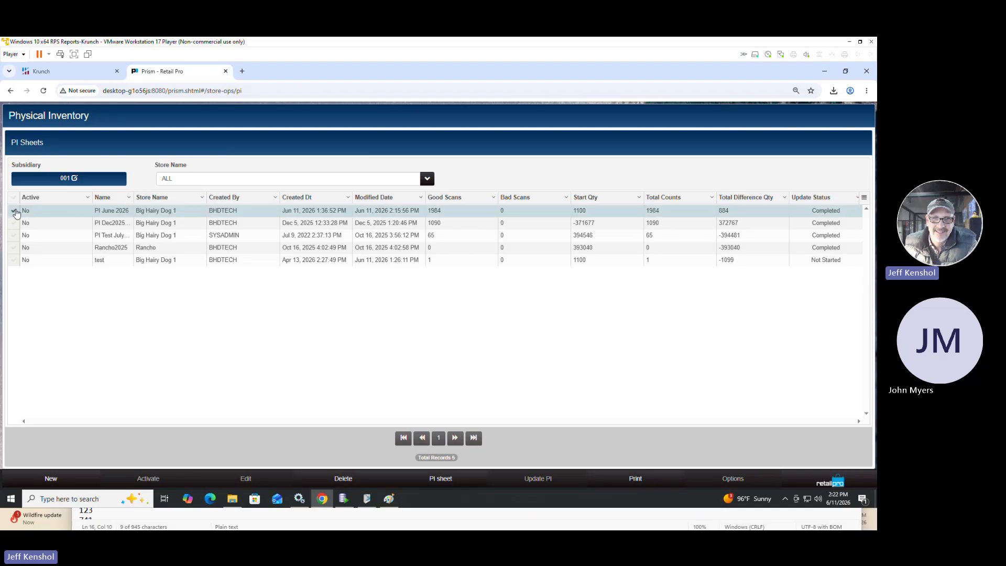
click(822, 482)
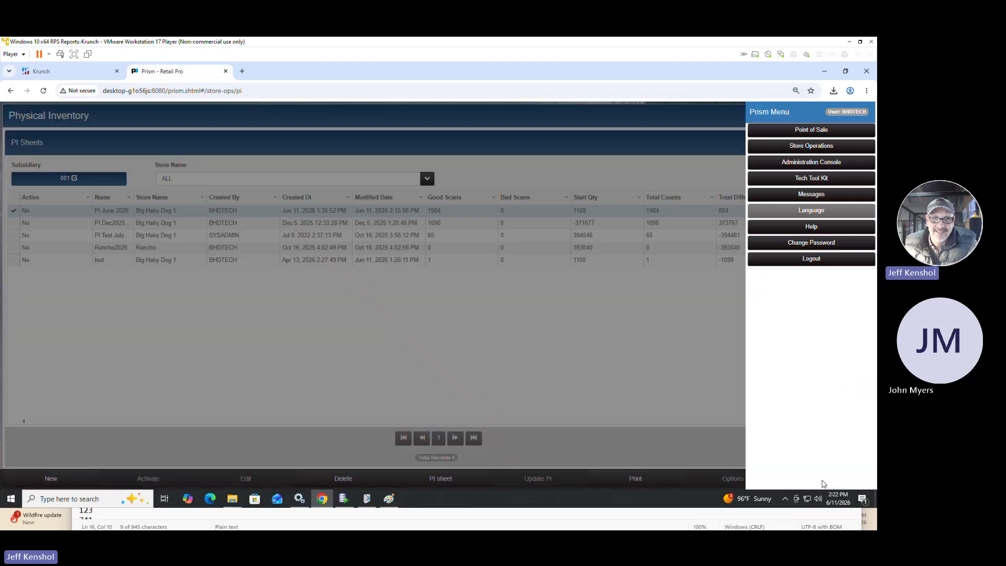
click(796, 148)
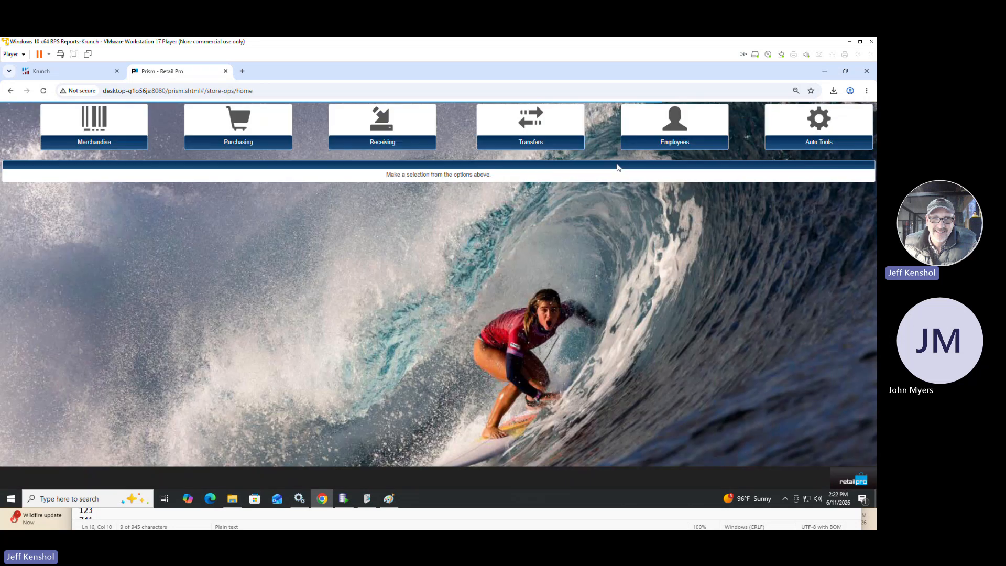
click(90, 149)
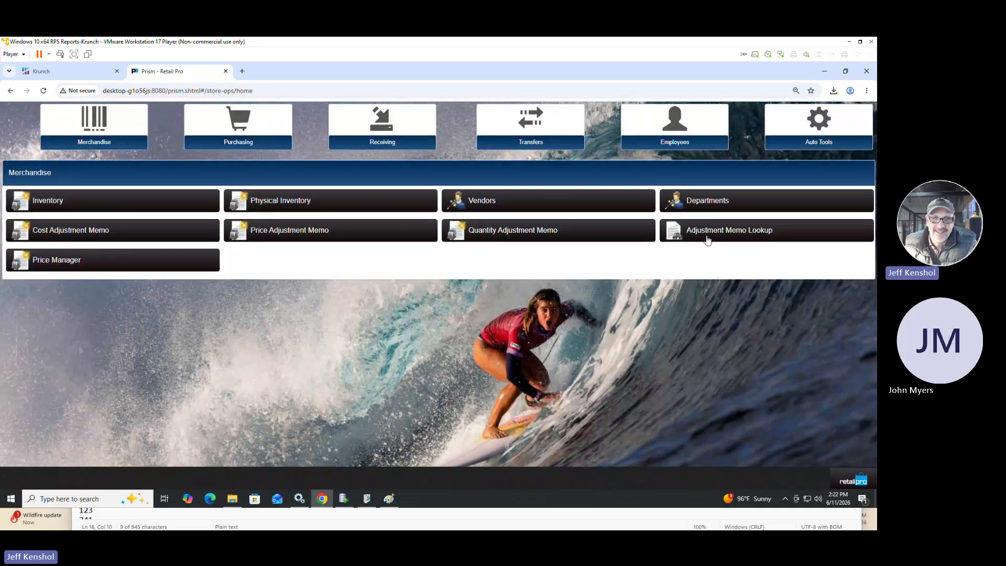
click(688, 240)
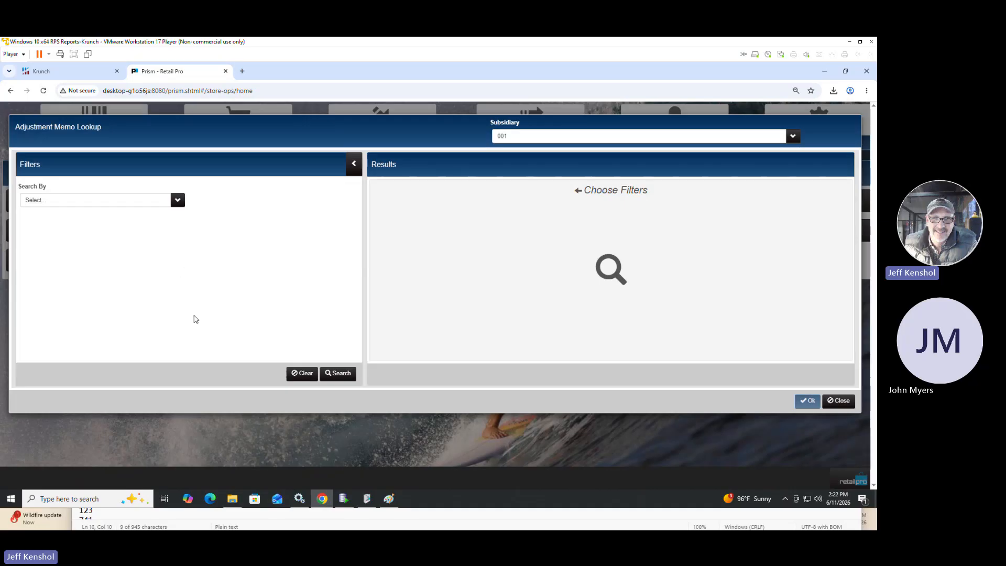
Search the adjustment memos without filters, check the source and reason of quantity memo 242, and open it.
click(337, 374)
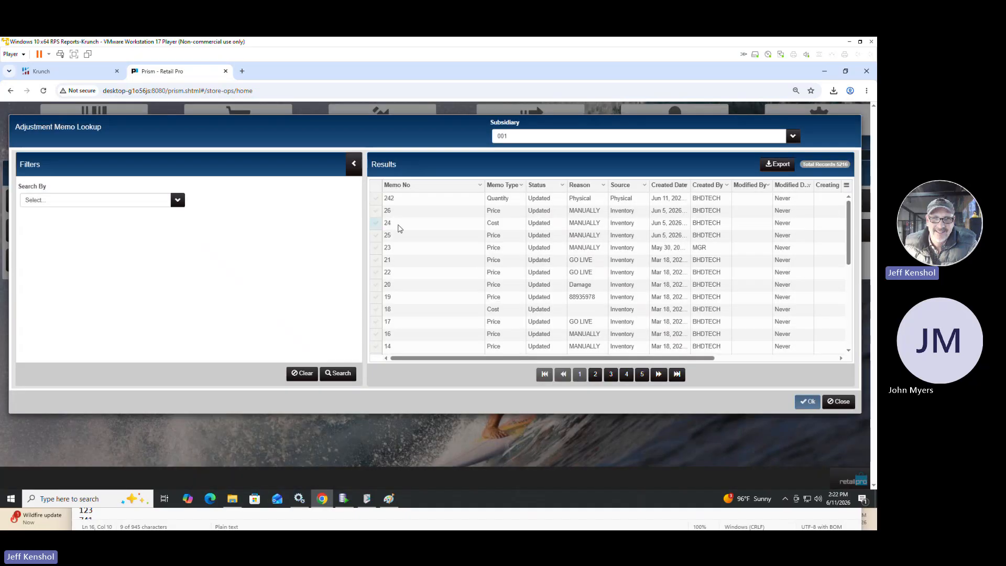
click(377, 201)
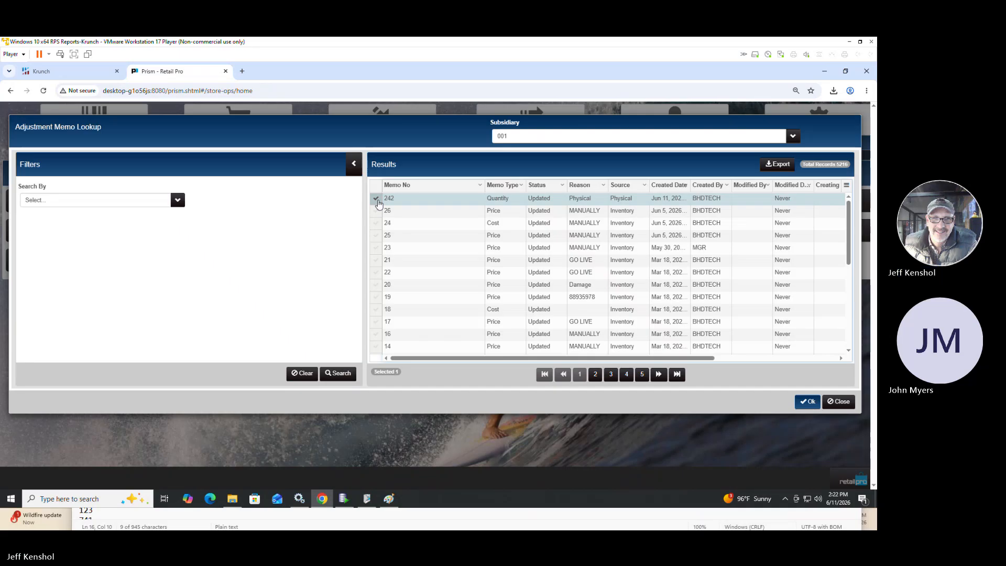
click(630, 199)
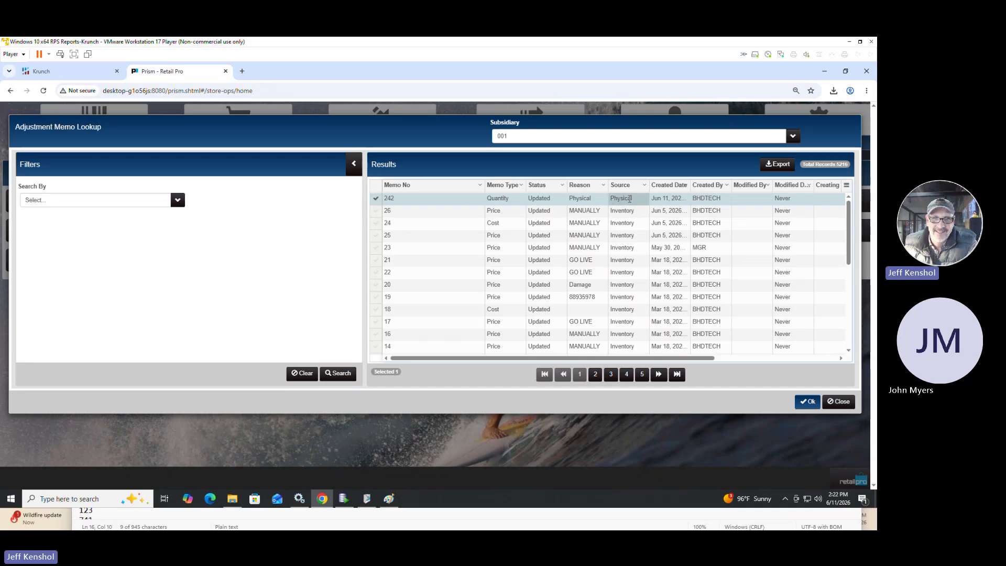
click(586, 197)
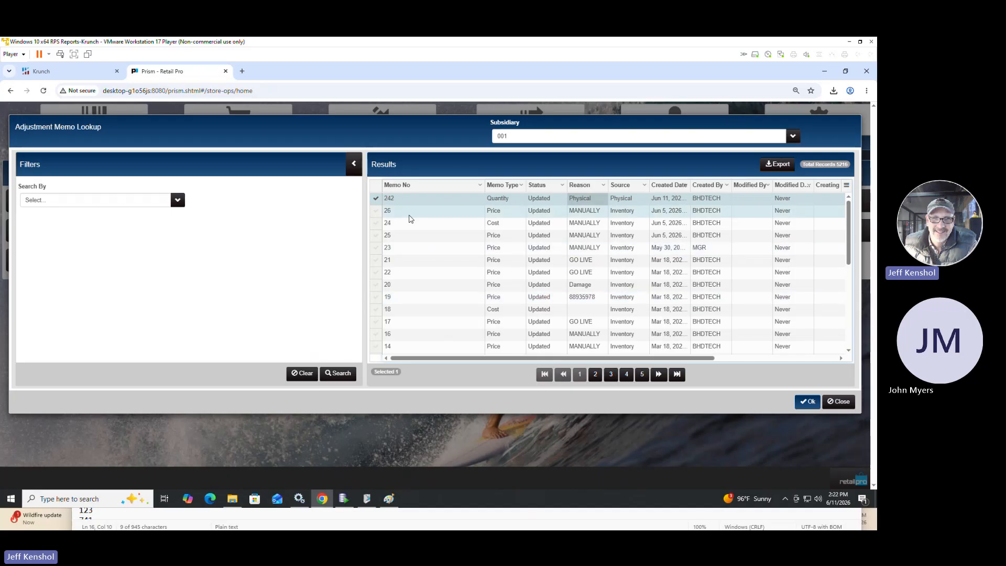
click(807, 402)
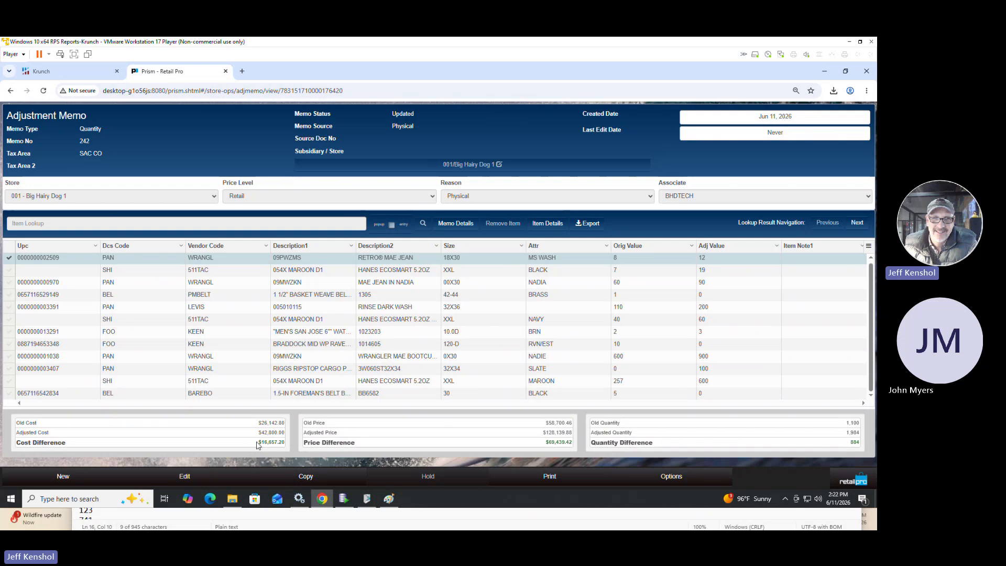
Examine the Cost Difference total of the open adjustment memo, highlighting its value.
drag(257, 444, 293, 447)
click(256, 447)
drag(257, 445, 288, 450)
mouse_move(367, 502)
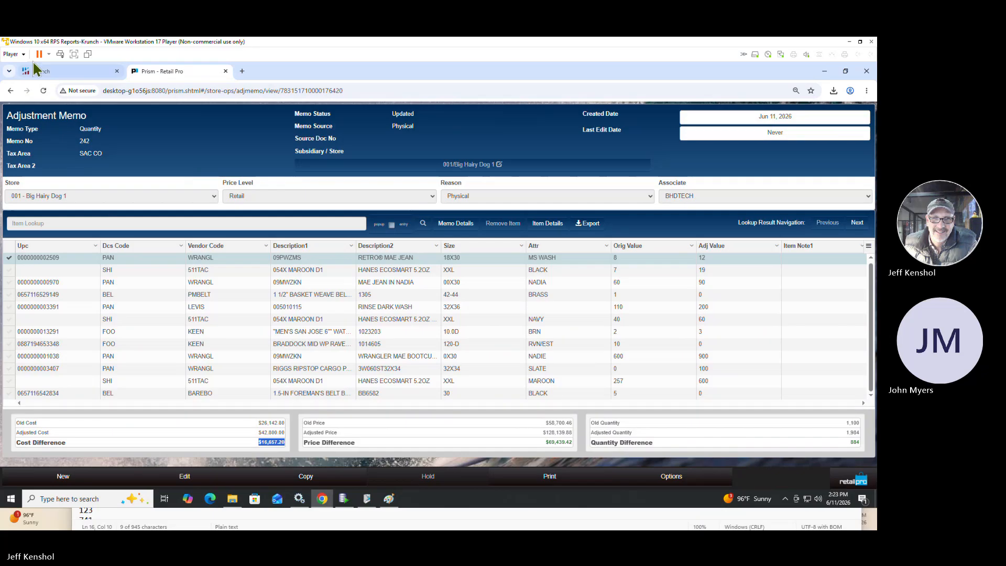
Switch to Retail Pro Reports and filter the report list to all groups with report names containing "qty".
click(52, 72)
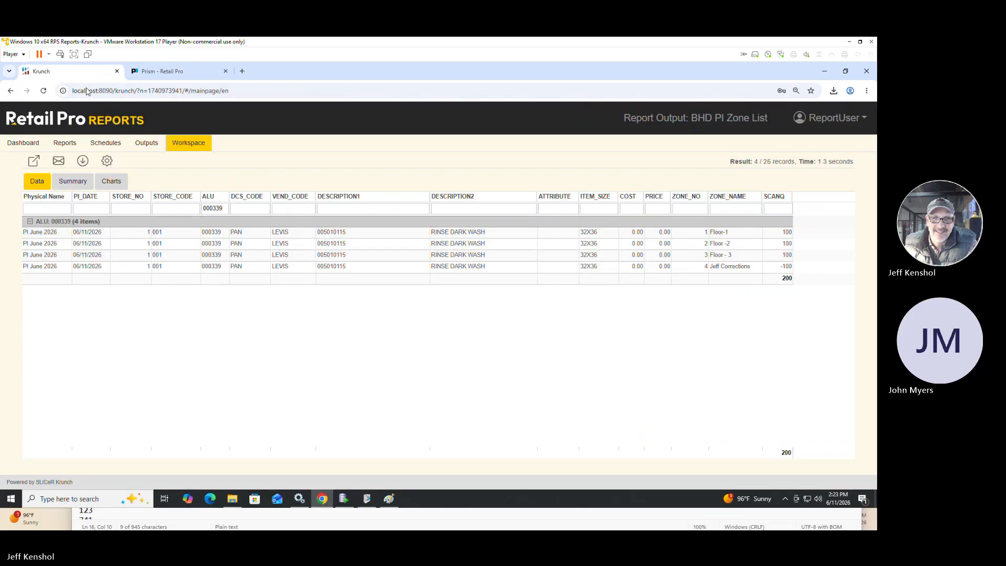
click(65, 143)
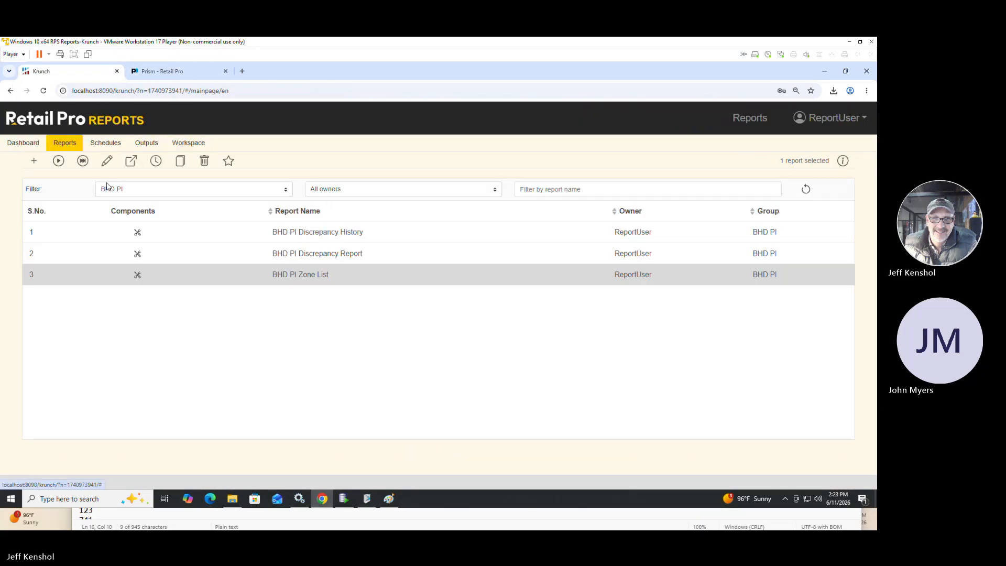
click(140, 191)
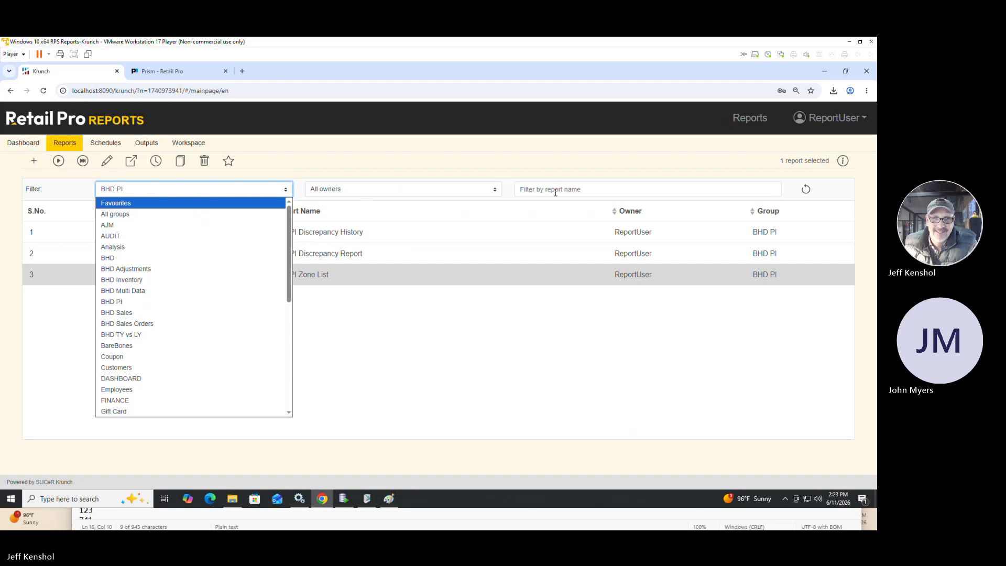
click(126, 214)
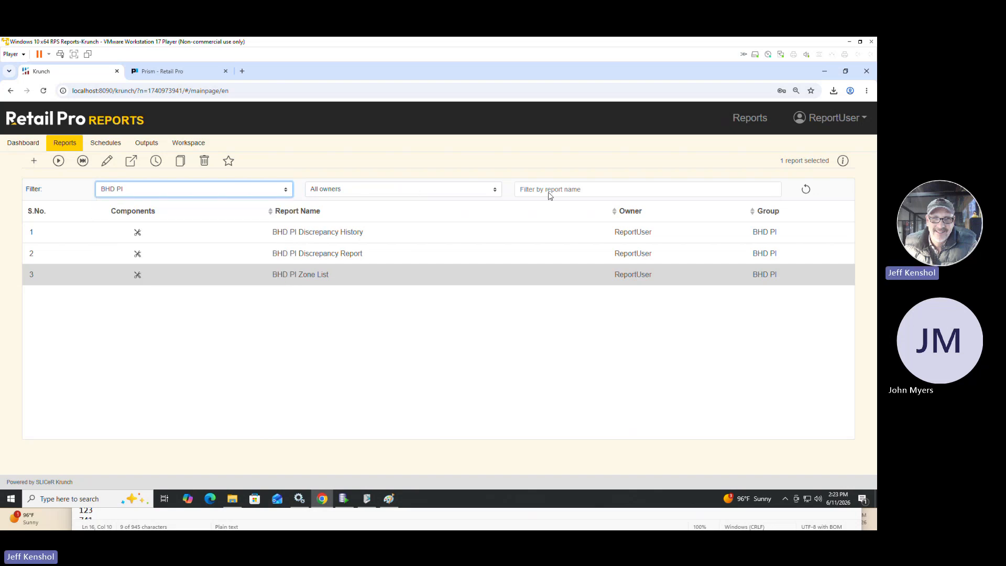
click(549, 191)
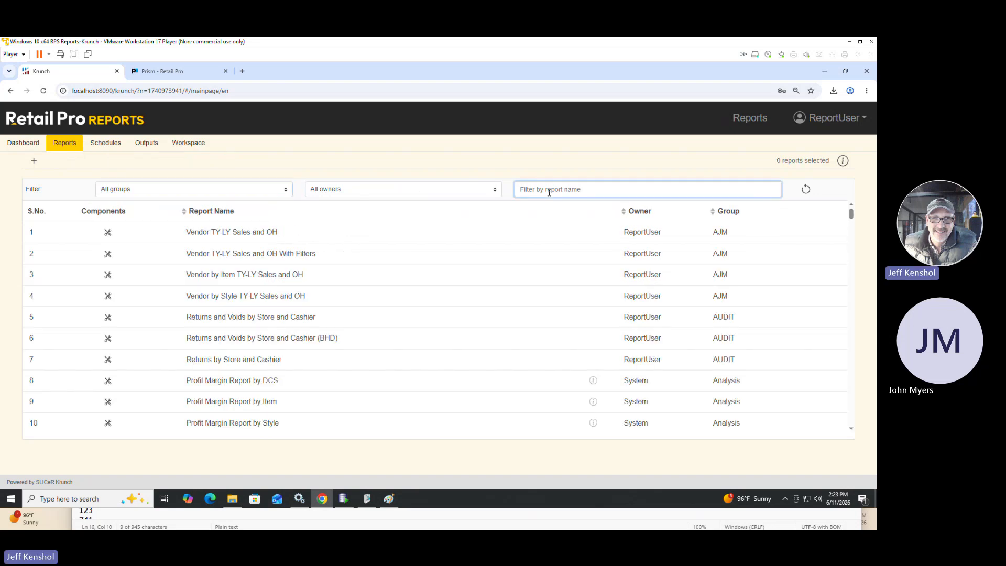
text(qty)
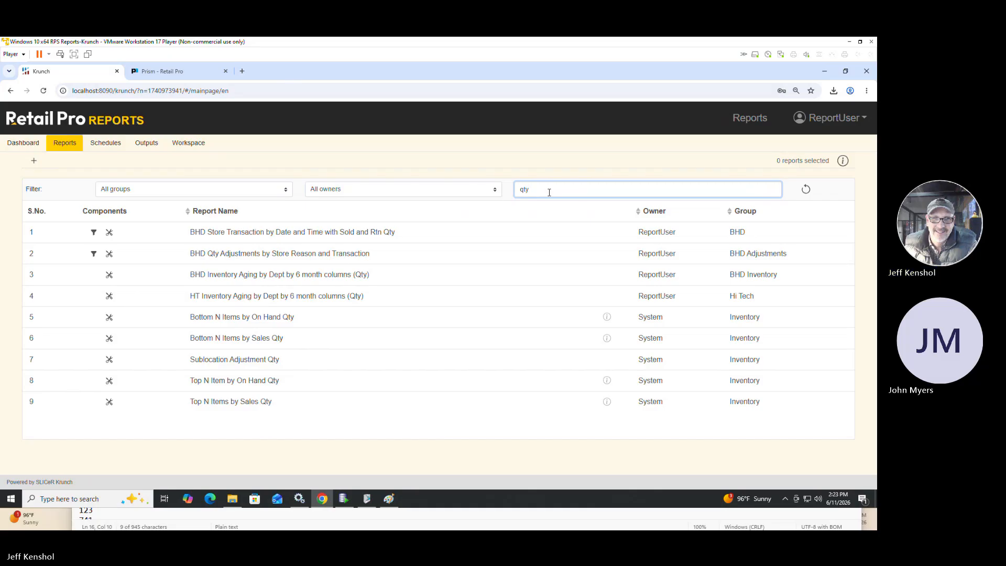
Run the BHD Qty Adjustments by Store Reason and Transaction report, view its output, and return to the report list.
click(253, 262)
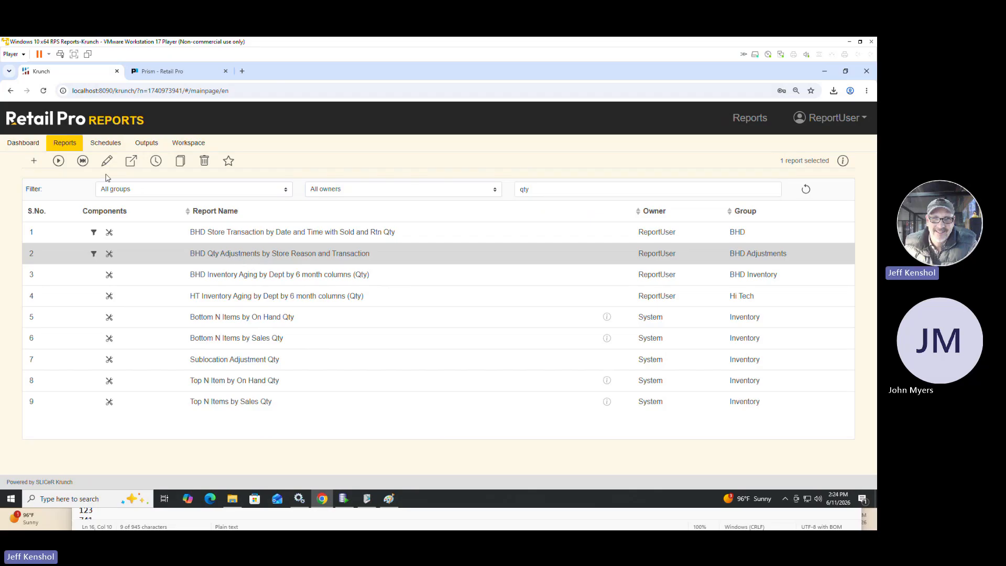
click(82, 162)
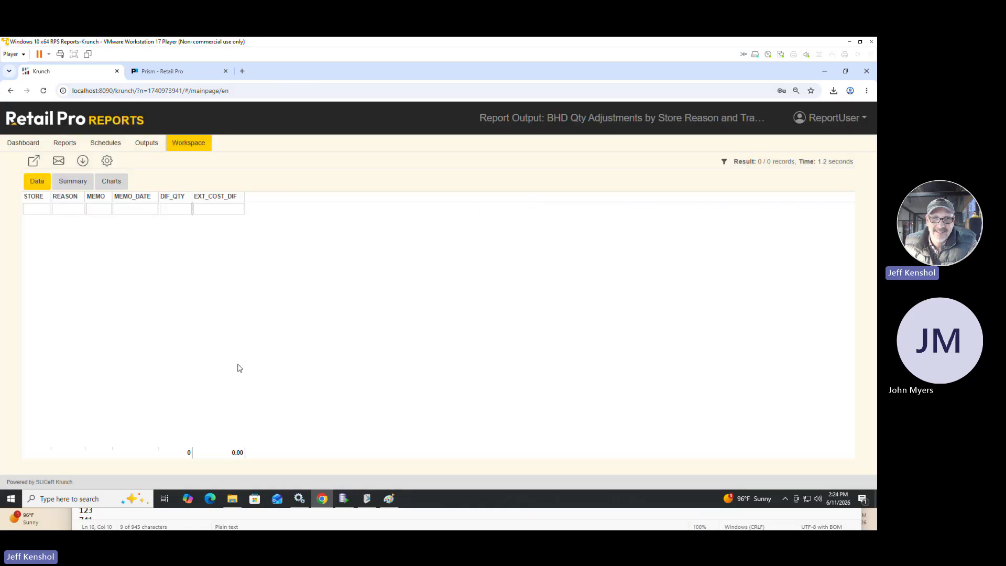
click(65, 143)
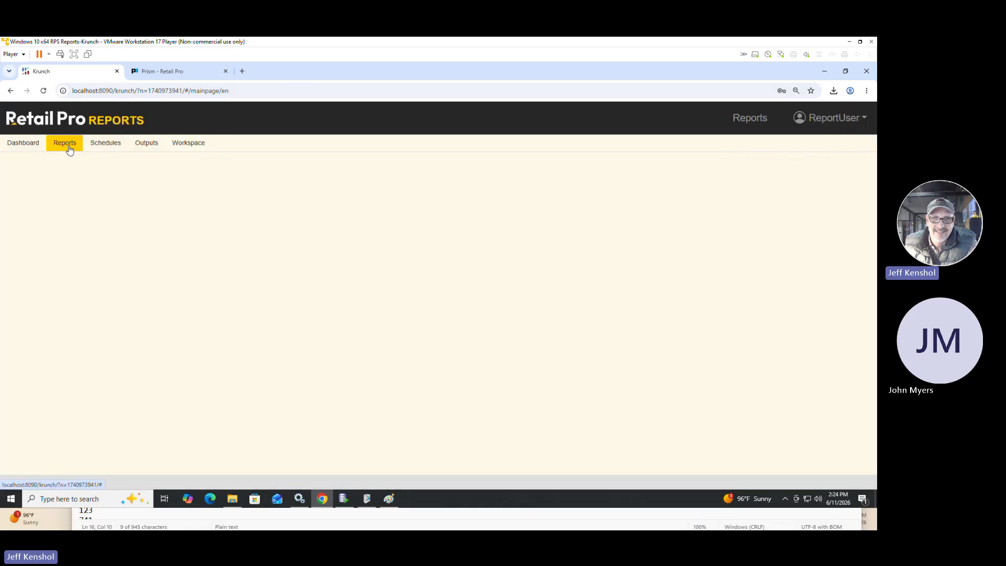
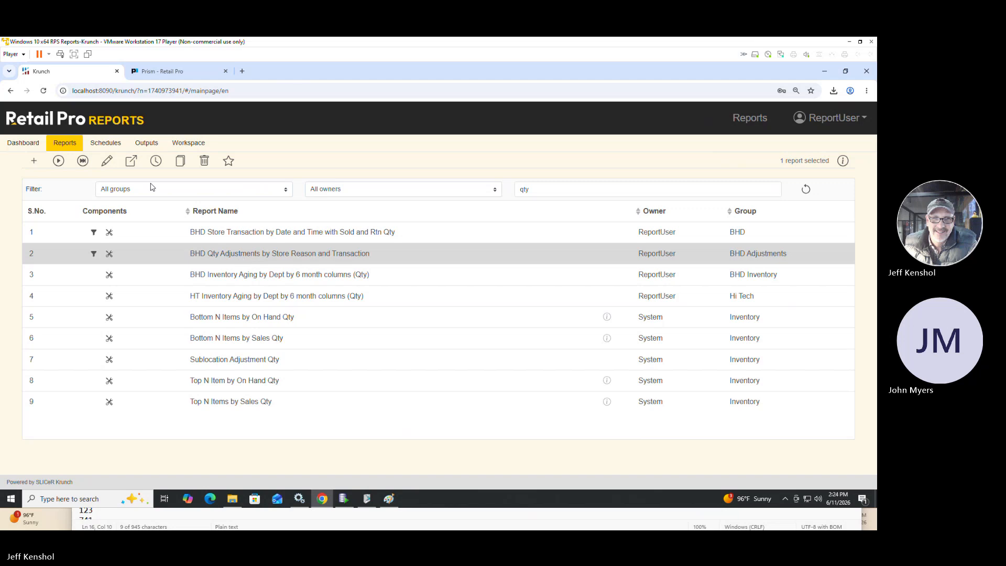
Open the BHD Qty Adjustments by Store Reason and Transaction report for editing and read its SQL query through to the Group by clause.
click(107, 162)
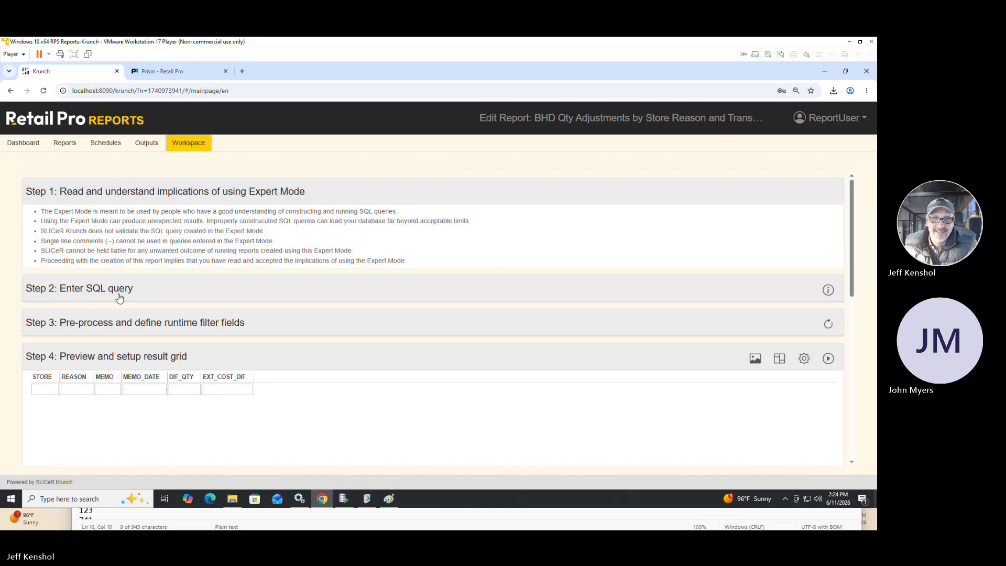
click(120, 297)
scroll(347, 332, down, 5)
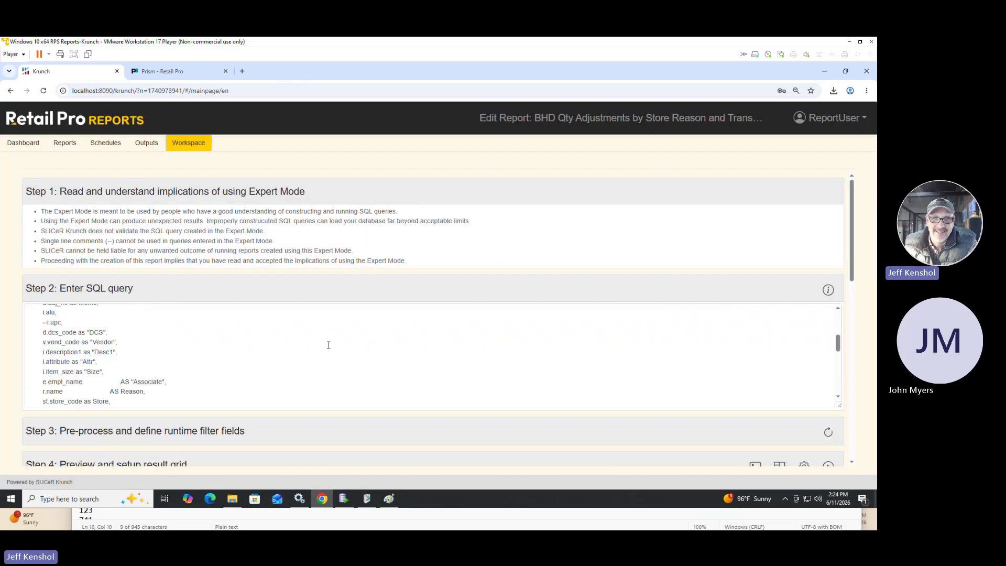
scroll(328, 345, down, 3)
scroll(329, 345, down, 8)
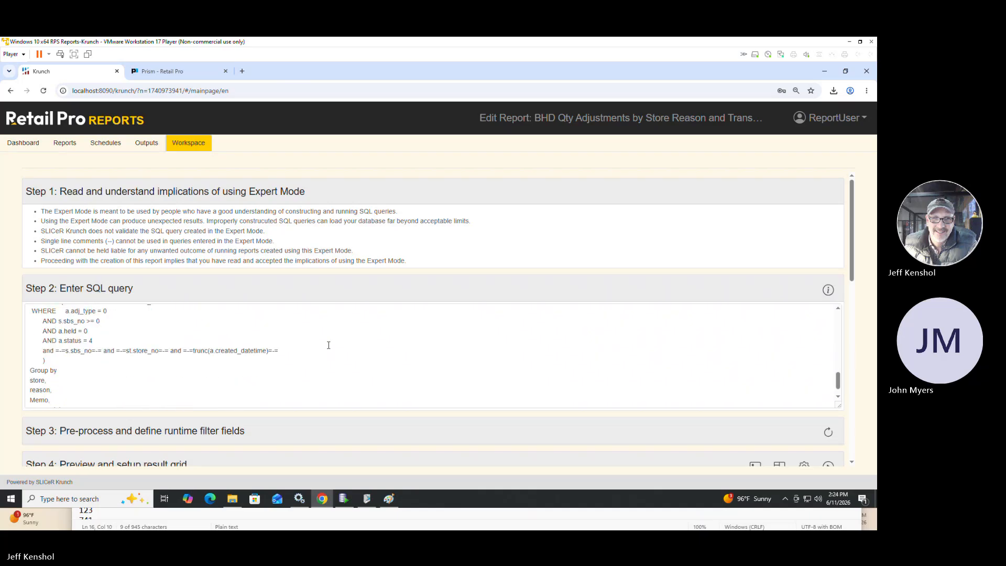
scroll(329, 345, down, 1)
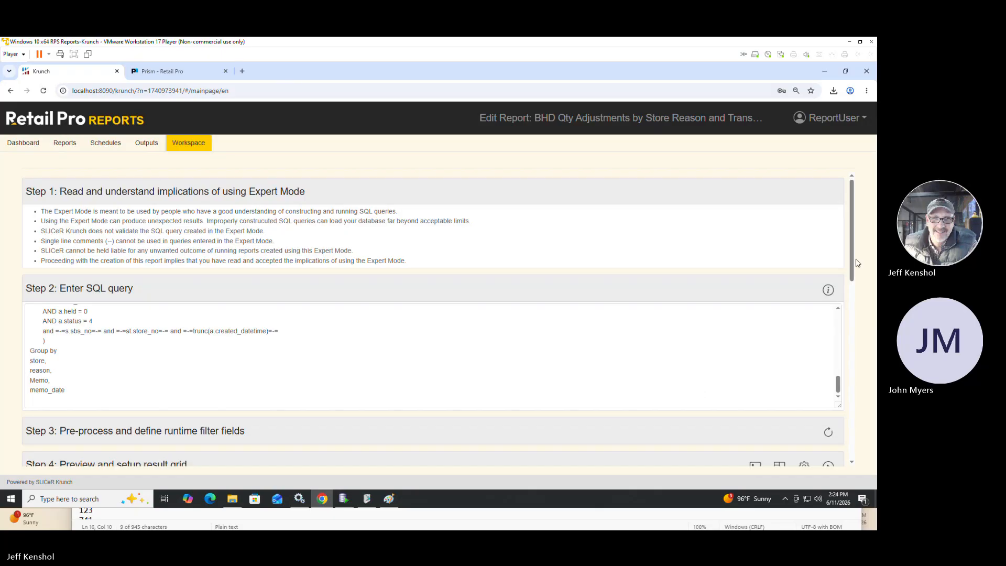
Try to preview the report's original result and review the columns selected in its SQL query.
drag(852, 263, 852, 327)
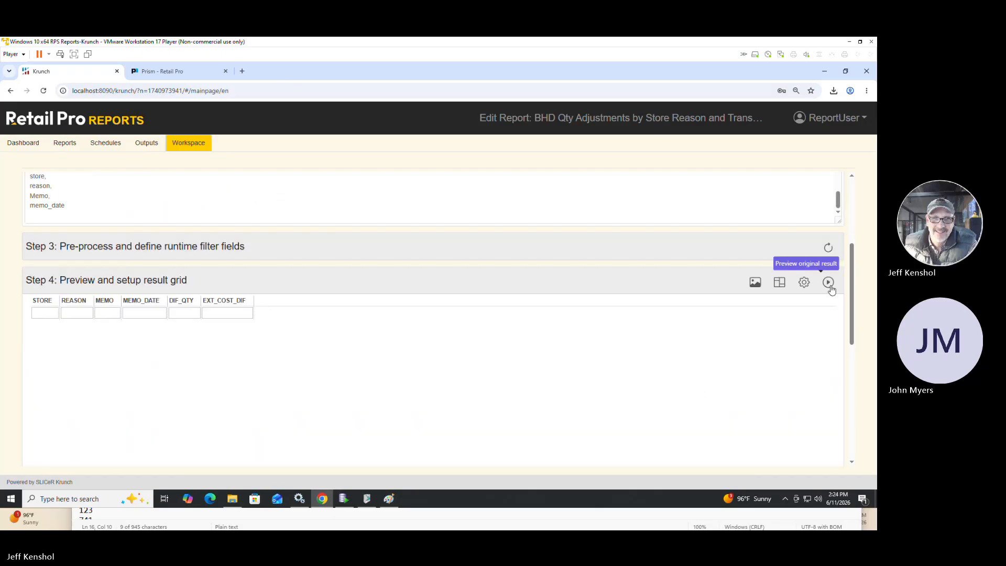
click(827, 283)
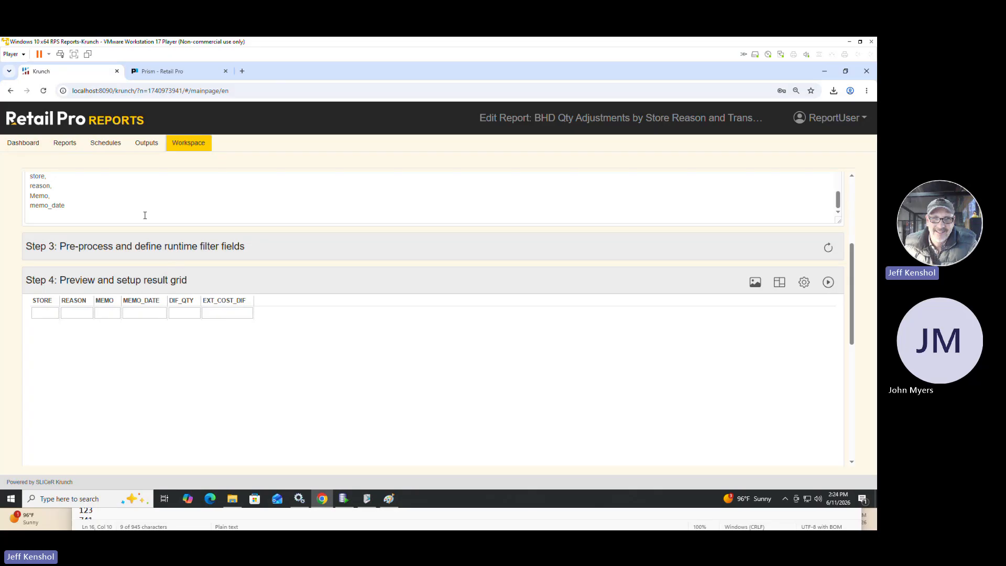
scroll(145, 216, up, 5)
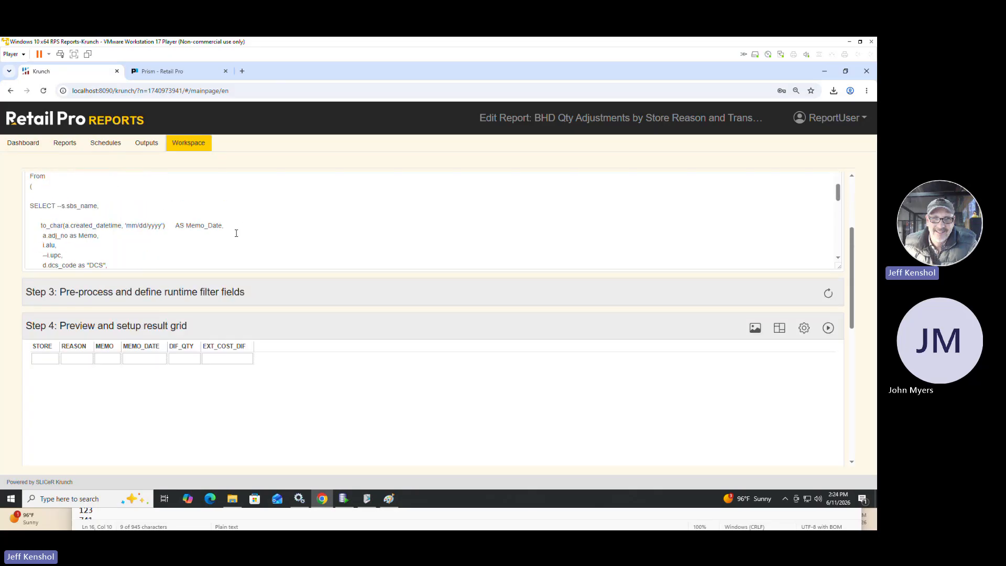
scroll(232, 235, down, 1)
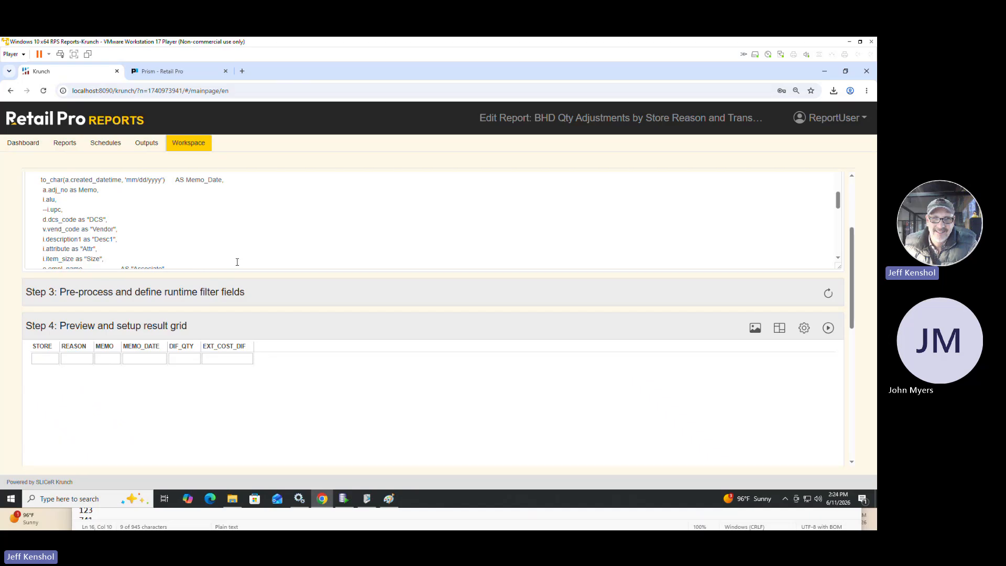
scroll(193, 234, down, 1)
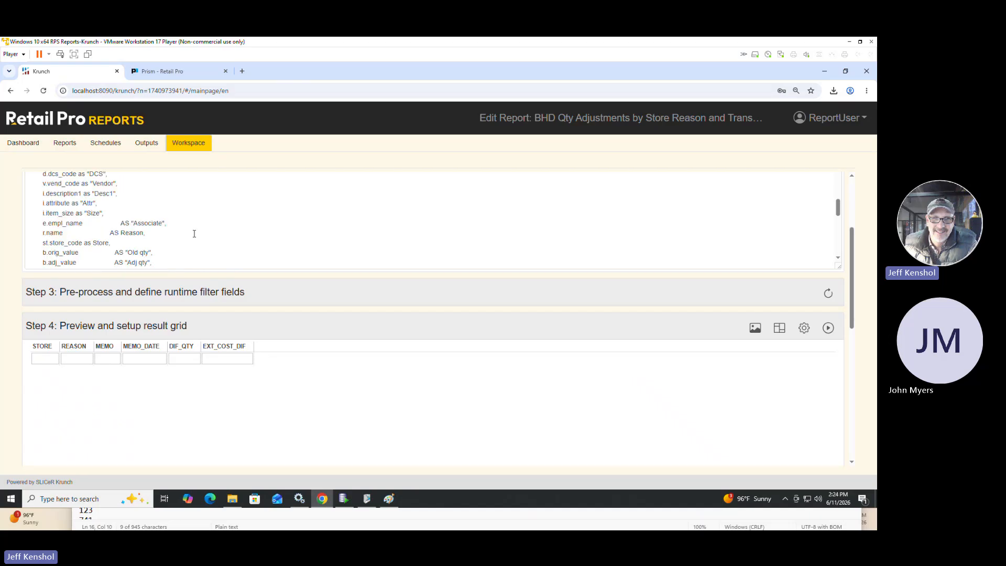
Copy the report's entire SQL query into a new worksheet on the Prism connection in Oracle SQL Developer.
click(134, 201)
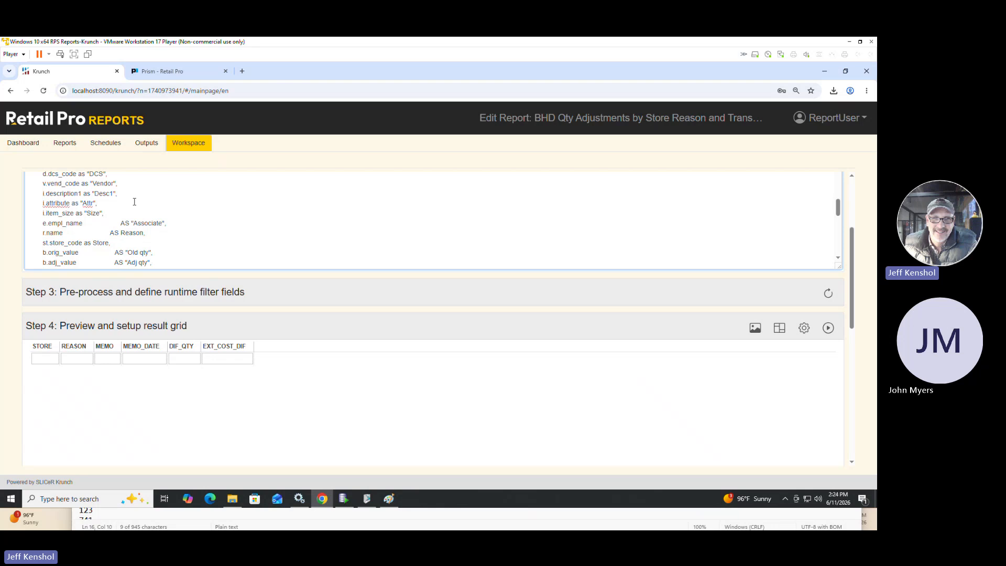
key(ctrl+a)
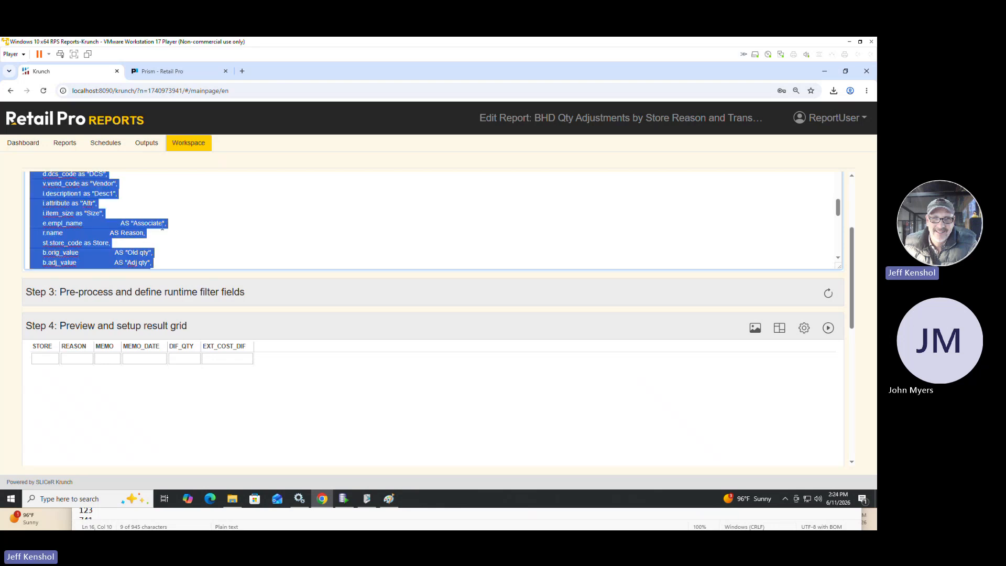
click(344, 498)
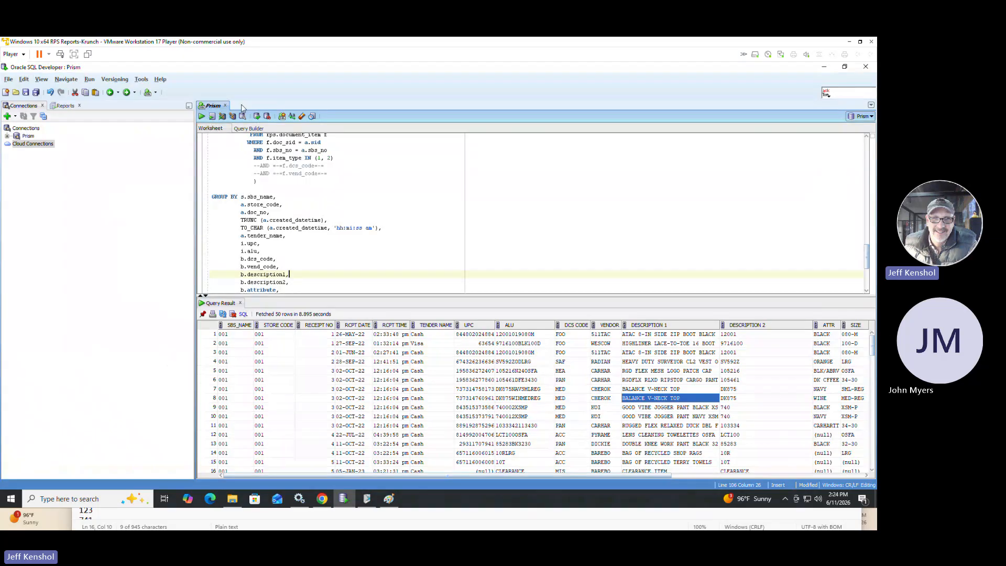
click(148, 92)
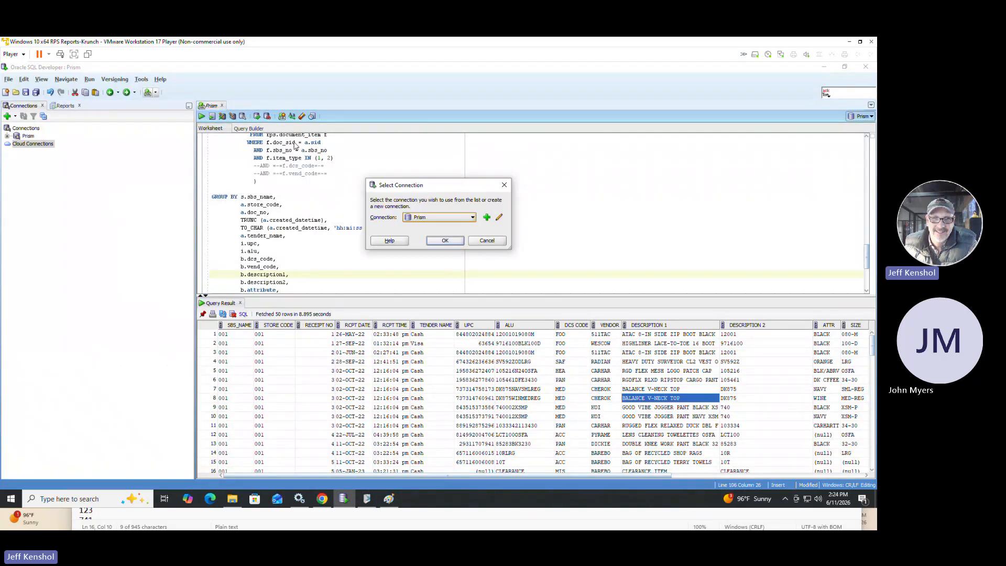
click(445, 241)
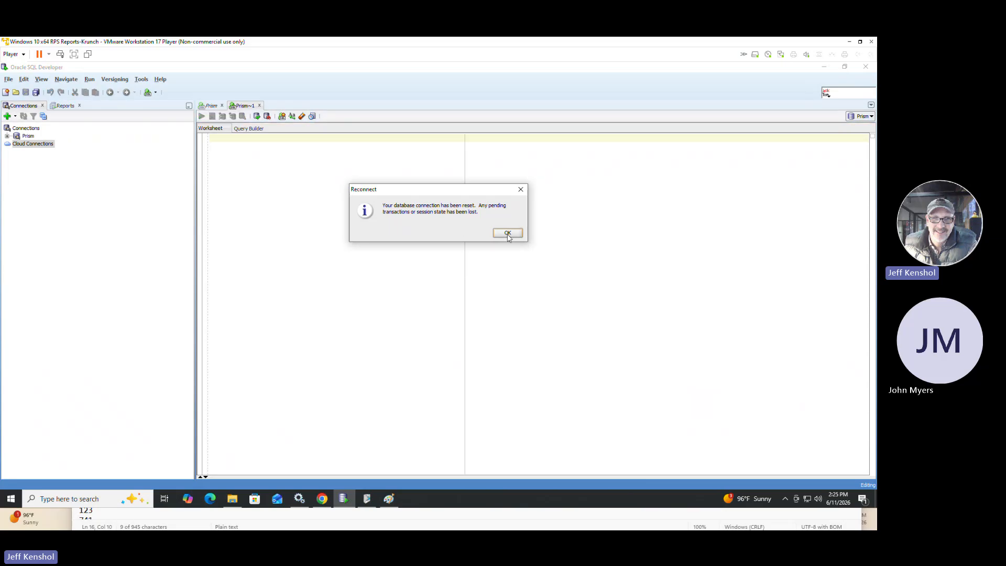
click(506, 233)
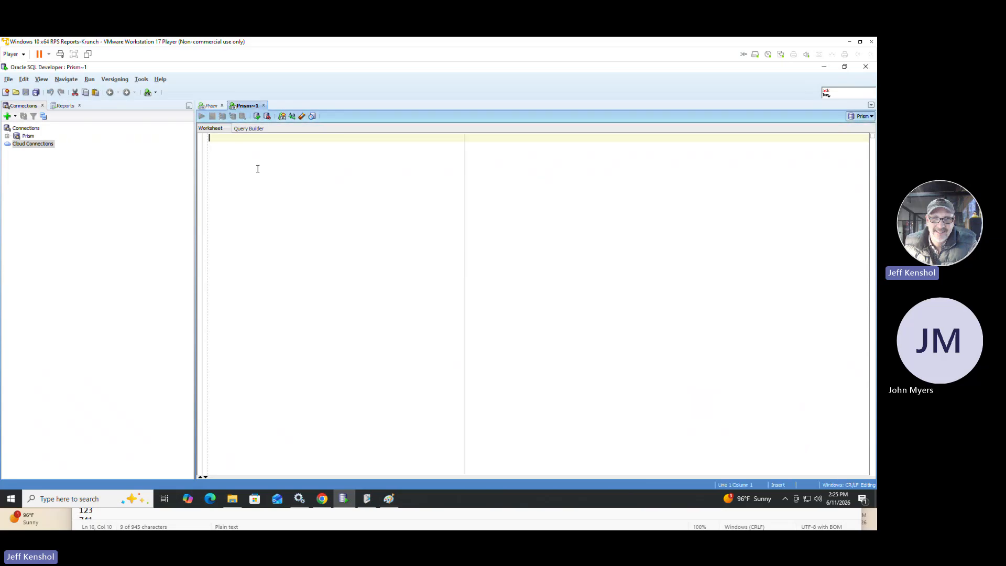
key(ctrl+v)
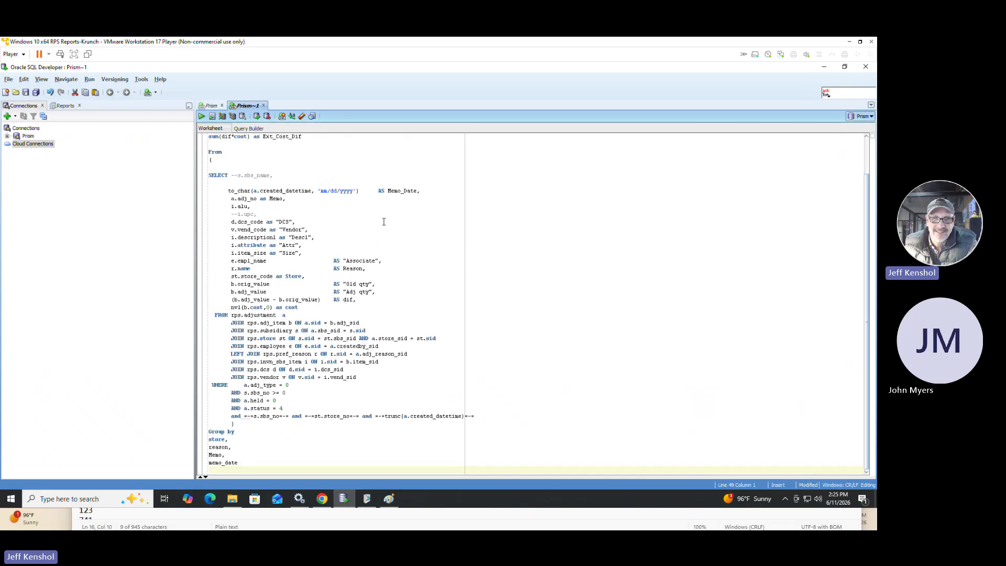
Comment out the runtime filter line for sbs_no, store_no and created_datetime with --, and run the query.
click(232, 418)
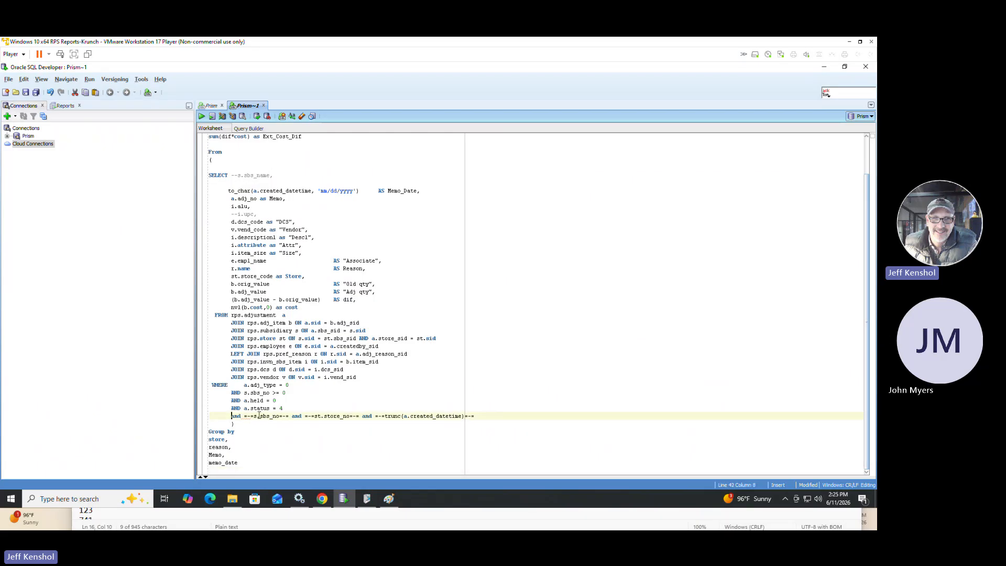
text(--)
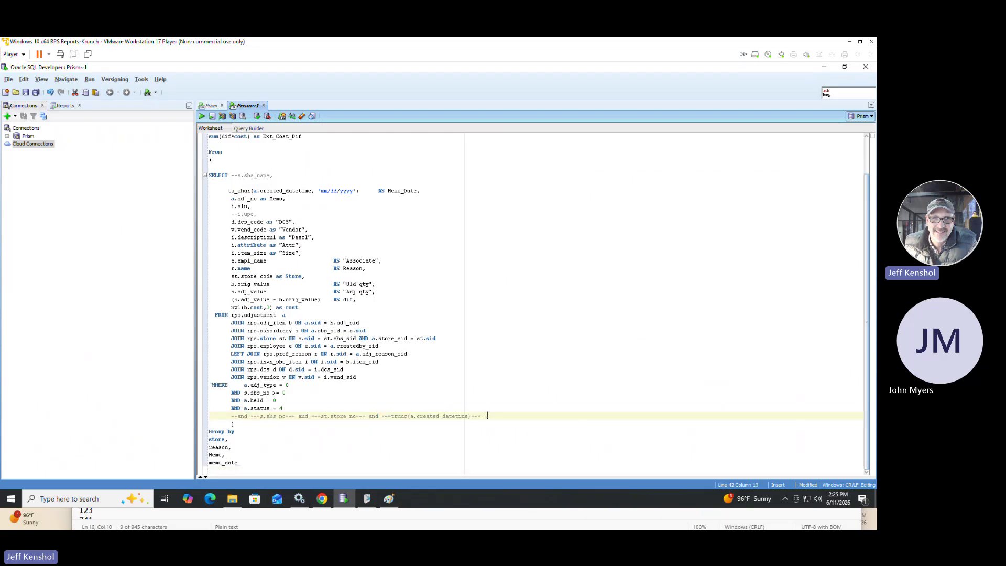
drag(488, 415, 225, 415)
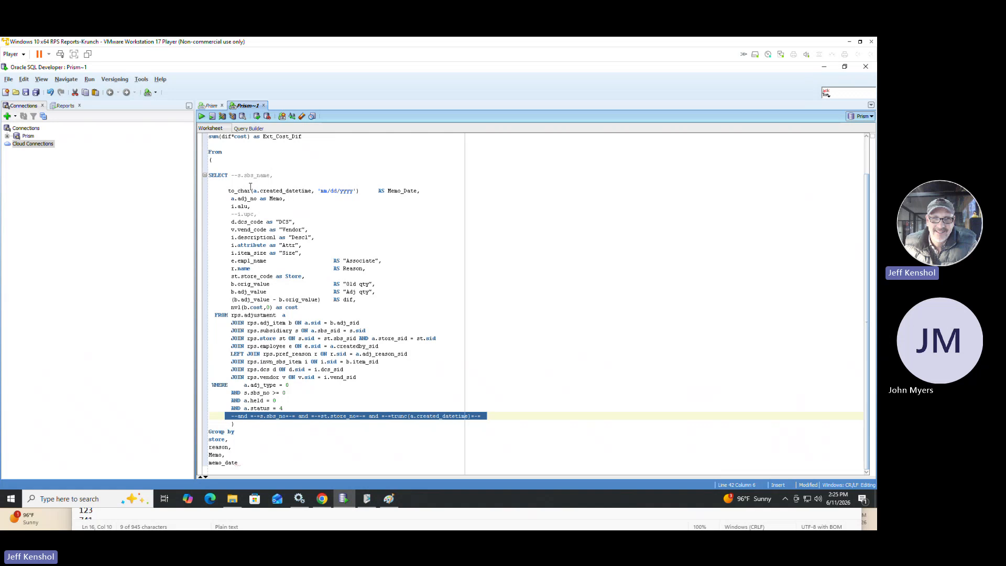
click(201, 117)
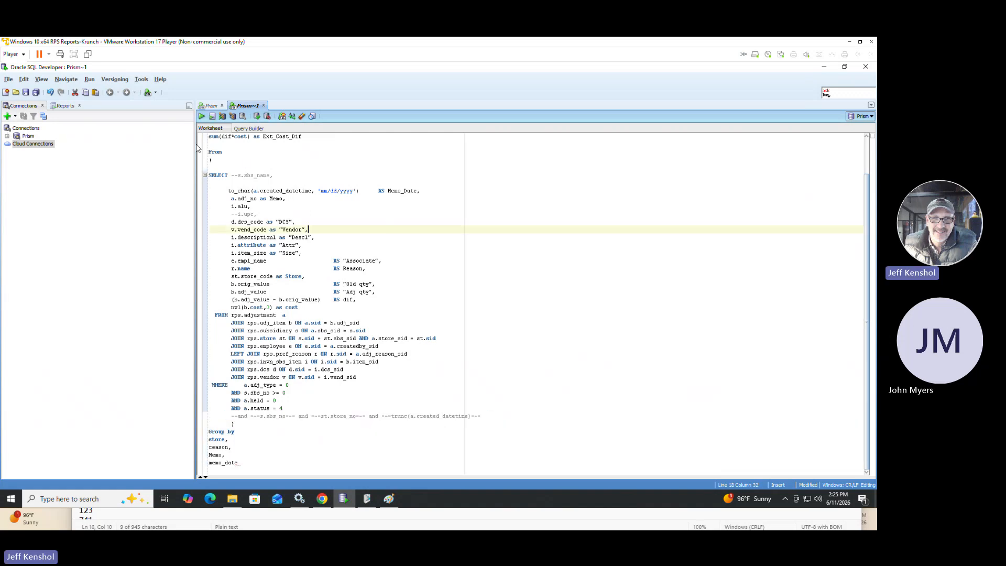
click(201, 117)
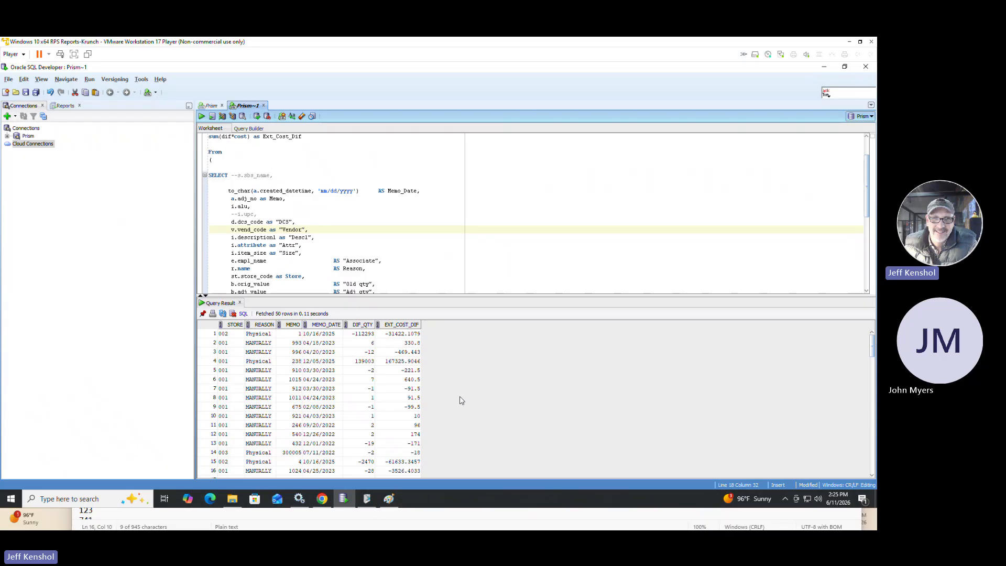
Examine the query results, highlighting the reason, DIF_QTY and EXT_COST_DIF of the first row and browsing the other memos.
click(258, 334)
click(362, 335)
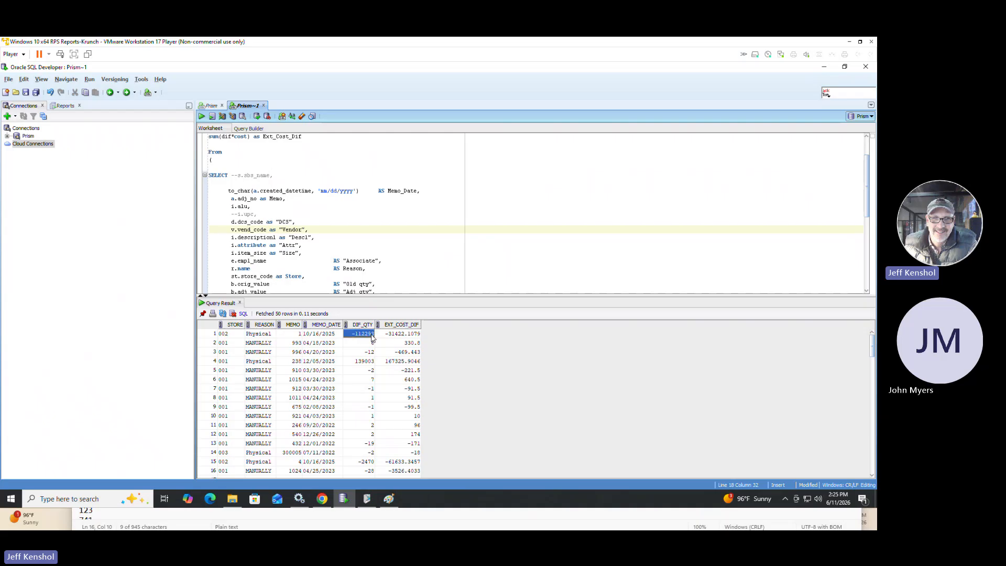
click(393, 336)
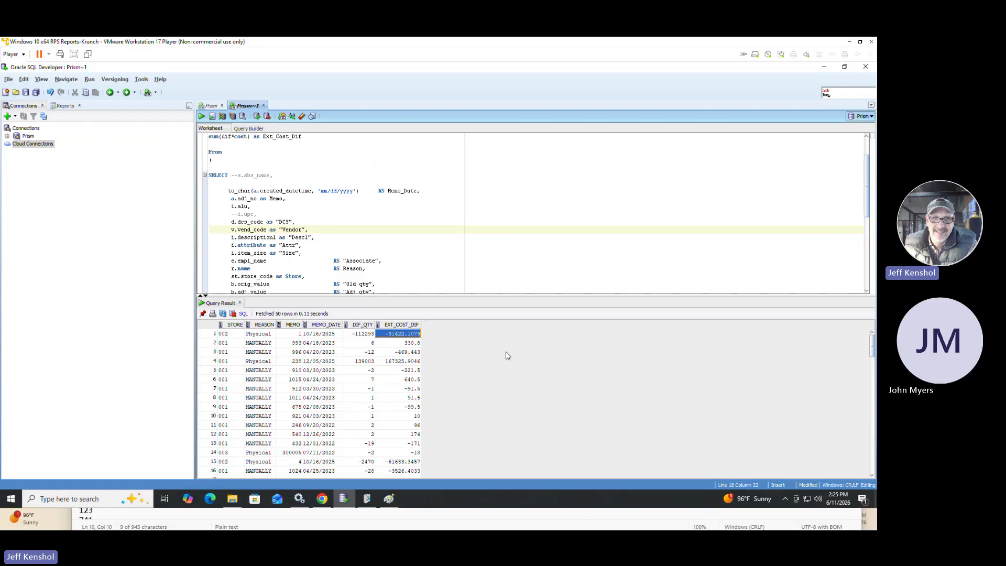
scroll(507, 356, down, 11)
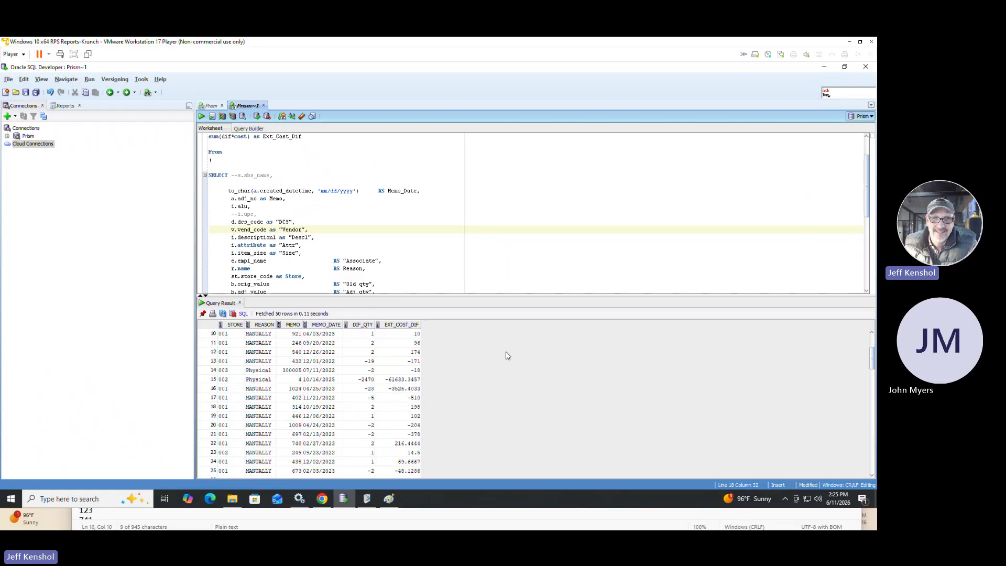
scroll(507, 356, down, 3)
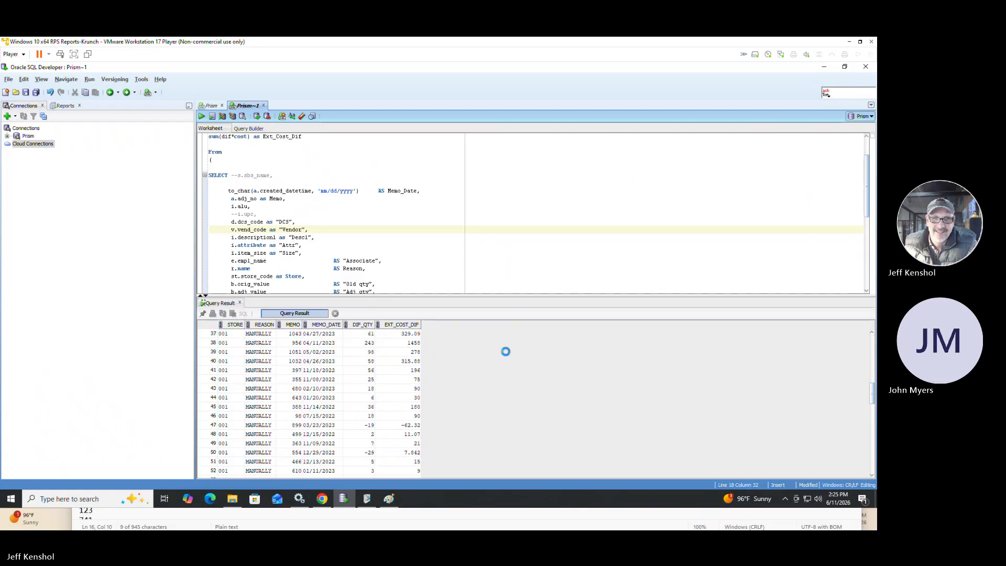
scroll(508, 356, up, 11)
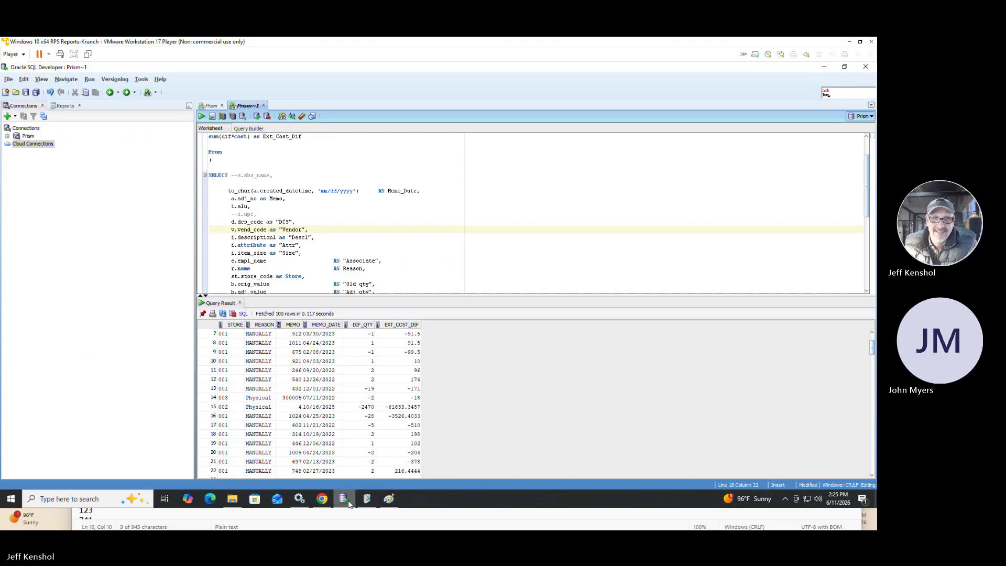
Switch back to Chrome and sign out of both Retail Pro Reports and Retail Pro Prism.
click(322, 499)
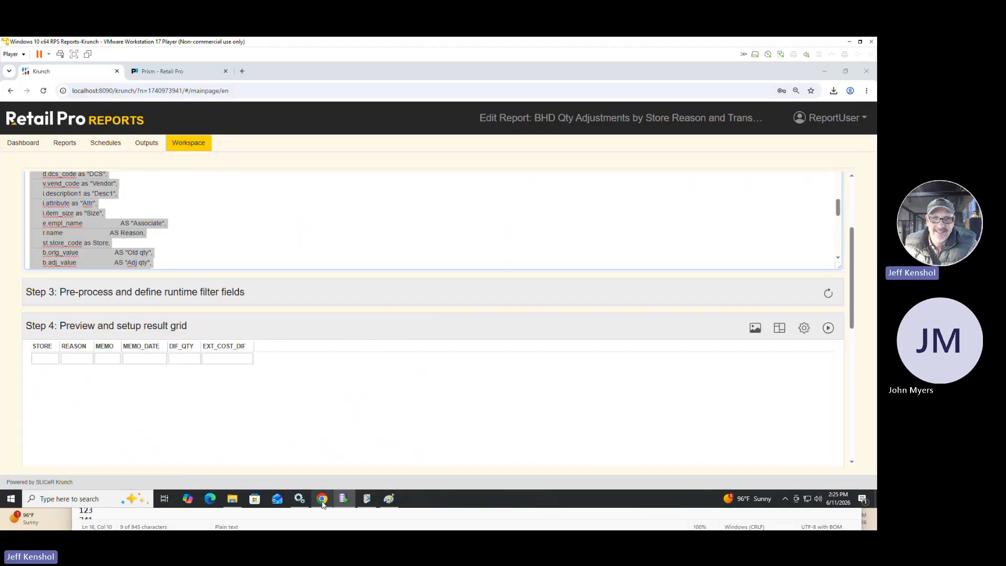
click(810, 117)
click(820, 211)
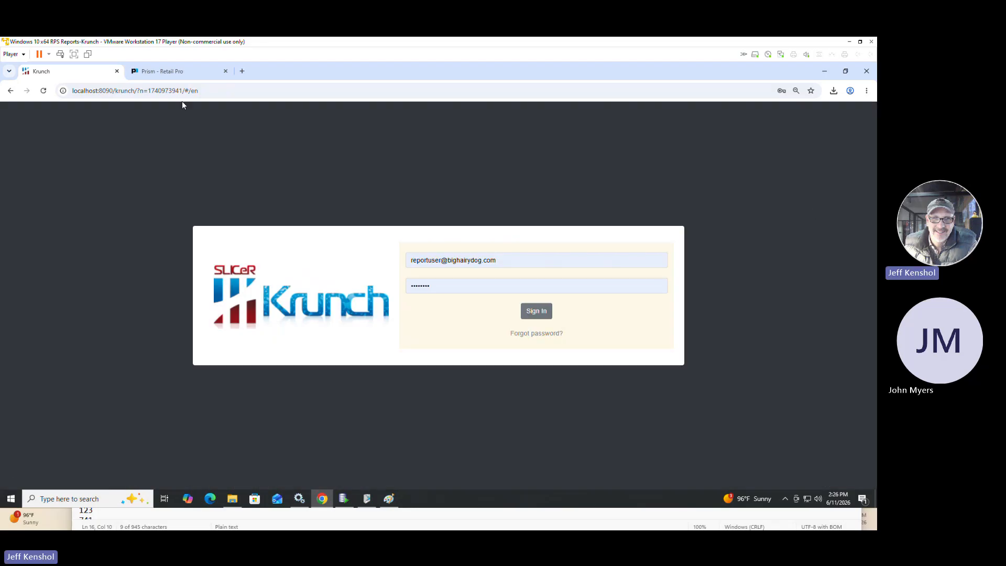
click(170, 74)
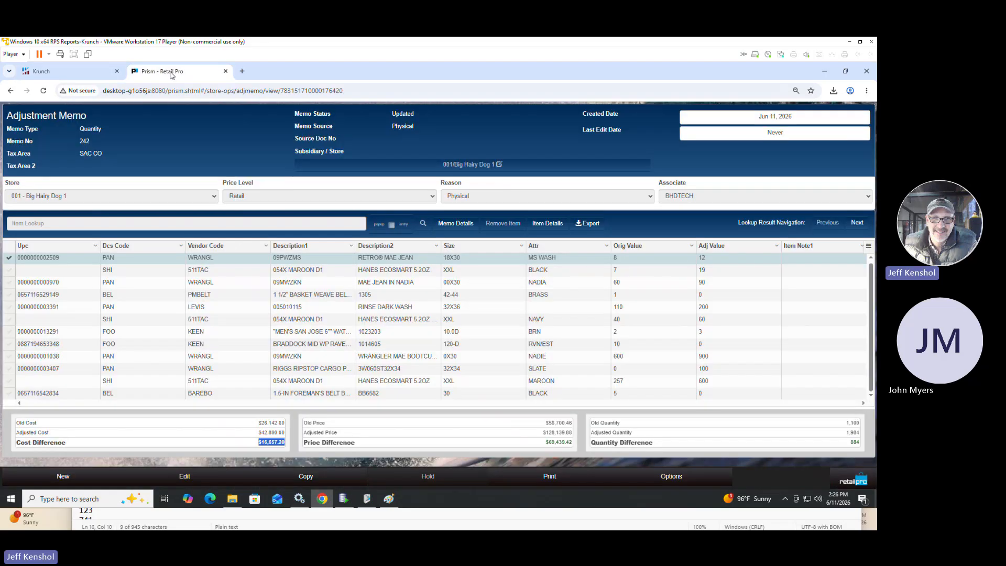
click(837, 480)
click(815, 260)
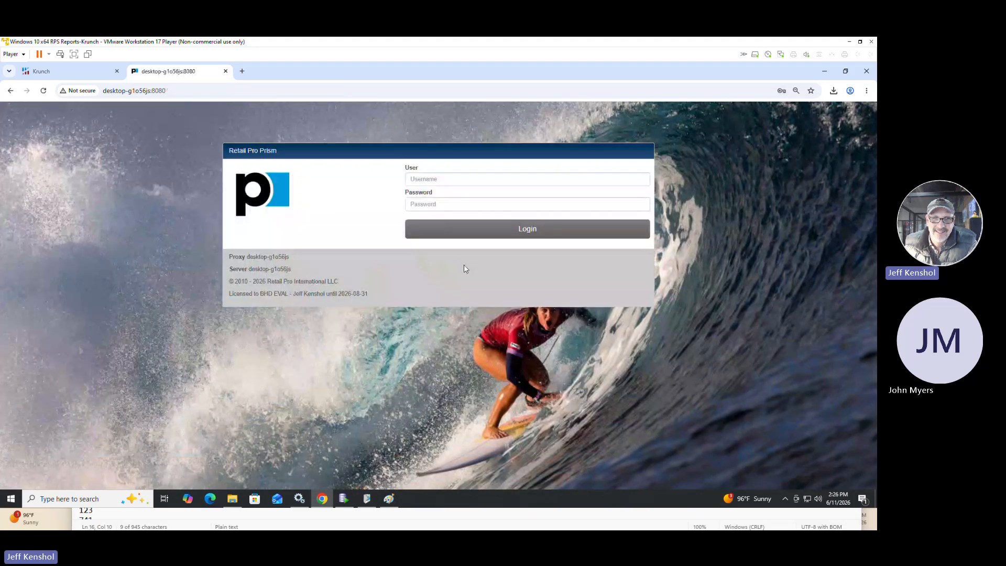
Delete the last hour of Chrome browsing data, close the settings, and reload the Krunch sign-in page.
click(67, 76)
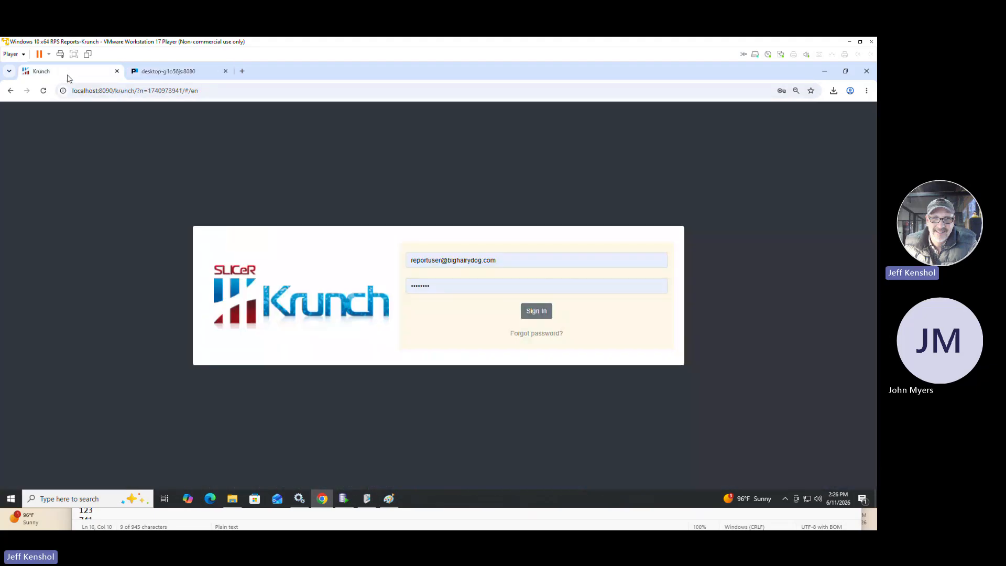
key(ctrl+shift+Delete)
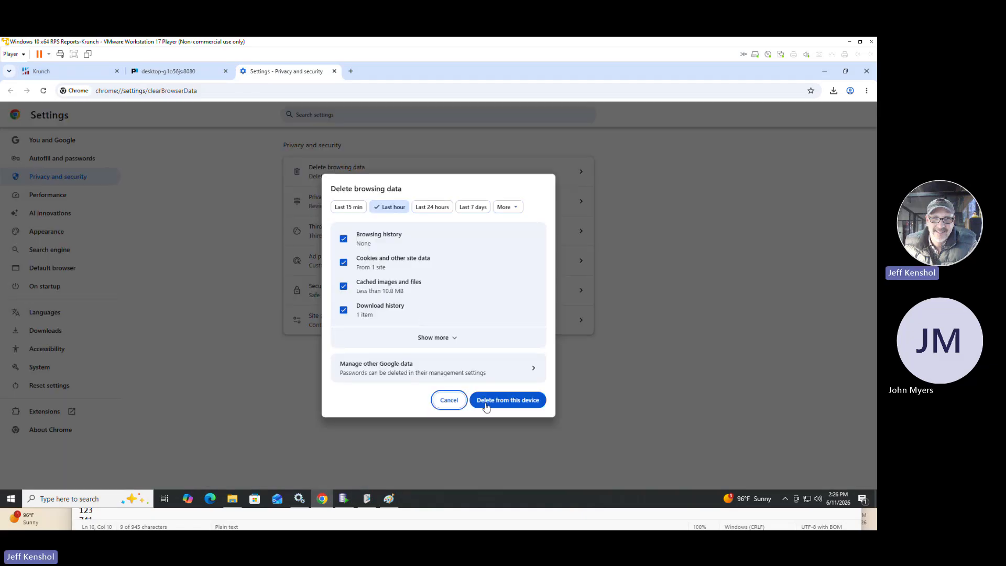
click(486, 405)
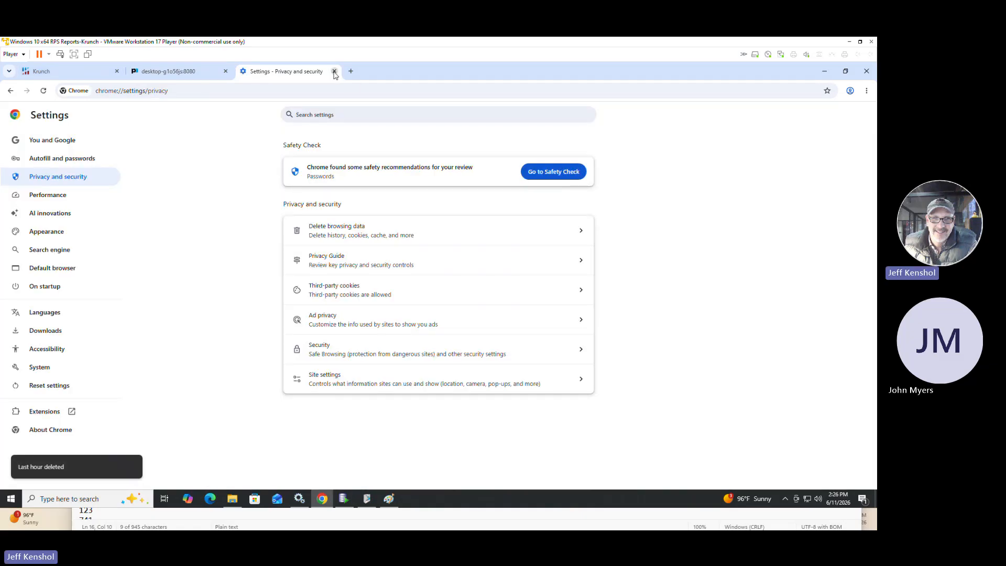
click(334, 71)
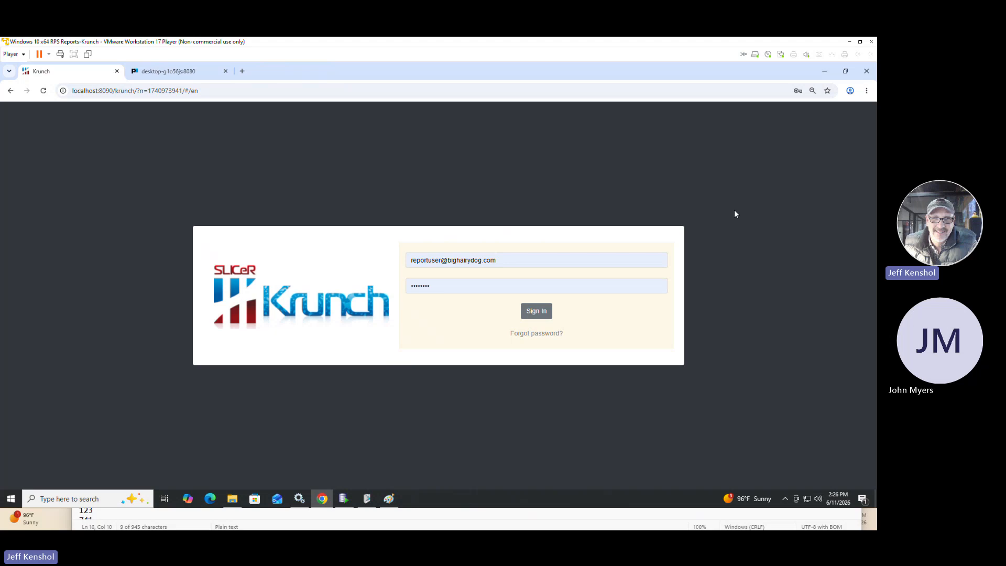
key(F5)
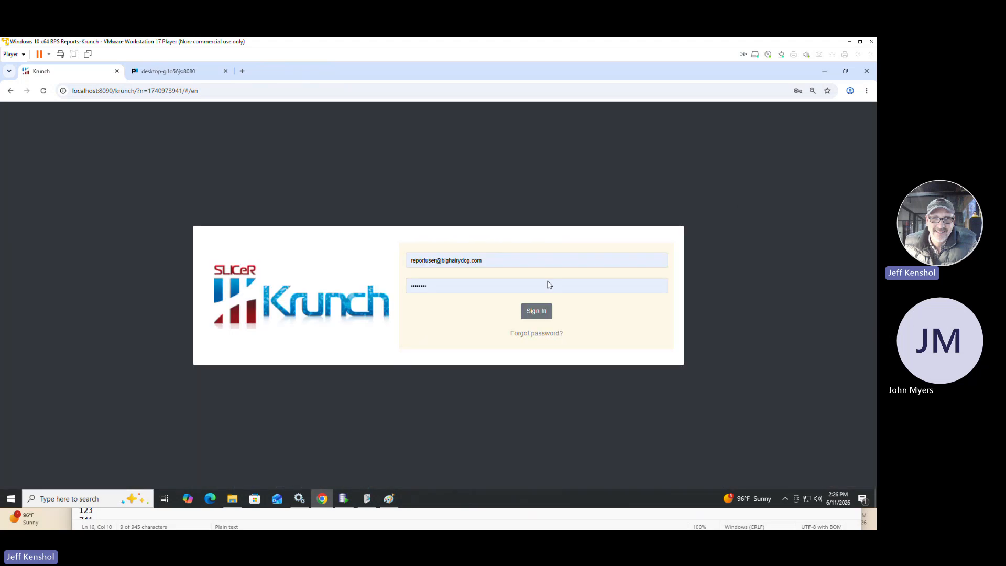
Sign in to Retail Pro Reports, filter the report list by "qty" and run BHD Qty Adjustments by Store Reason and Transaction.
click(541, 312)
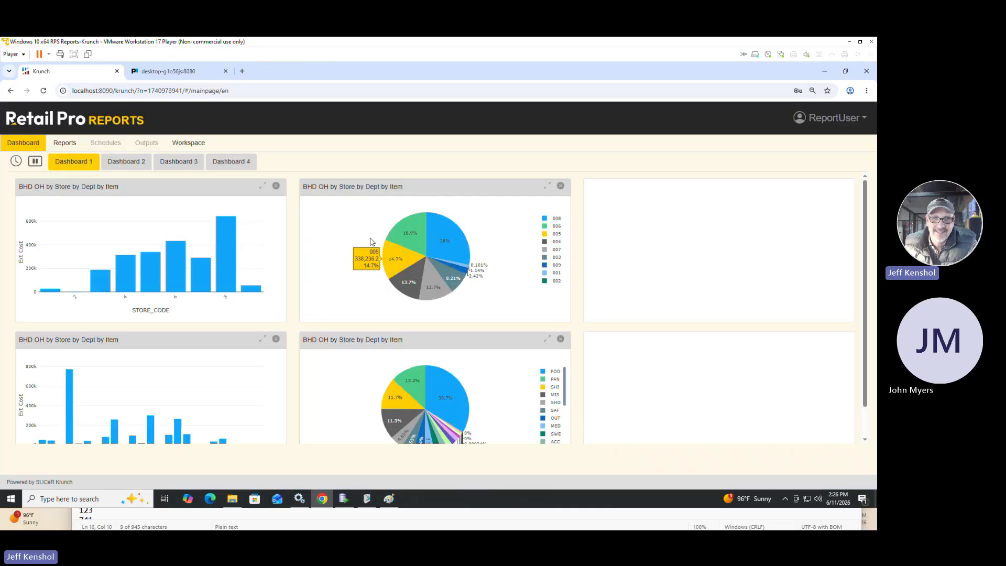
click(55, 147)
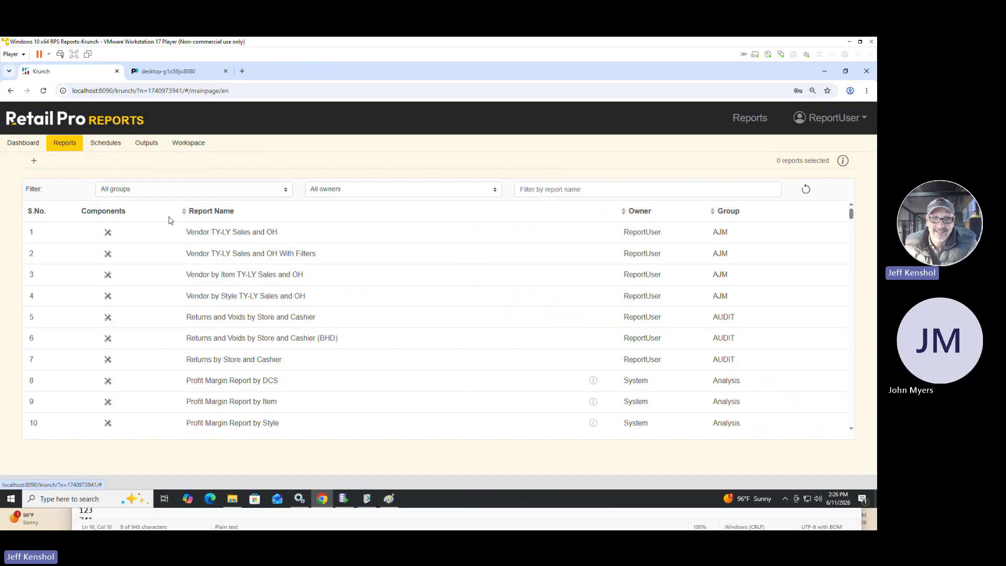
click(553, 190)
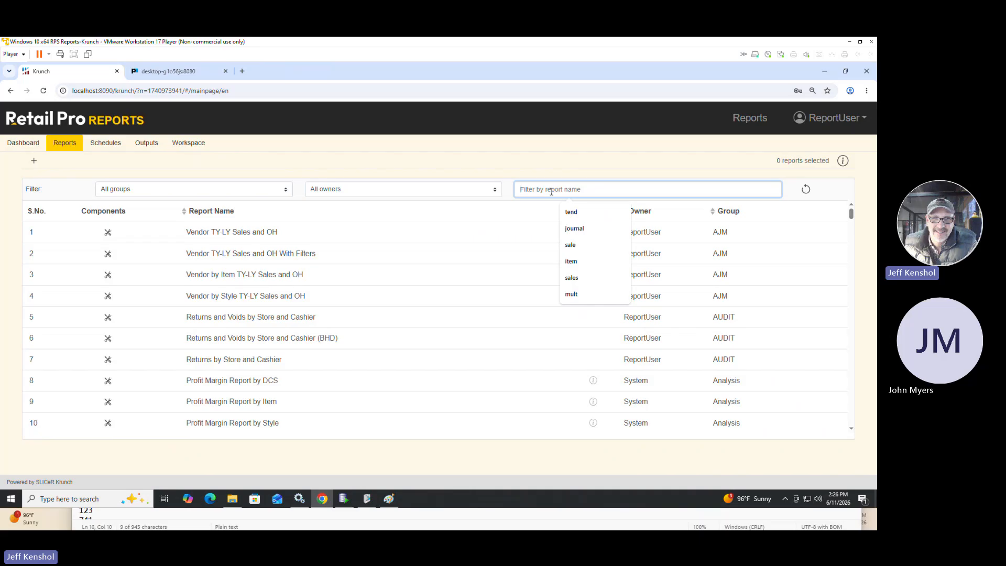
text(qty)
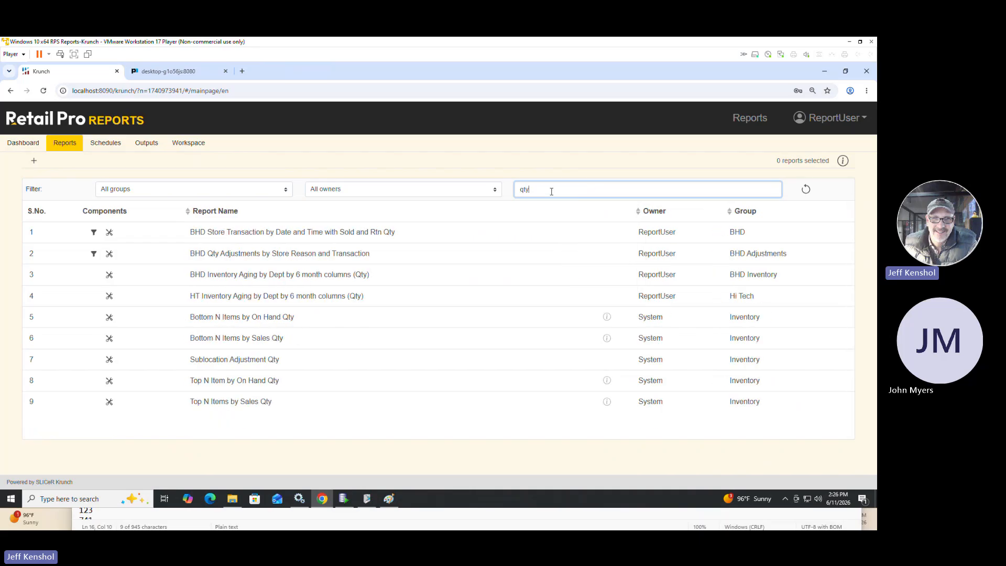
click(288, 257)
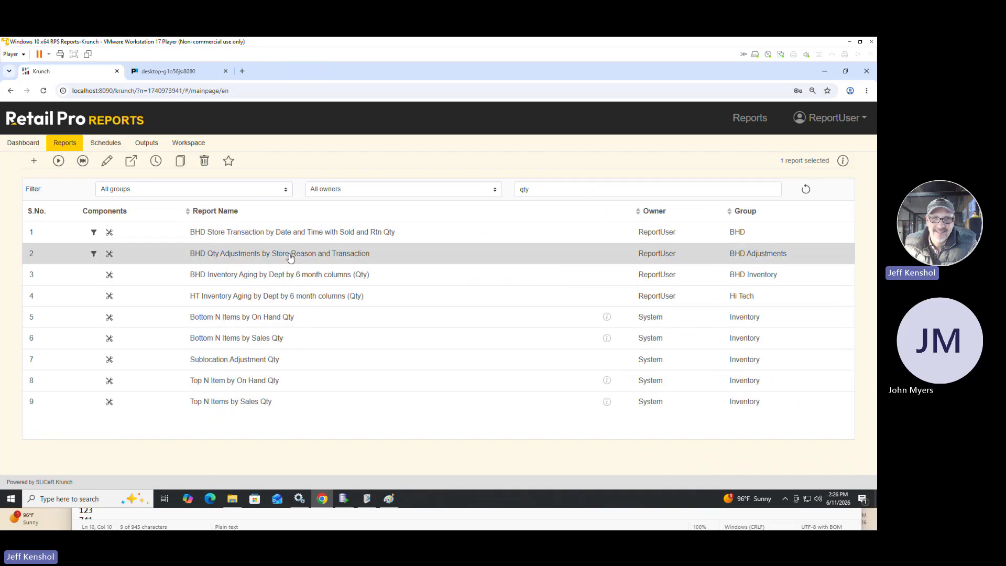
click(83, 160)
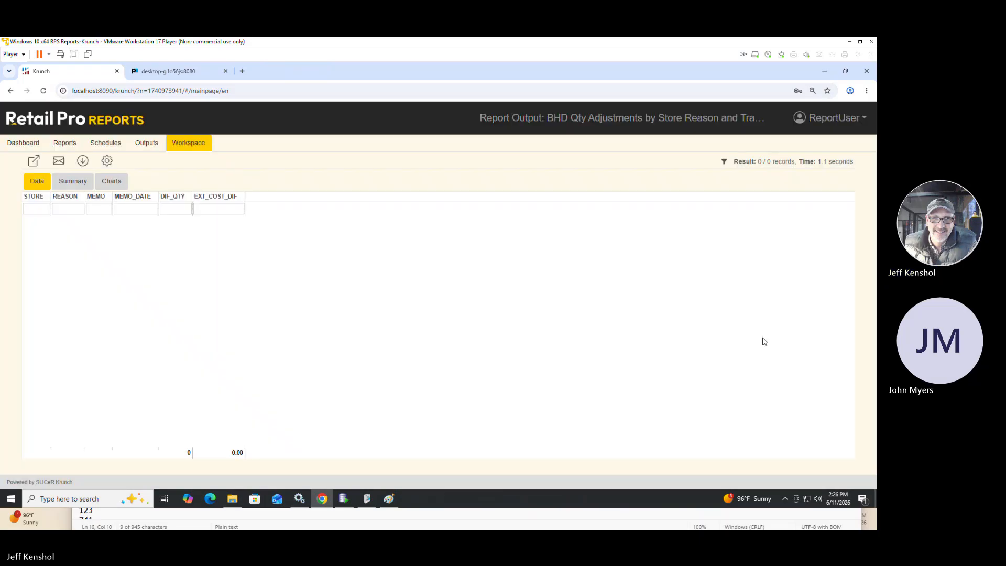
Return to the report list and start a new report in Expert mode.
click(65, 143)
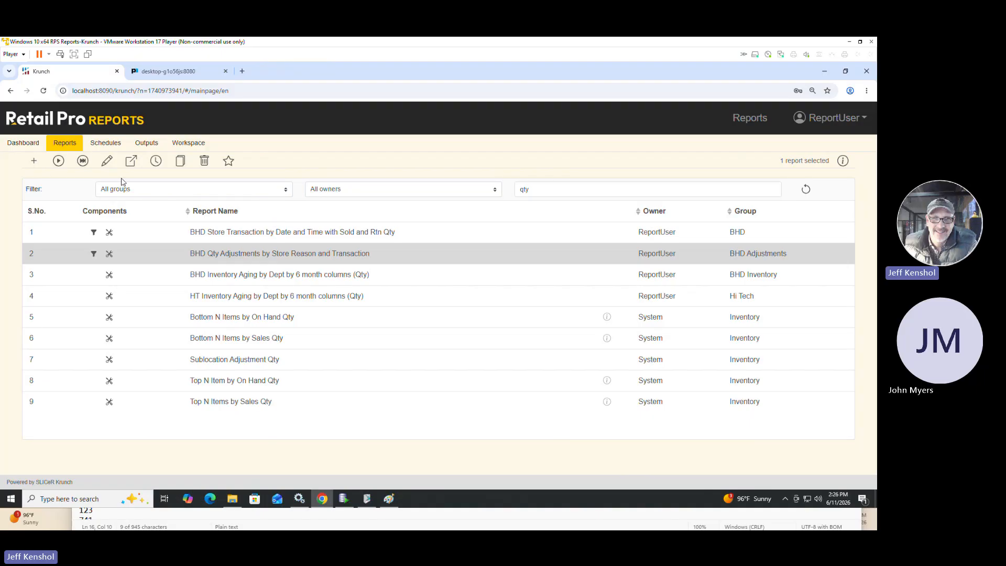
click(33, 161)
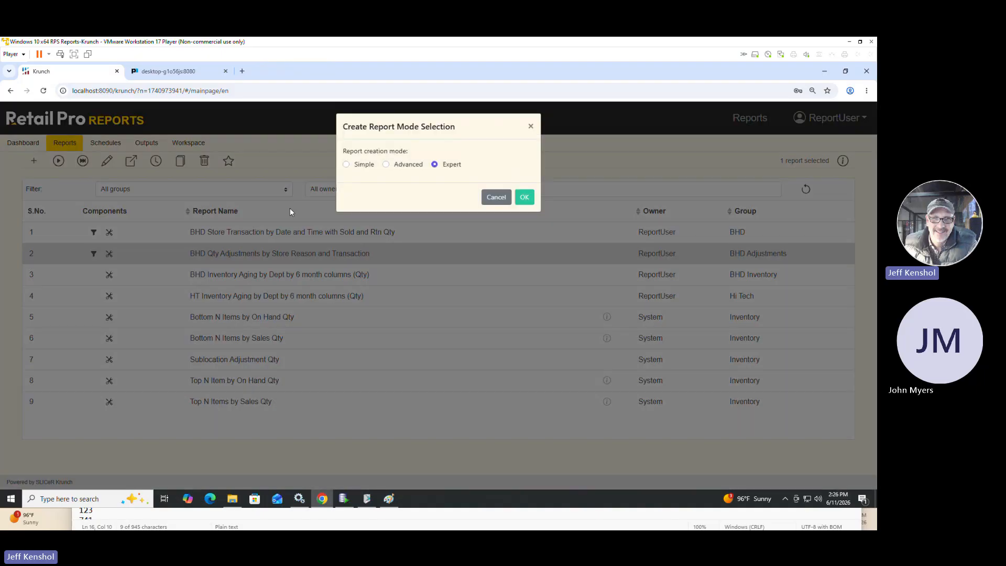
click(524, 197)
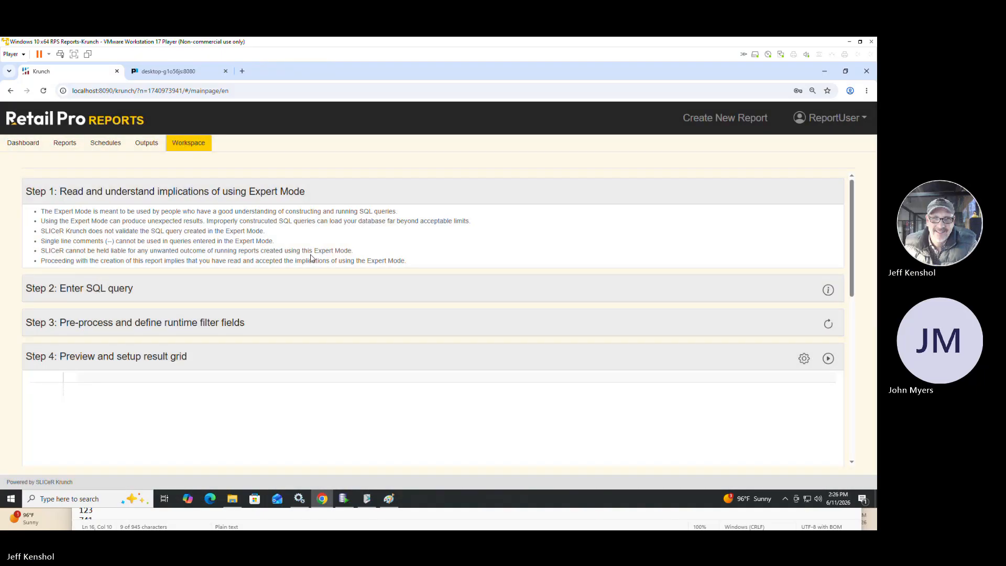
Paste the copied SQL query into the new report's query step and preview the original result.
click(130, 289)
key(ctrl+v)
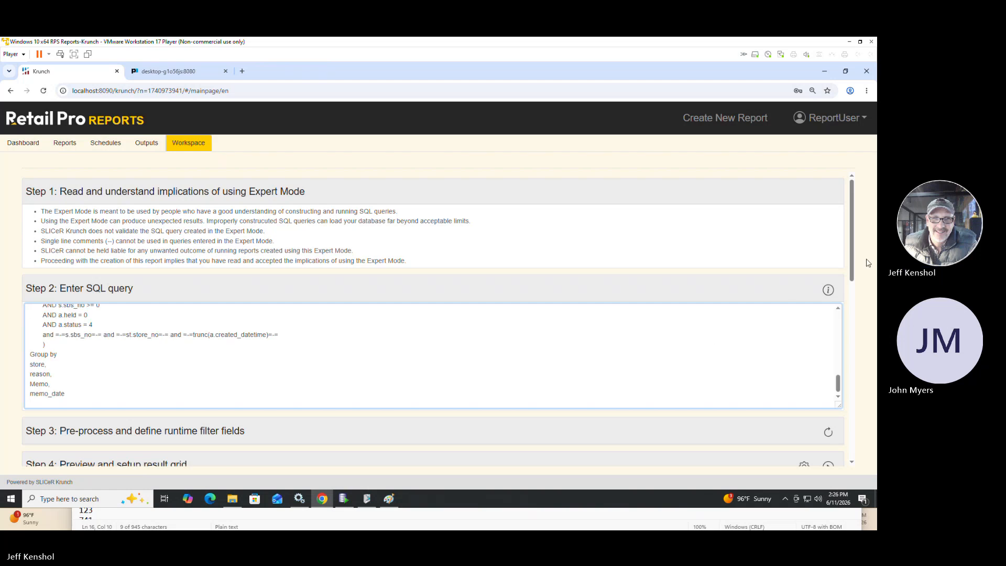
drag(851, 262, 857, 337)
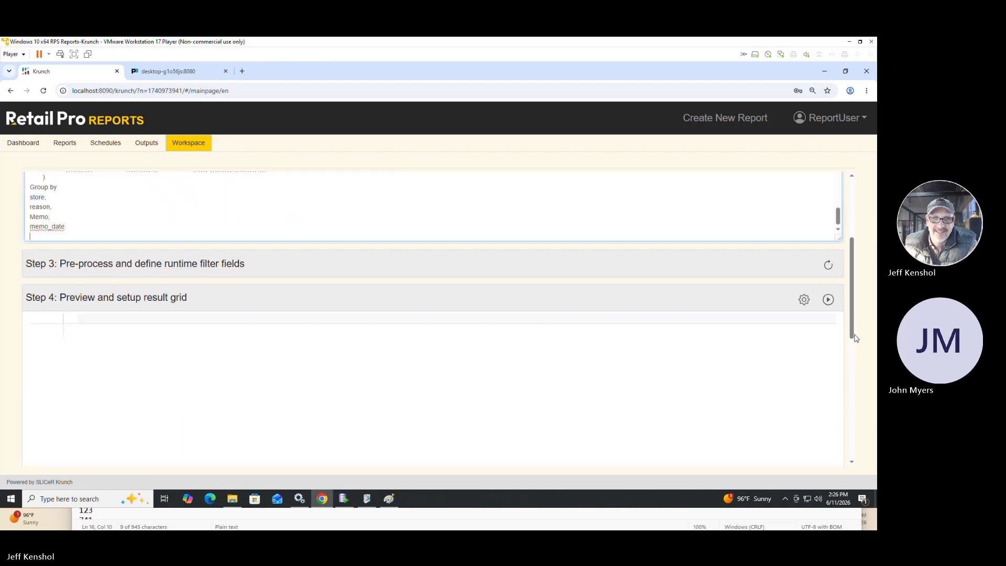
click(828, 299)
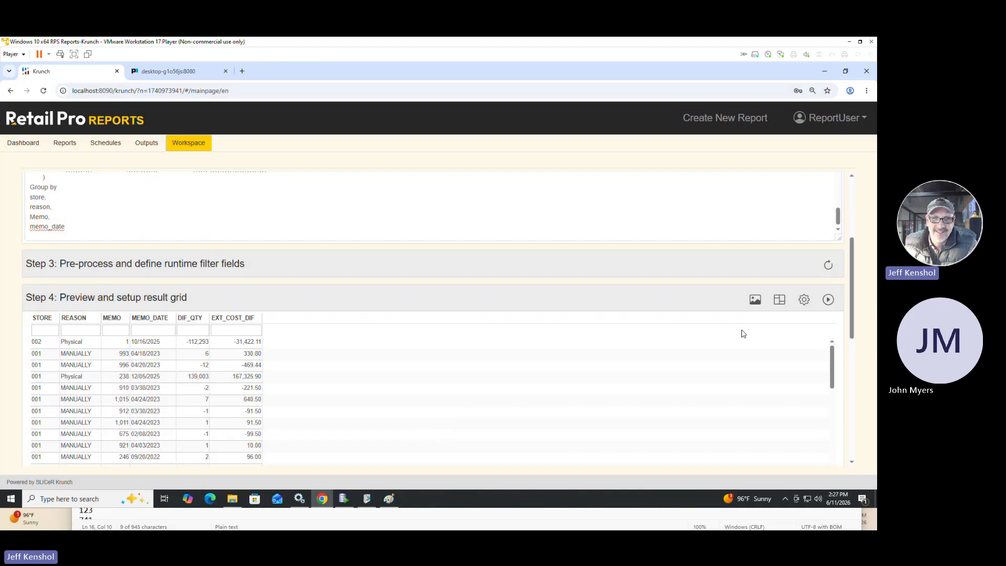
Set the runtime filter aliases to sbs_no, store_no and Memo Date Filter, and set the type of trunc(a.created_datetime) to Date.
click(247, 272)
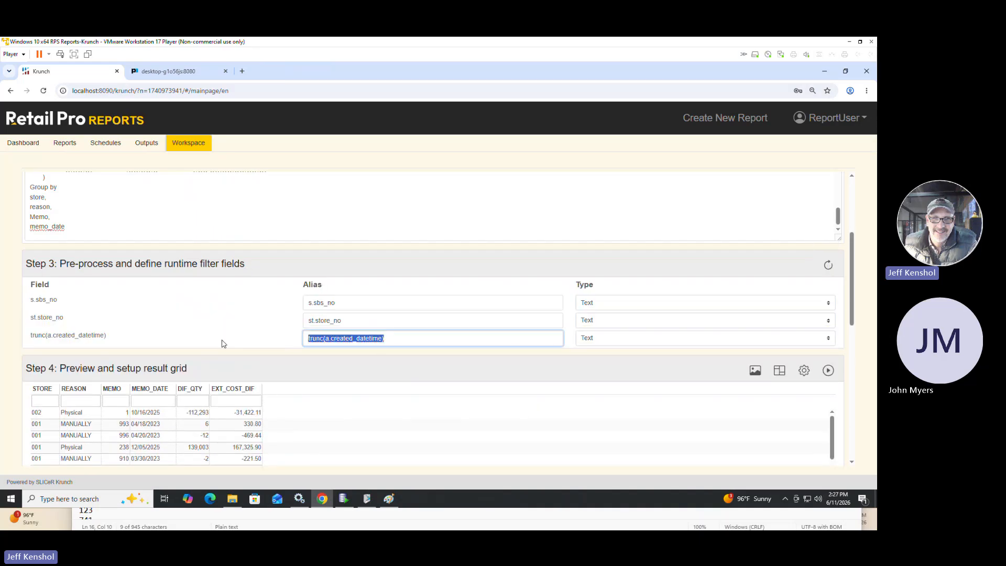
text(Memo Date)
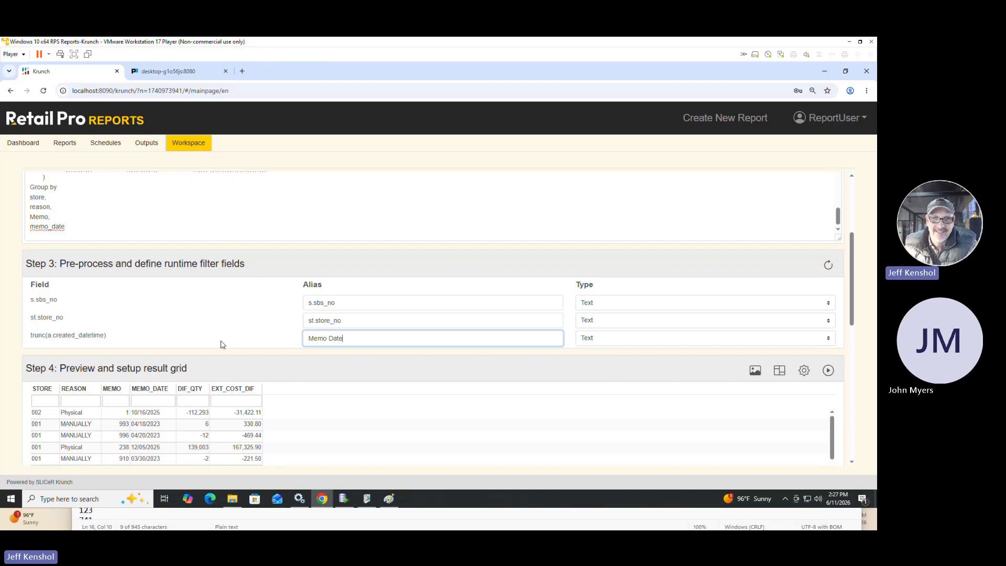
text( Filter)
click(316, 321)
key(BackSpace)
key(BackSpace)
key(BackSpace)
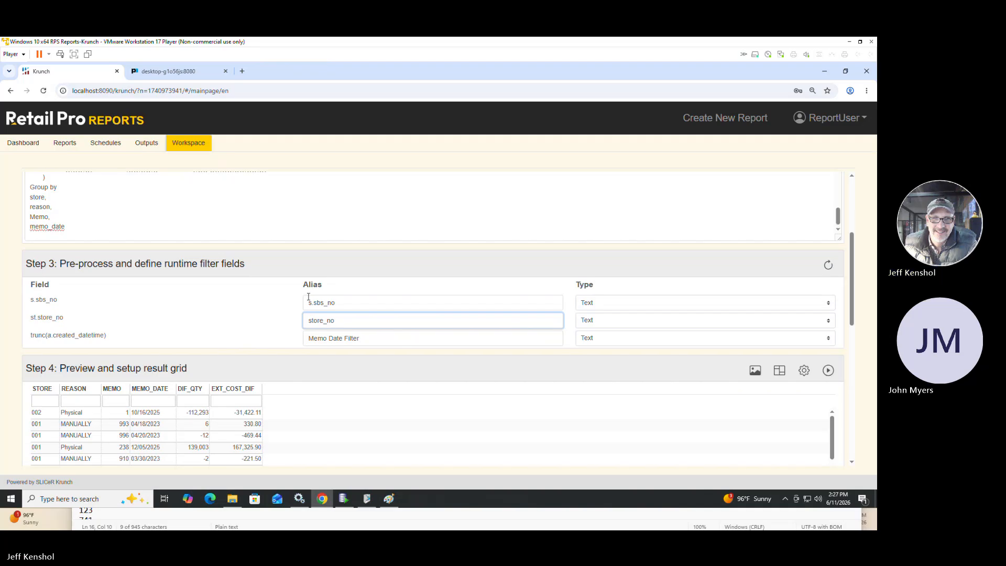
click(315, 304)
key(BackSpace)
key(BackSpace)
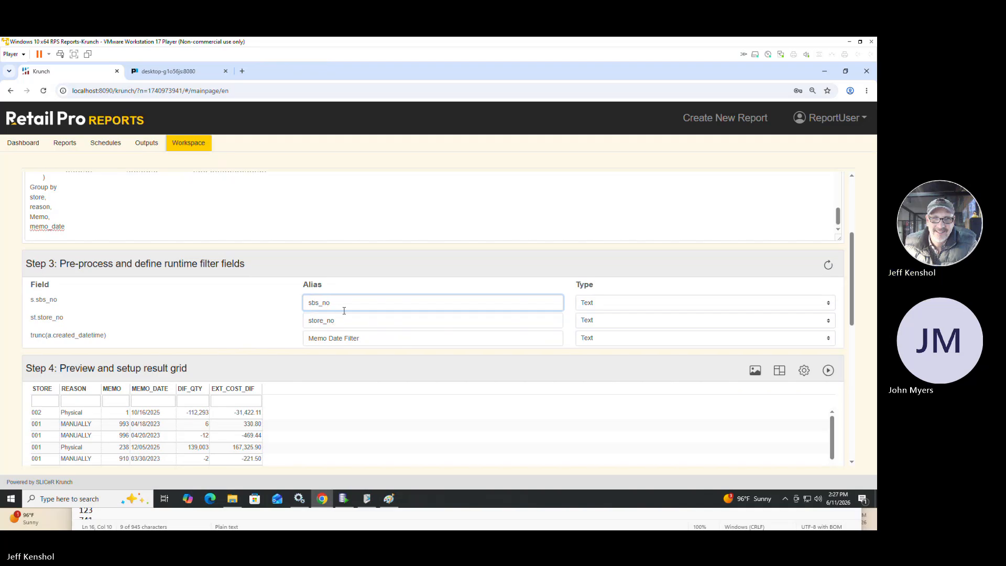
click(624, 345)
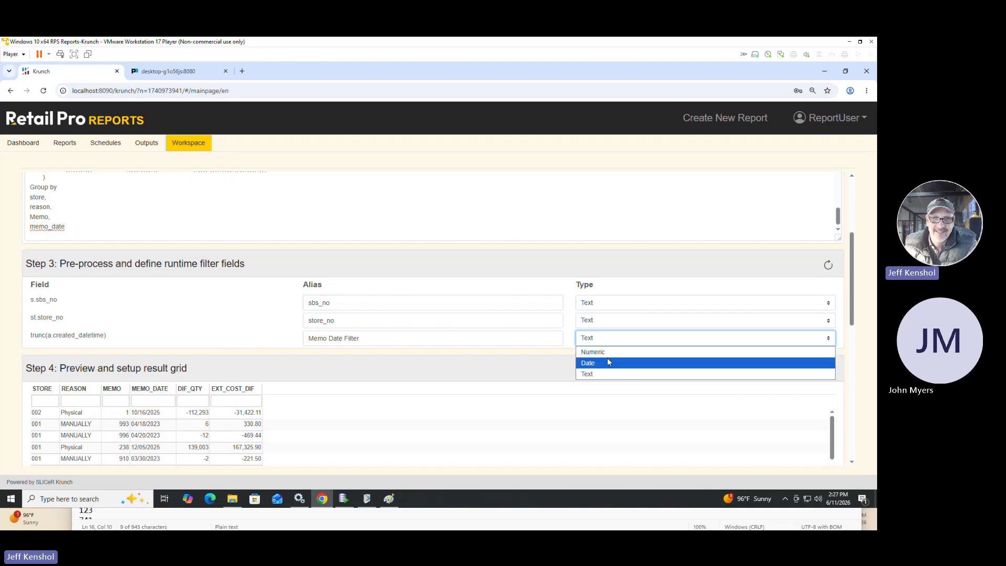
click(608, 363)
Configure the result grid fields so that MEMO has the type Text.
drag(855, 307, 854, 328)
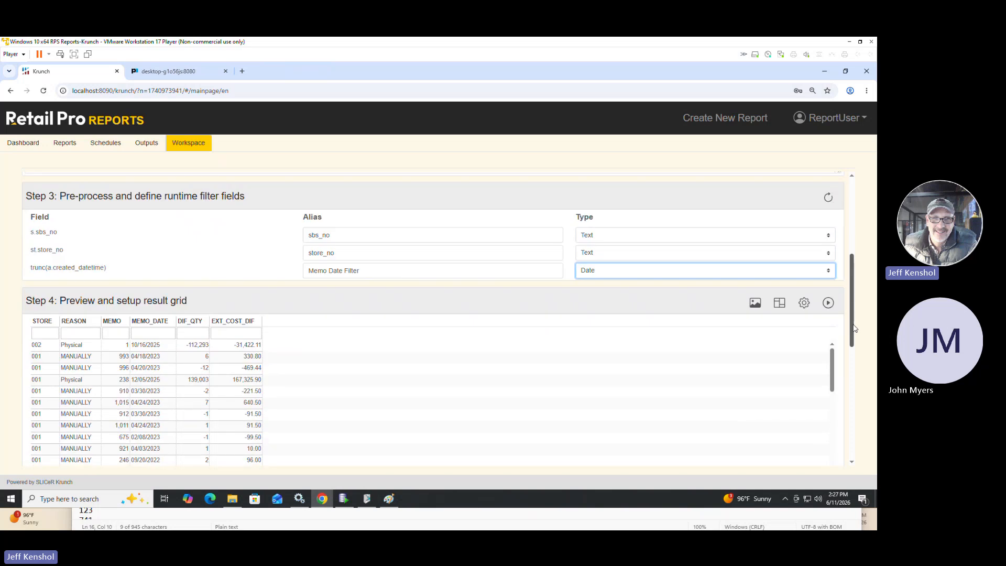
click(779, 304)
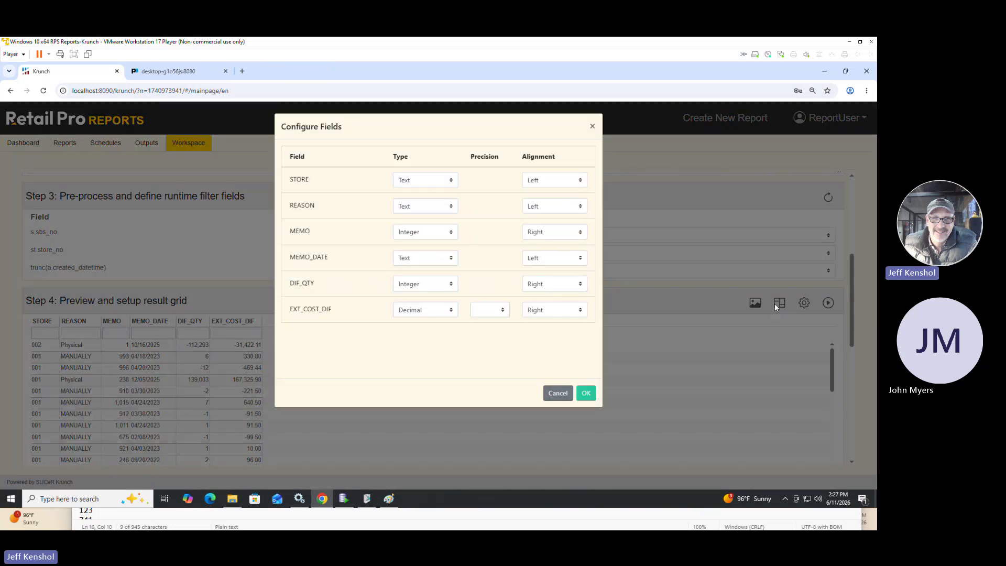
click(413, 238)
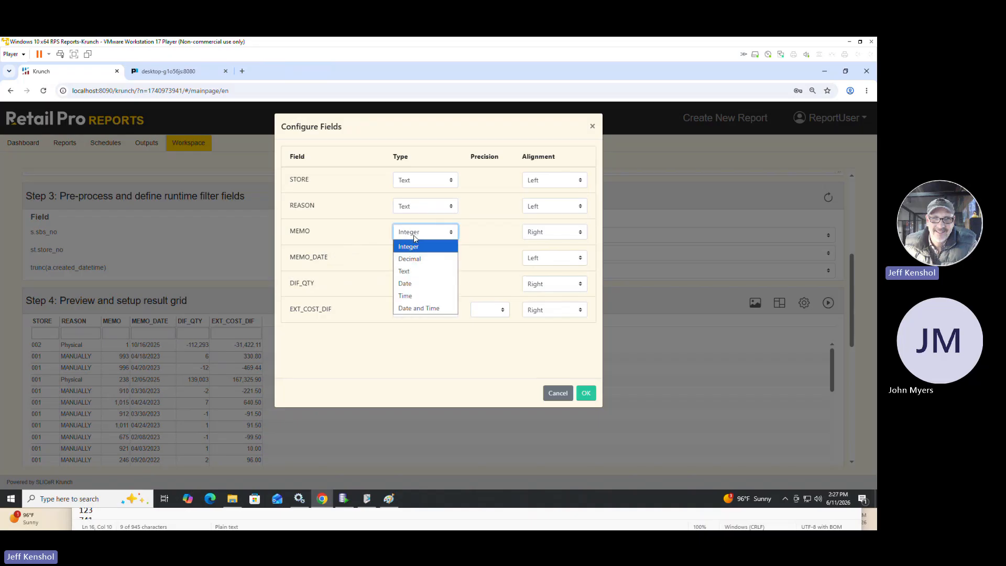
click(413, 268)
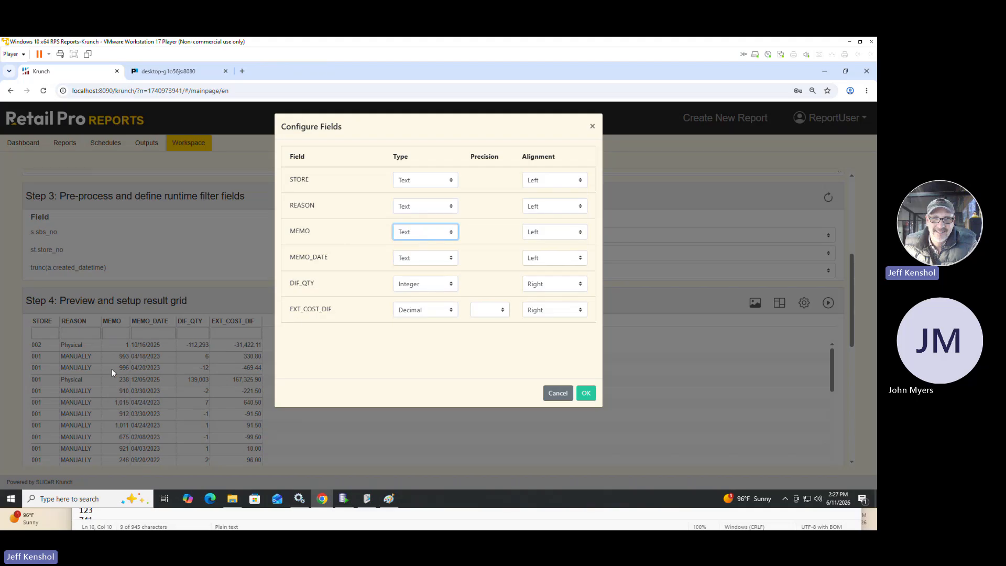
click(586, 393)
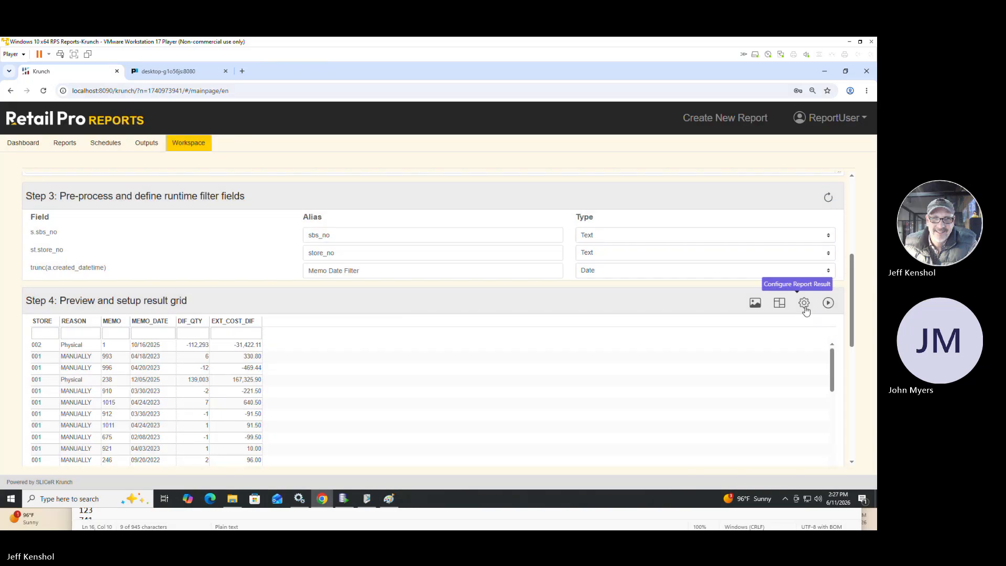
Choose STORE and REASON as grouping fields in the report result's runtime settings.
click(804, 306)
click(301, 288)
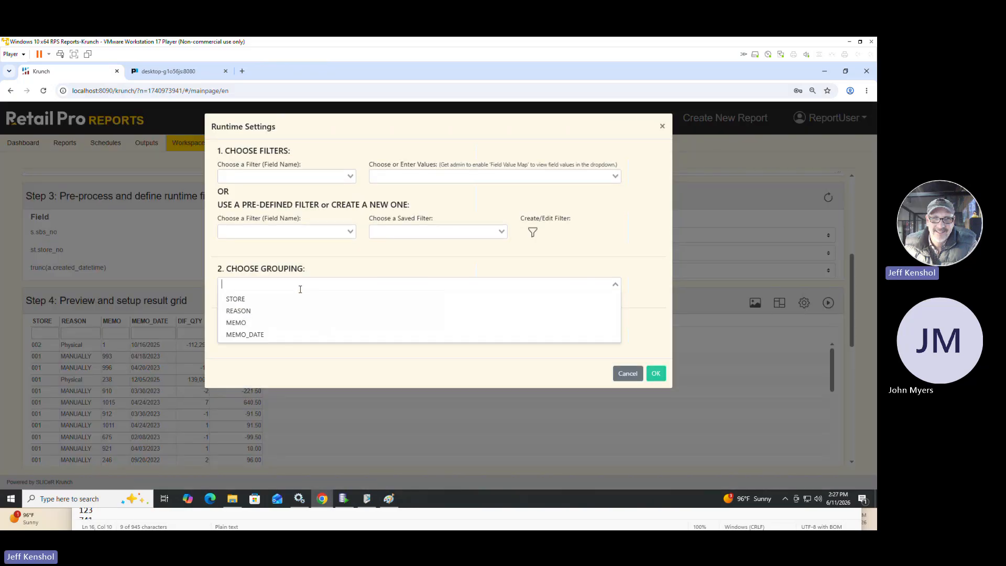
click(253, 300)
click(257, 313)
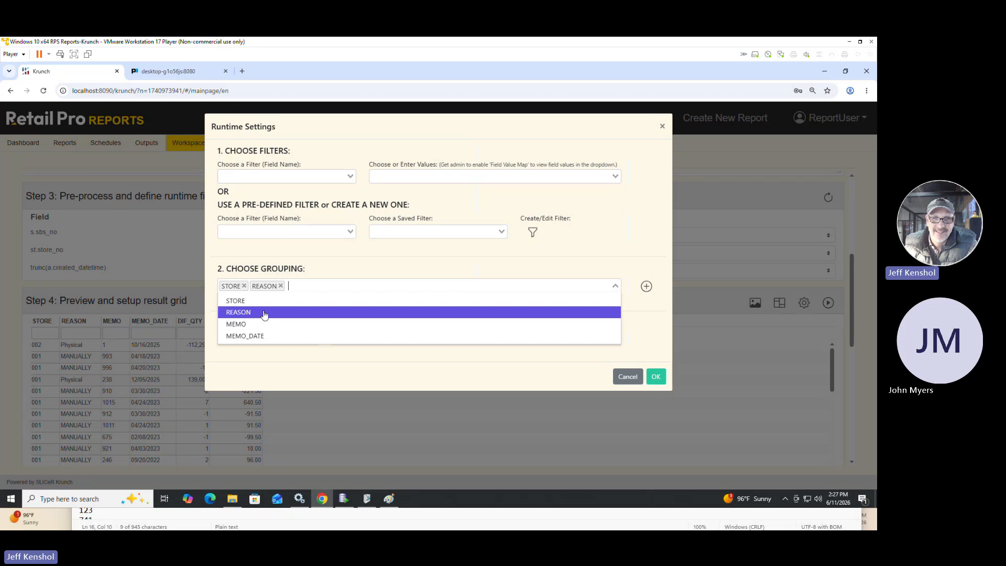
click(492, 271)
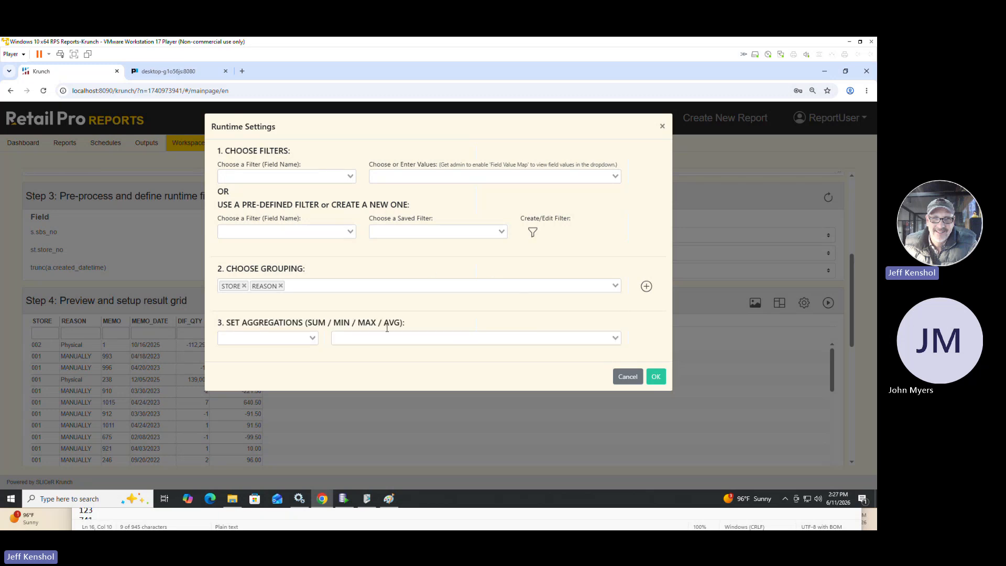
Add SUM aggregations for DIF_QTY and EXT_COST_DIF, then add the chosen grouping and apply the runtime settings.
click(294, 340)
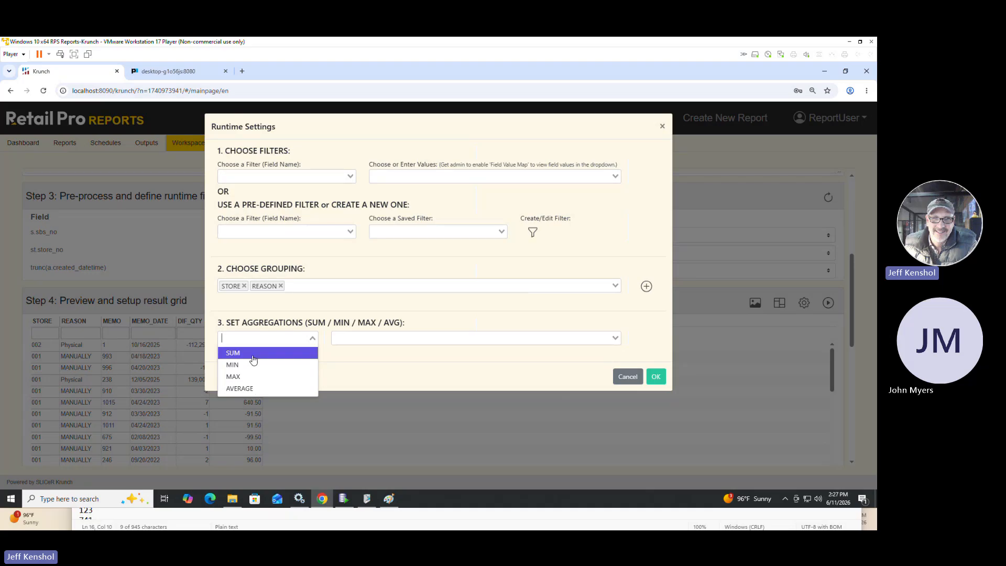
click(233, 353)
click(378, 339)
click(367, 351)
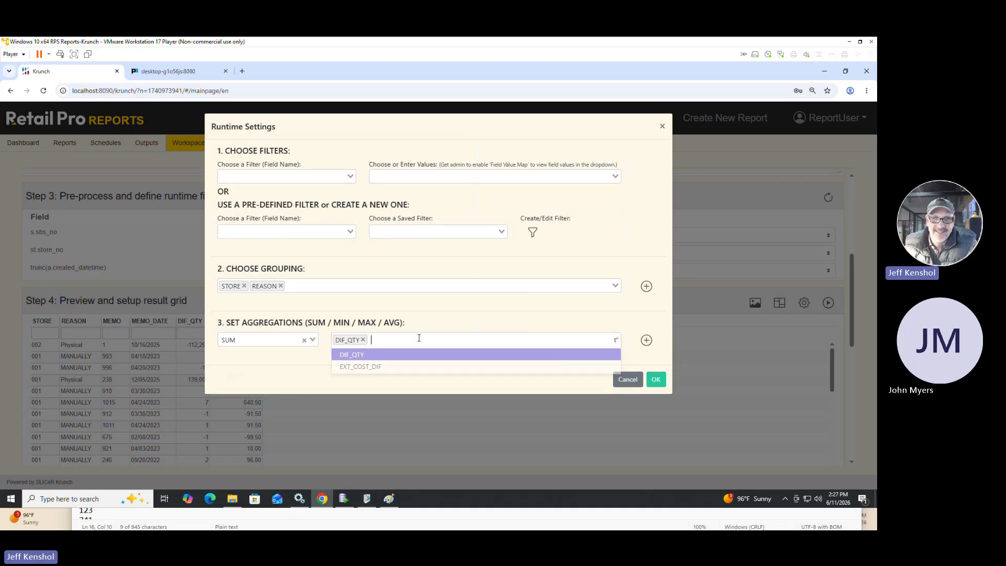
click(403, 367)
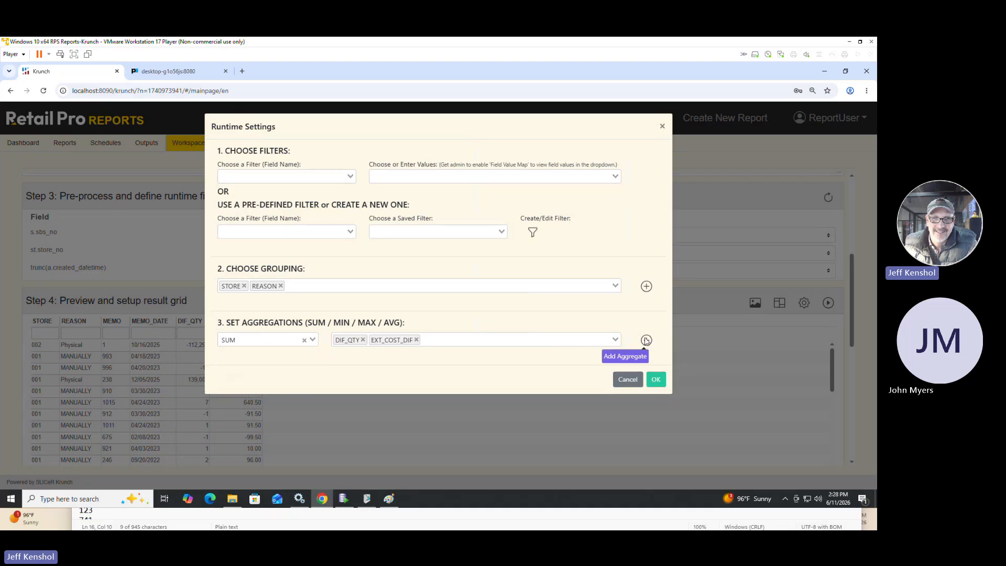
click(646, 340)
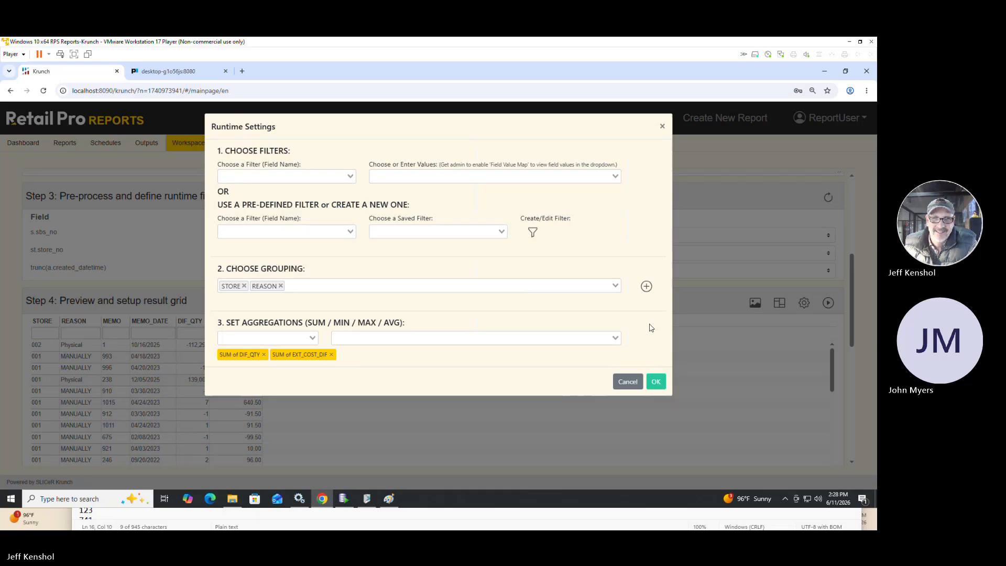
click(646, 286)
click(656, 384)
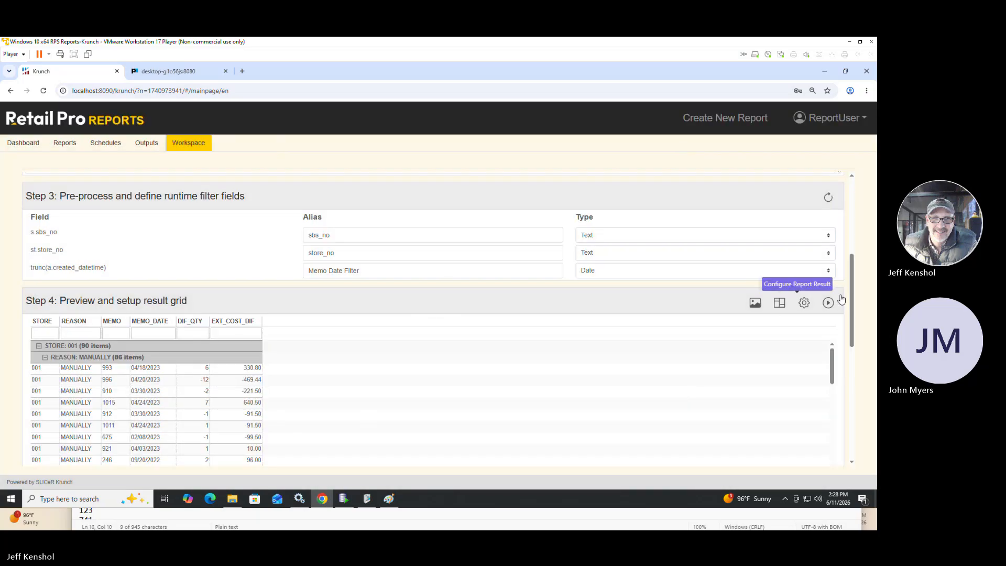
Name the report "Qty Adjustments by Store and Reason" in the save section.
drag(849, 307, 850, 372)
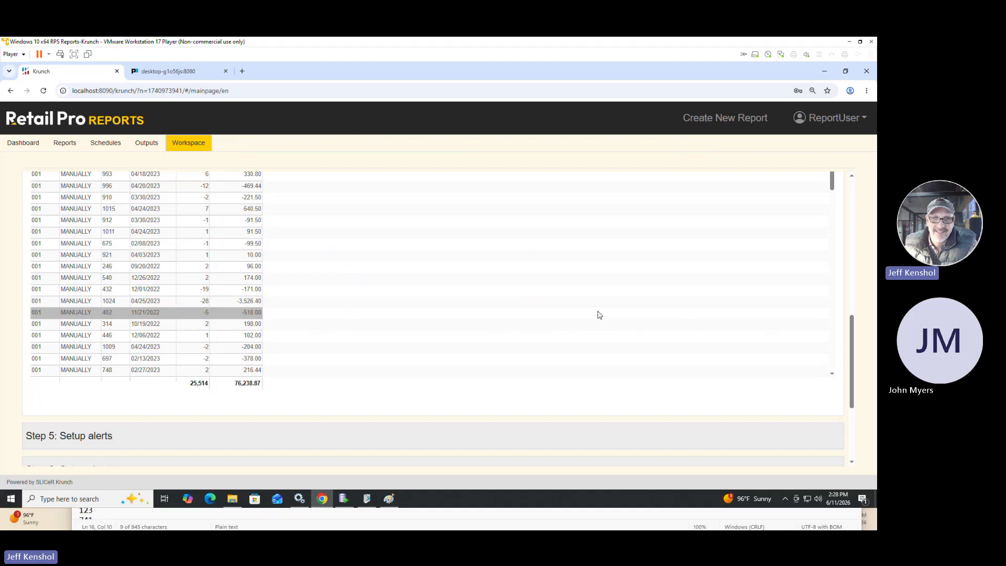
scroll(529, 315, down, 5)
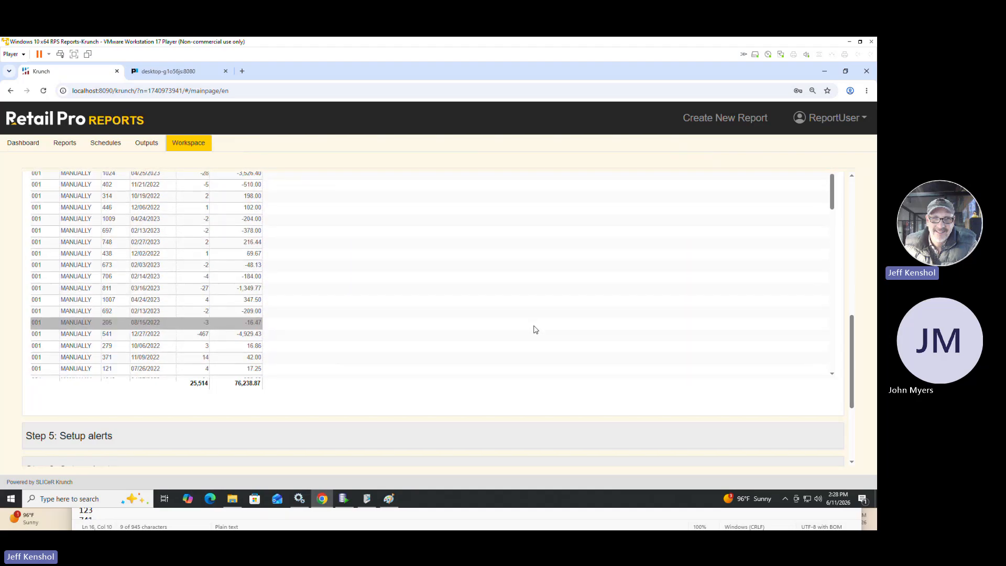
drag(848, 337, 849, 387)
click(103, 385)
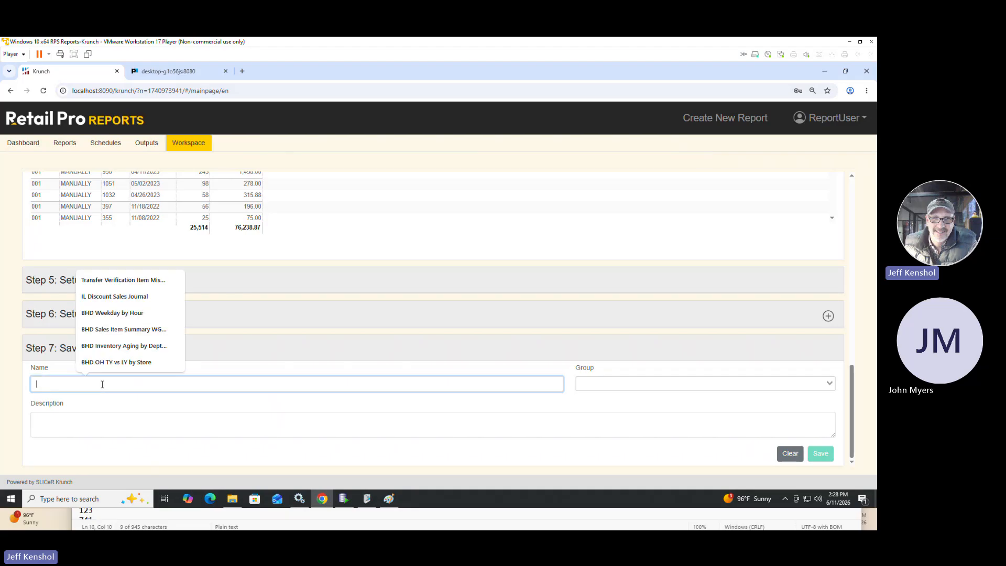
text(Qty)
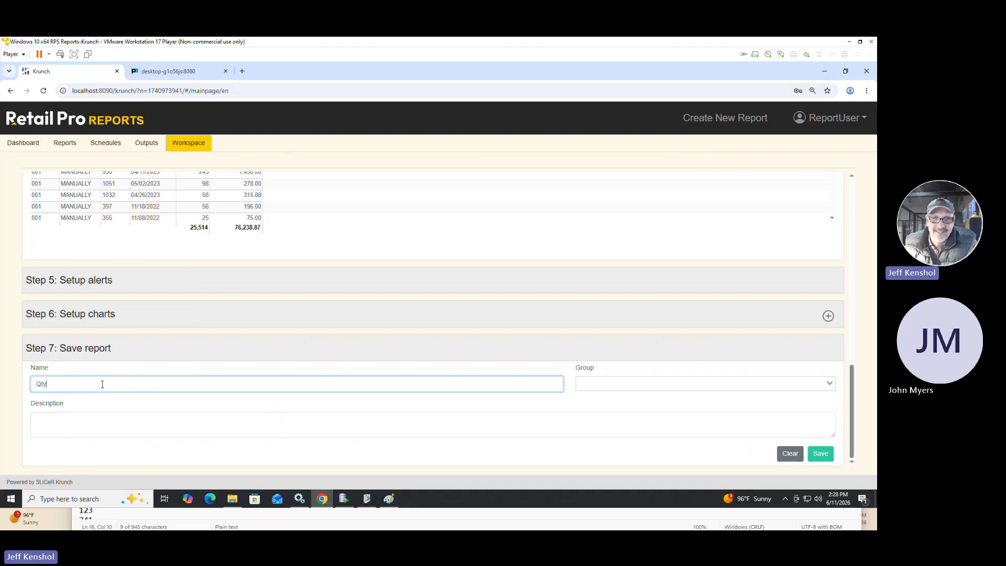
text( Ad)
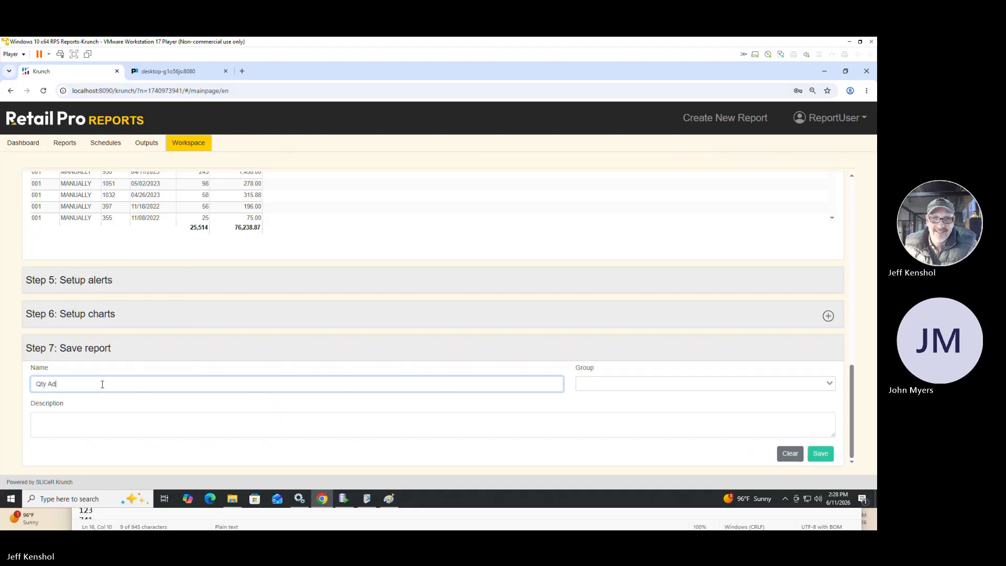
text(justments b)
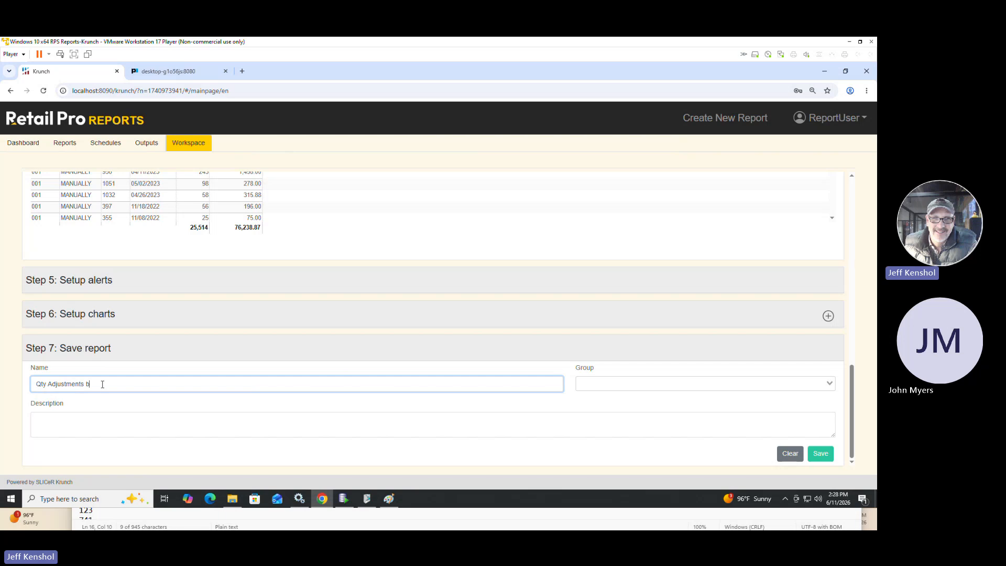
text(y Store and Reason)
Assign the report to the BHD group and save it.
click(605, 388)
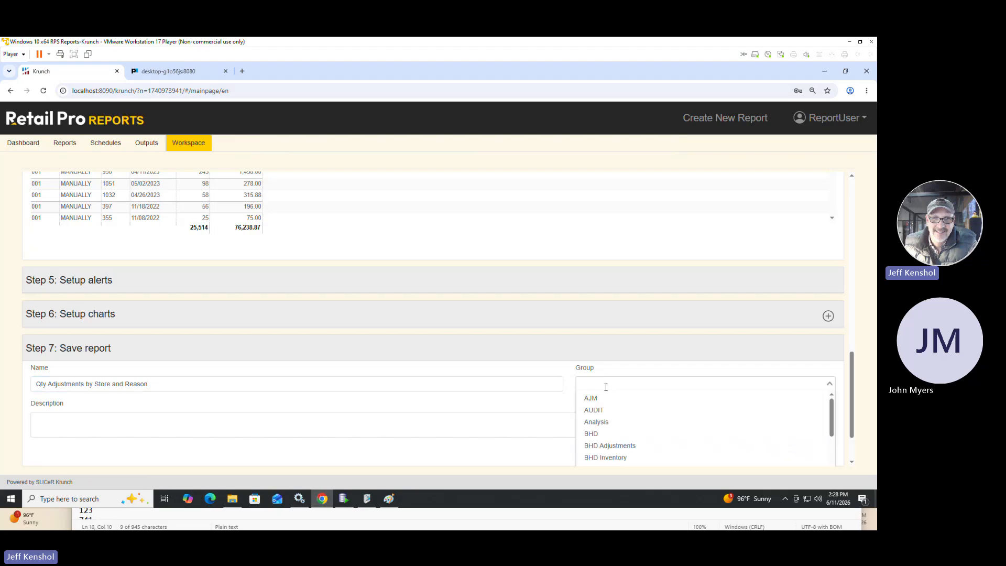
click(615, 439)
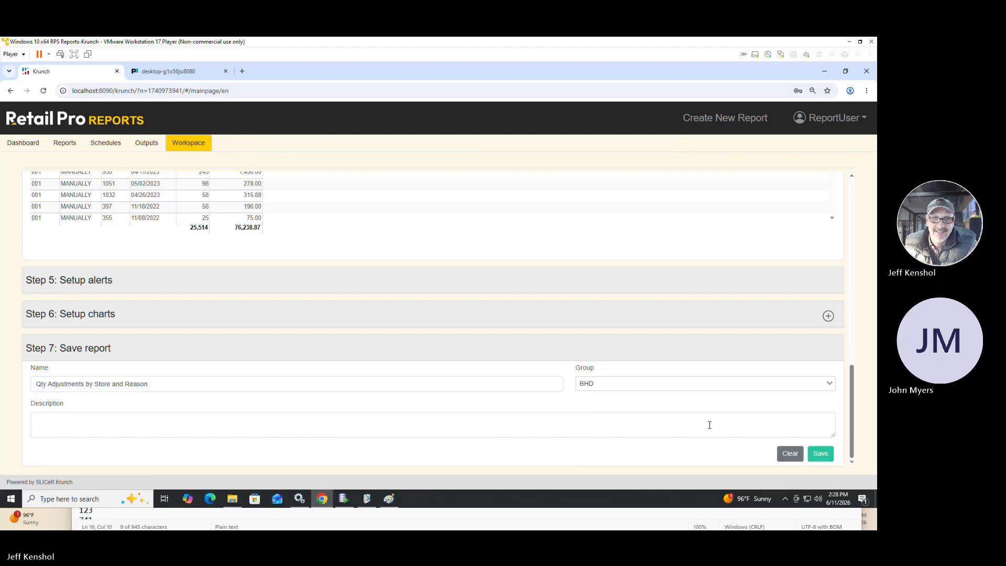
click(821, 454)
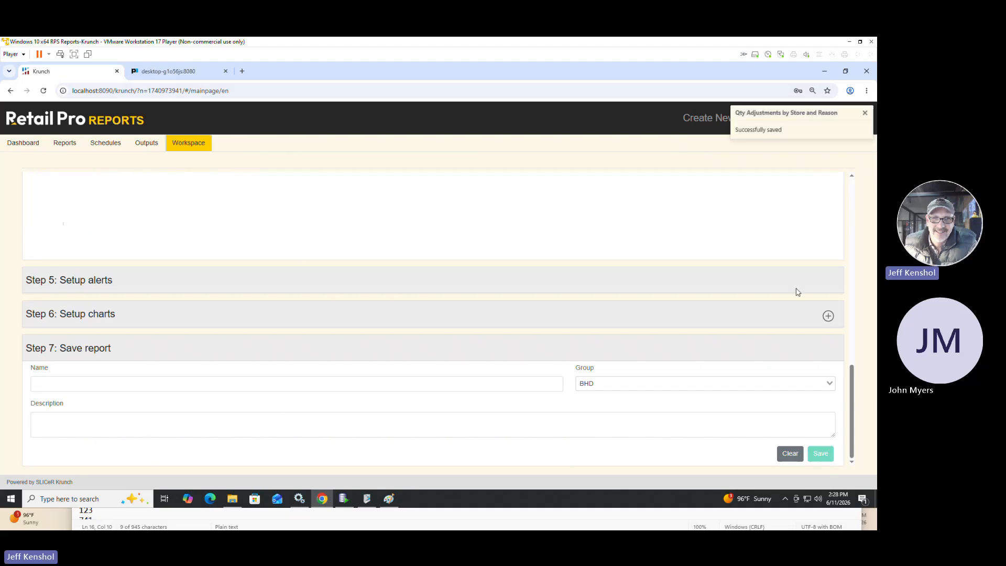
Filter the saved reports by the name "qty" and open Qty Adjustments by Store and Reason for a filtered run.
click(67, 146)
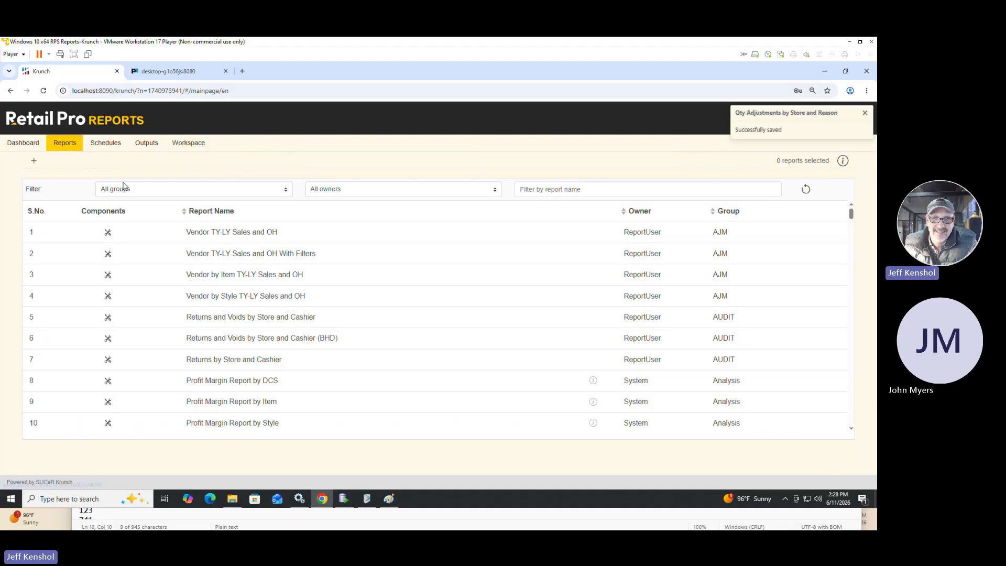
click(139, 191)
click(537, 189)
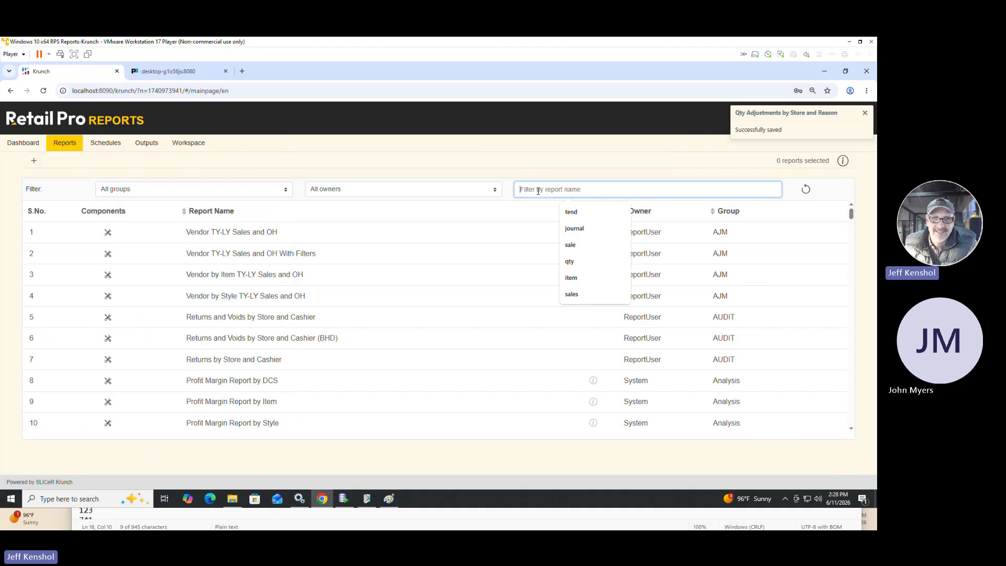
text(qty)
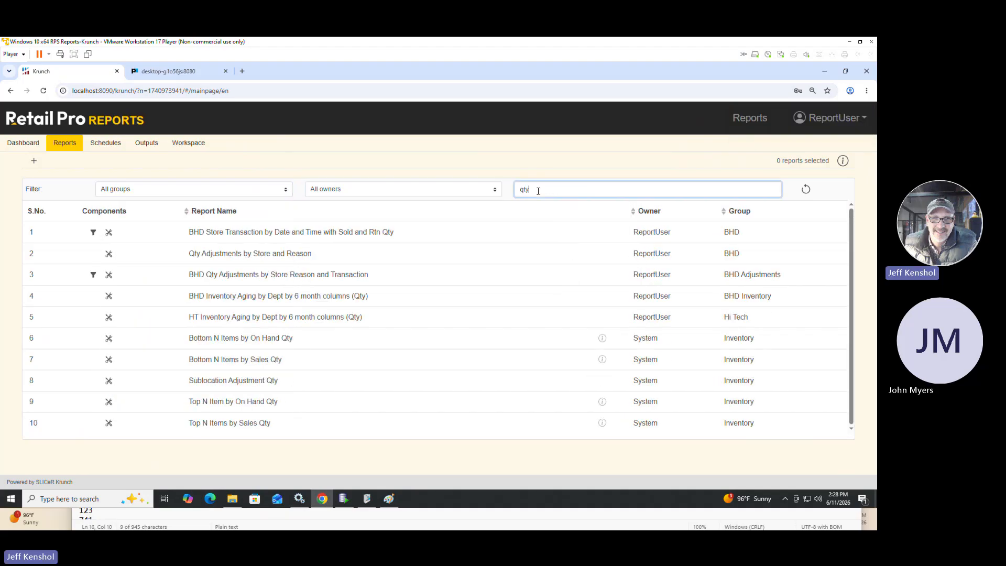
click(230, 255)
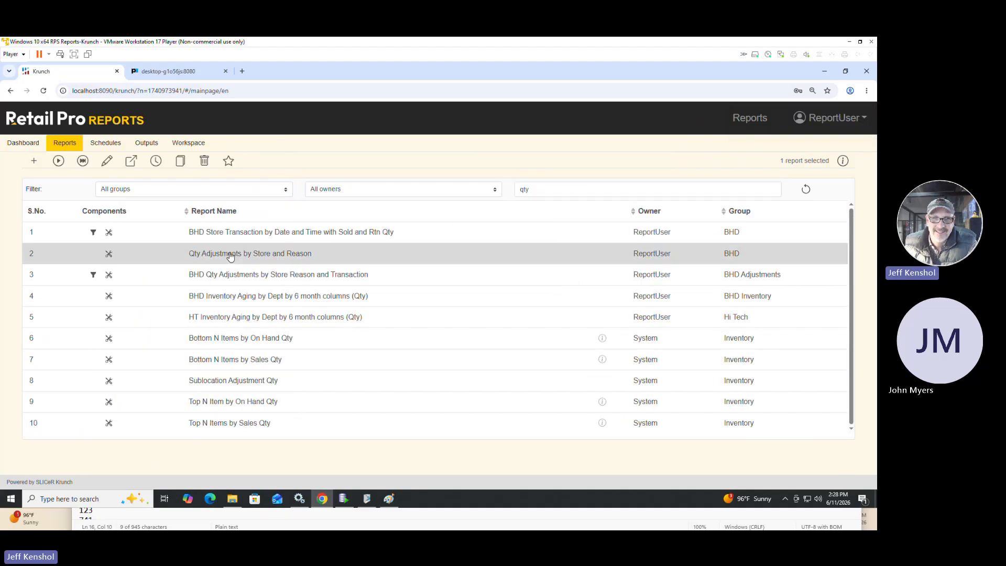
click(58, 161)
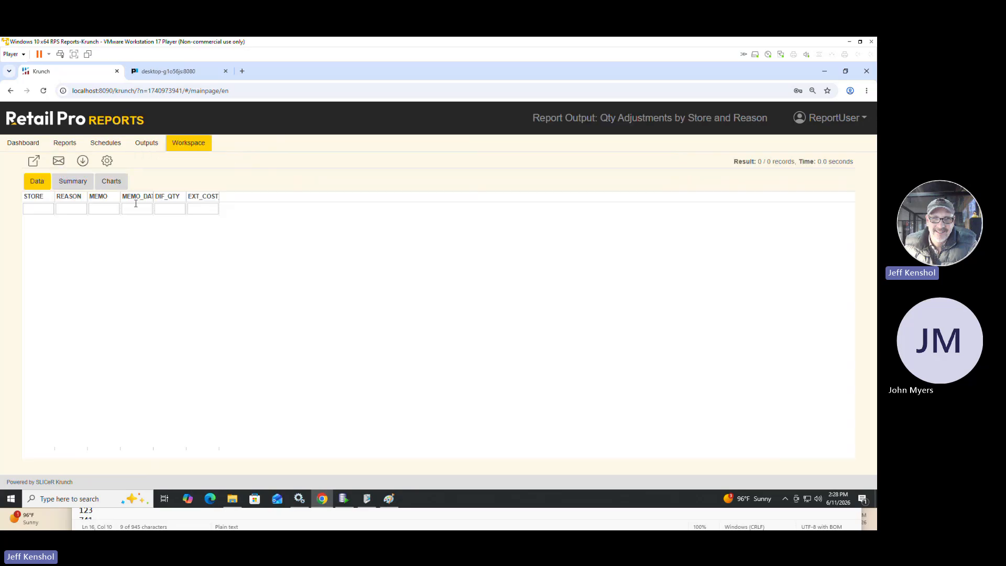
Run the adjustments report with a Memo Date Filter from 2026-06-11 to 2026-06-11.
click(108, 161)
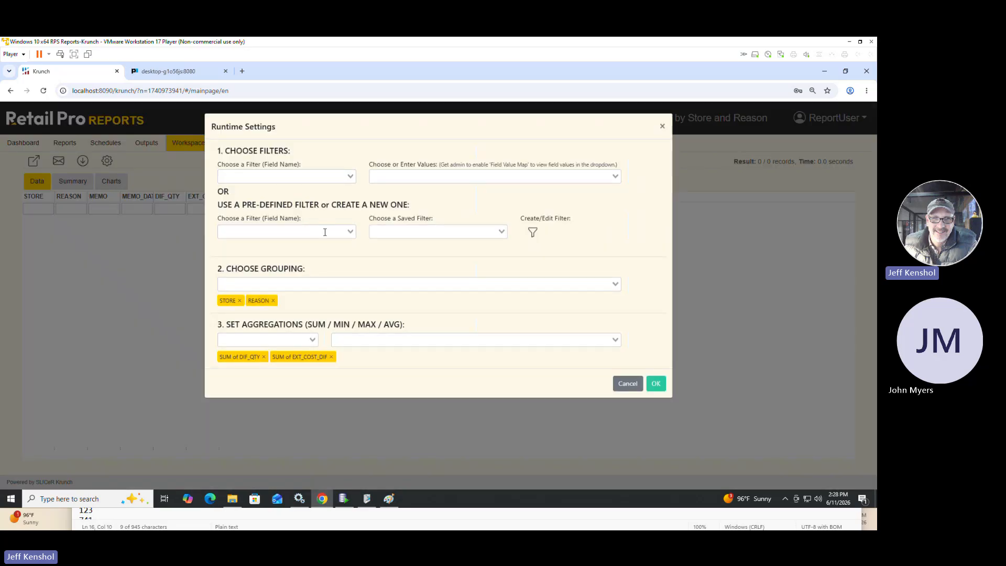
click(319, 176)
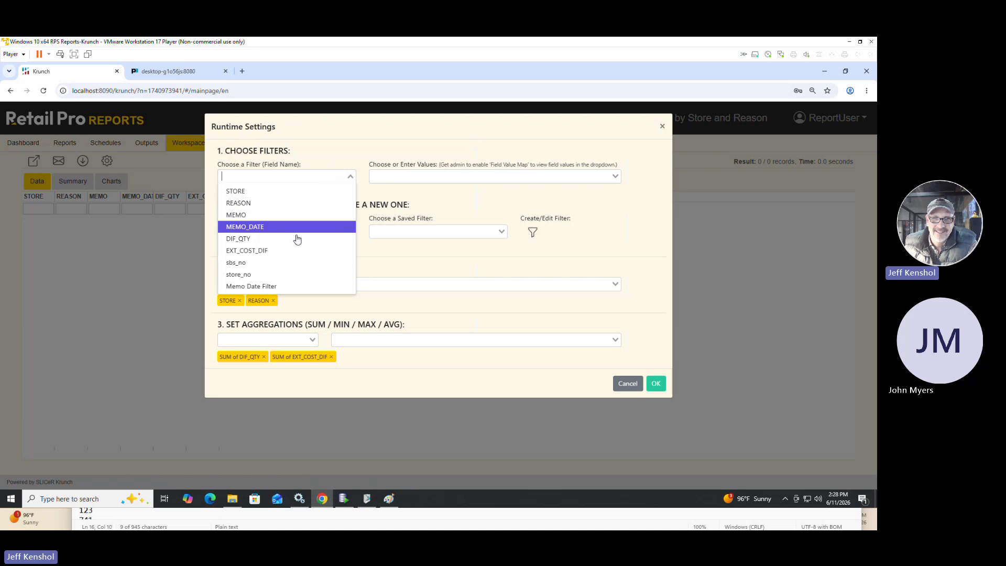
click(279, 286)
click(402, 181)
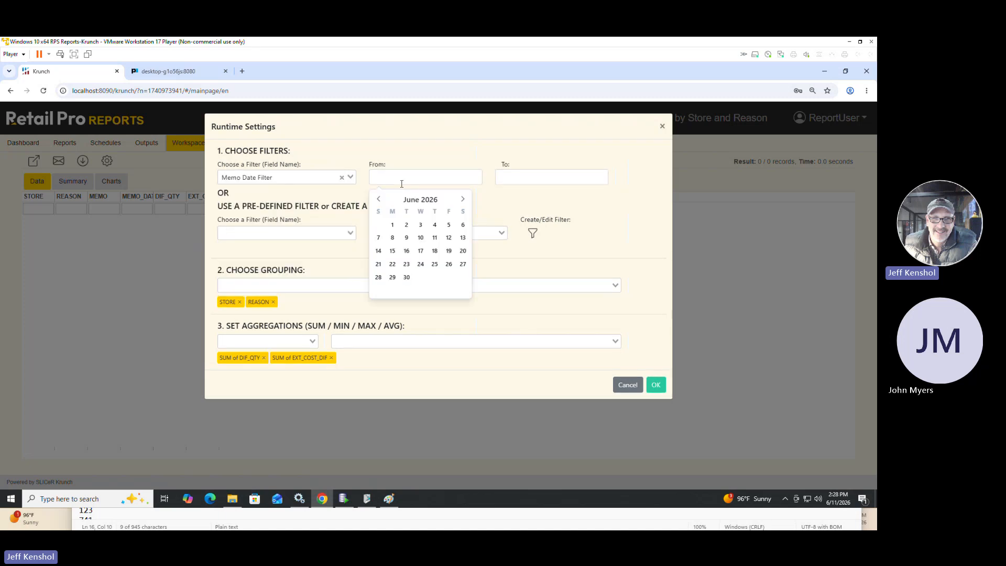
click(435, 237)
click(515, 180)
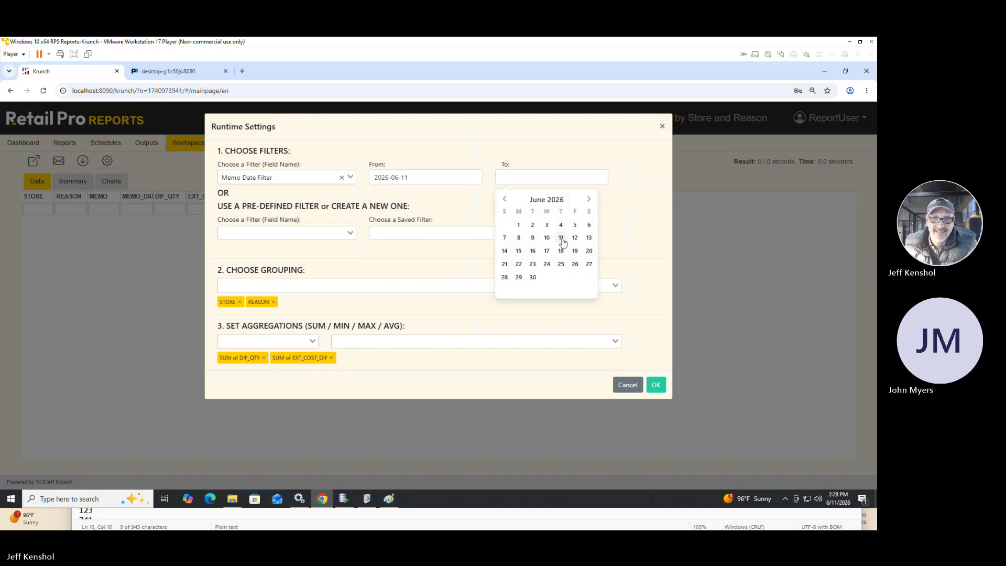
click(561, 237)
click(648, 180)
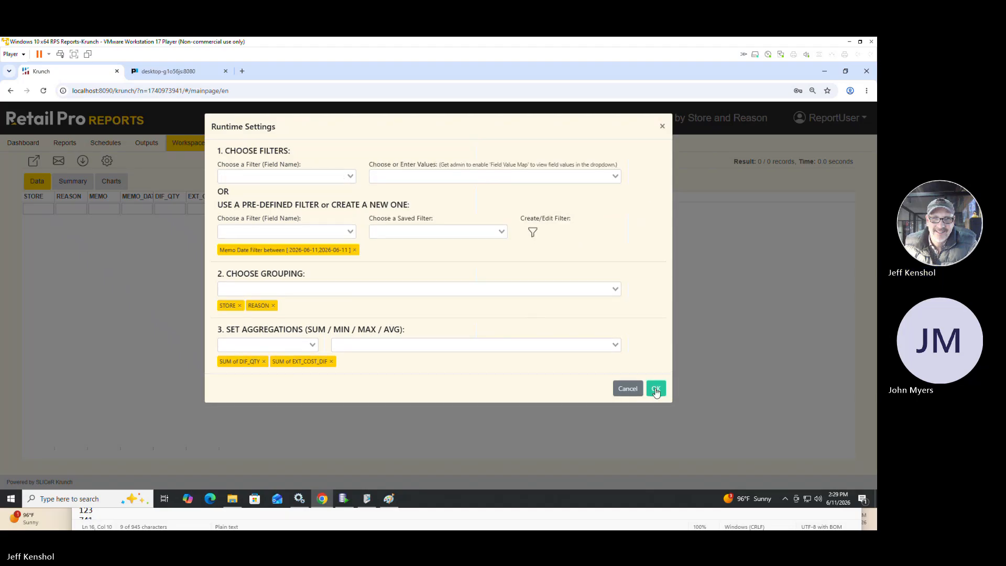
click(656, 387)
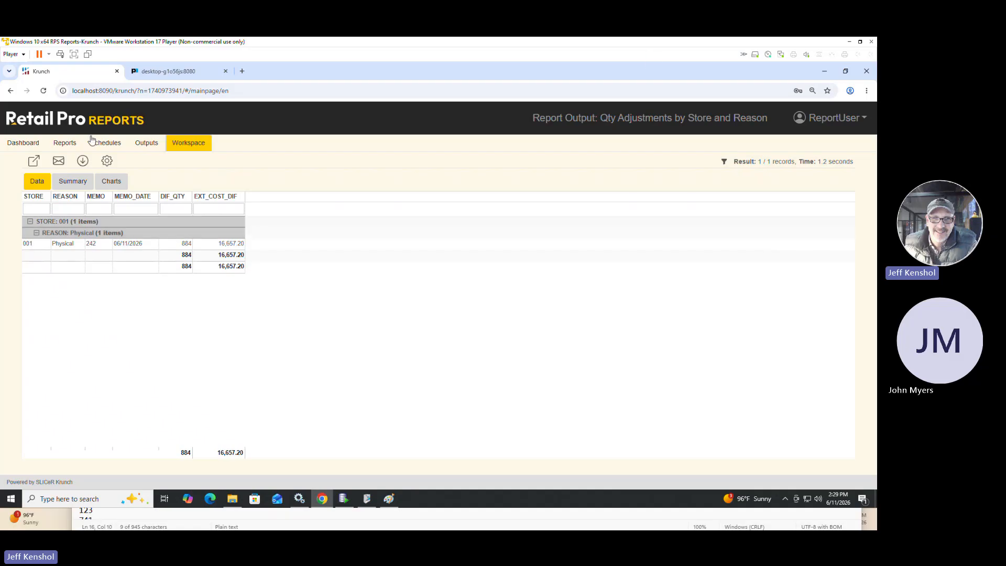
Filter the saved reports by the name "quantit" and open Quantity Changes for a filtered run.
click(65, 150)
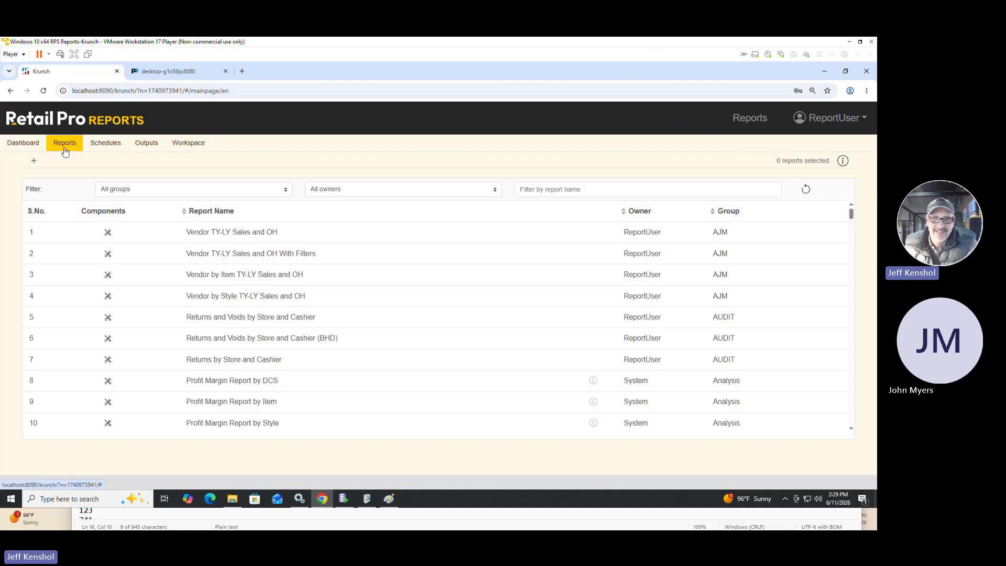
click(551, 190)
text(quantit)
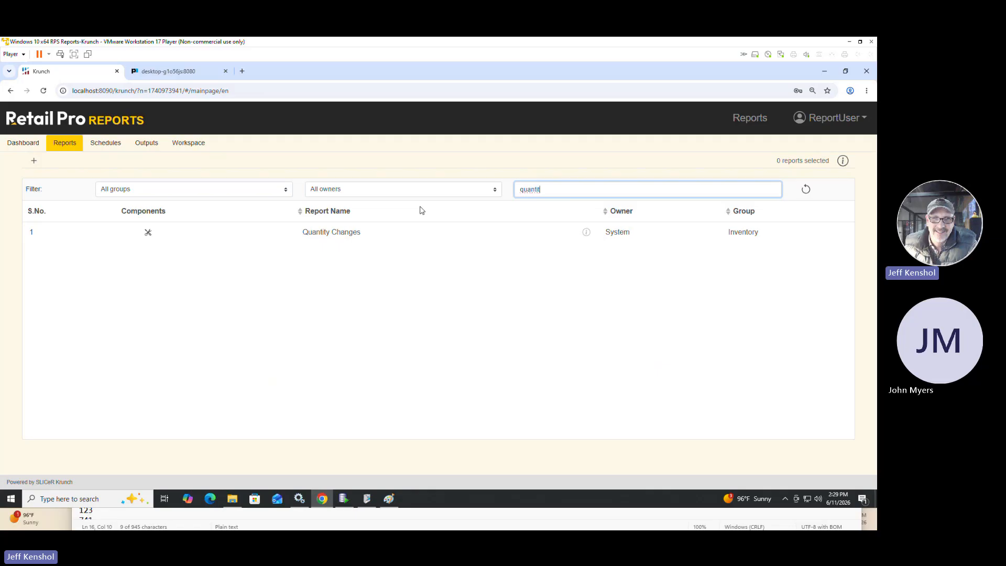
click(316, 233)
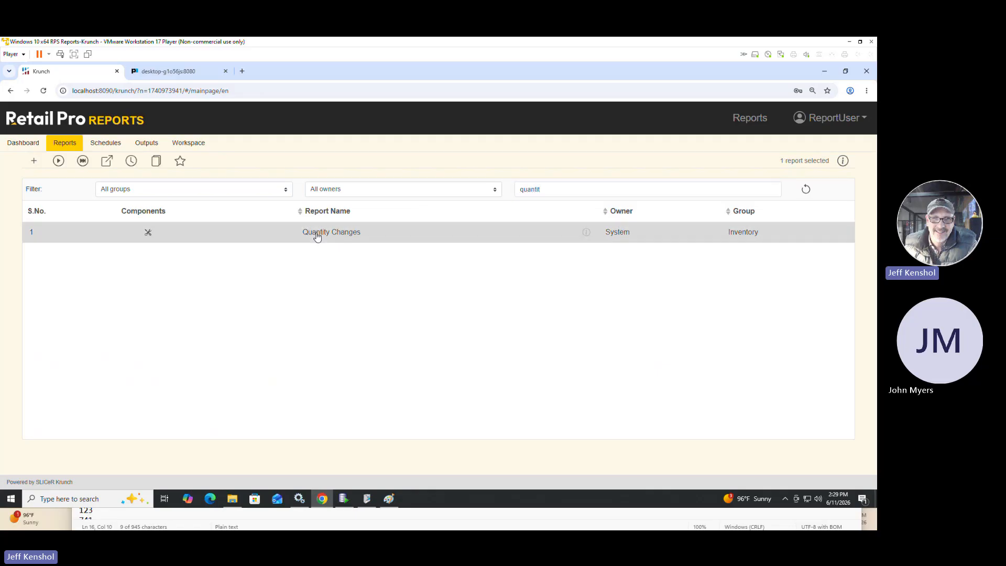
click(58, 161)
Run the Quantity Changes report with a Date Filter from 2026-06-11 to 2026-06-11.
click(107, 161)
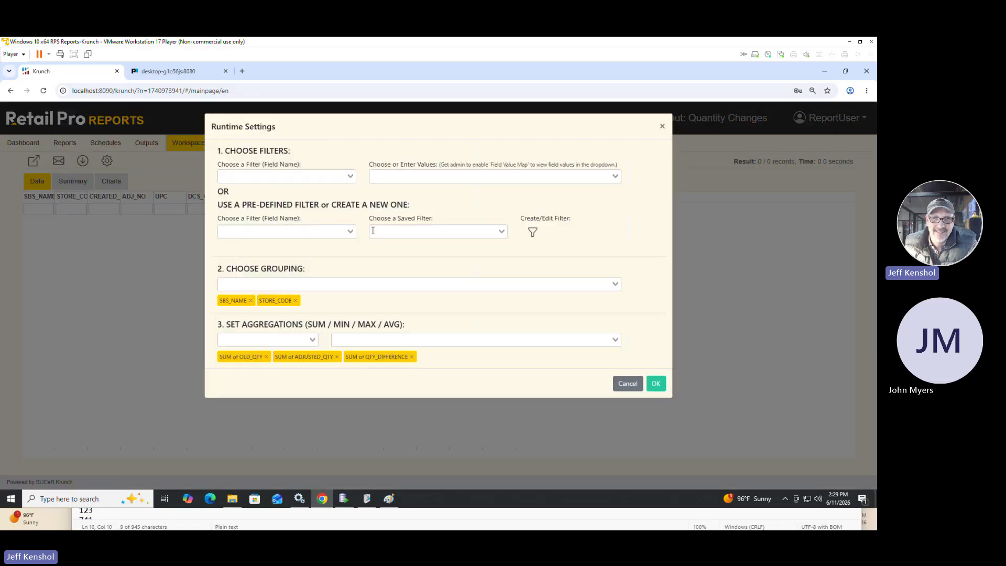
click(308, 177)
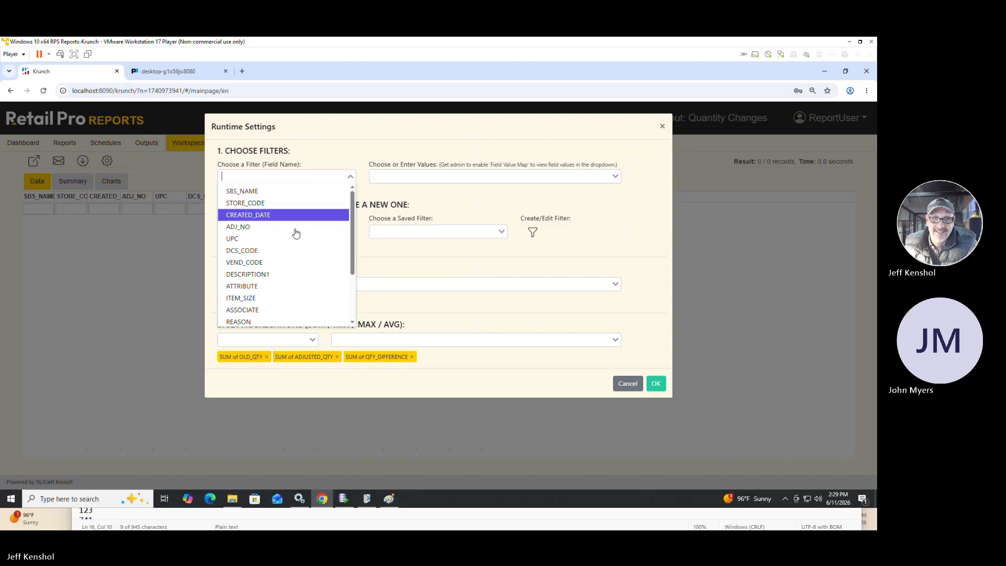
scroll(288, 294, down, 3)
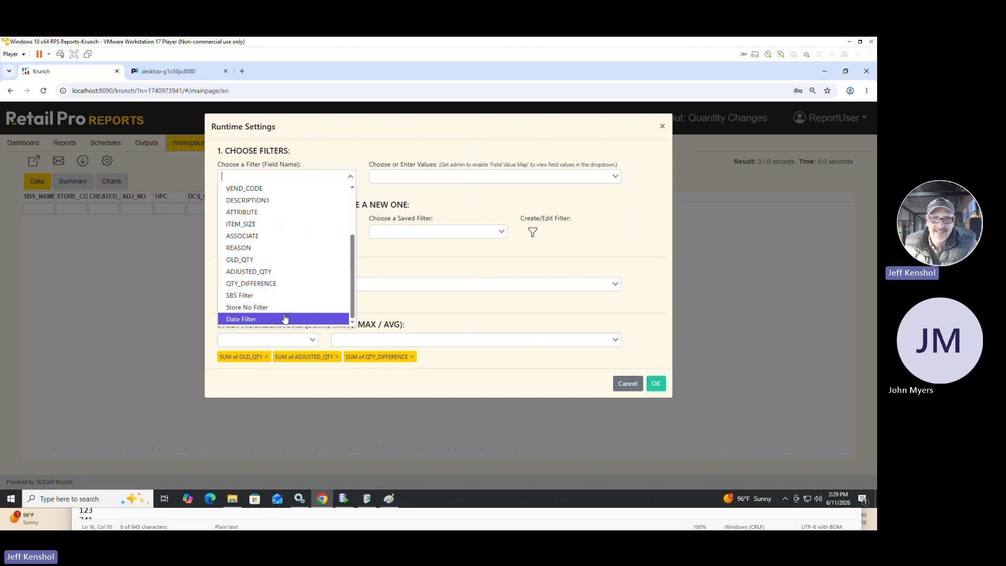
click(284, 319)
click(442, 177)
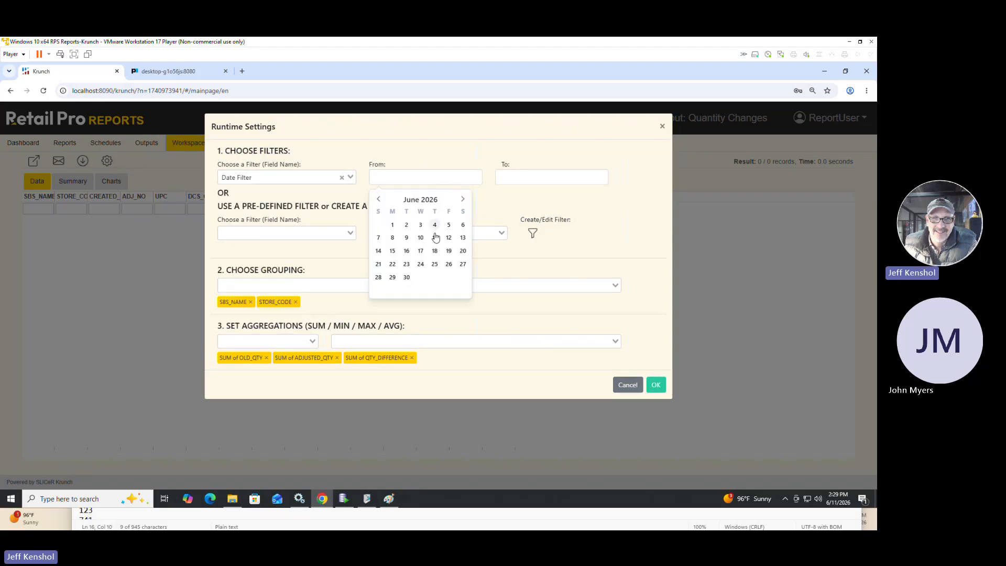
click(435, 239)
click(517, 178)
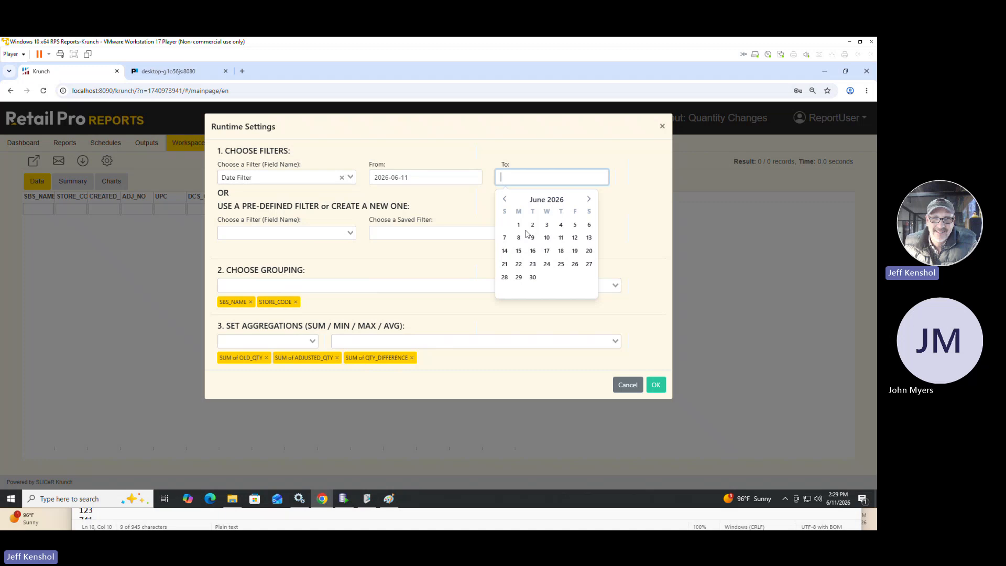
click(561, 238)
click(648, 178)
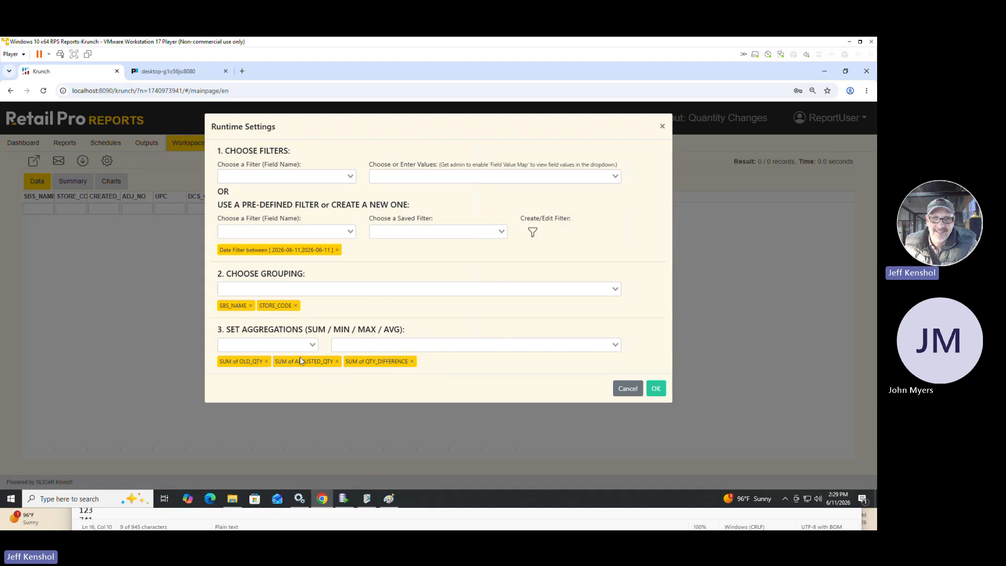
click(655, 388)
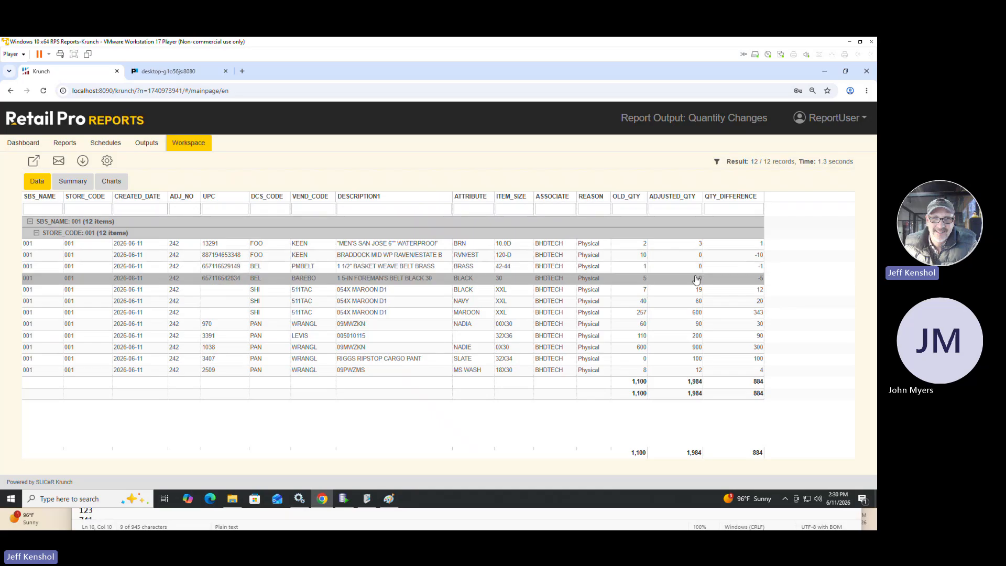
Check the OLD_QTY value of the black XXL 054X MAROON D1 row and return to the saved reports list.
double_click(644, 290)
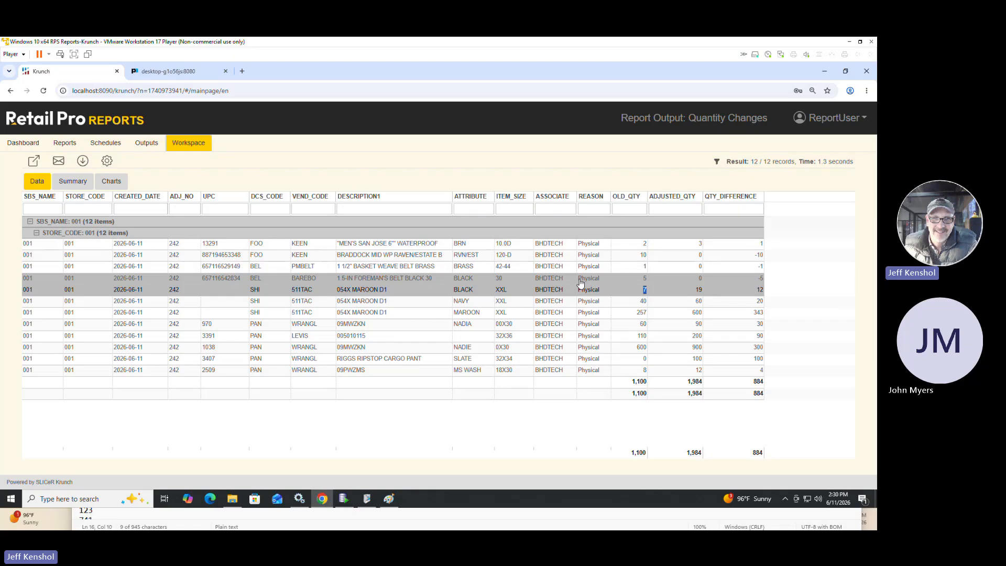
click(60, 146)
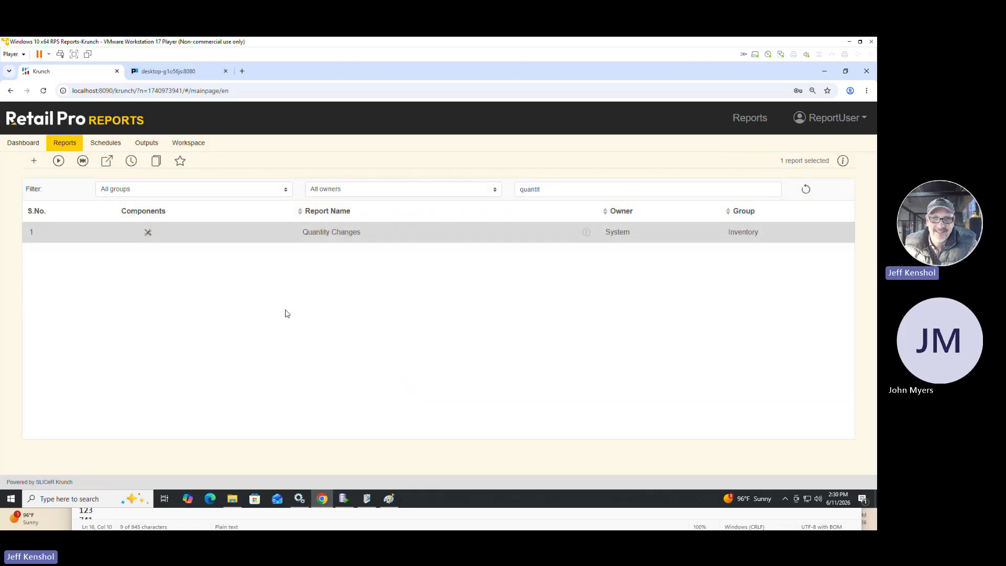